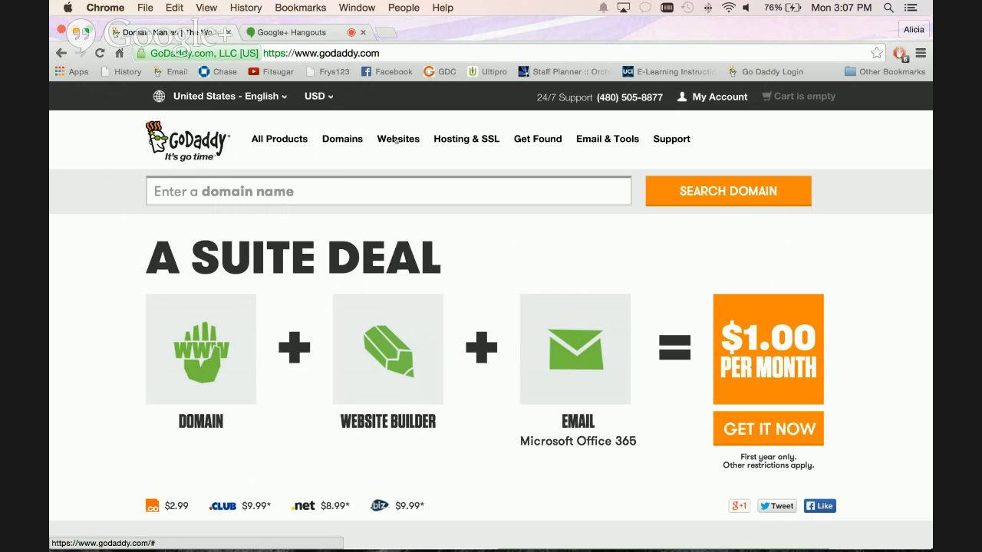
Open the do-it-yourself Website Builder product page and compare the Personal, Business and Business Plus plans.
mouse_move(395, 140)
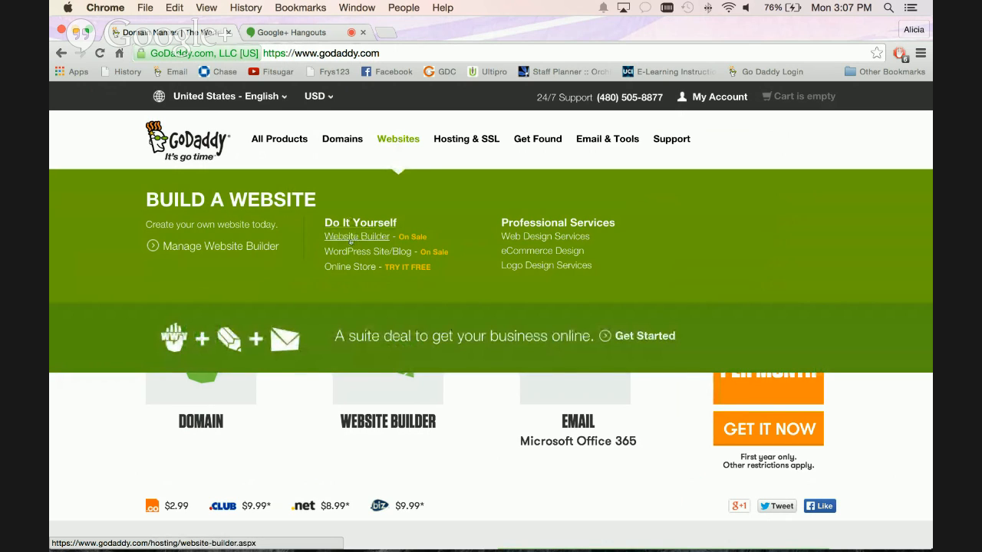
left_click(360, 240)
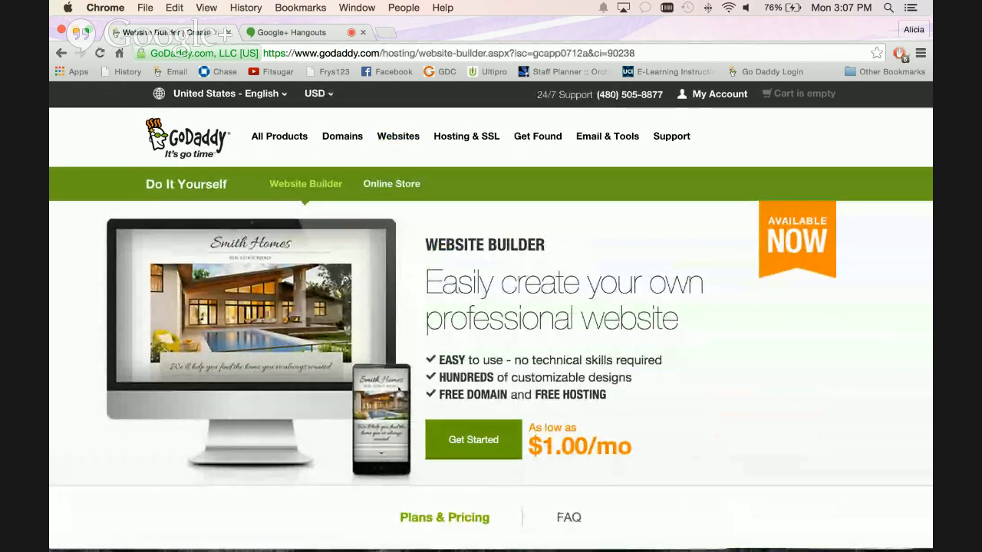
scroll(374, 375, "down", 6)
scroll(374, 375, "down", 5)
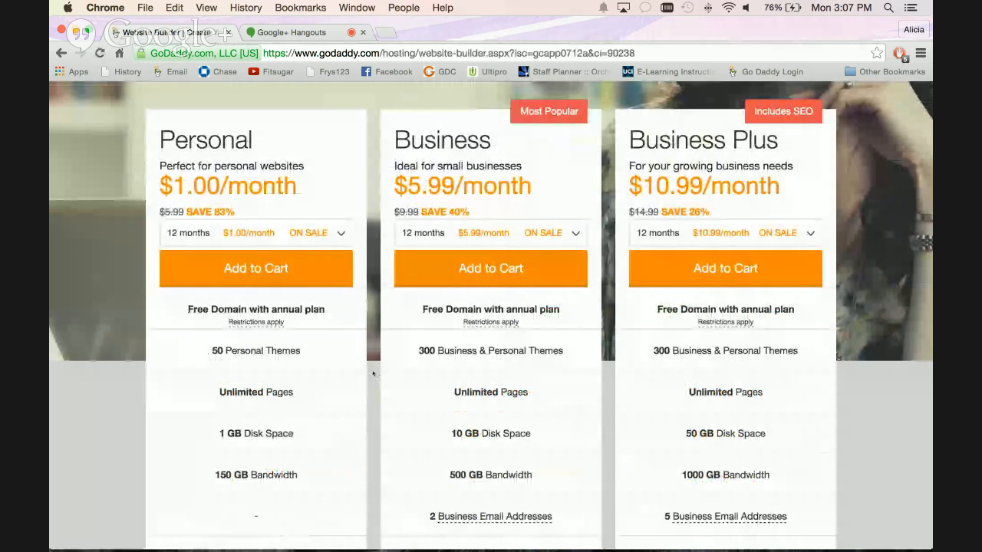
scroll(374, 374, "down", 4)
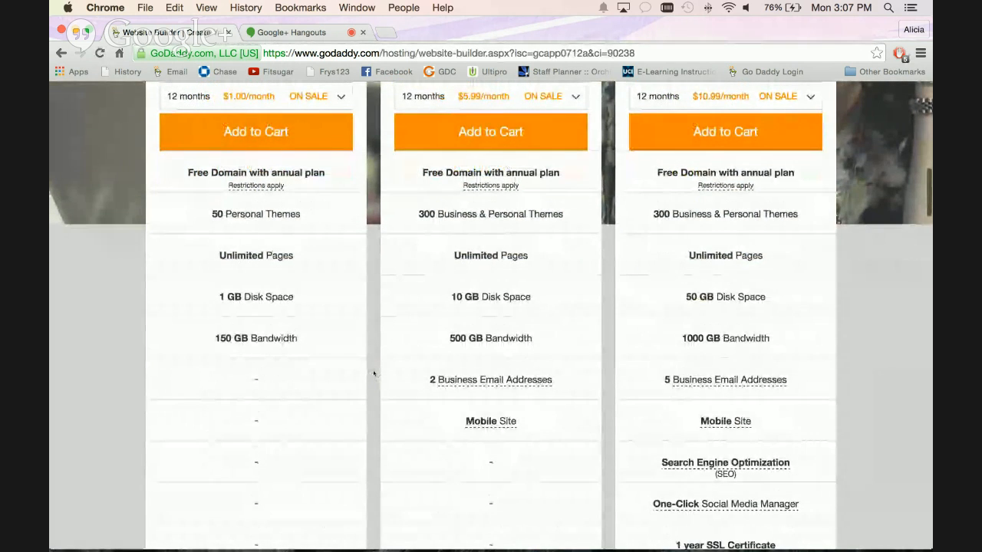
scroll(373, 374, "down", 2)
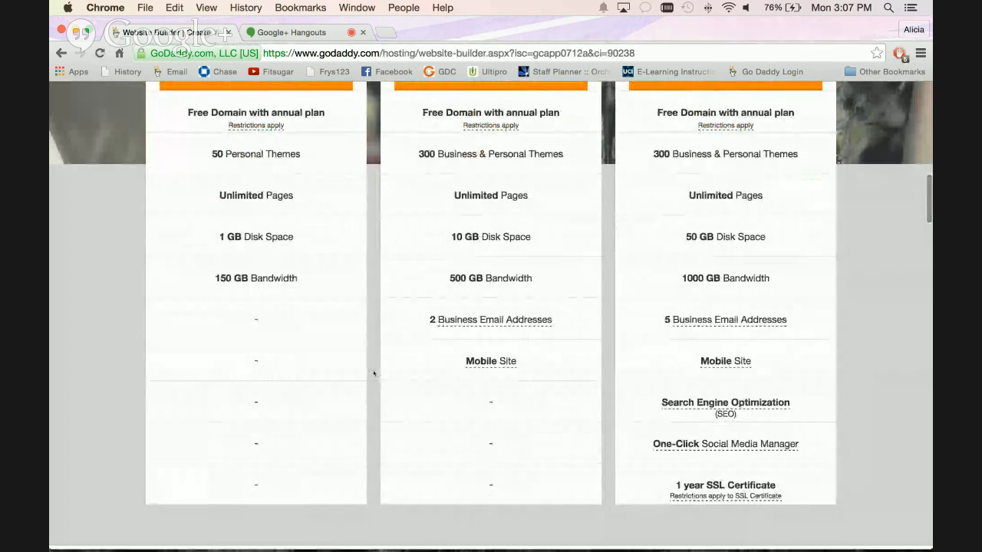
scroll(374, 375, "up", 1)
scroll(374, 374, "up", 3)
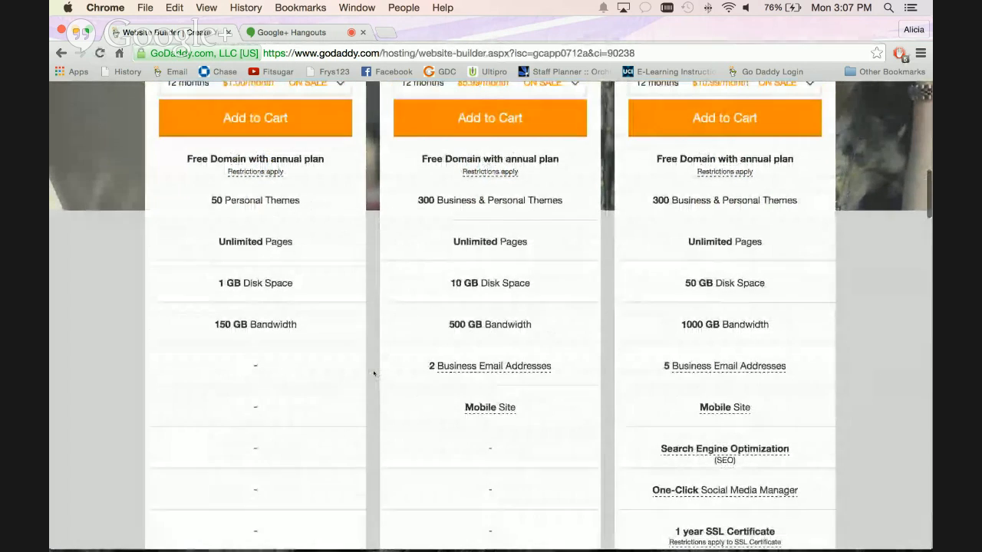
scroll(374, 373, "up", 3)
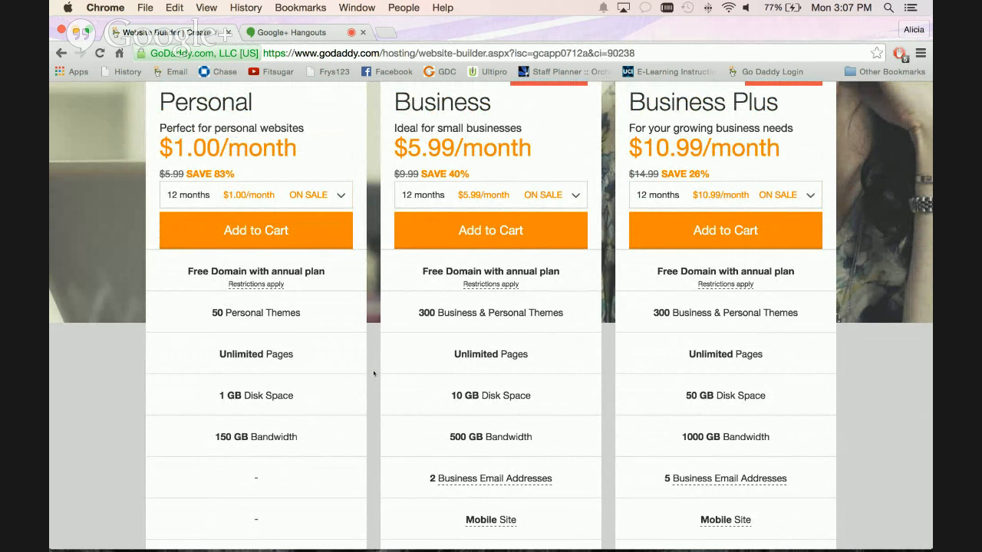
scroll(374, 374, "up", 5)
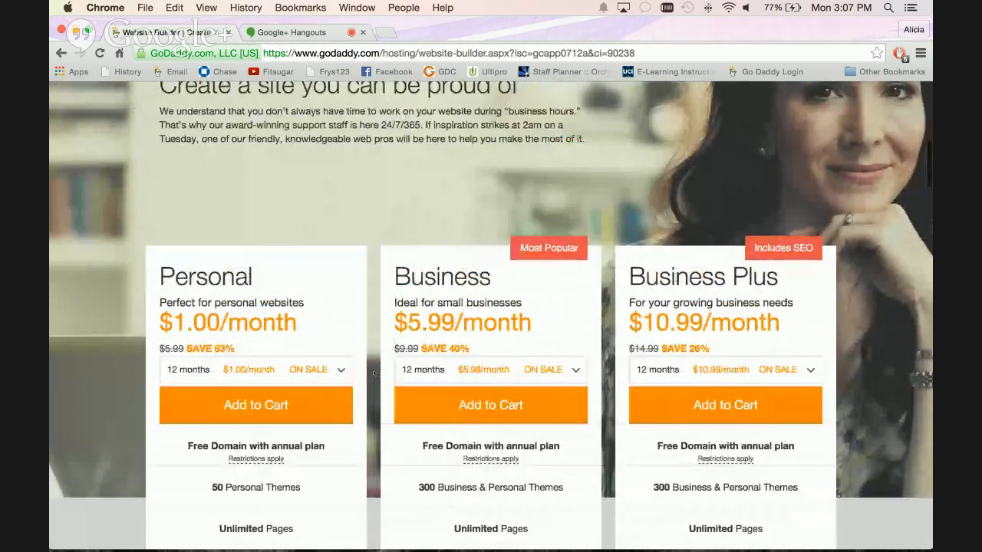
scroll(373, 374, "up", 5)
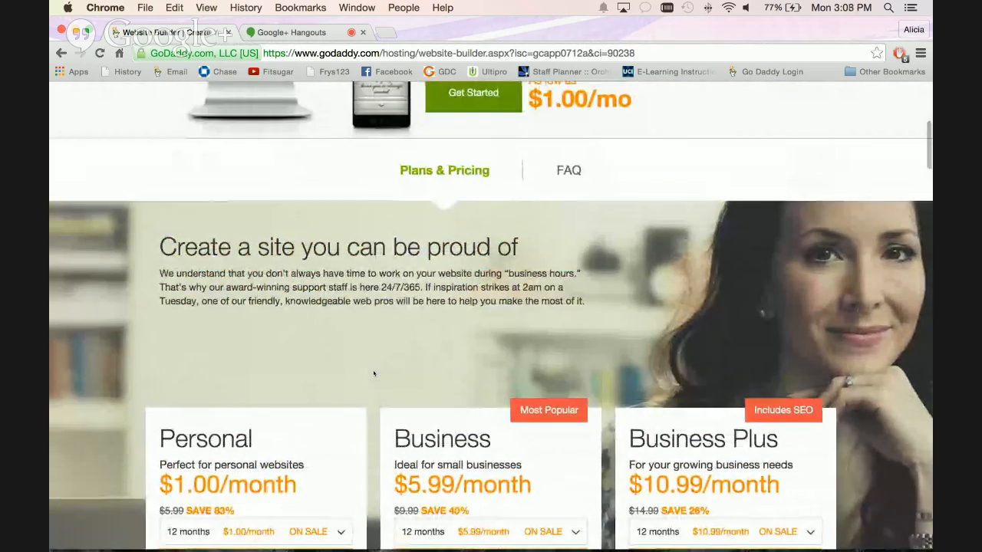
scroll(373, 374, "up", 7)
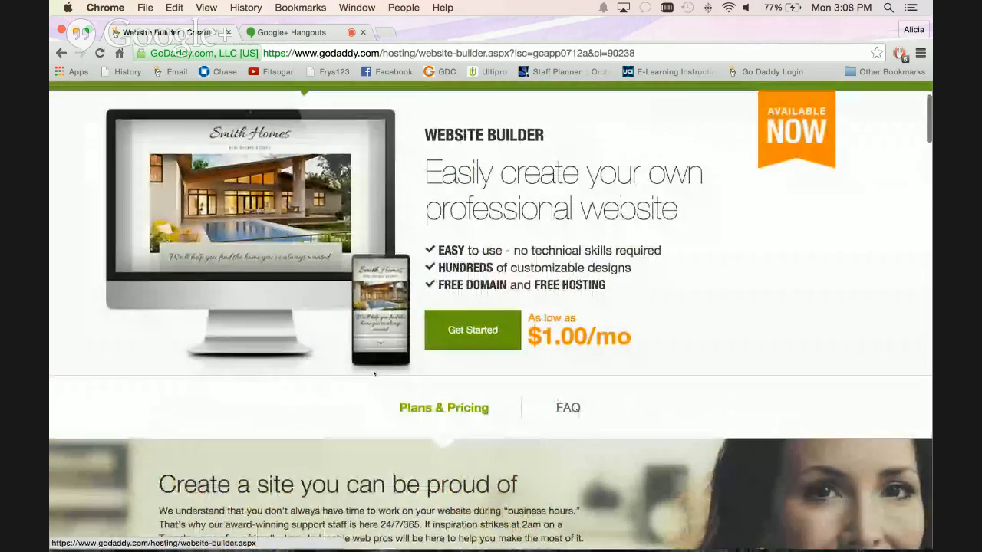
scroll(373, 374, "up", 3)
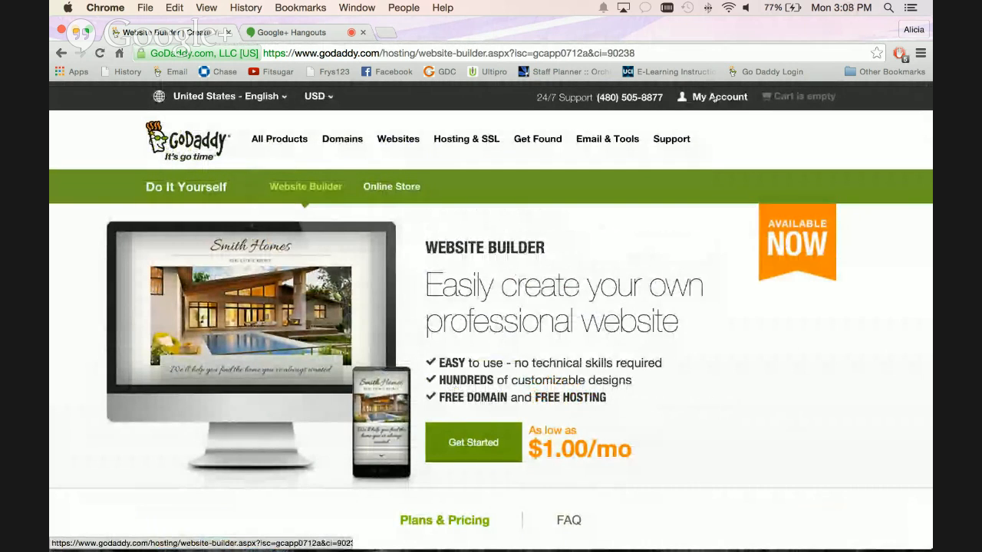
Go to the customer account page and log in securely, entering the security code from the image.
left_click(714, 97)
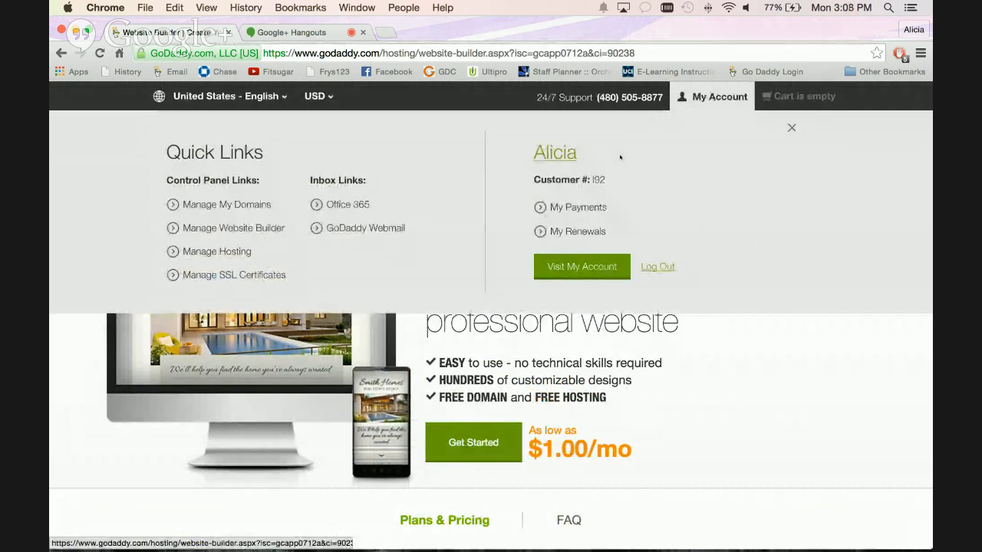
left_click(581, 270)
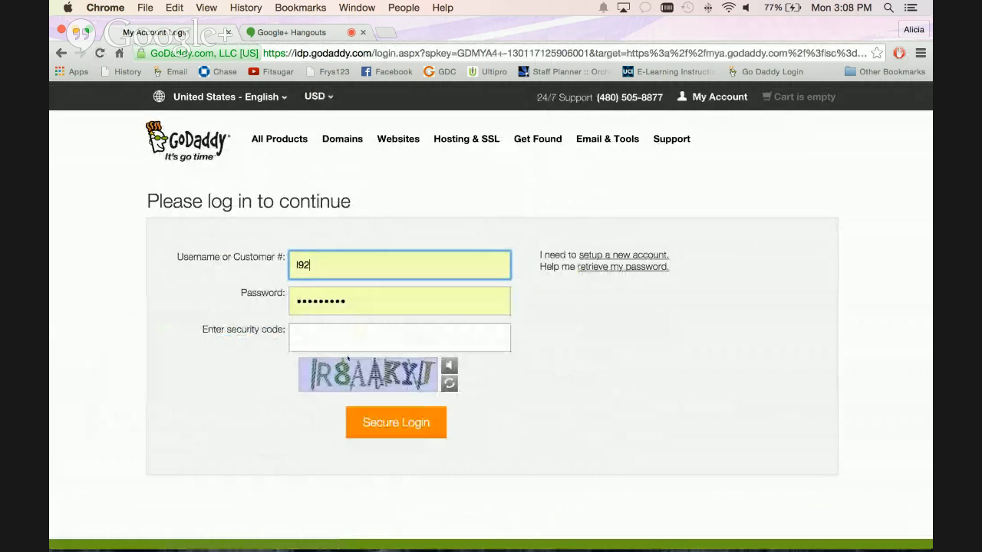
left_click(348, 336)
type("R8AAKYJ")
left_click(397, 424)
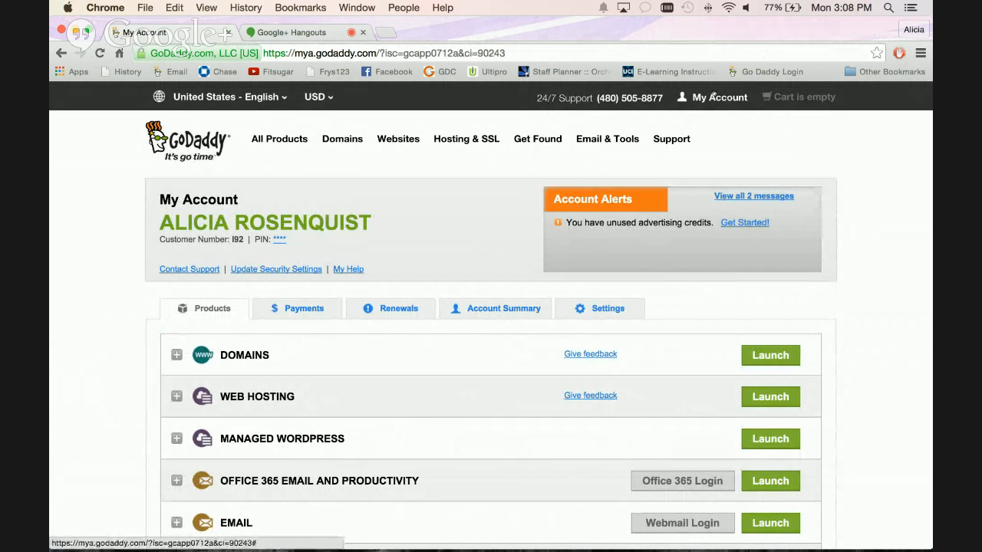
Expand the Website Builder / InstantPage products and launch the first new Business Website Builder account.
scroll(463, 249, "down", 1)
scroll(463, 250, "down", 3)
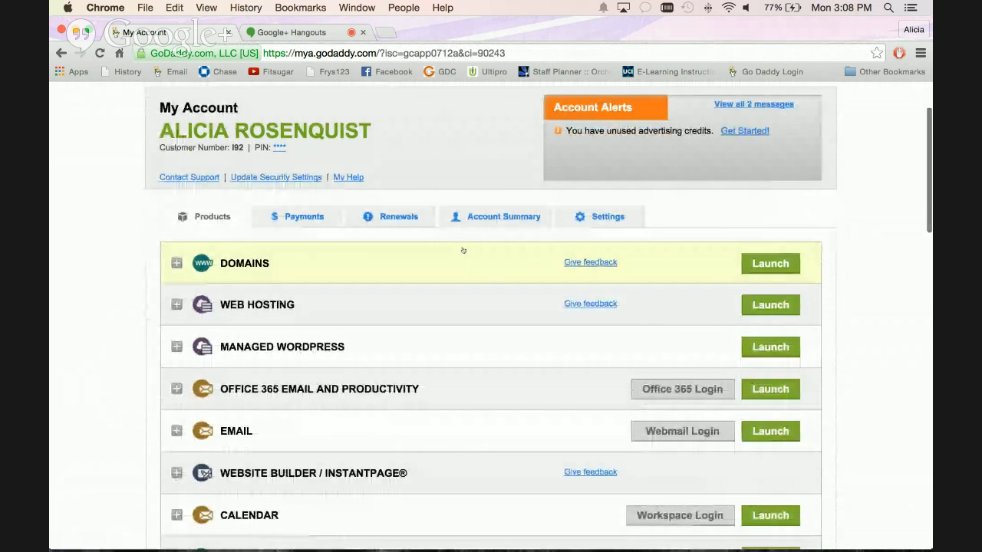
scroll(462, 250, "down", 2)
scroll(463, 250, "down", 3)
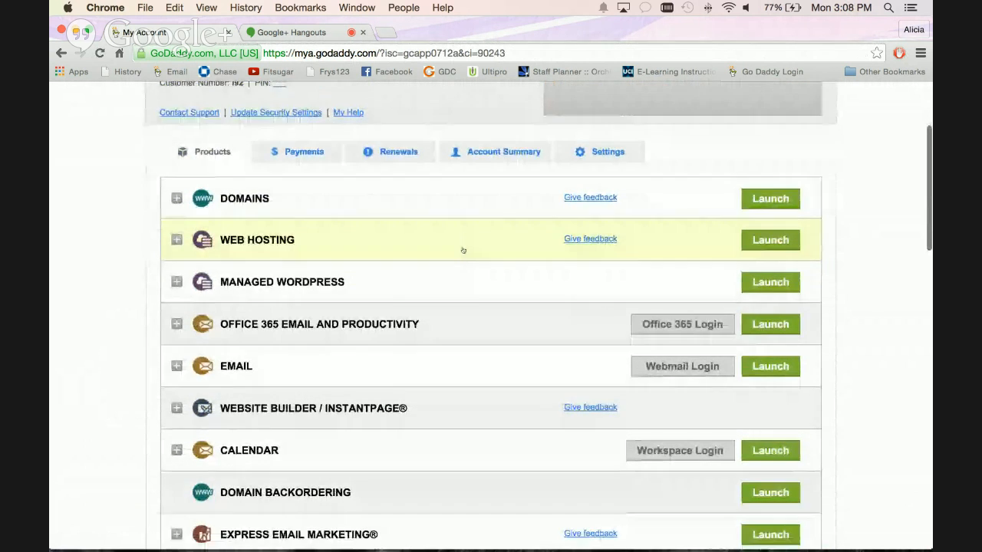
scroll(463, 249, "down", 2)
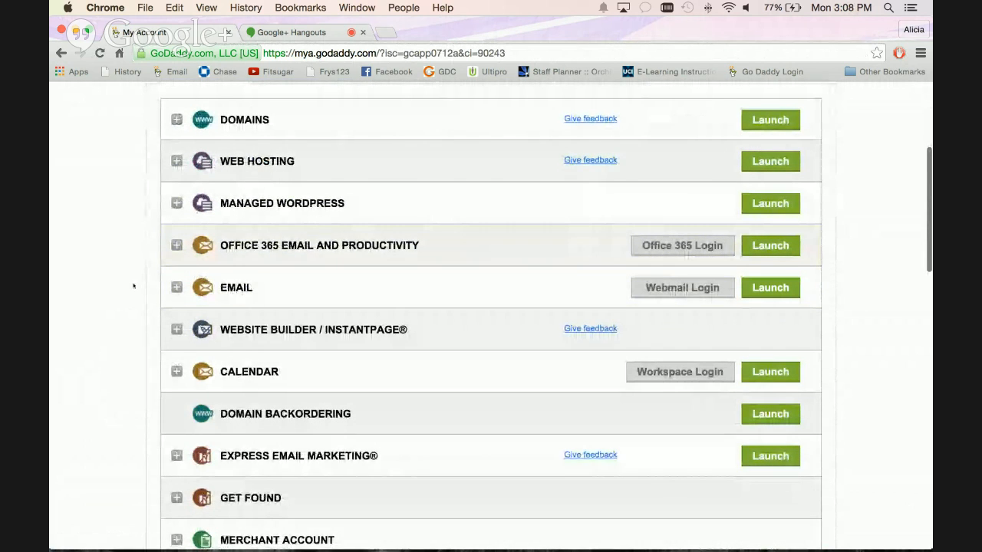
scroll(135, 286, "down", 5)
scroll(133, 286, "down", 1)
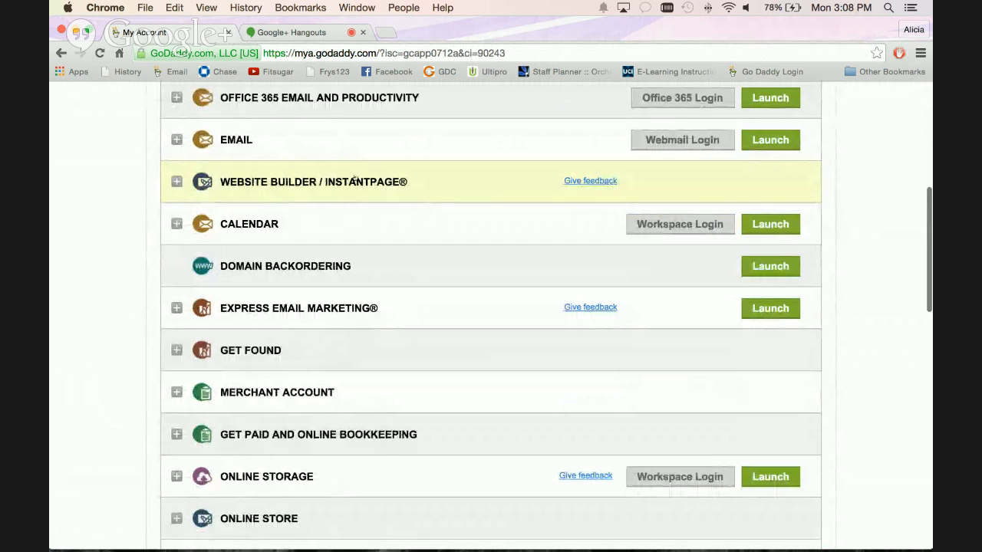
left_click(277, 176)
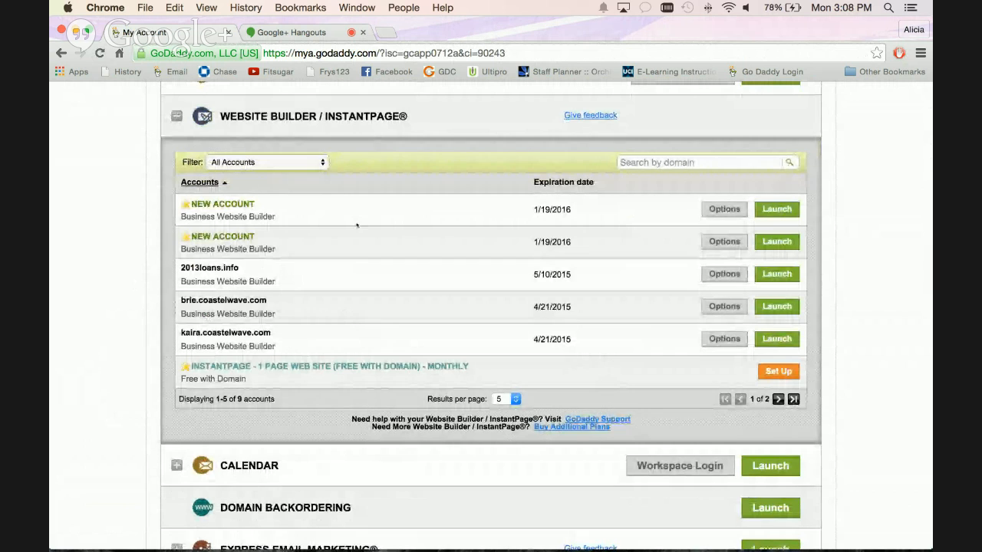
scroll(372, 306, "down", 1)
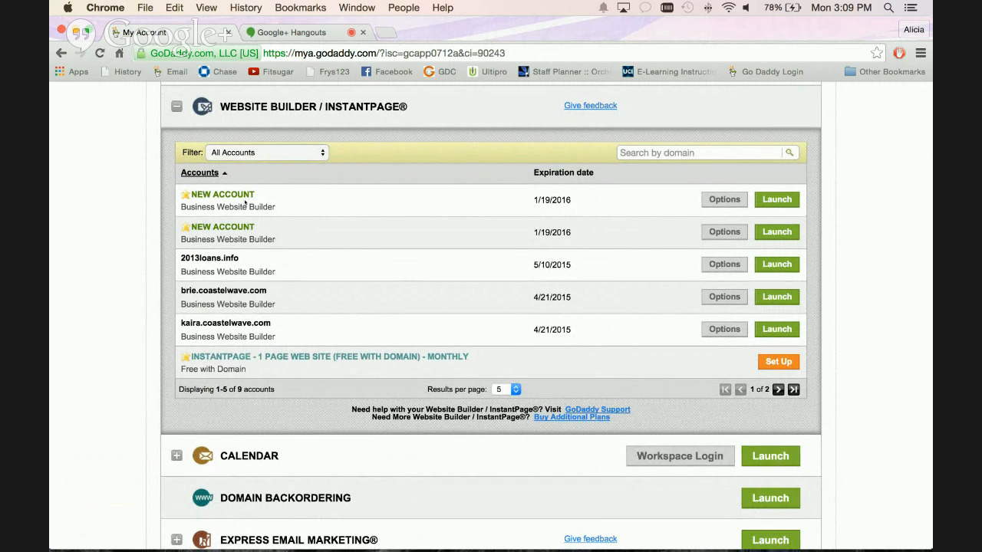
left_click(787, 201)
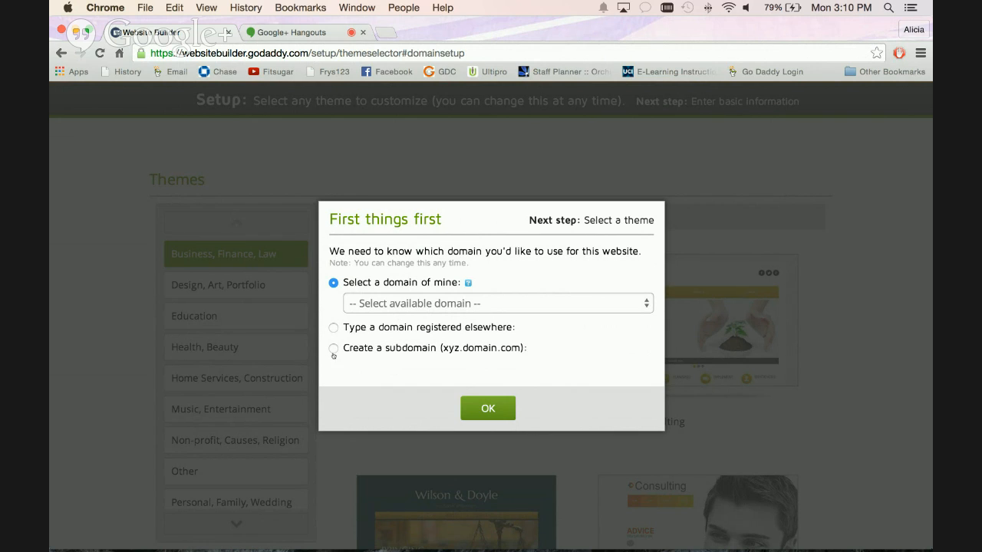
Create the subdomain "website" on goodmeal.net for the new site and continue to theme selection.
left_click(333, 348)
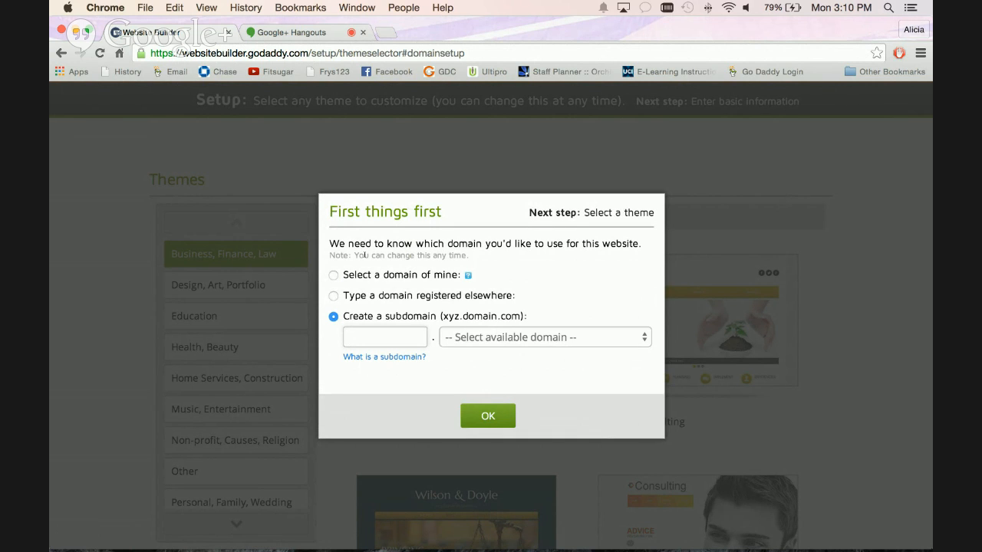
type("website")
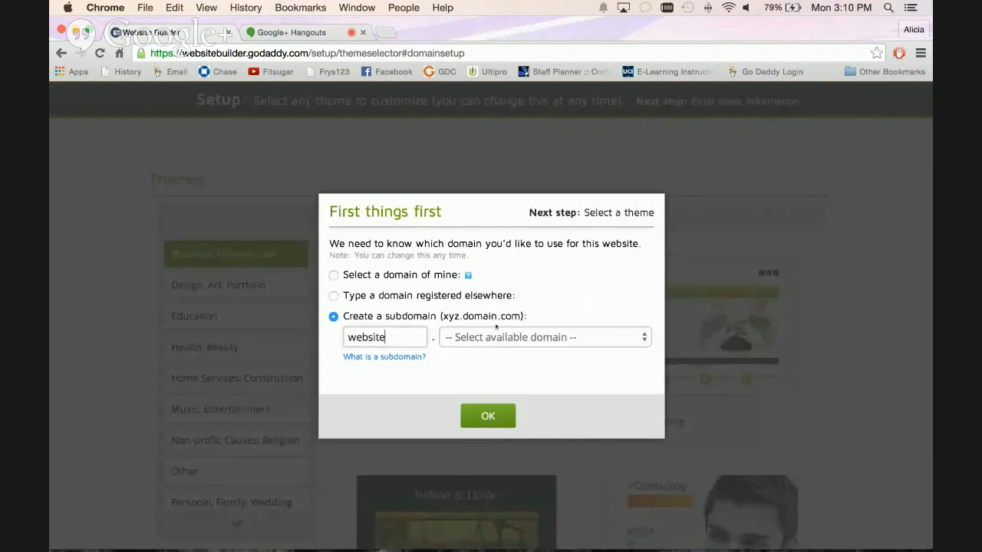
left_click(491, 338)
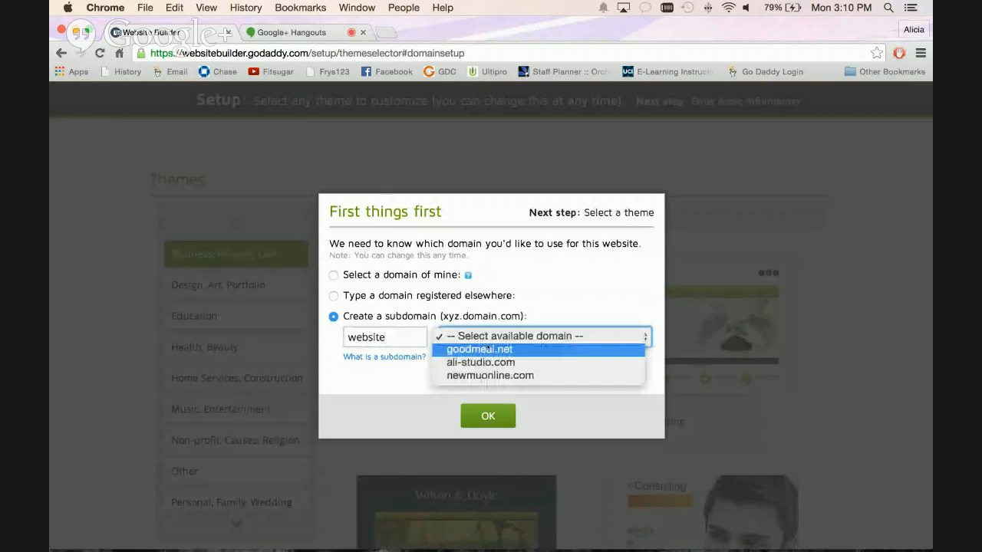
left_click(487, 349)
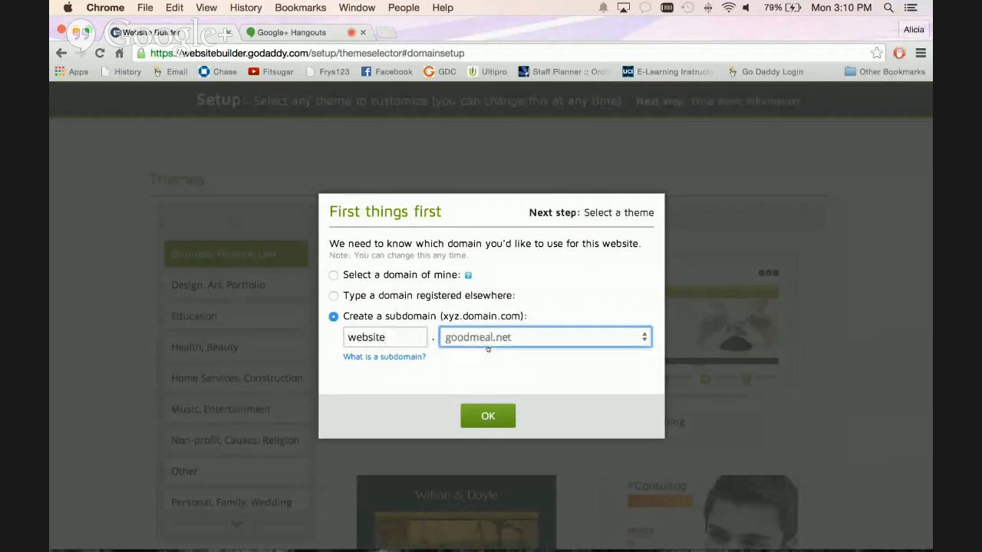
left_click(485, 423)
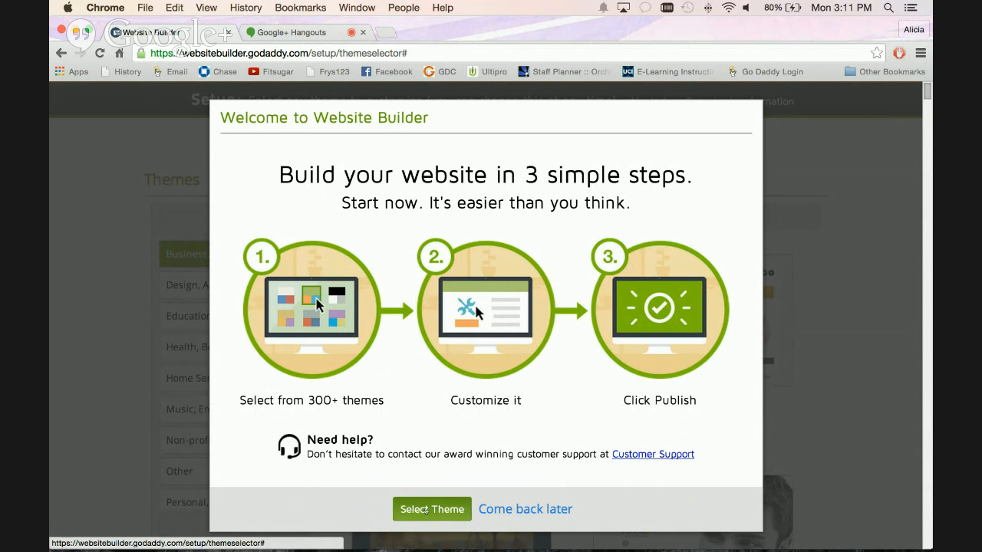
left_click(427, 510)
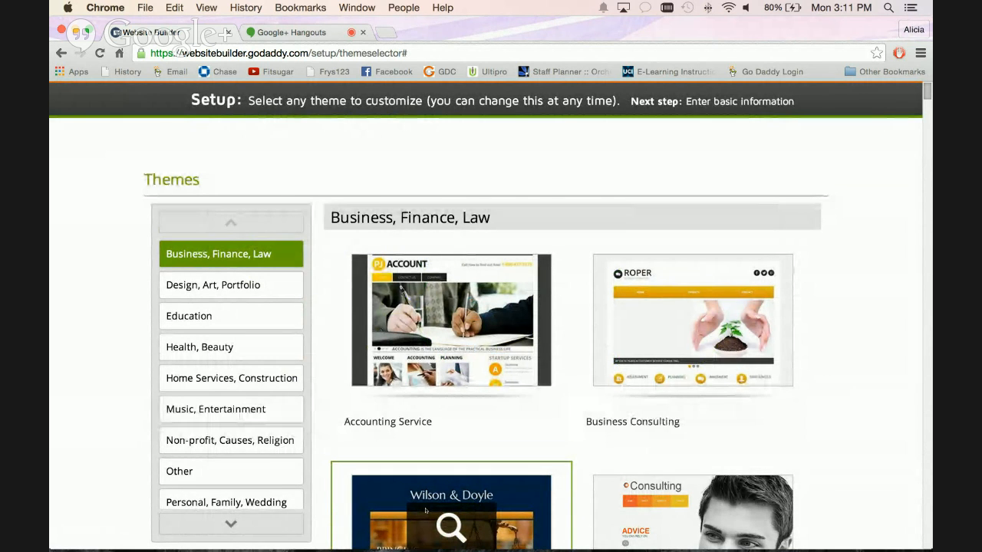
Browse the available website themes, examining the designs offered in the Design, Art, Portfolio category.
scroll(426, 510, "down", 1)
scroll(426, 512, "up", 1)
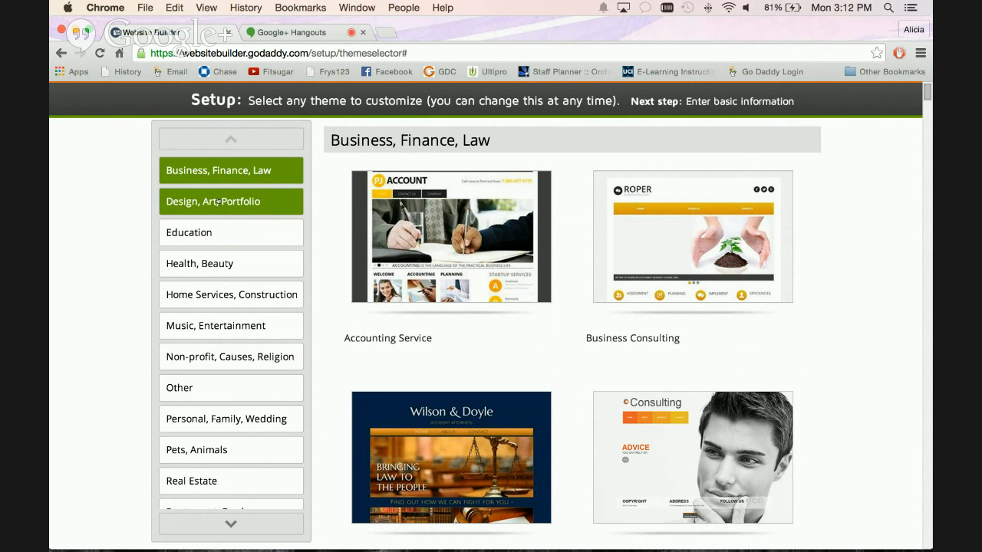
left_click(219, 202)
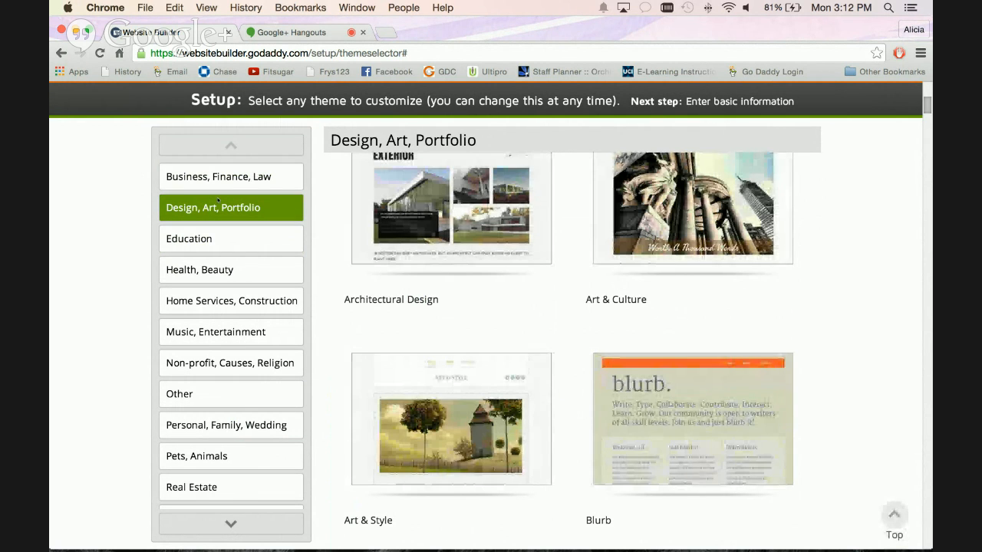
scroll(340, 315, "down", 3)
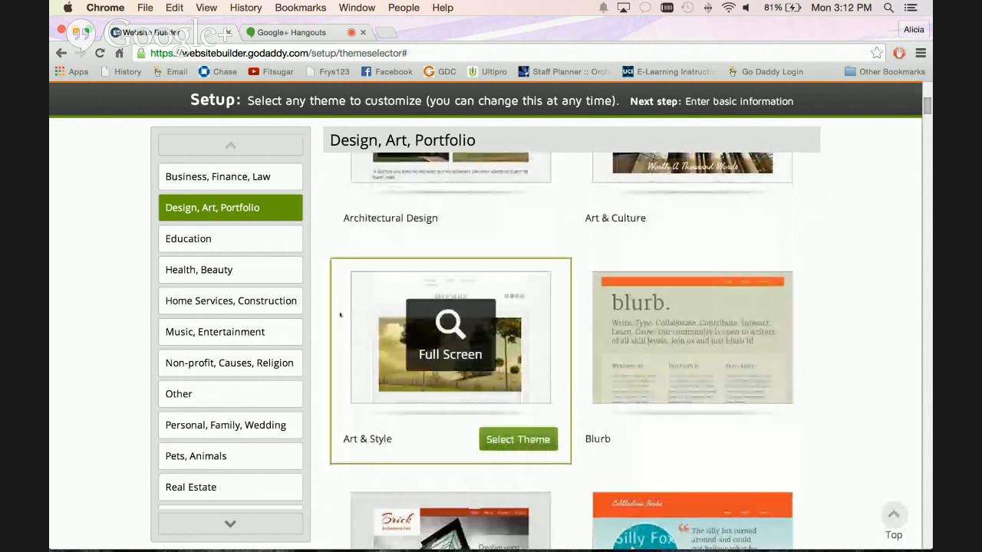
scroll(340, 315, "down", 3)
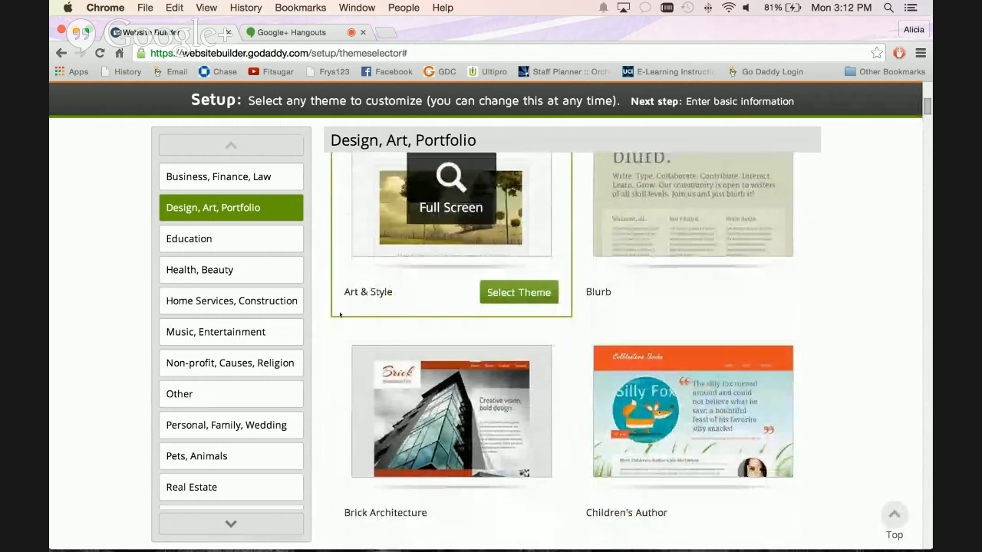
scroll(340, 315, "down", 3)
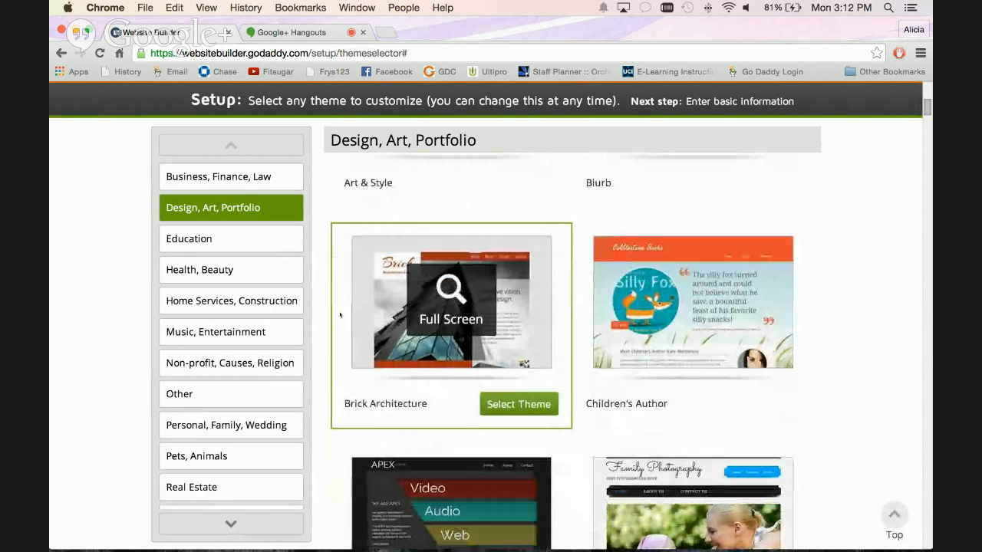
scroll(340, 315, "down", 3)
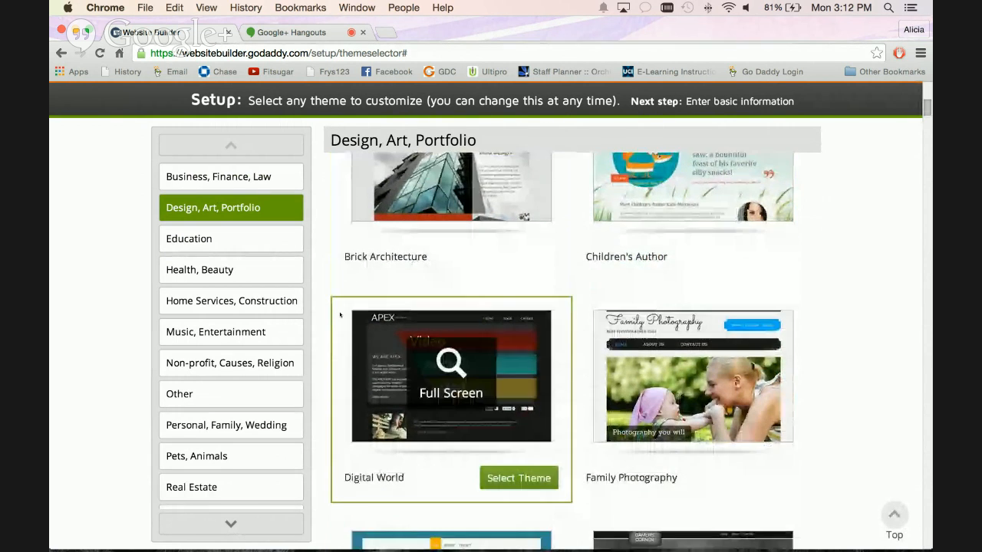
scroll(340, 315, "down", 3)
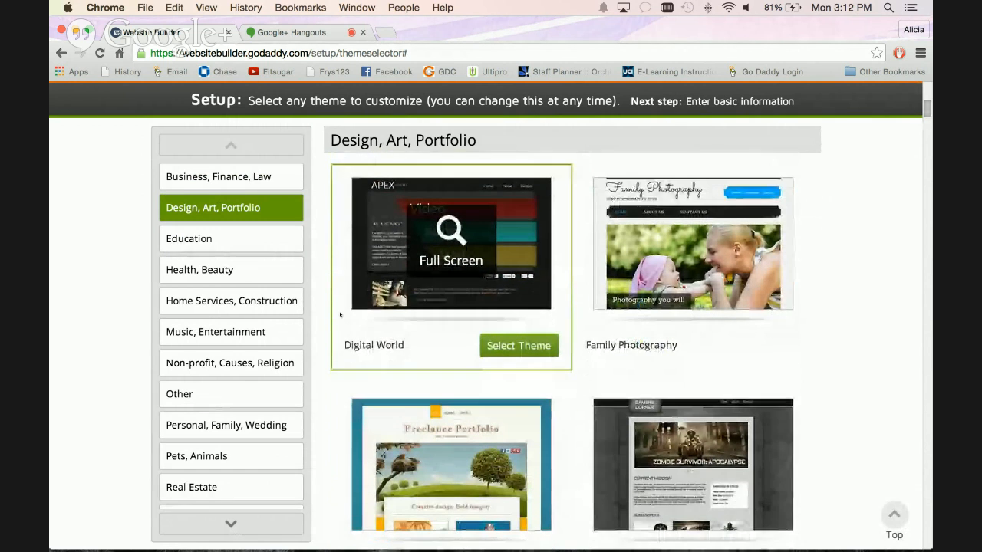
scroll(339, 315, "down", 3)
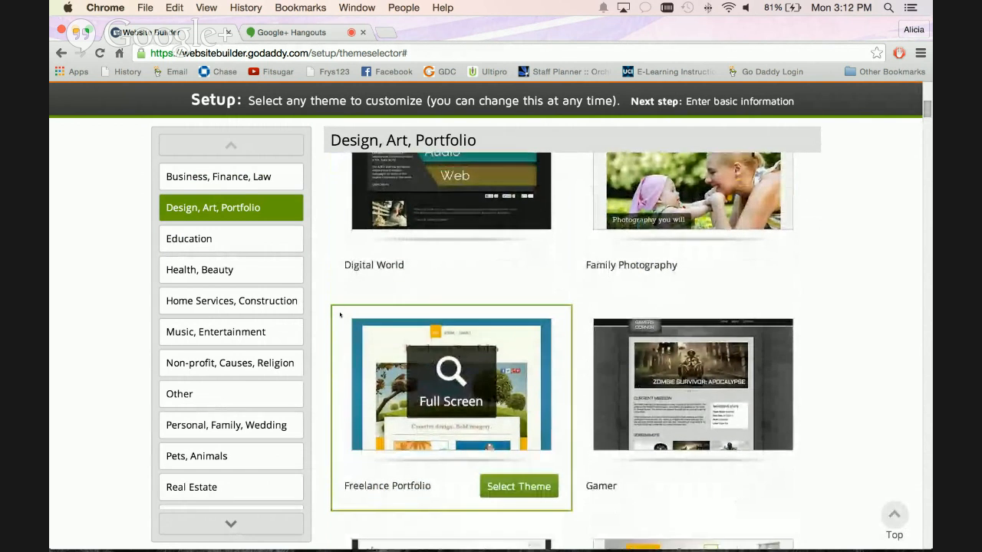
scroll(340, 314, "down", 2)
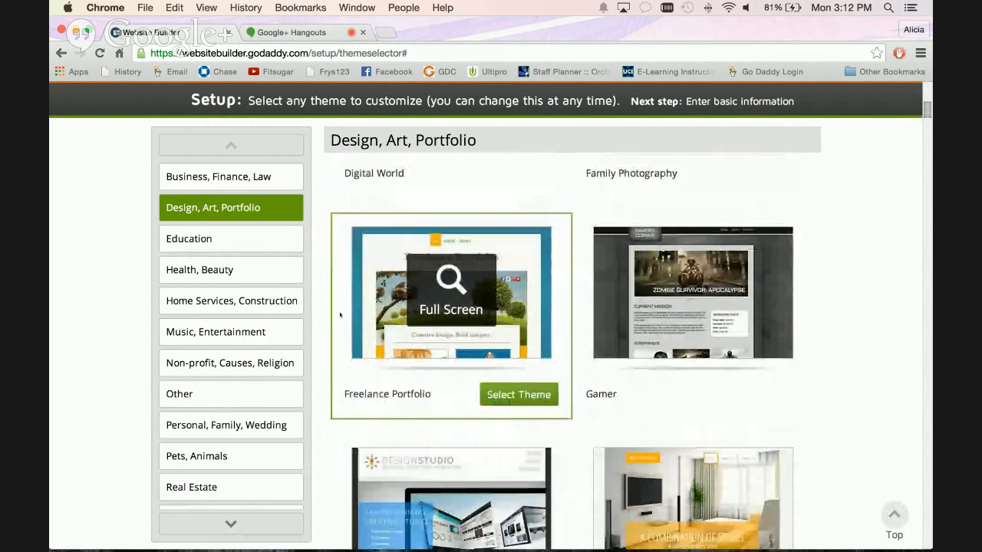
scroll(340, 315, "up", 1)
scroll(340, 315, "up", 5)
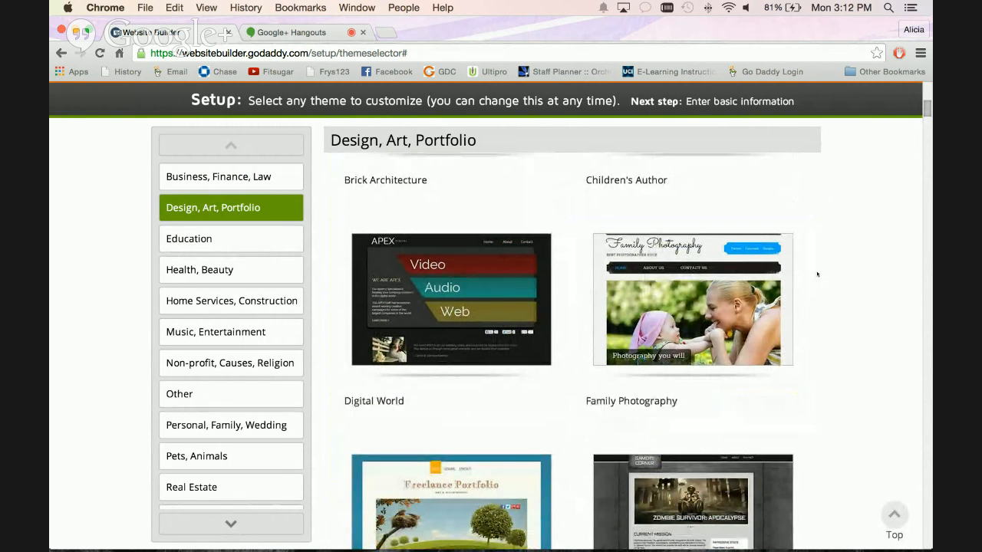
Preview the Family Photography theme full screen and examine its About Us and Contact Us pages.
mouse_move(795, 281)
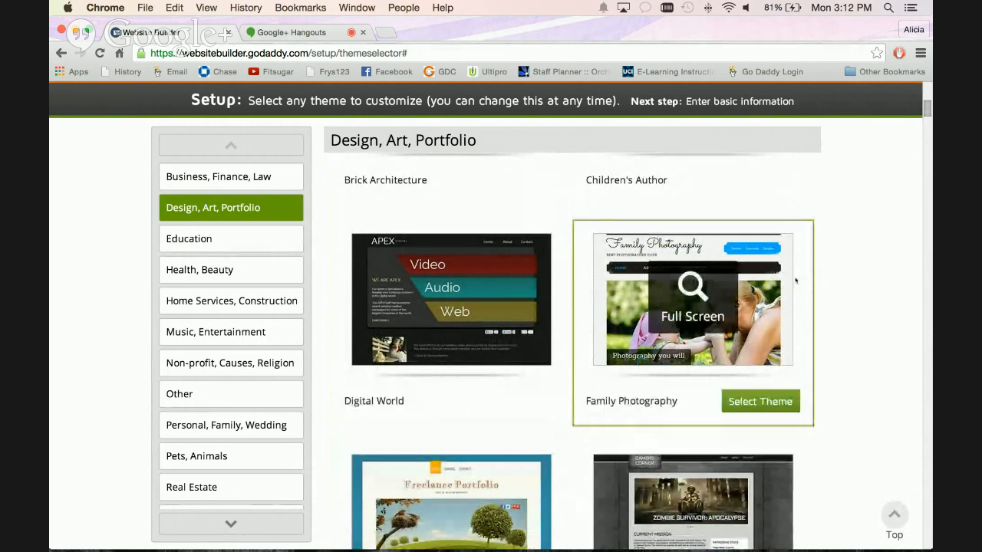
left_click(696, 285)
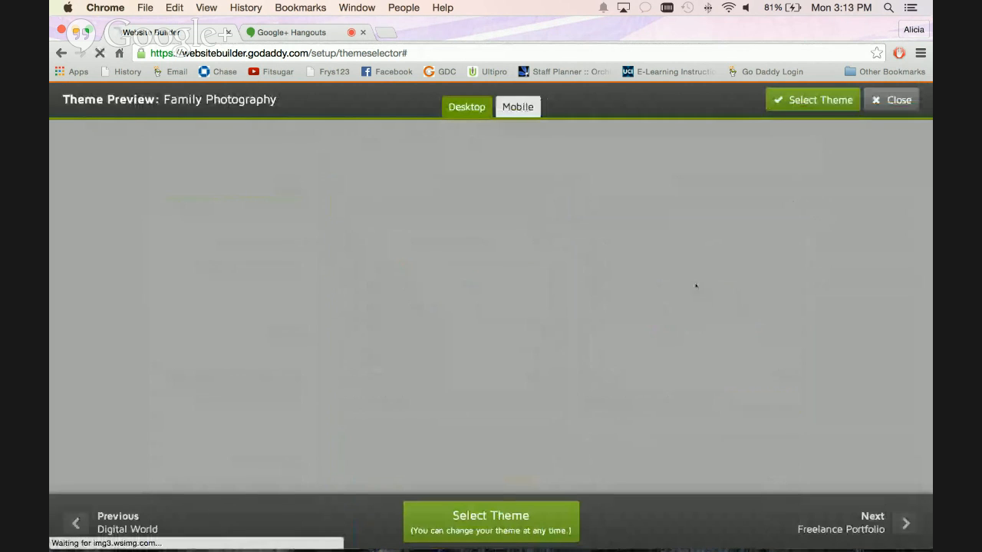
scroll(690, 282, "down", 1)
left_click(438, 218)
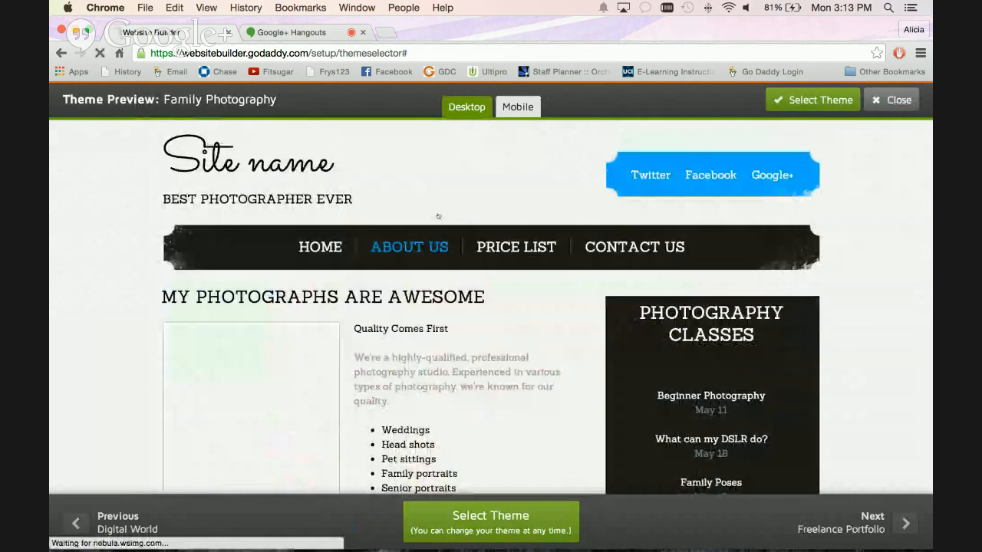
left_click(602, 246)
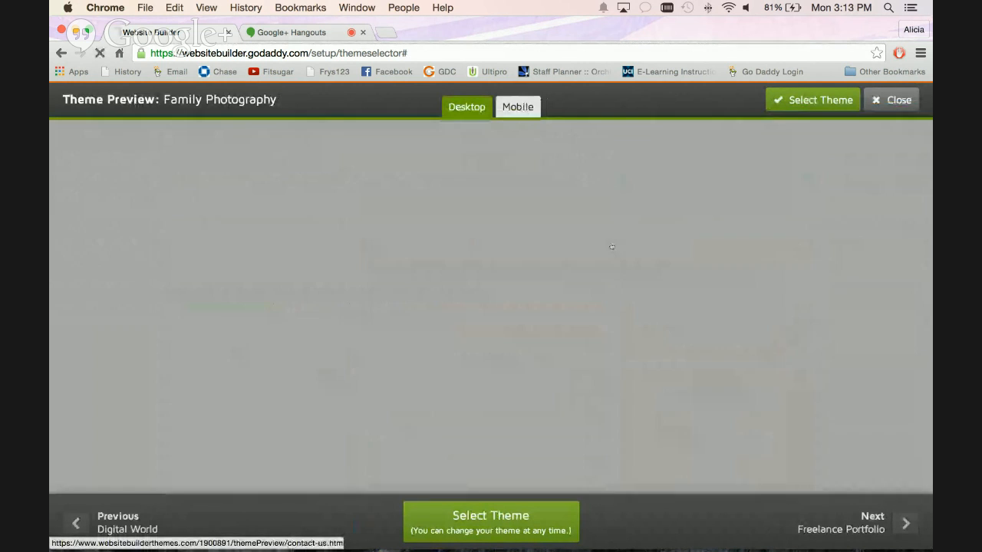
scroll(472, 307, "down", 4)
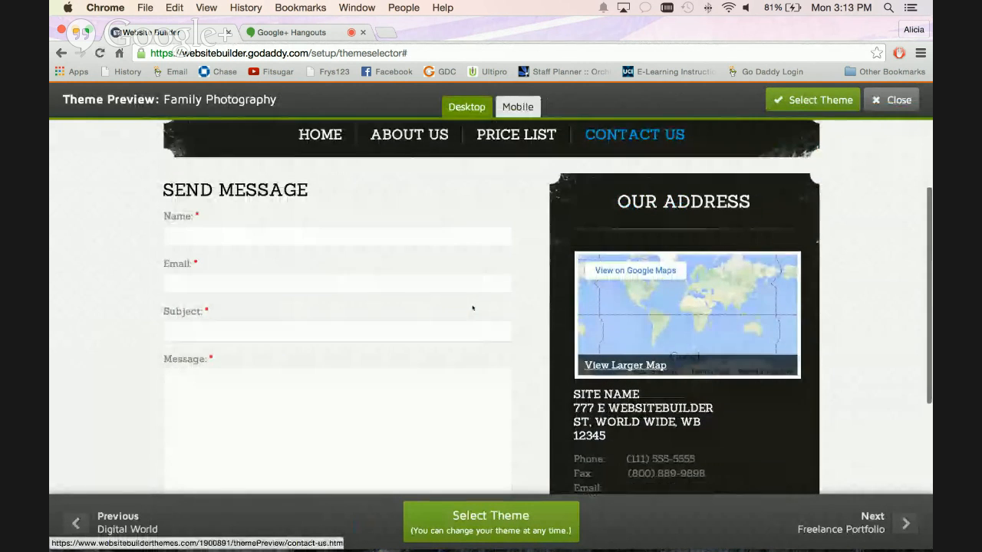
scroll(473, 308, "up", 3)
scroll(473, 308, "up", 1)
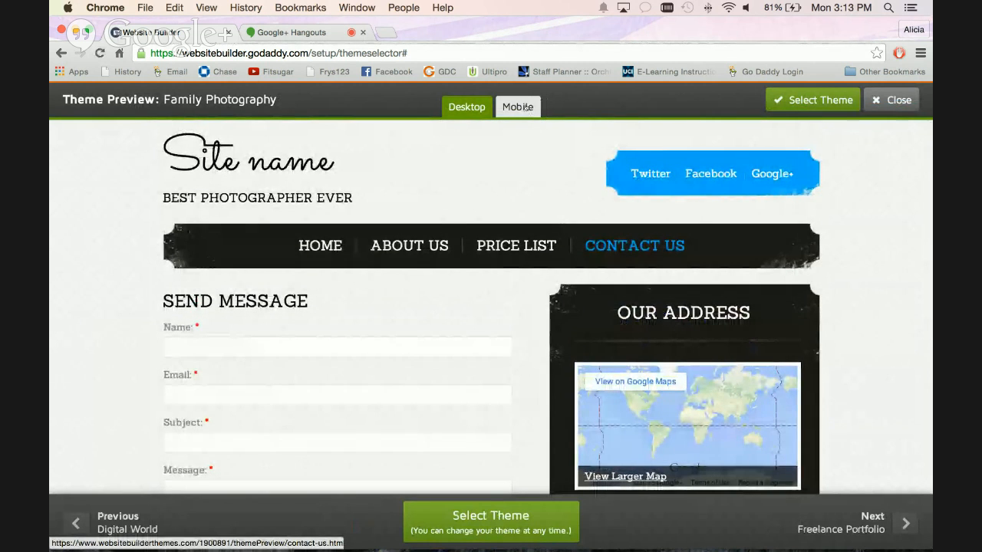
Compare the Family Photography theme's mobile preview with its desktop home page, reading through the mobile layout.
left_click(528, 107)
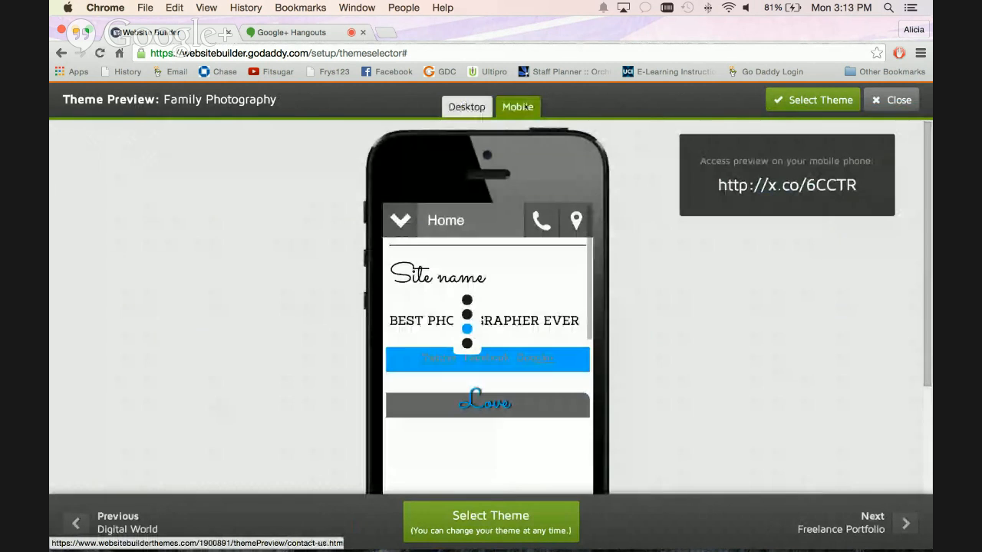
left_click(477, 107)
left_click(353, 249)
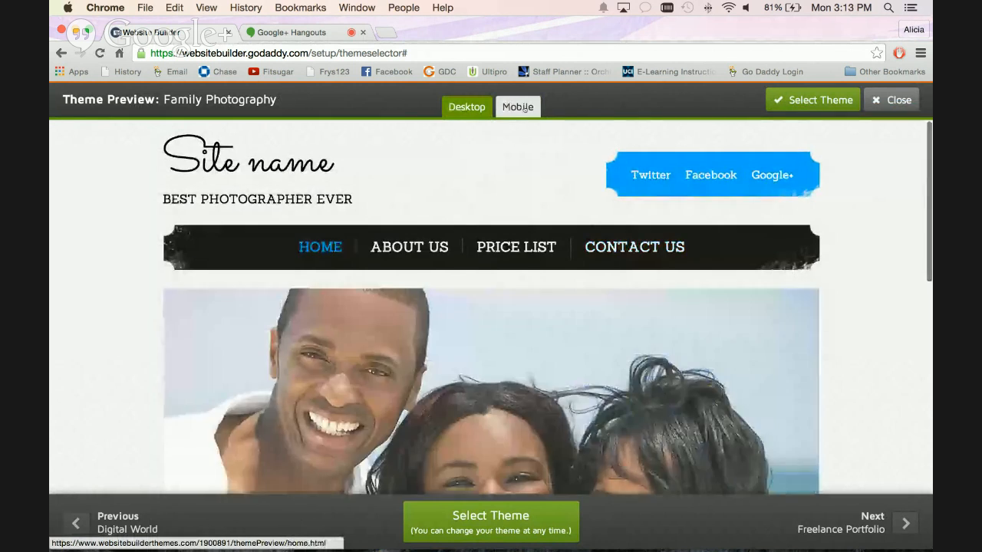
left_click(528, 107)
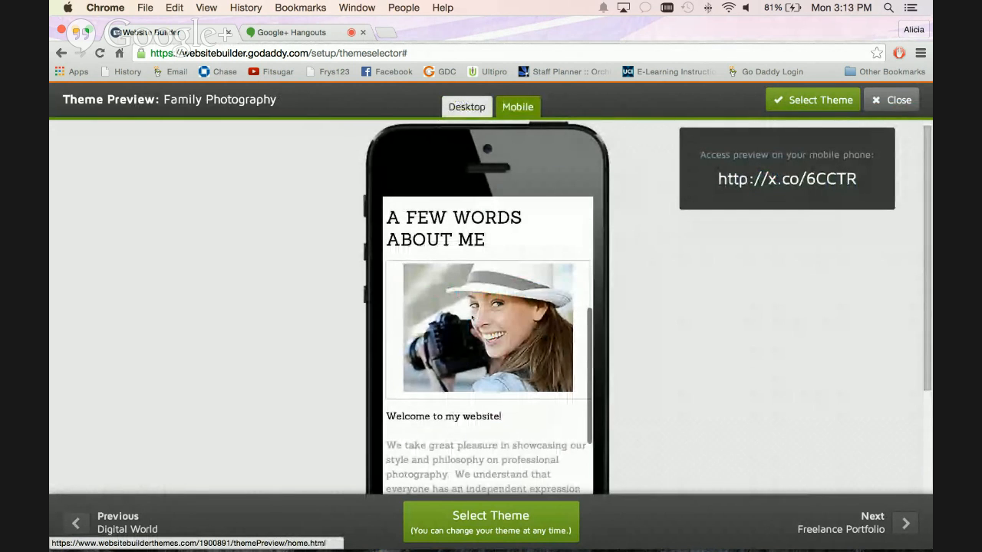
scroll(472, 316, "down", 5)
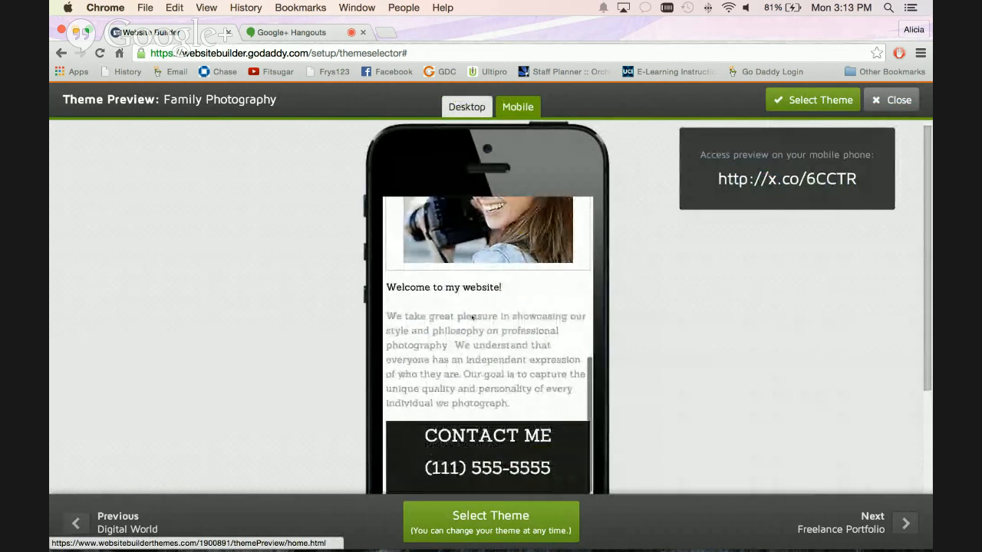
scroll(472, 317, "down", 3)
scroll(472, 317, "down", 3)
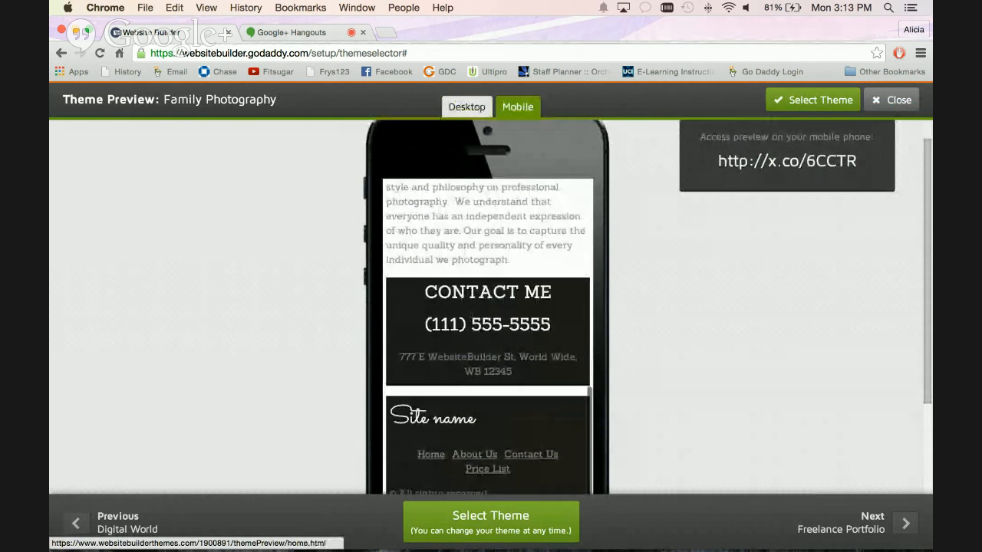
scroll(546, 307, "up", 1)
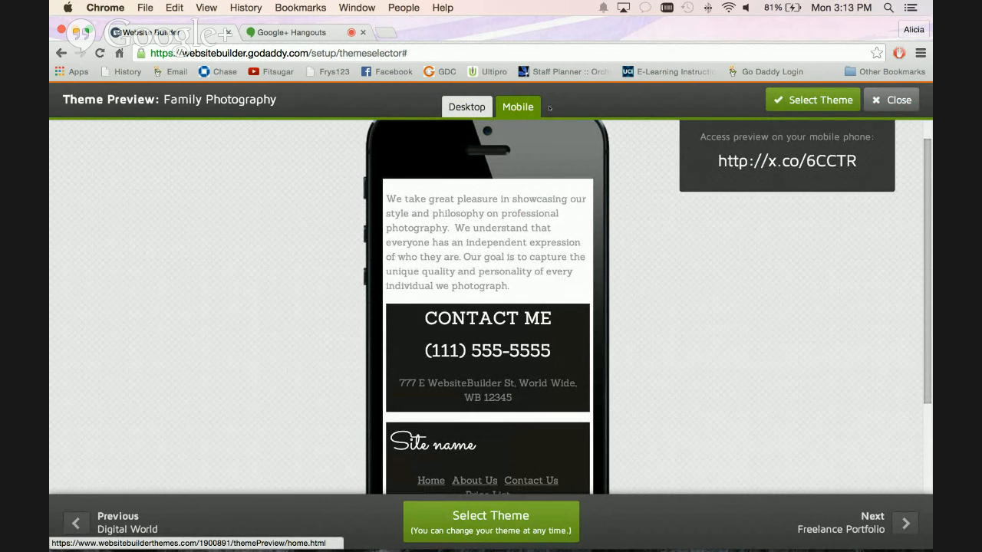
Return to the desktop preview of the Family Photography theme and select this theme for the site.
left_click(468, 109)
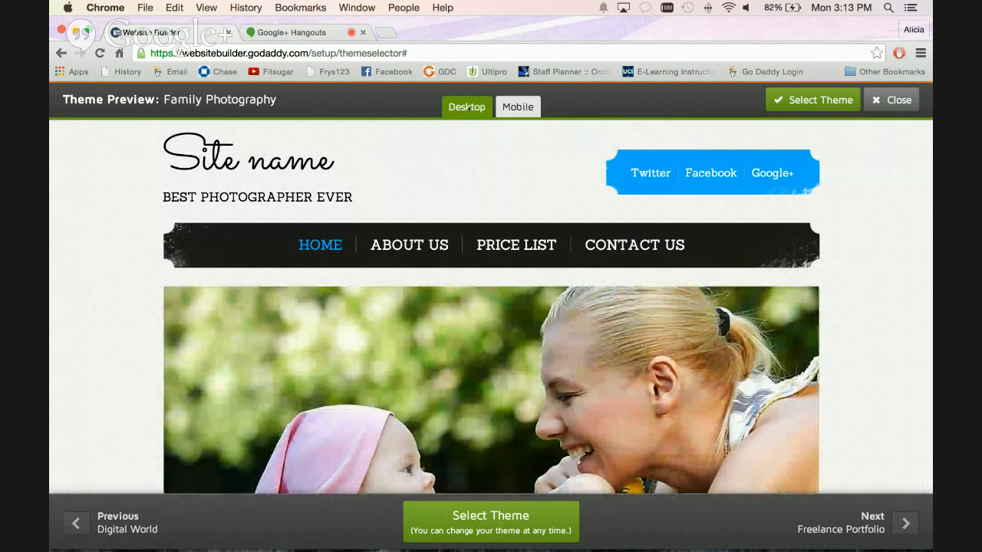
scroll(802, 122, "down", 5)
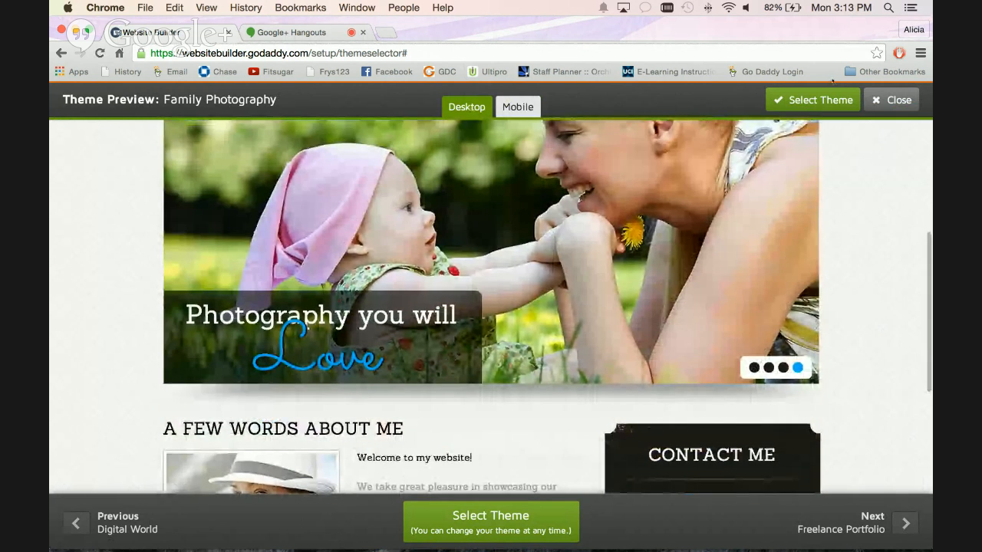
left_click(804, 107)
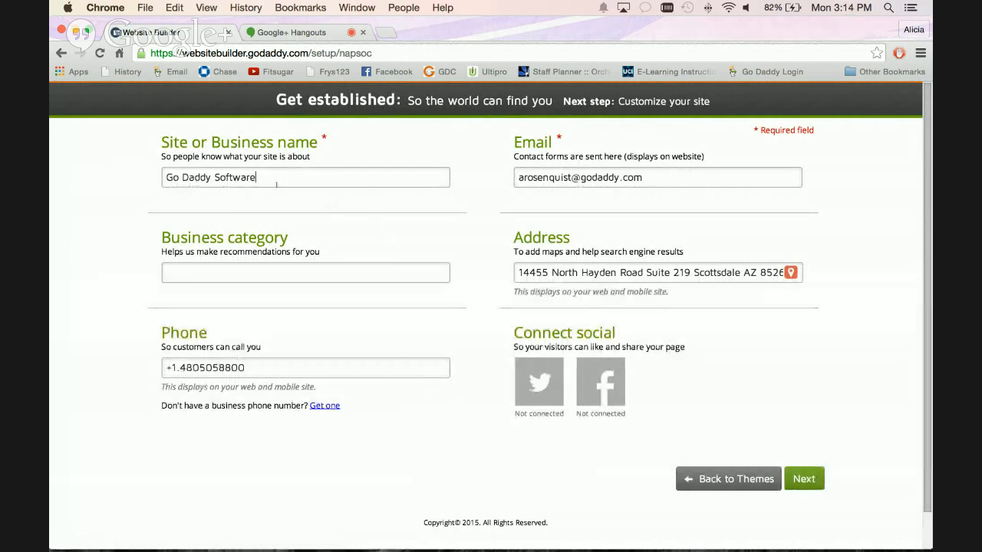
Replace the site or business name with "Mosaic Photo Studios".
triple_click(276, 184)
type("Mosaic Photo Studios")
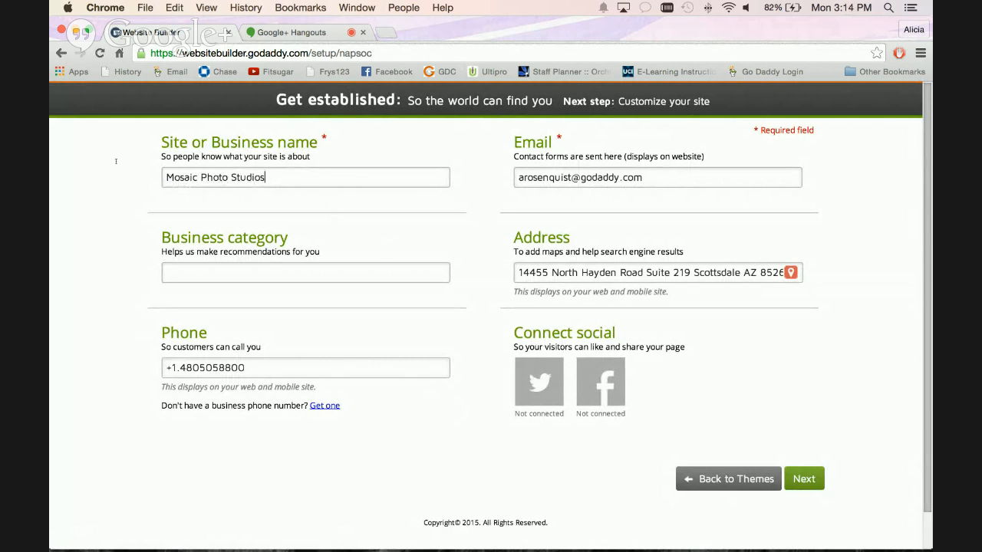
Replace the contact form e-mail with the photo studio's contact e-mail address.
triple_click(651, 178)
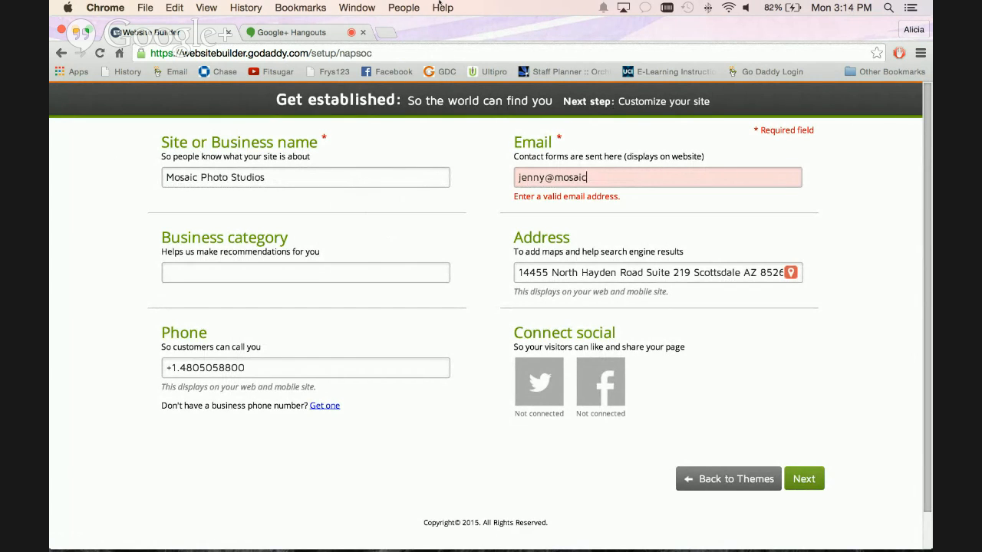
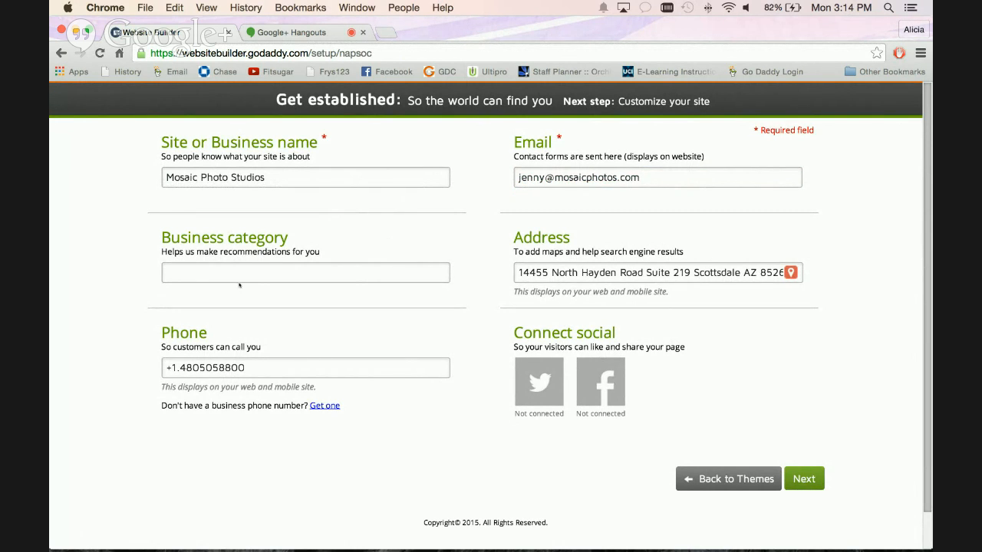
Set the business category to Photographers, under Services, Personal Services, Photographic Studios, Portrait.
left_click(239, 273)
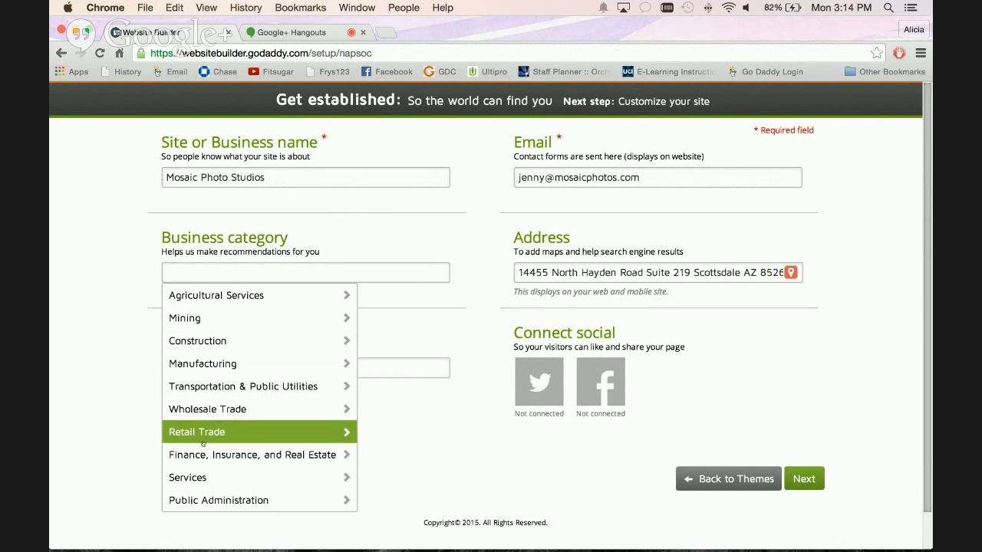
left_click(196, 477)
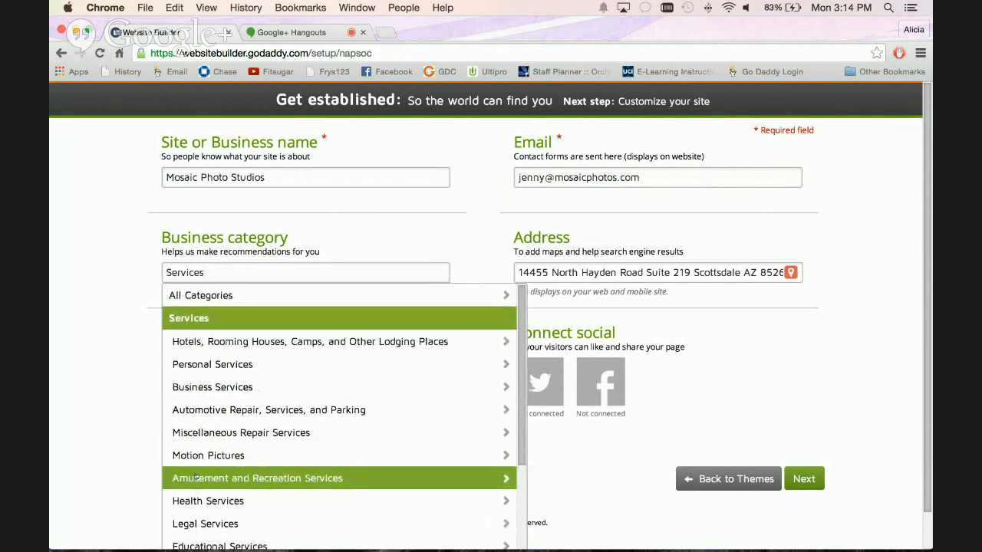
scroll(197, 468, "down", 2)
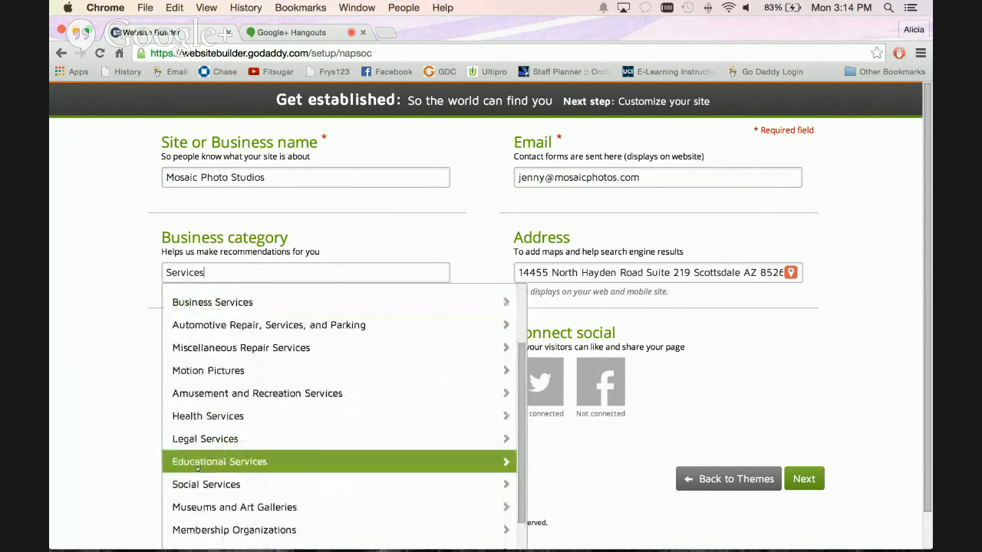
scroll(197, 469, "up", 3)
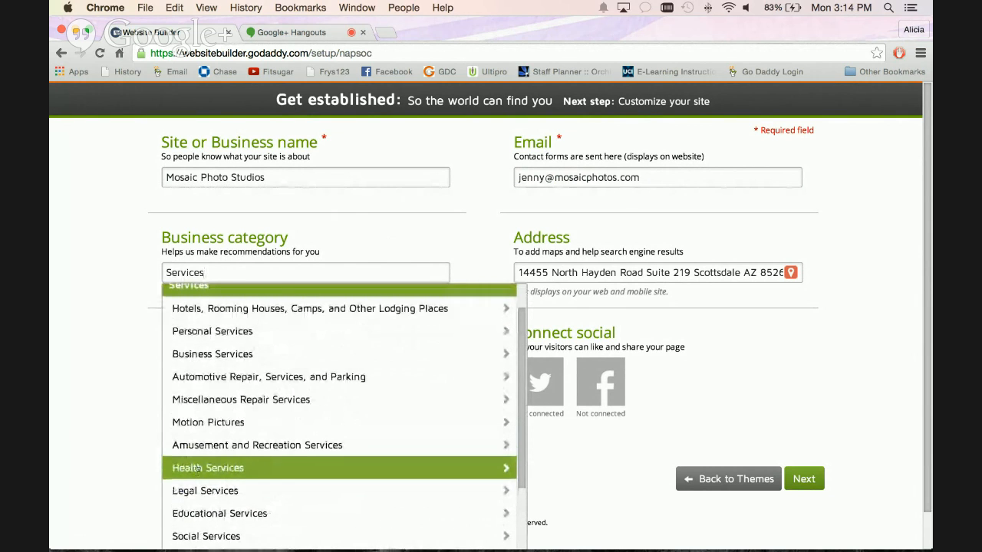
left_click(217, 333)
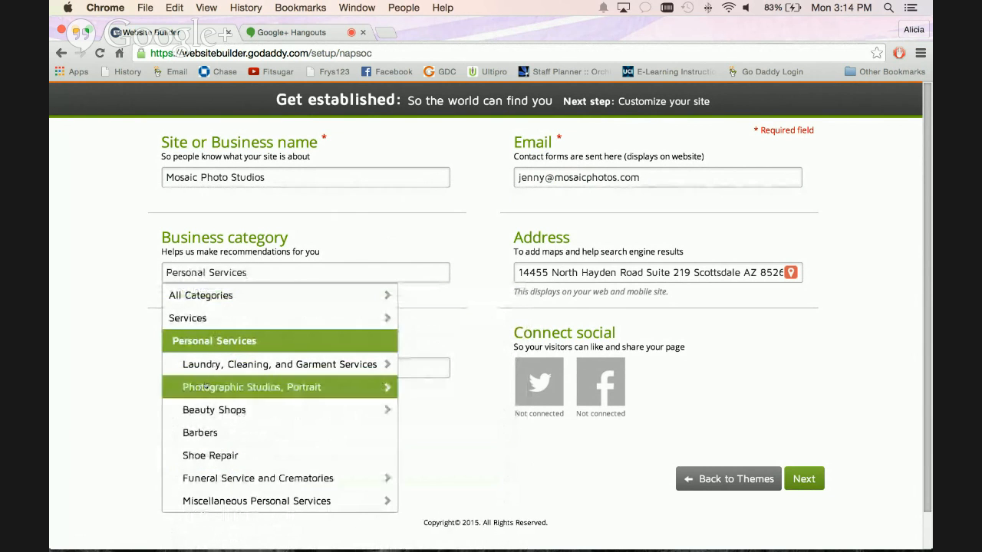
left_click(244, 386)
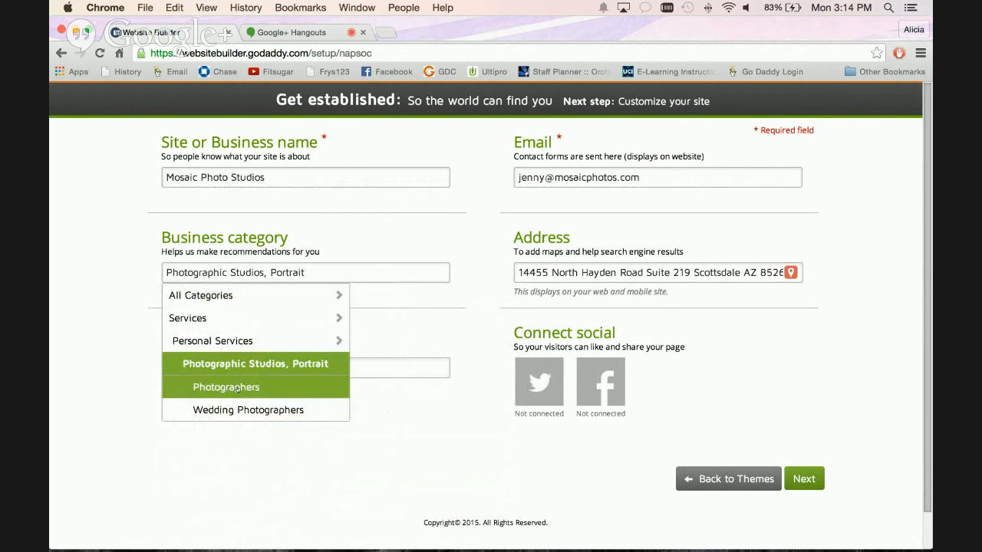
left_click(237, 388)
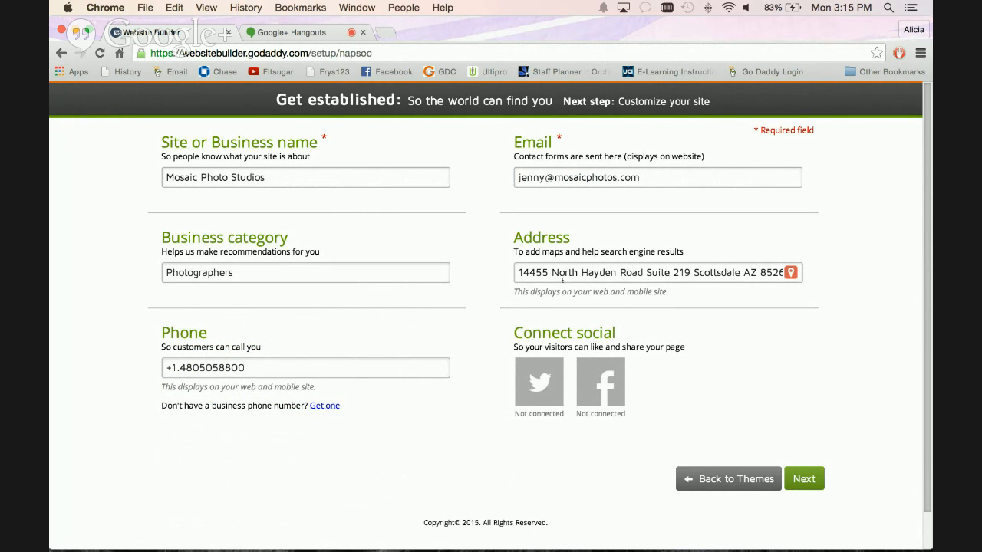
Replace the last seven digits of the business phone number with the photo studio's number.
triple_click(563, 277)
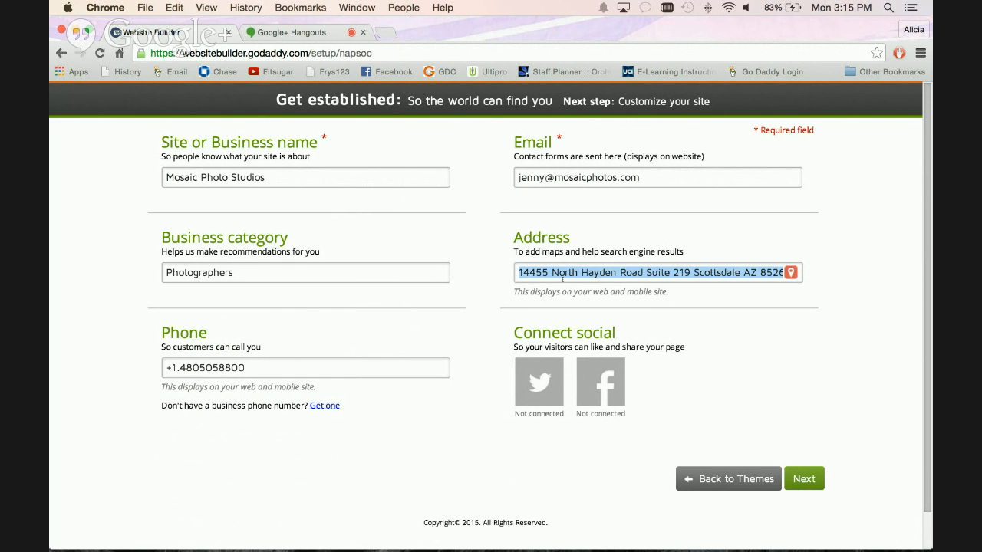
left_click(257, 367)
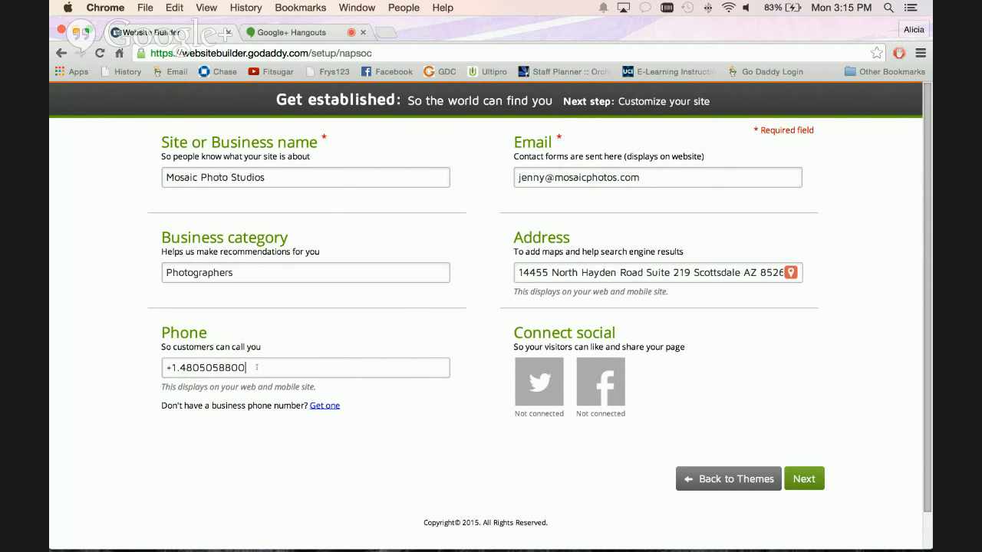
left_click_drag(246, 368, 199, 366)
type("8675309")
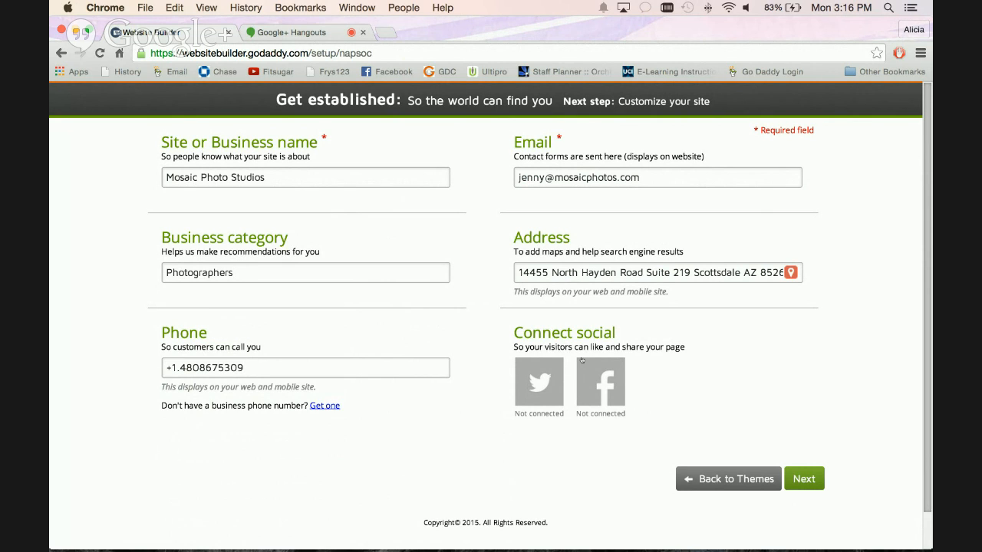
Continue to the site editor, dismissing the overview video, and look over the home page down to the footer.
left_click(805, 479)
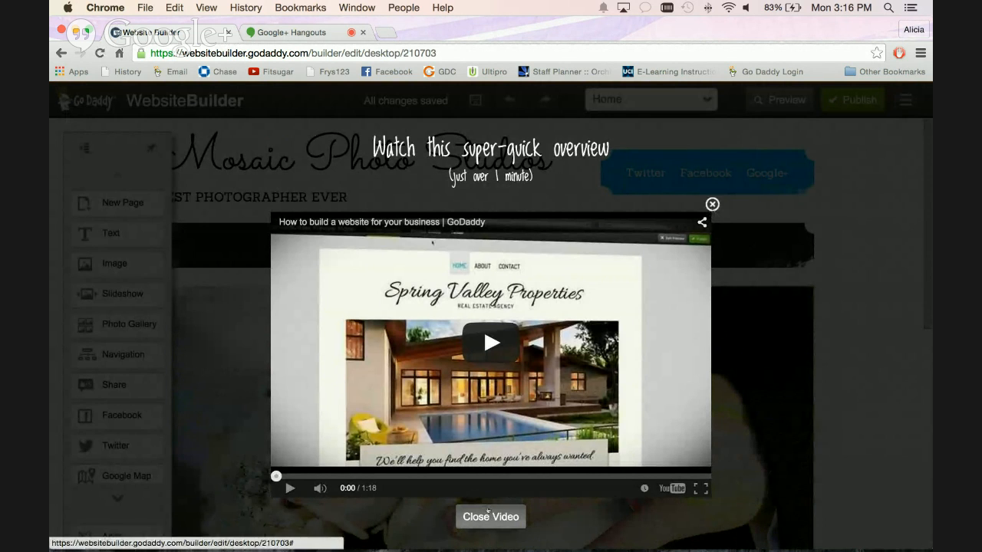
left_click(488, 512)
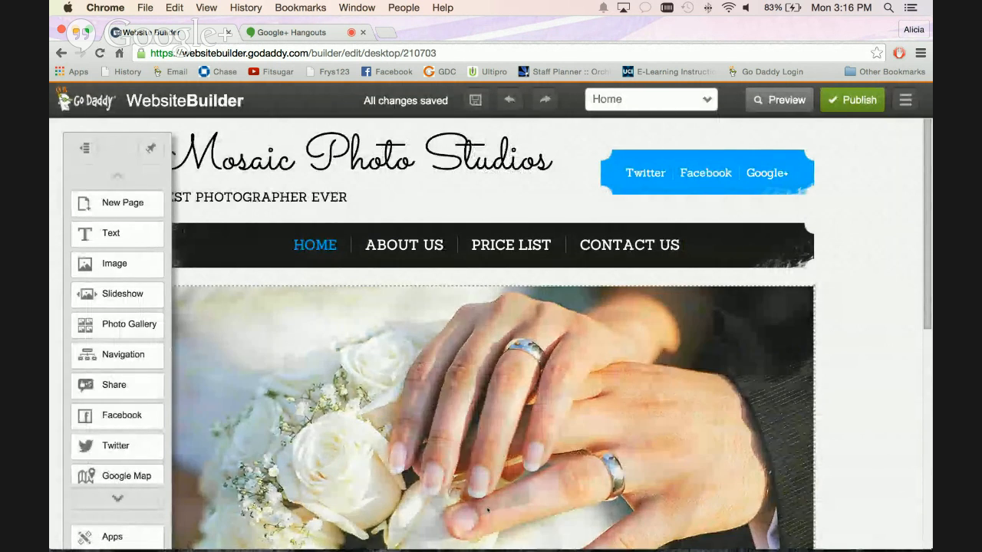
scroll(488, 471, "down", 1)
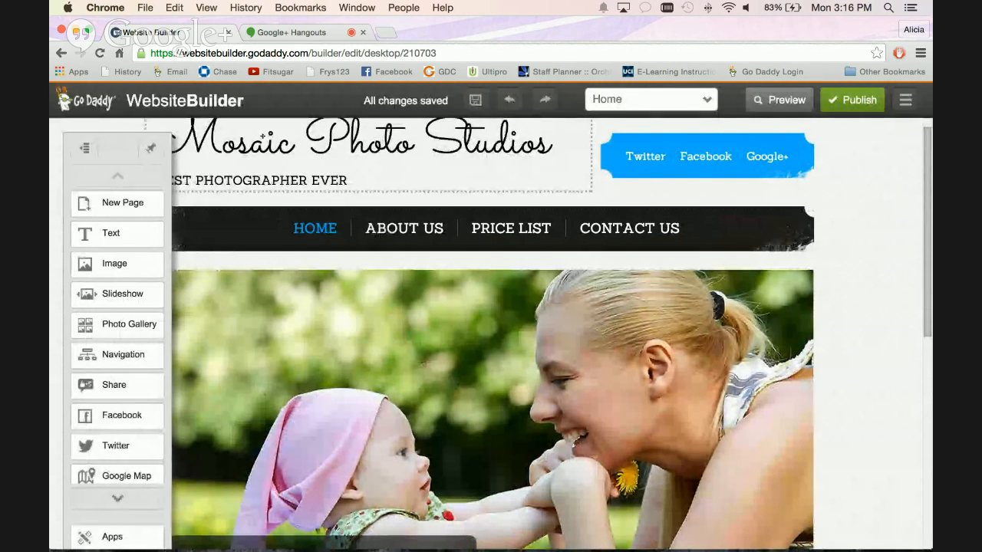
scroll(254, 376, "down", 8)
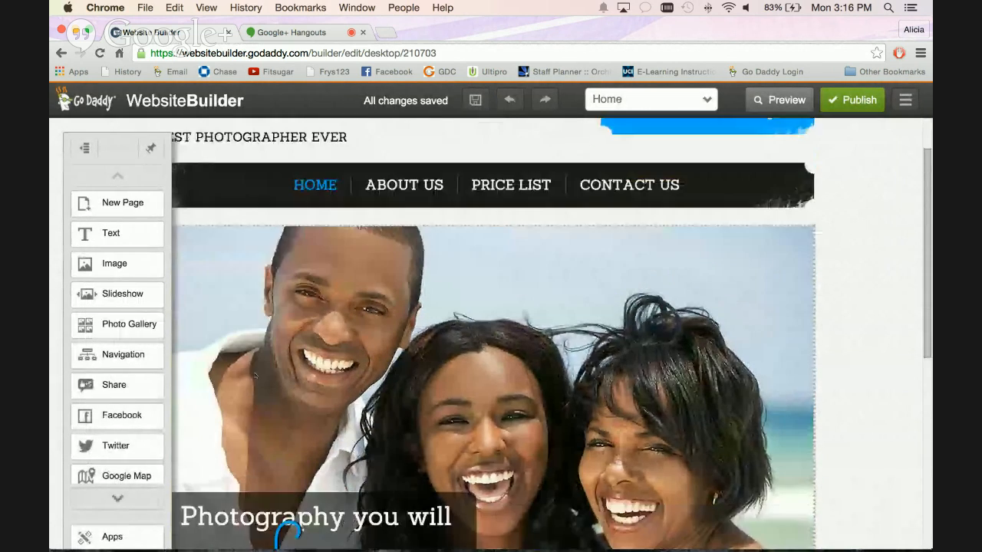
scroll(255, 374, "down", 1)
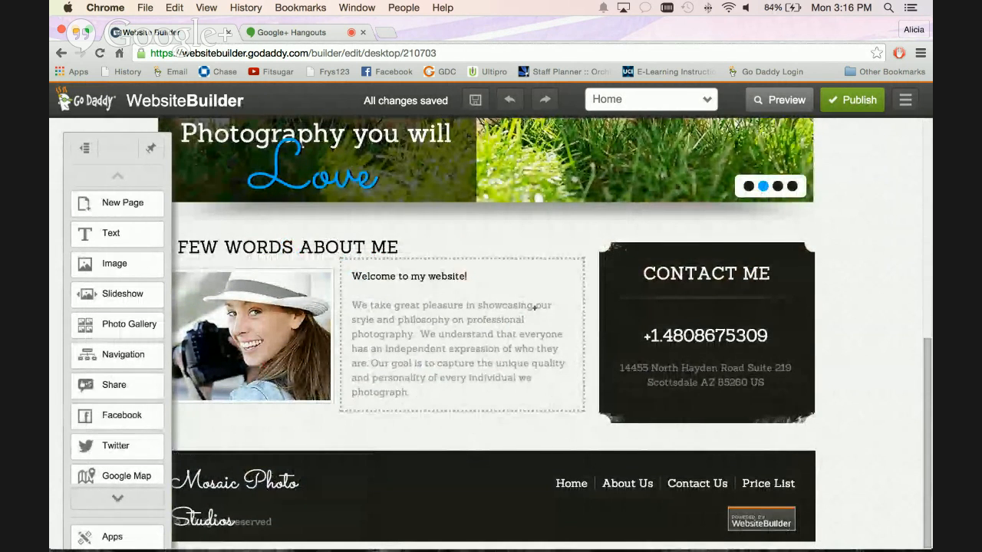
scroll(534, 309, "up", 2)
scroll(535, 308, "up", 2)
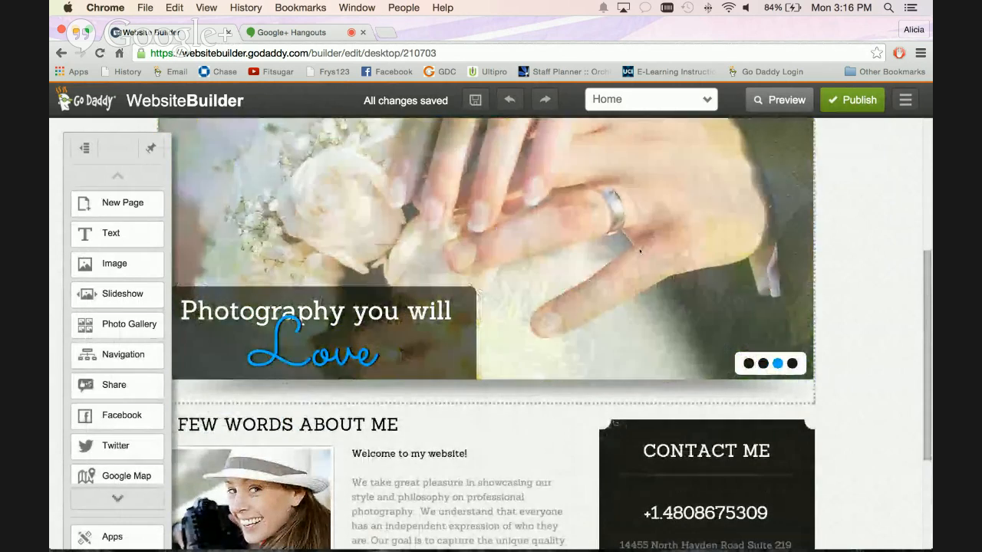
scroll(821, 222, "up", 1)
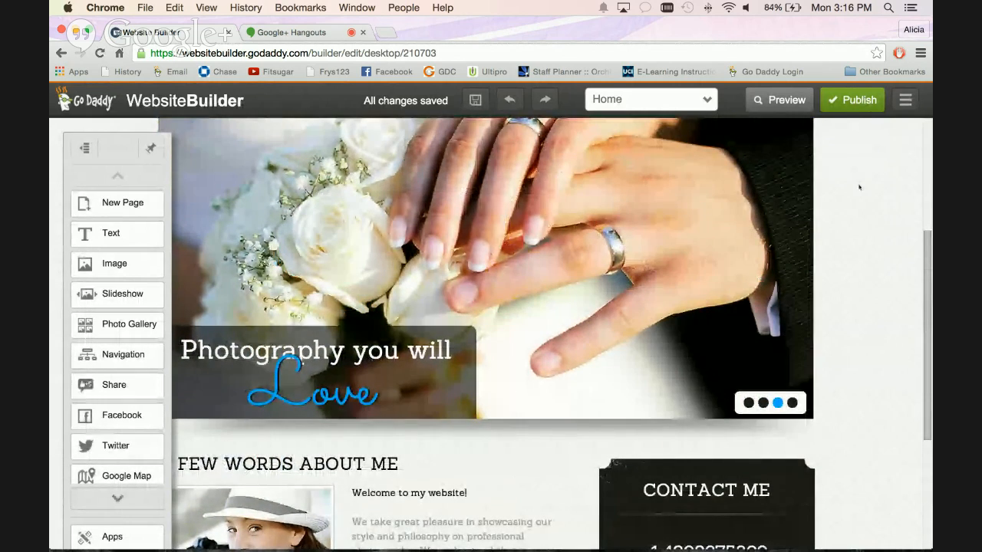
scroll(861, 191, "up", 1)
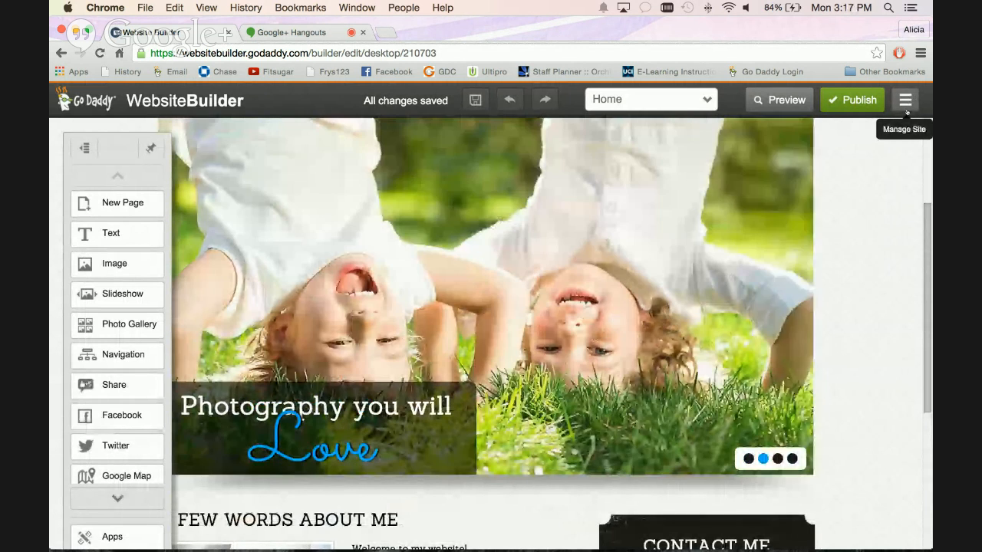
Examine the site management options and the list of site pages with its page controls.
left_click(906, 110)
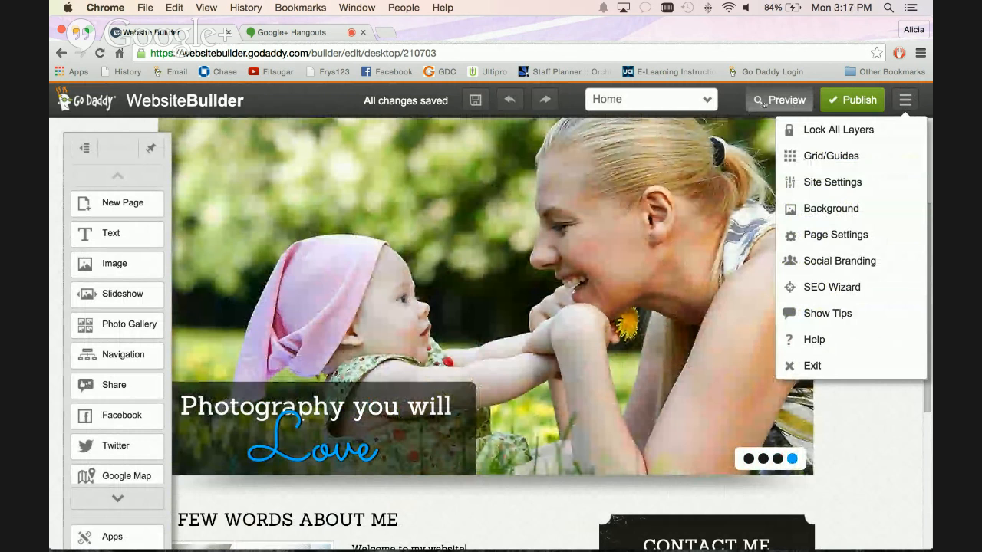
left_click(710, 106)
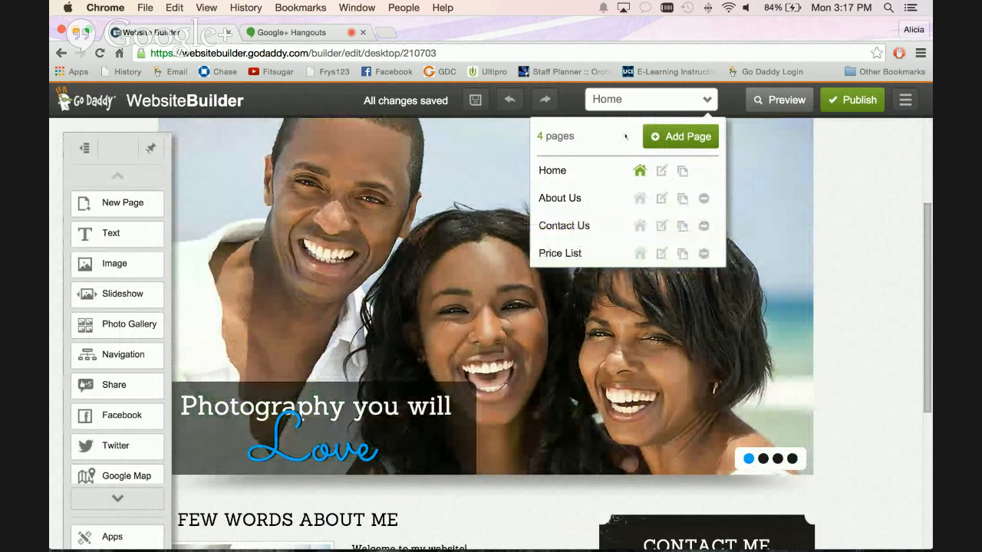
left_click(575, 104)
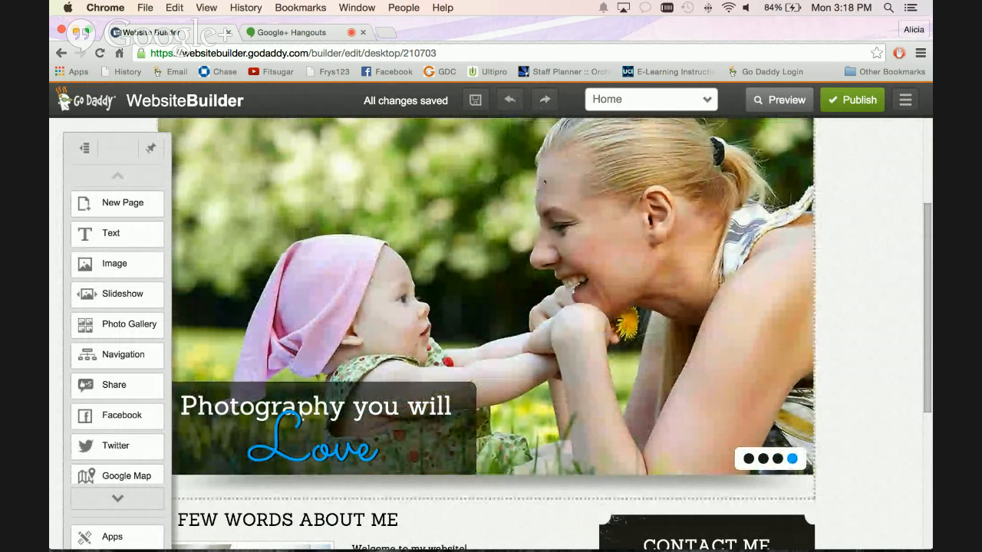
scroll(530, 161, "up", 1)
scroll(544, 181, "up", 2)
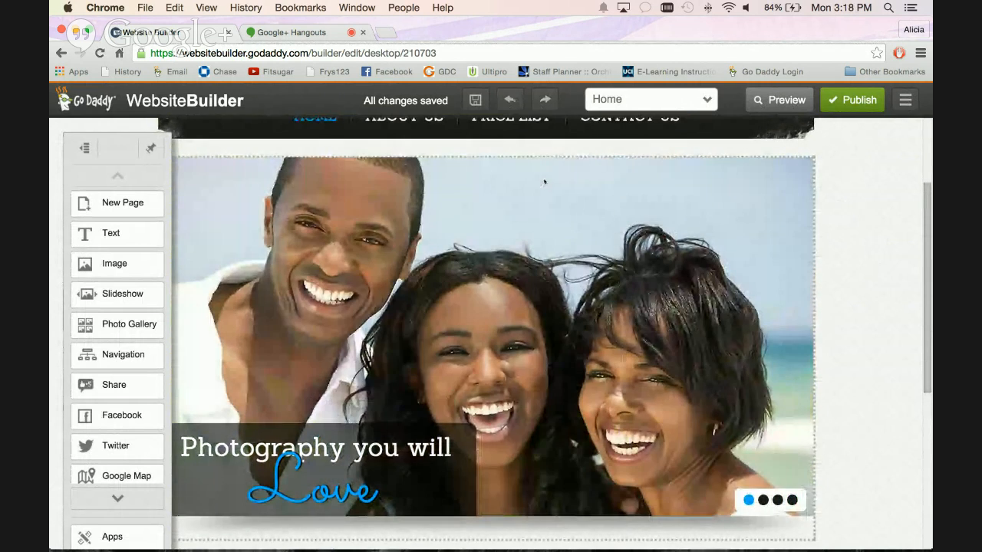
scroll(544, 182, "up", 2)
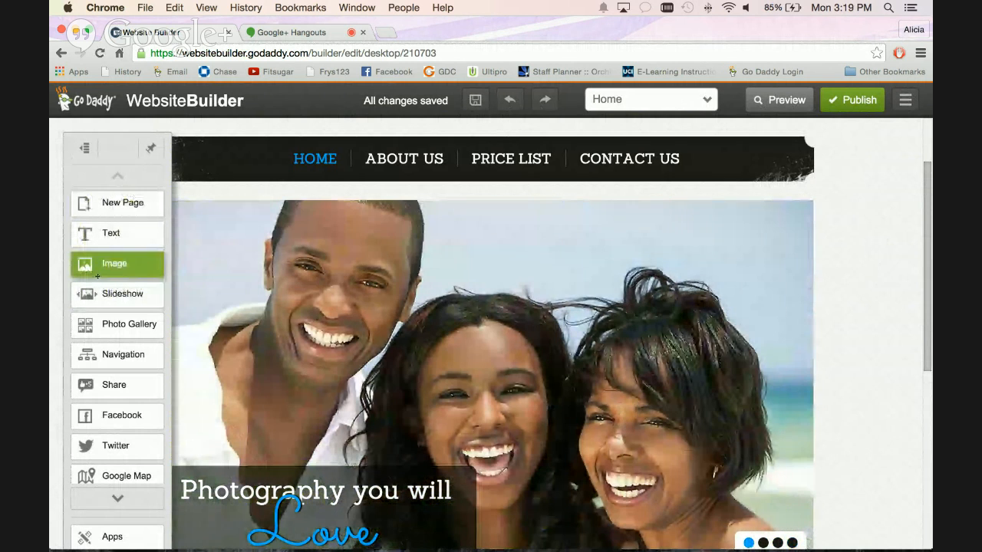
Look through the page elements that can be added, from New Page and Text to Line and HTML Code.
scroll(105, 361, "down", 5)
scroll(104, 371, "down", 3)
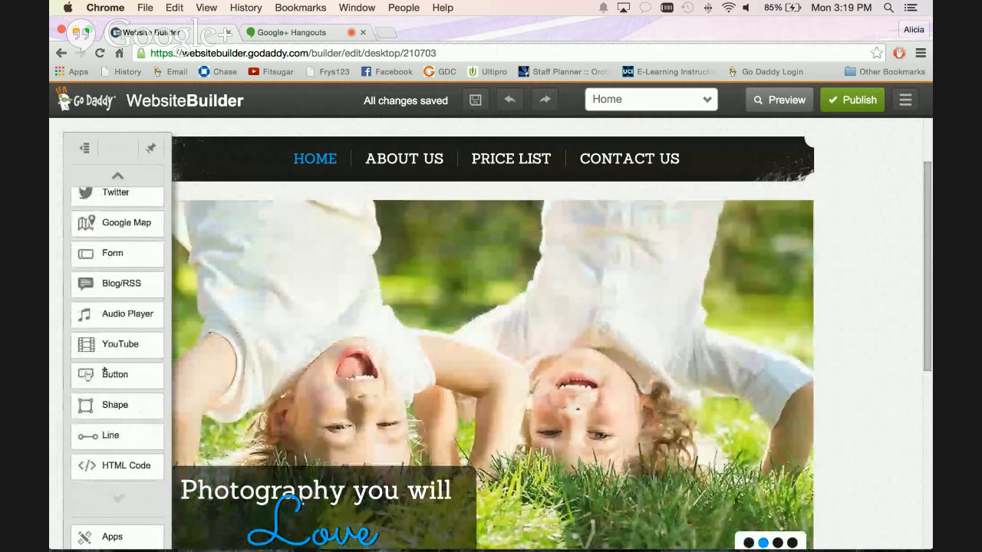
scroll(104, 371, "up", 7)
scroll(105, 370, "up", 1)
scroll(104, 369, "down", 1)
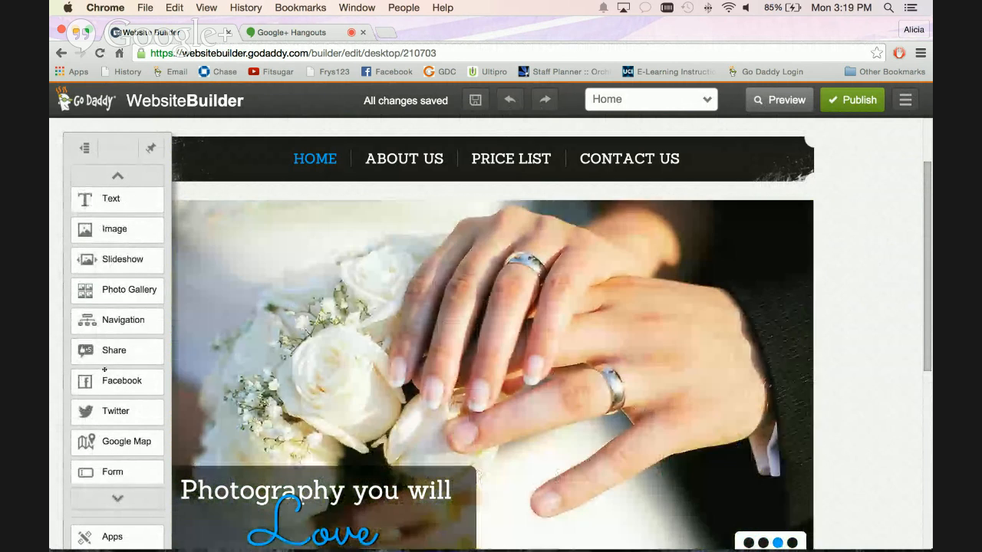
scroll(108, 328, "down", 7)
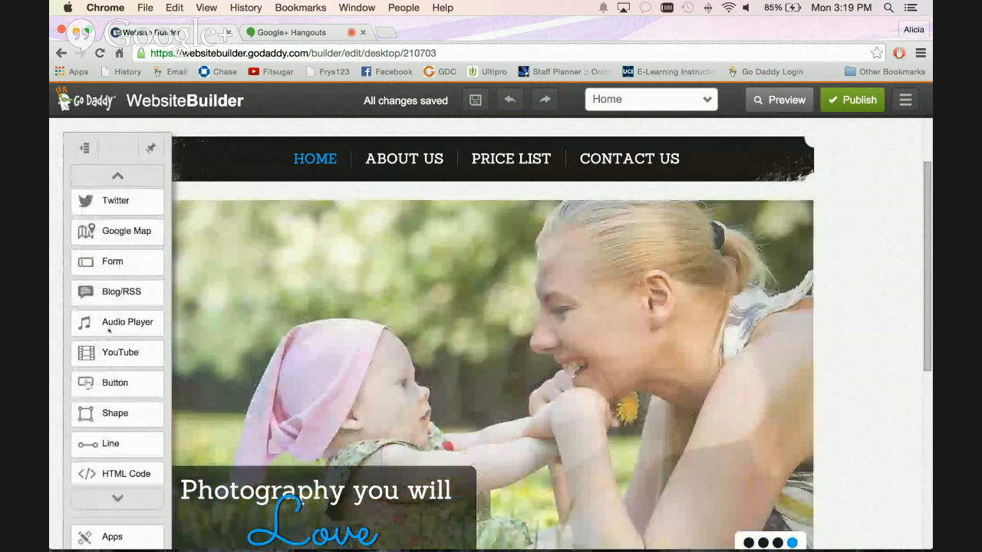
scroll(108, 323, "up", 1)
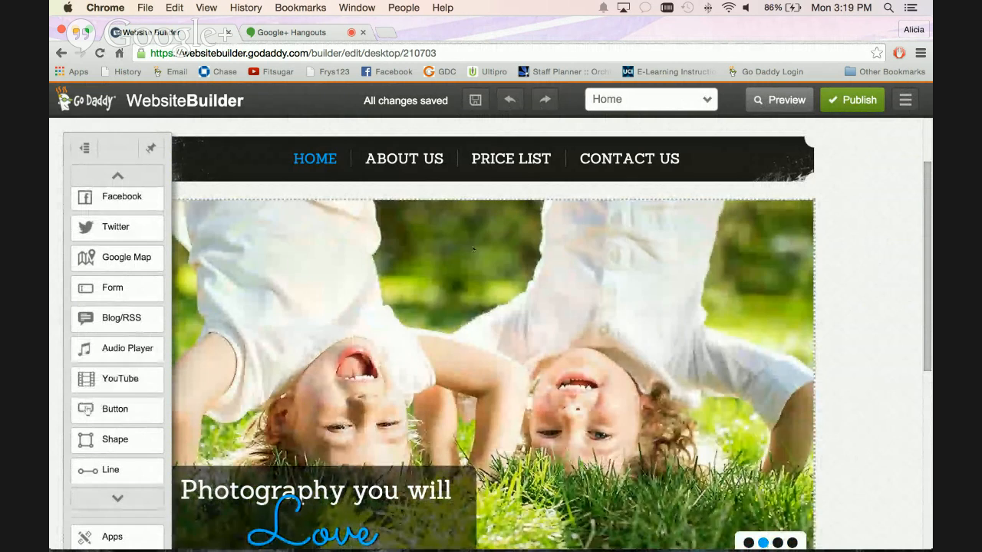
Open the site title text box in the header for editing and unpin the element sidebar so it hides.
scroll(468, 253, "up", 2)
scroll(472, 247, "up", 2)
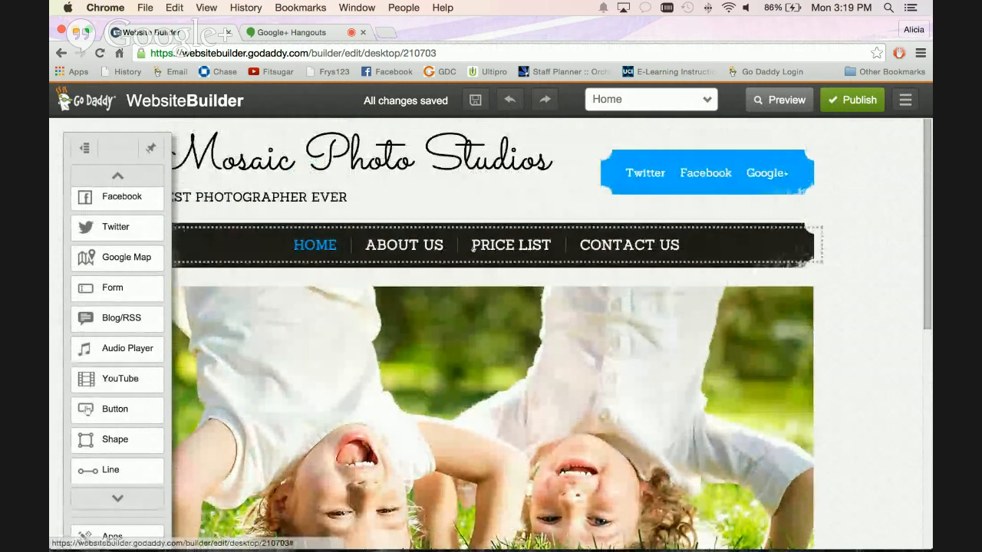
left_click(404, 132)
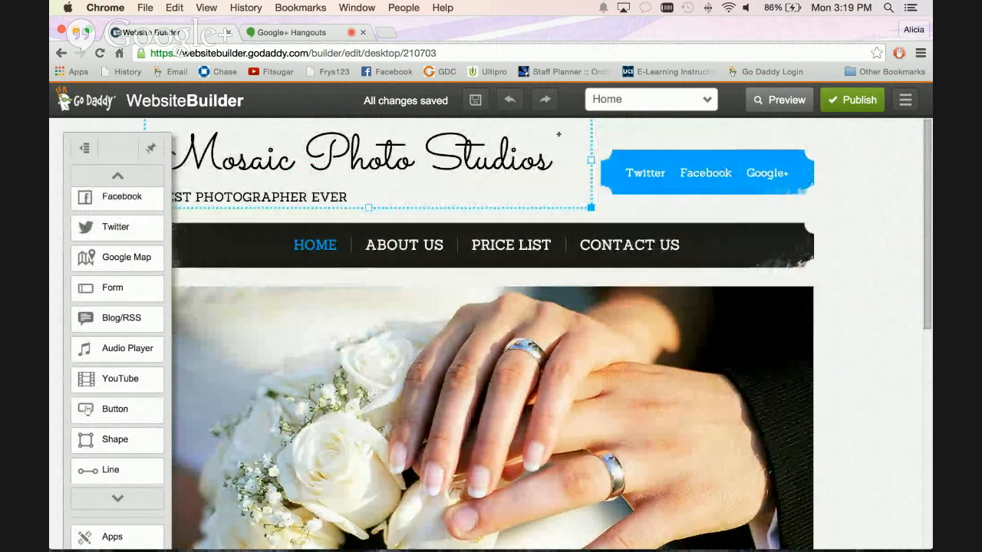
left_click(626, 137)
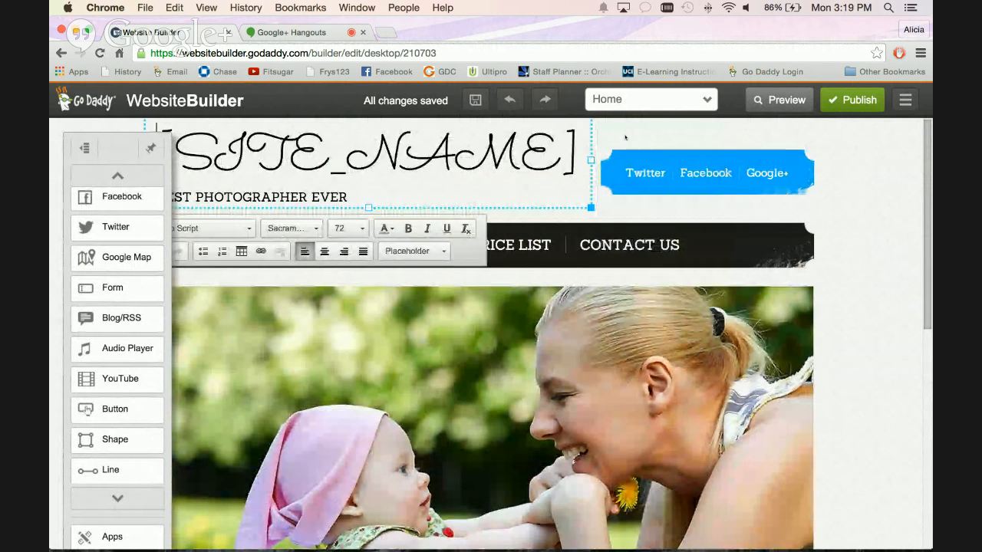
scroll(167, 151, "down", 1)
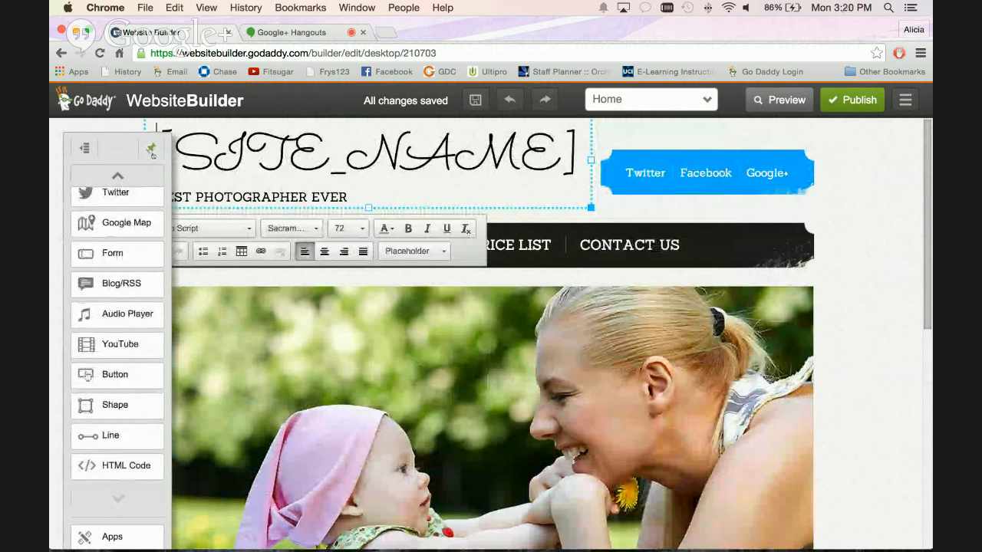
left_click(151, 148)
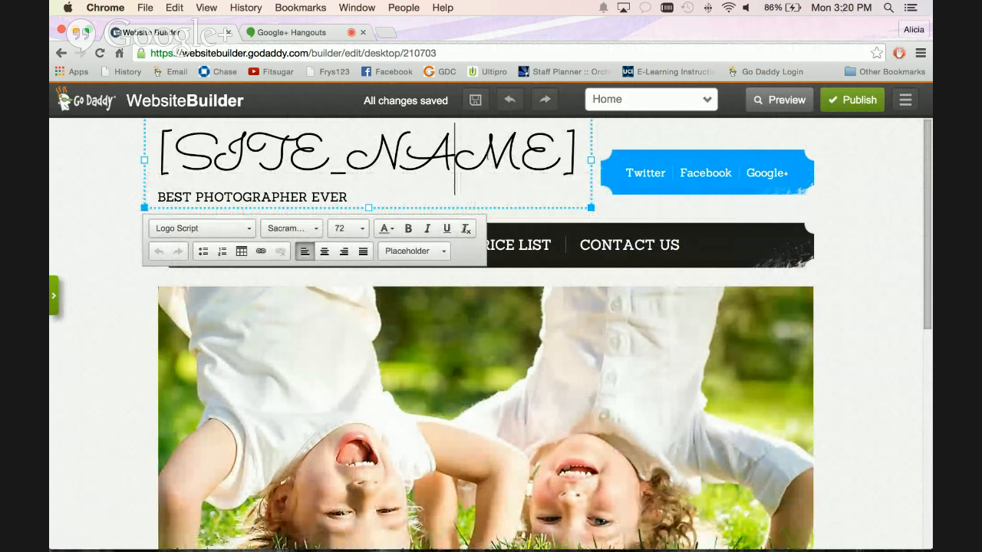
Shift the "Best Photographer Ever" tagline slightly to the right below the site title and view its element options.
left_click(307, 198)
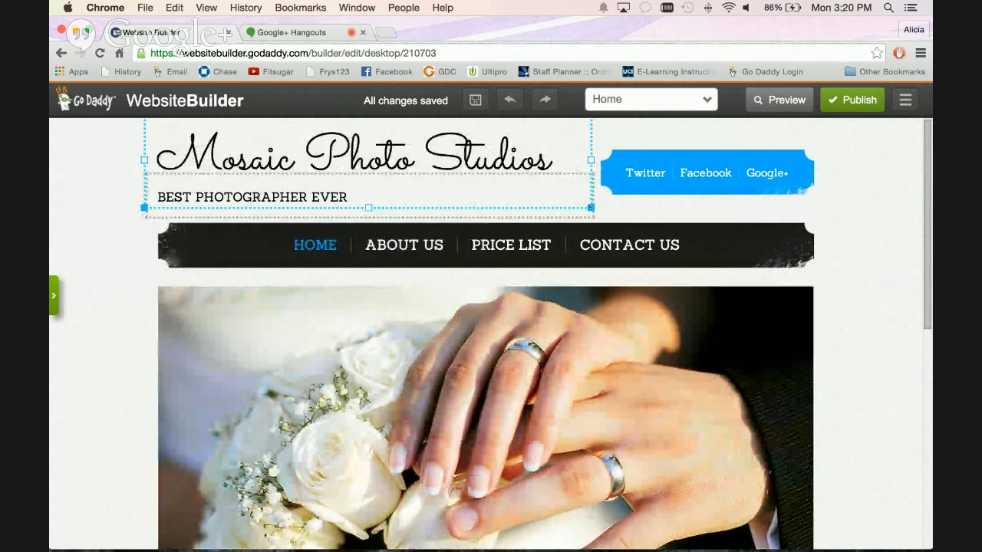
mouse_move(583, 197)
left_mouse_down()
mouse_move(605, 197)
mouse_move(571, 198)
left_mouse_up()
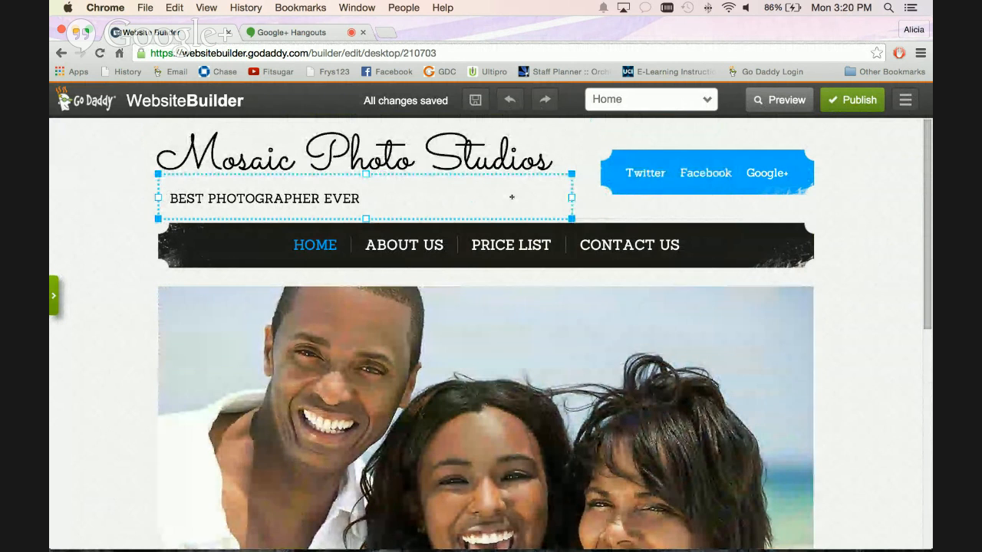
left_click(511, 198)
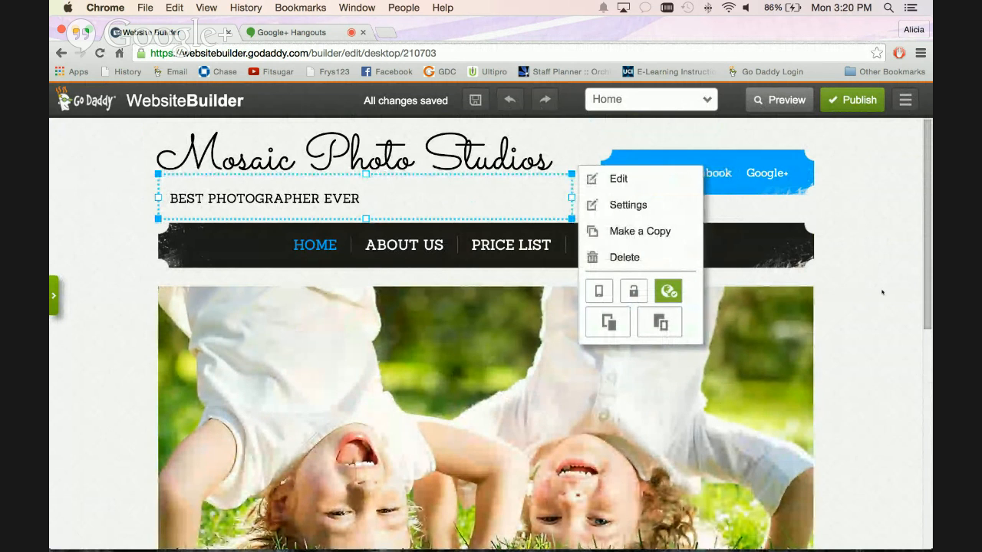
left_click(882, 292)
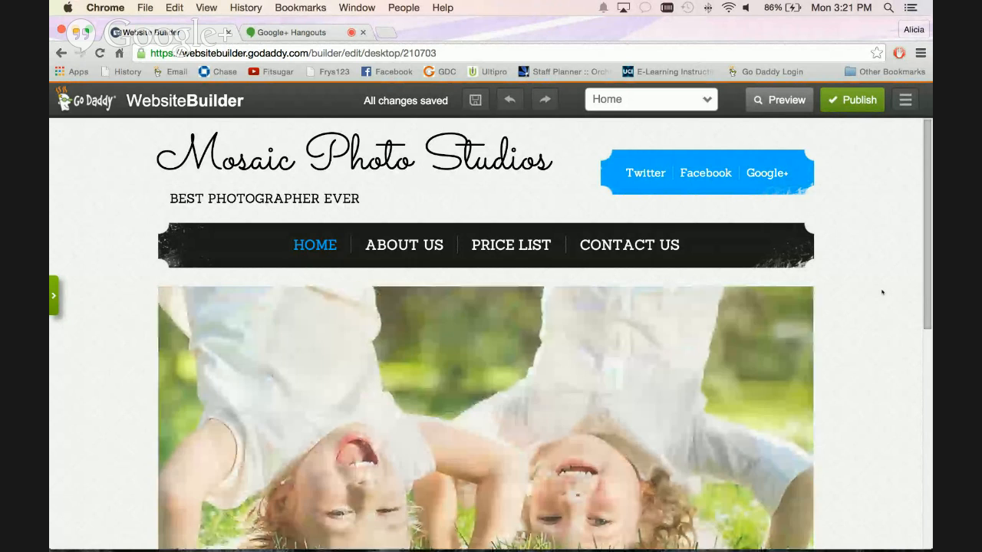
Examine the element options of the site title, social links bar, navigation bar and position-locked home page slideshow.
left_click(538, 142)
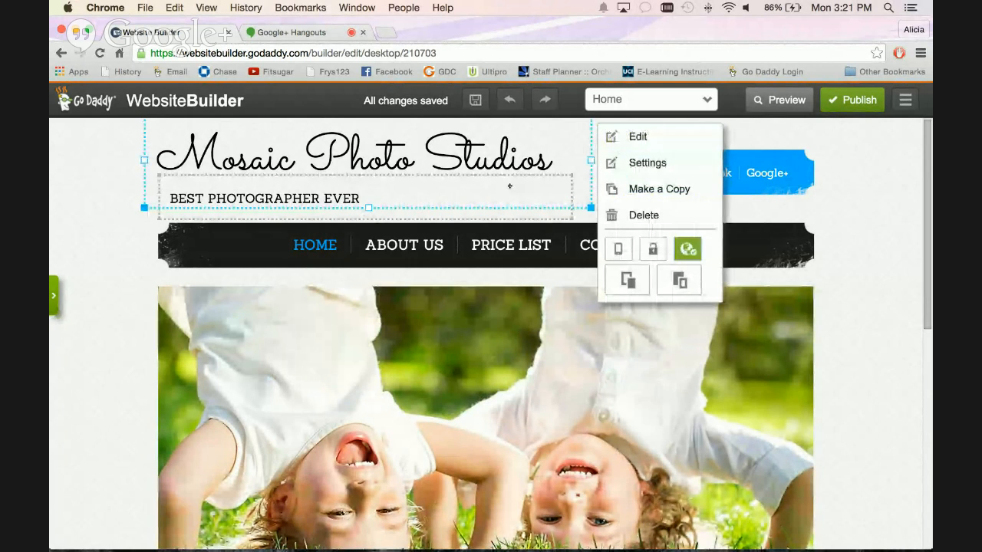
left_click(803, 163)
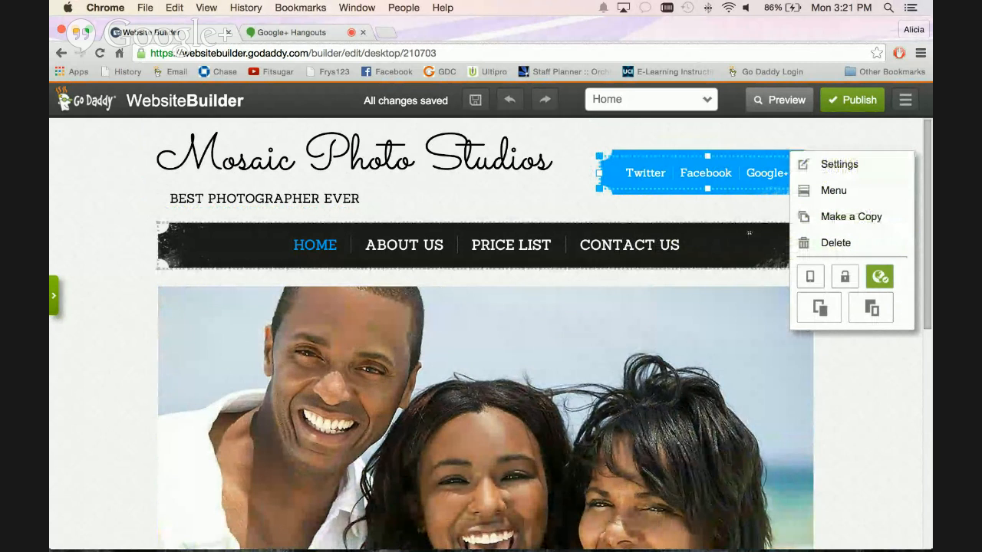
left_click(726, 238)
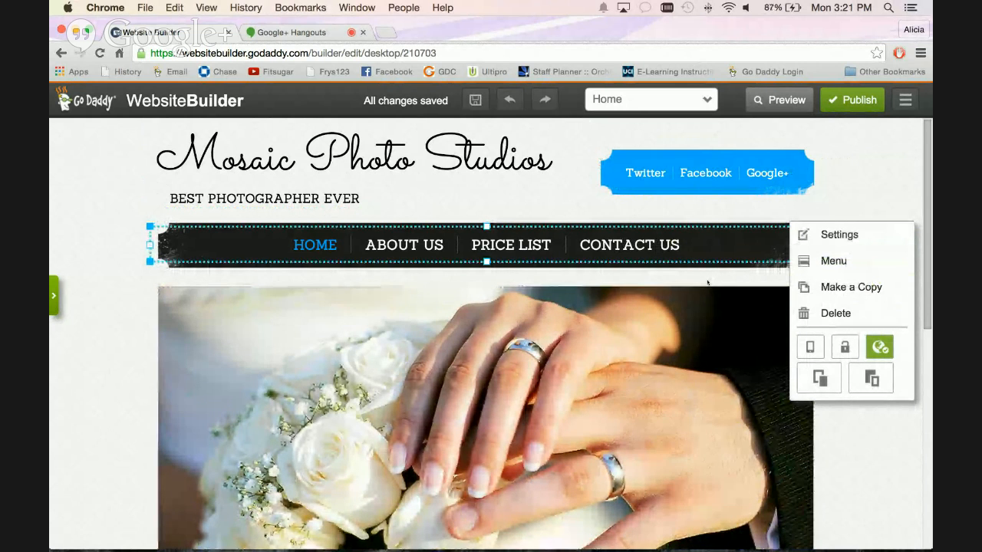
scroll(704, 311, "down", 3)
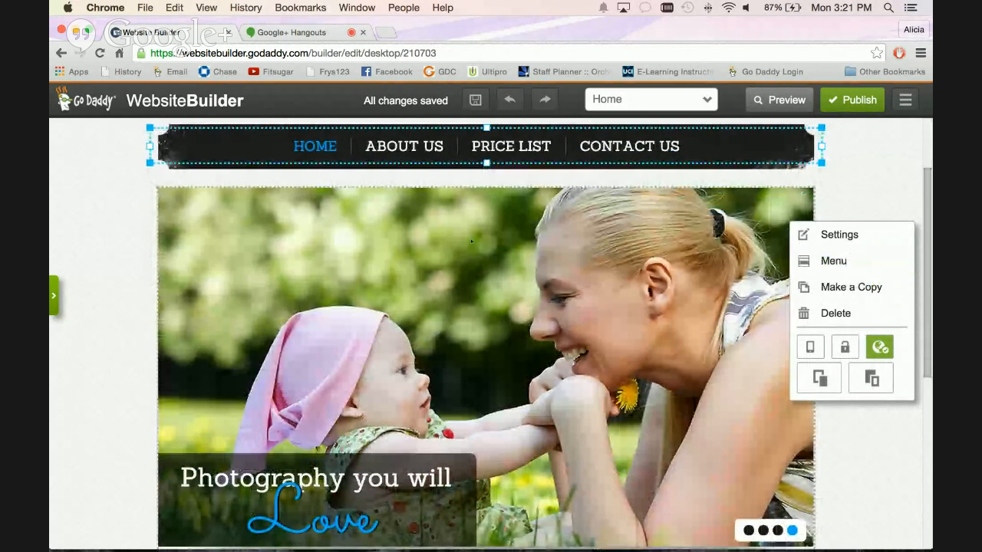
left_click(245, 265)
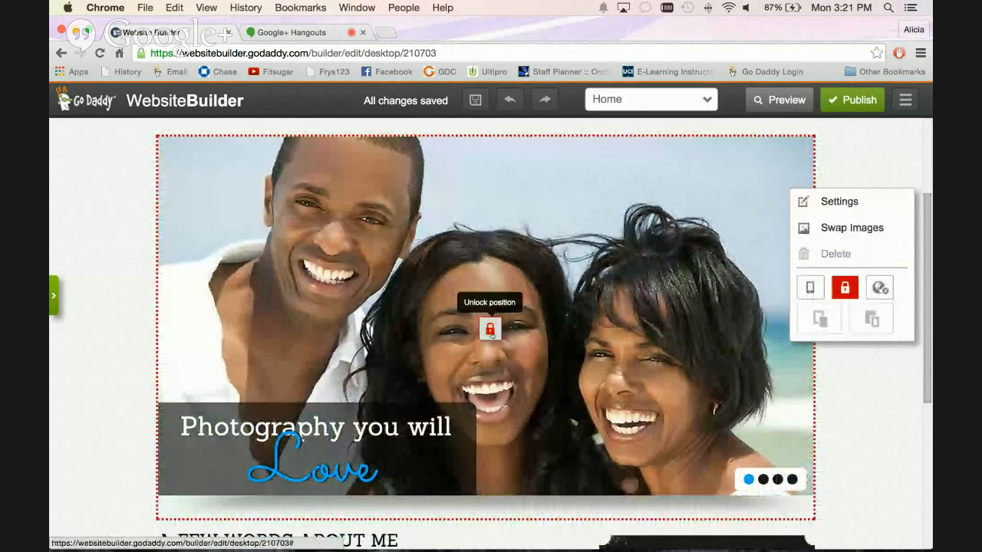
scroll(633, 356, "down", 1)
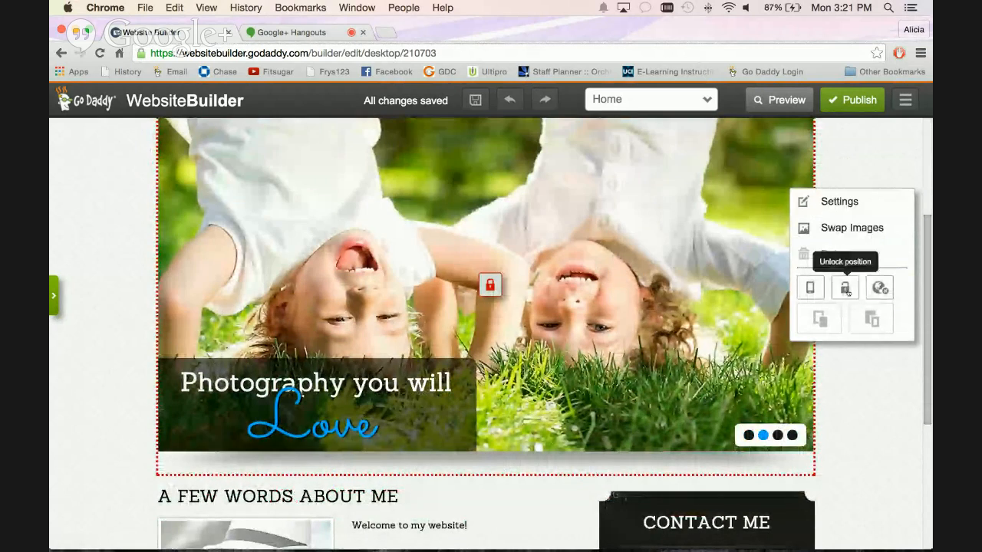
Unlock the position of the home page slideshow and deselect it.
left_click(846, 288)
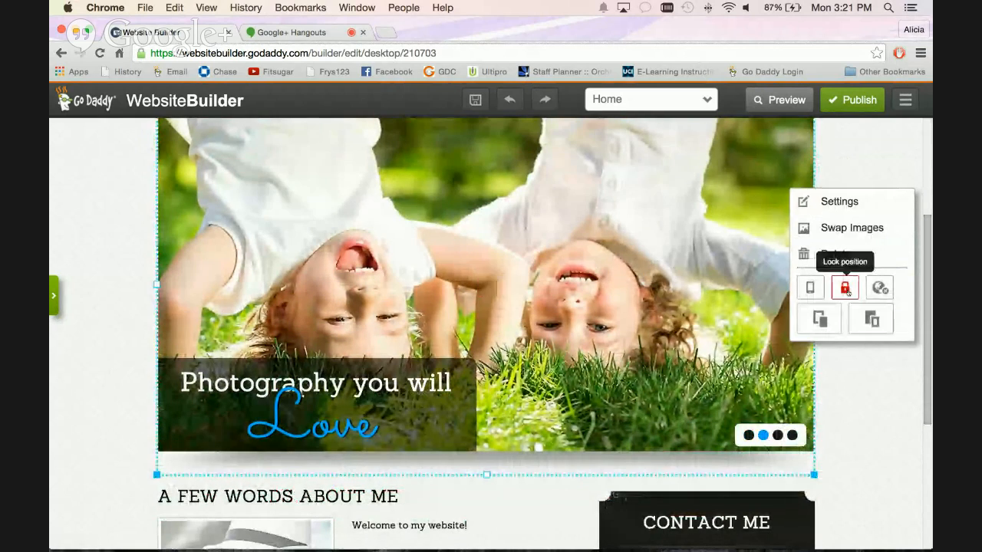
scroll(702, 291, "up", 1)
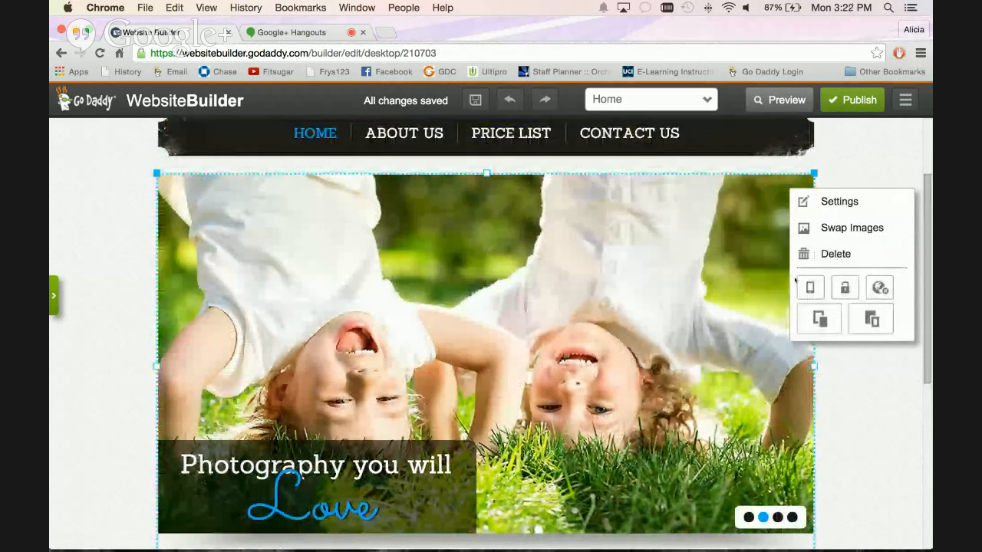
left_click(856, 390)
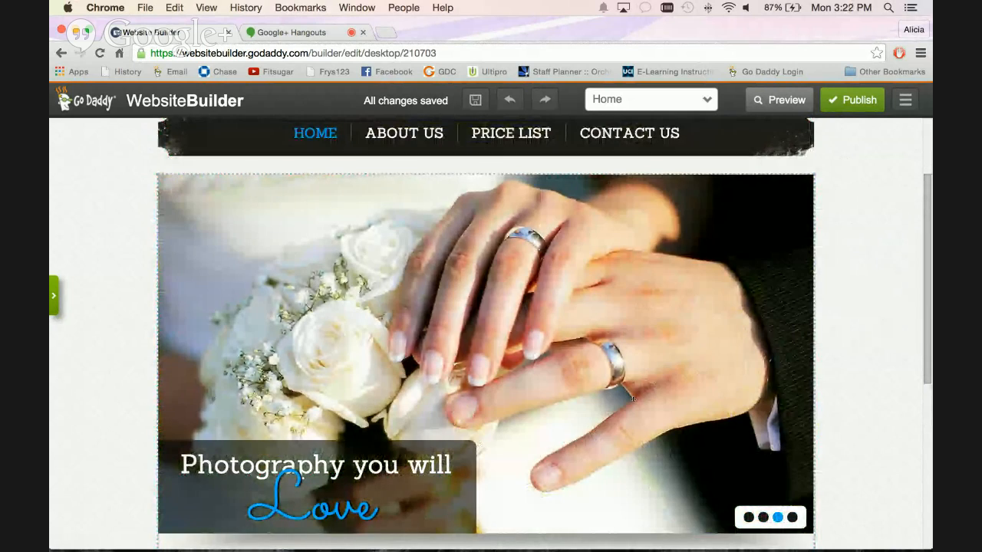
Look over the home page content and view the element options of the unlocked slideshow and the Contact Me details.
scroll(591, 380, "down", 3)
scroll(596, 375, "down", 4)
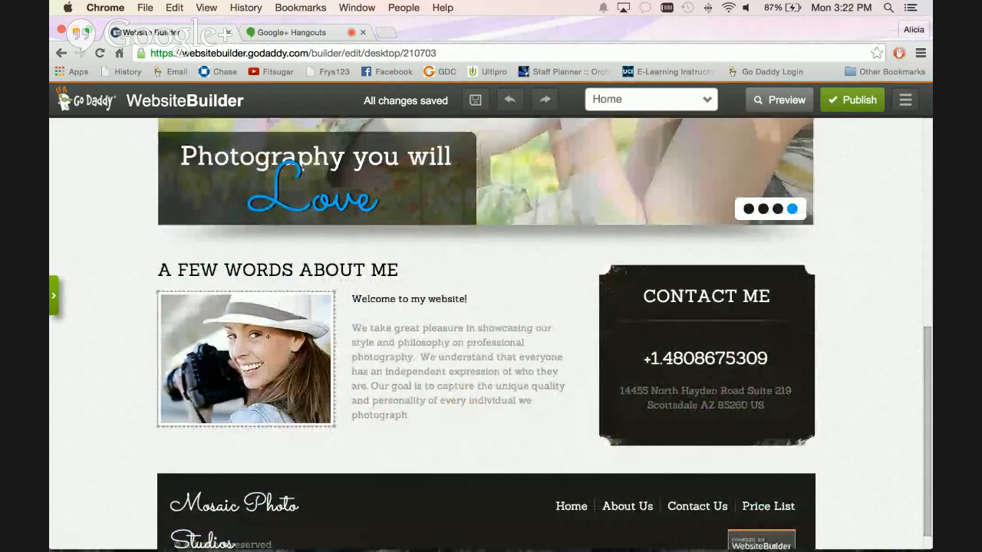
scroll(486, 334, "up", 4)
scroll(277, 318, "up", 2)
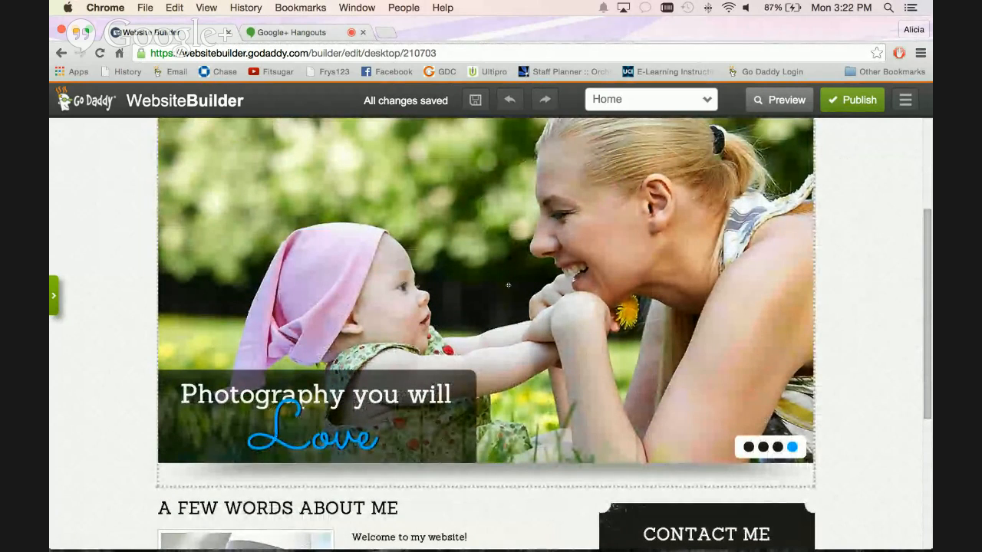
scroll(508, 287, "down", 3)
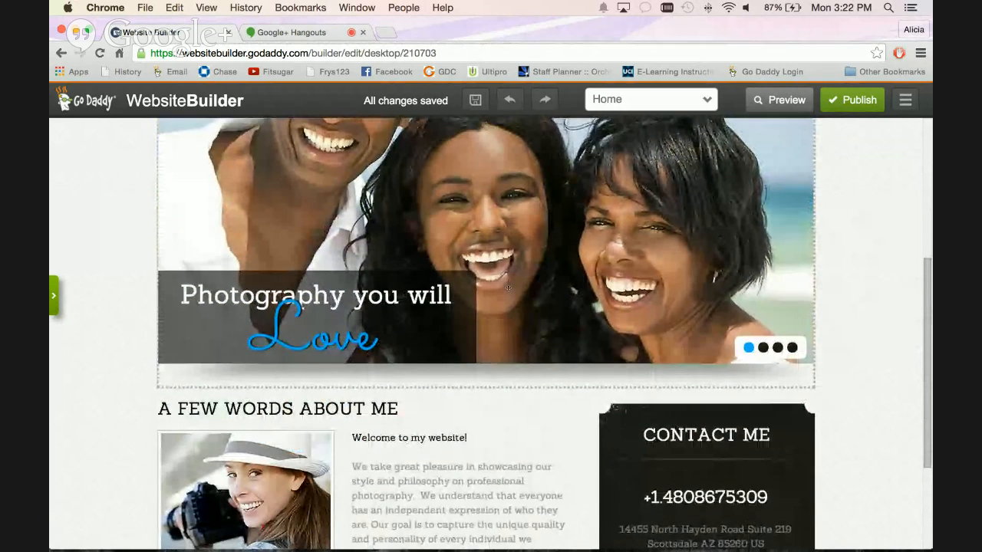
left_click(507, 289)
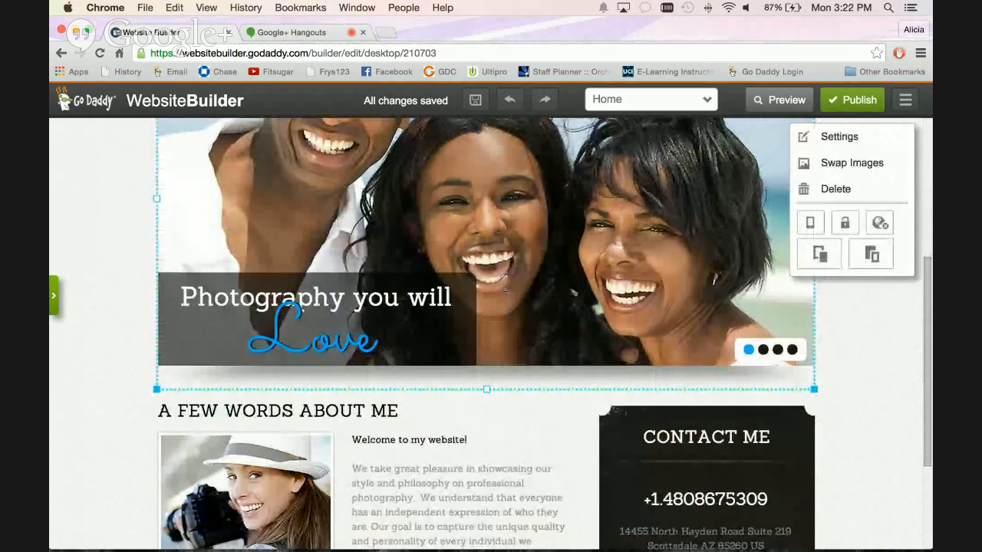
scroll(505, 291, "up", 2)
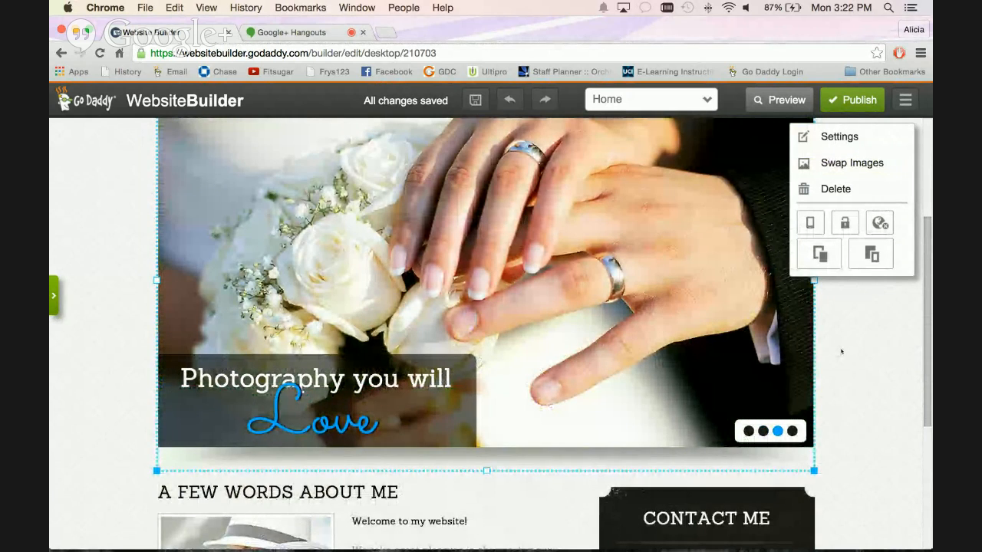
scroll(841, 352, "down", 5)
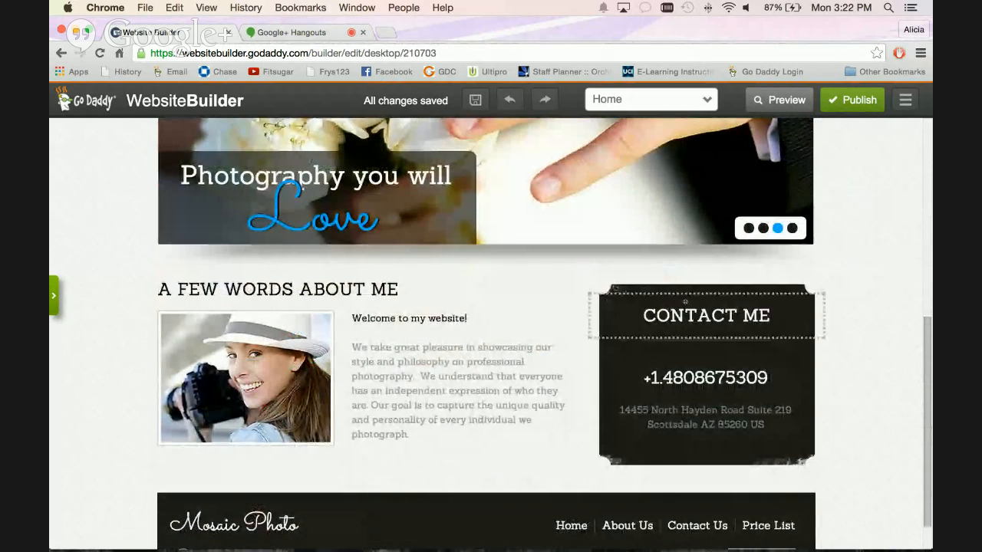
scroll(684, 338, "down", 1)
left_click(685, 342)
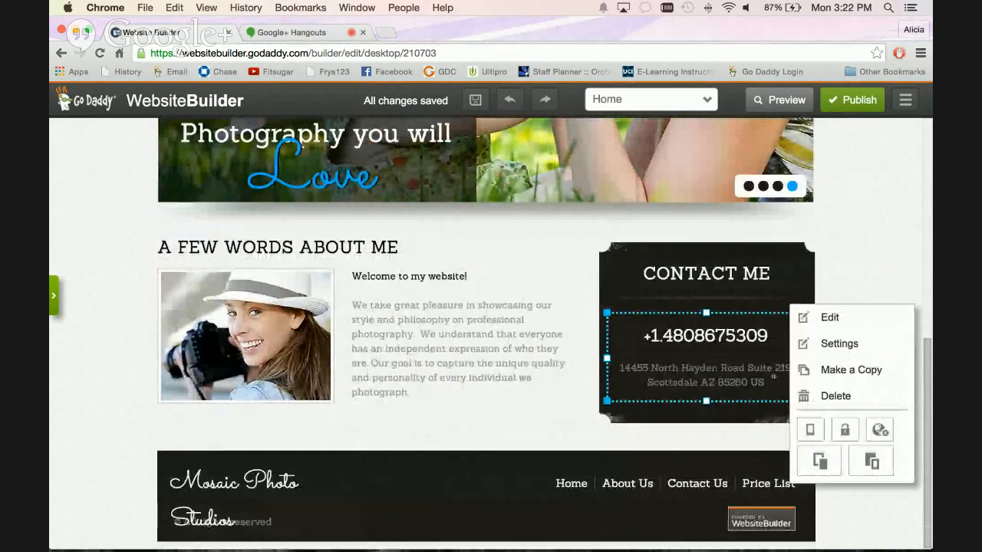
scroll(737, 355, "up", 7)
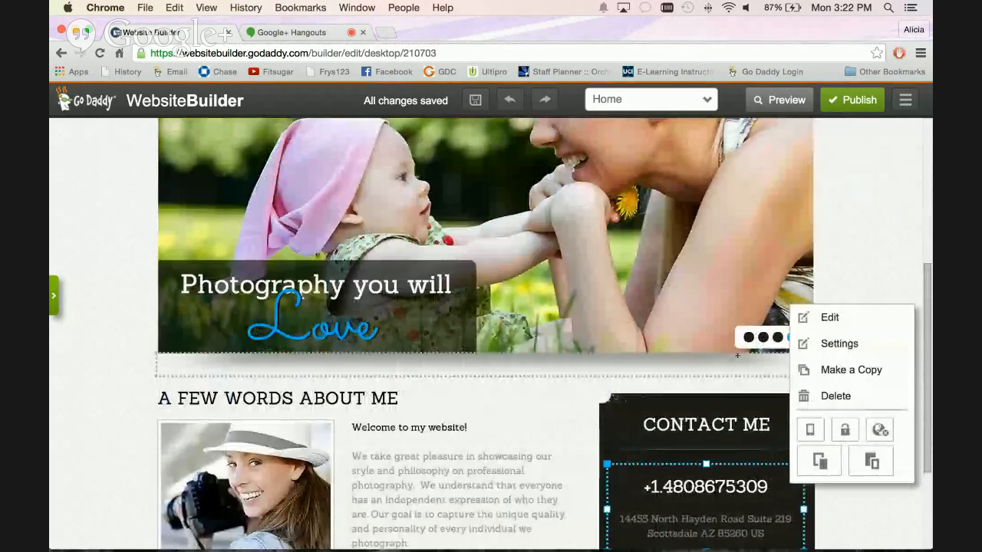
View the About Us page down to its footer, return to the Home page and look through it again.
scroll(737, 355, "up", 4)
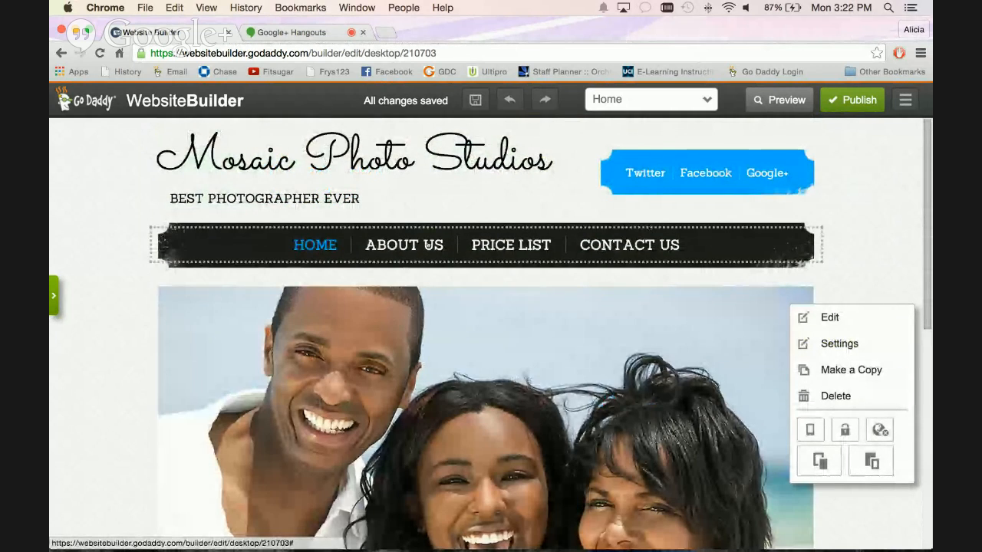
left_click(429, 245)
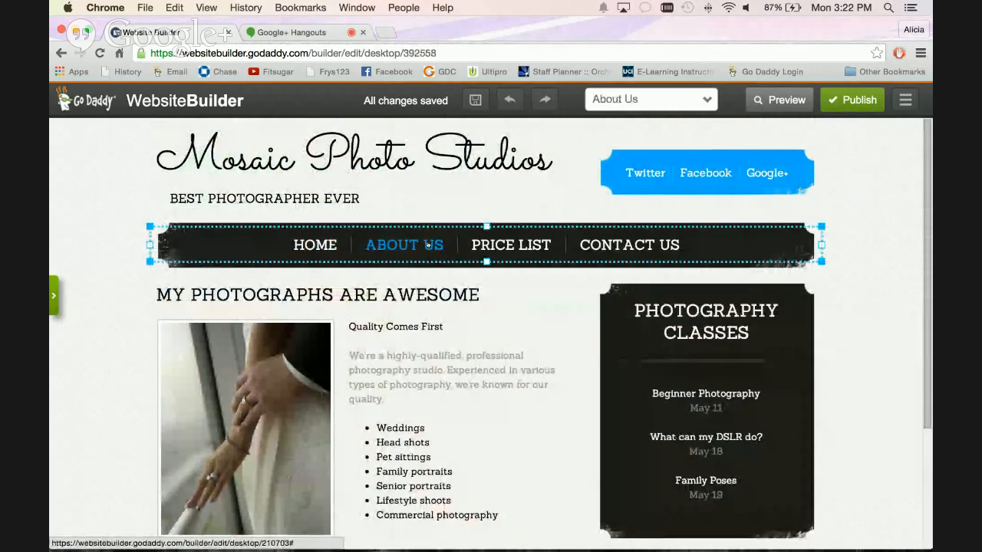
scroll(427, 244, "down", 5)
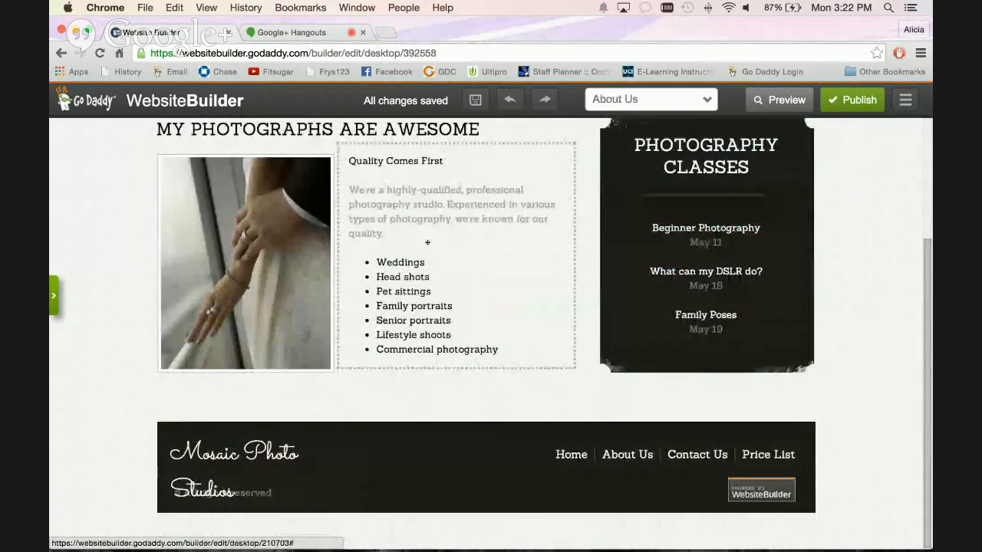
scroll(427, 242, "up", 3)
left_click(310, 164)
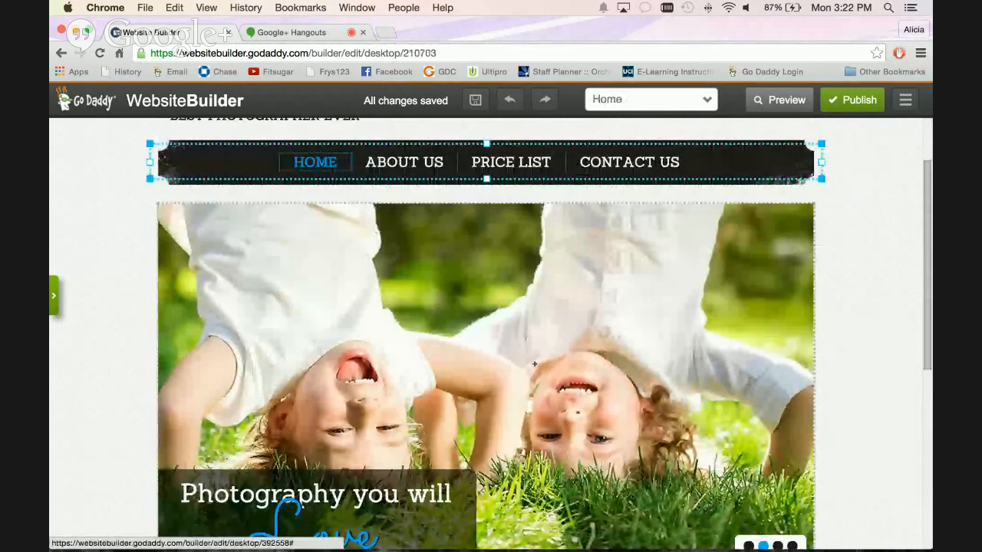
scroll(535, 364, "down", 1)
scroll(534, 364, "up", 3)
scroll(576, 373, "down", 10)
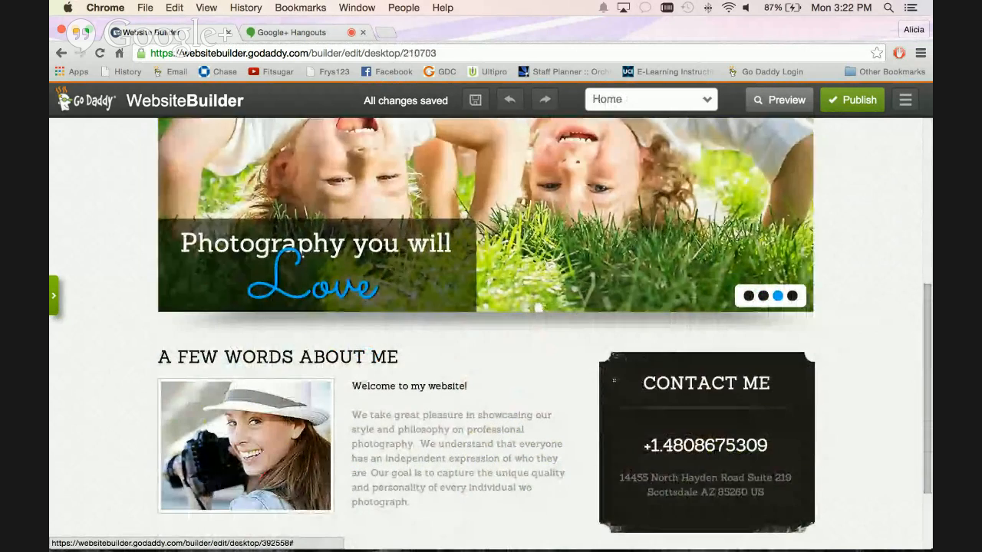
scroll(631, 226, "up", 10)
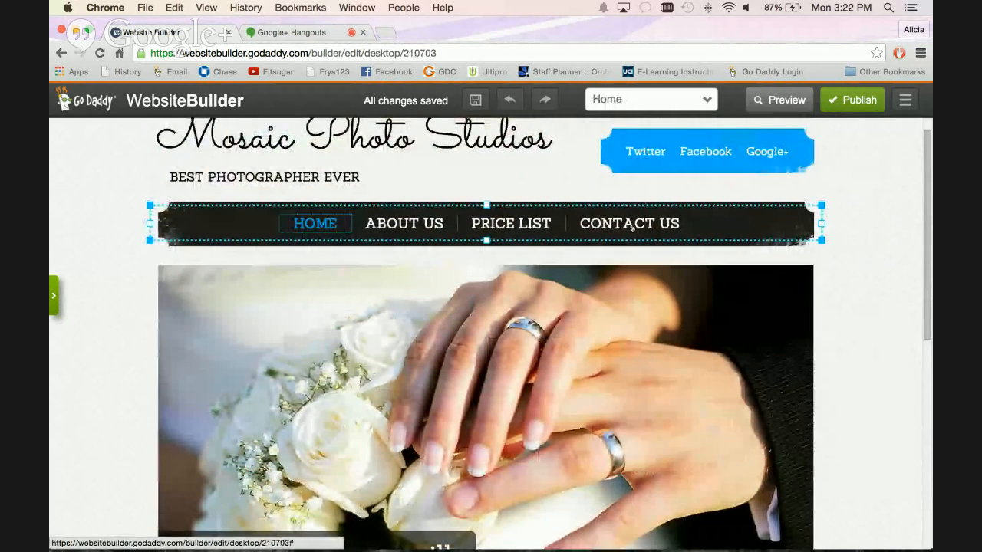
Open the Contact Us page and examine its Send Message form and Our Address section.
left_click(630, 224)
scroll(540, 307, "down", 2)
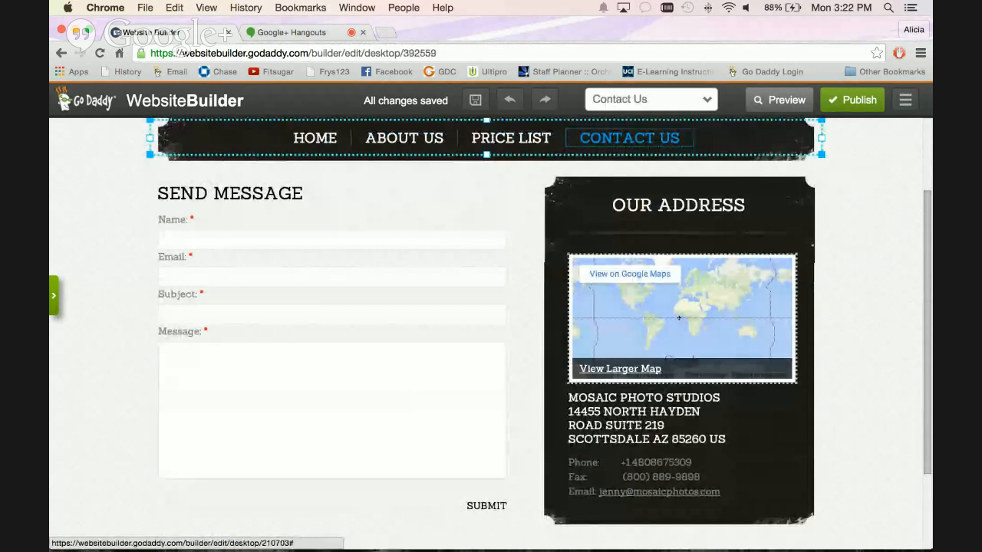
scroll(679, 318, "down", 1)
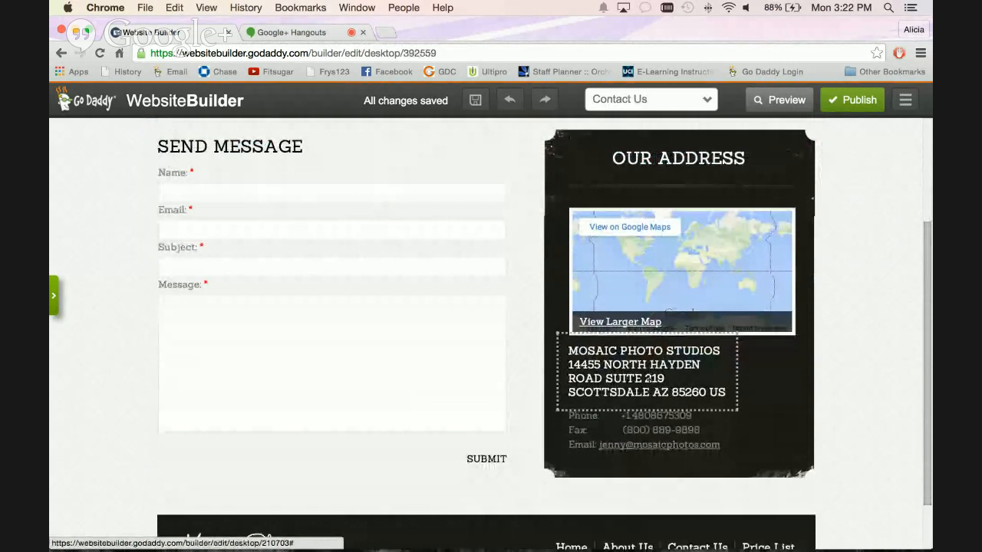
scroll(675, 353, "down", 1)
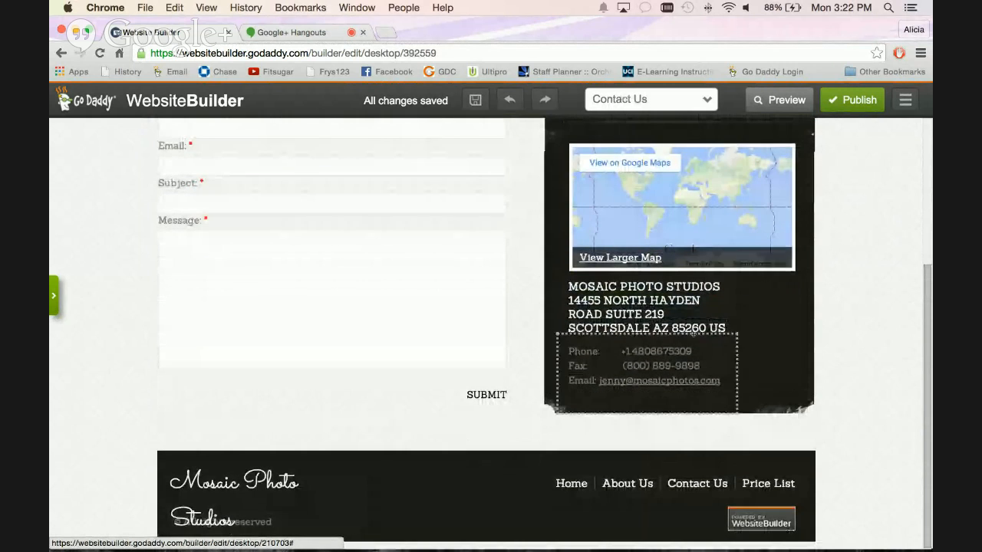
scroll(662, 330, "up", 1)
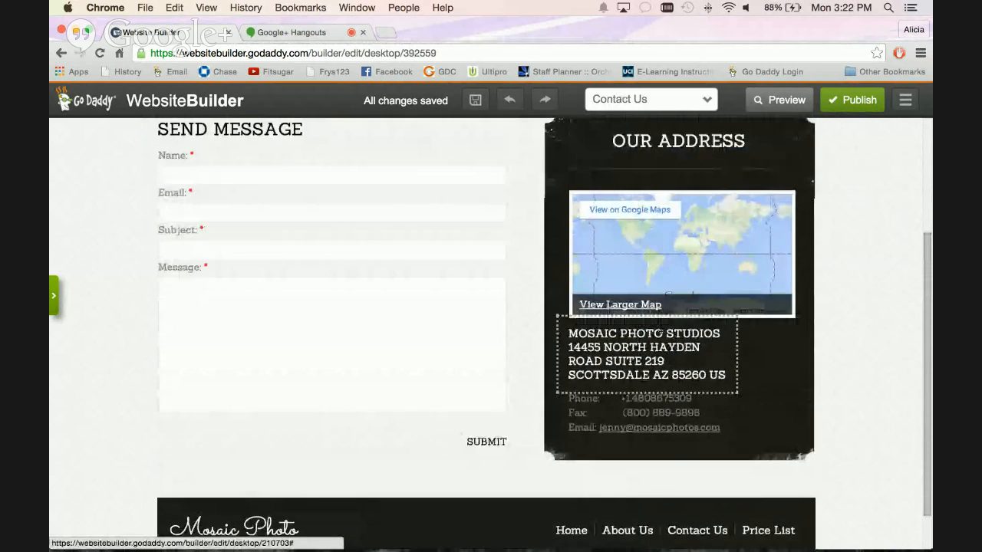
scroll(660, 331, "up", 1)
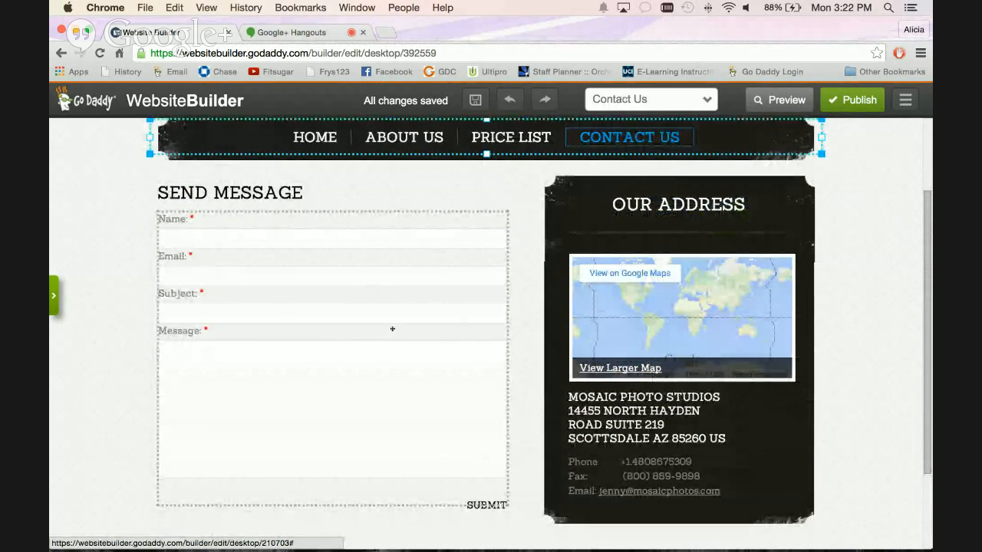
scroll(353, 390, "down", 1)
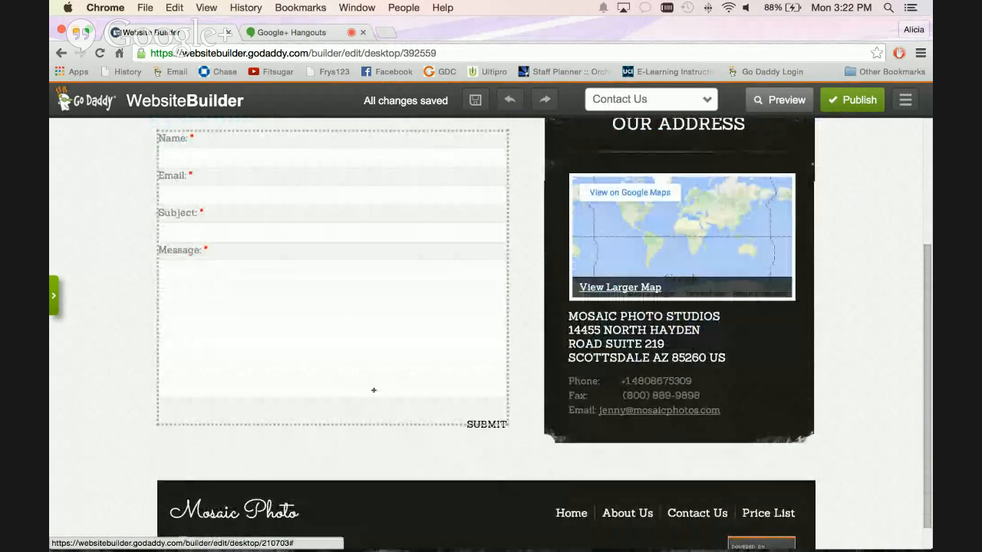
scroll(405, 292, "up", 1)
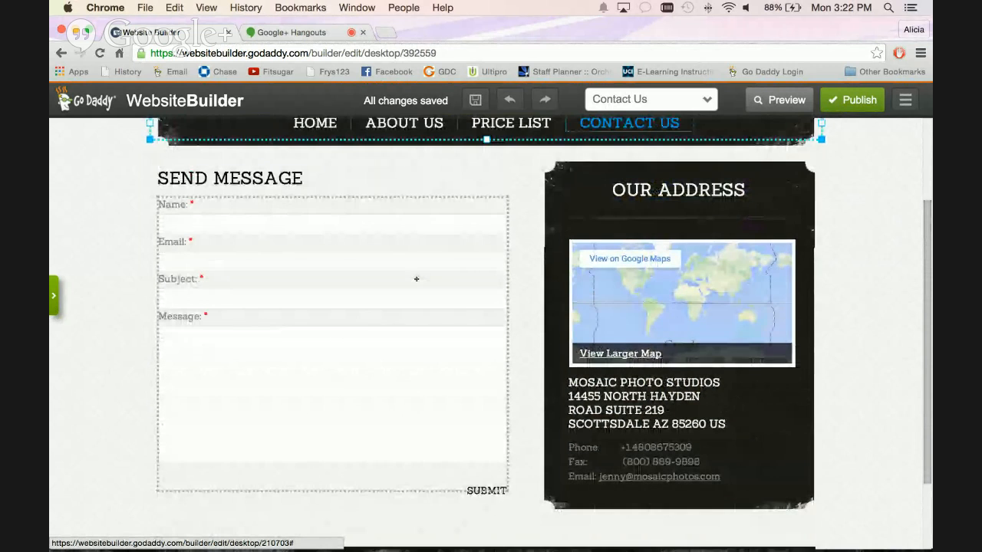
Add another text field below Message in the Send Message form and dismiss the field type choices.
left_click(456, 226)
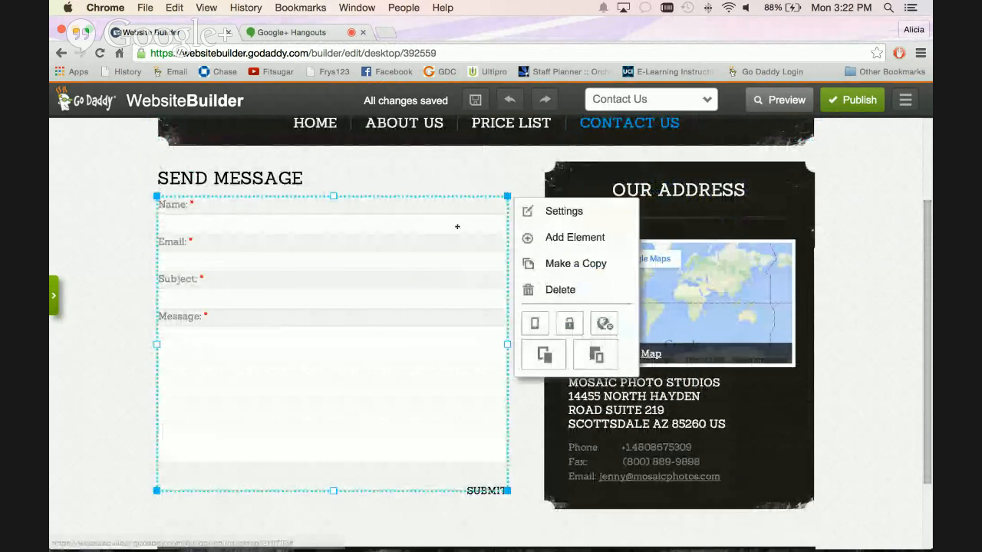
left_click(551, 239)
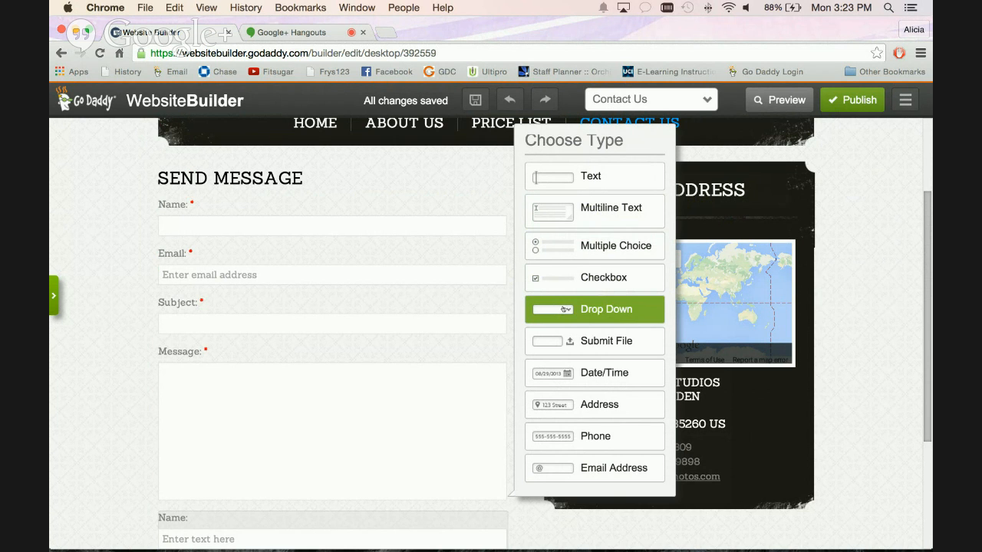
left_click(890, 244)
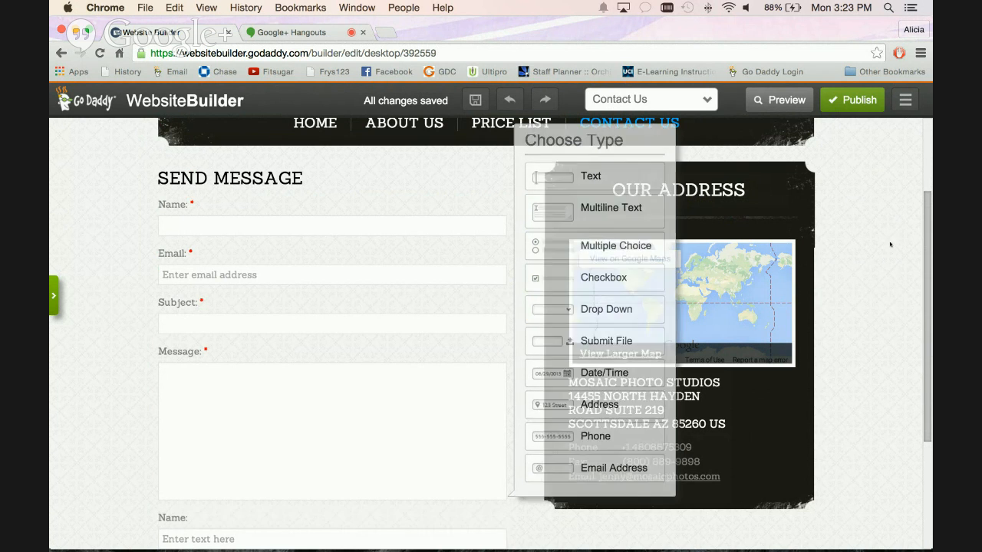
Bring back the hidden element sidebar on the Contact Us page.
scroll(870, 217, "up", 3)
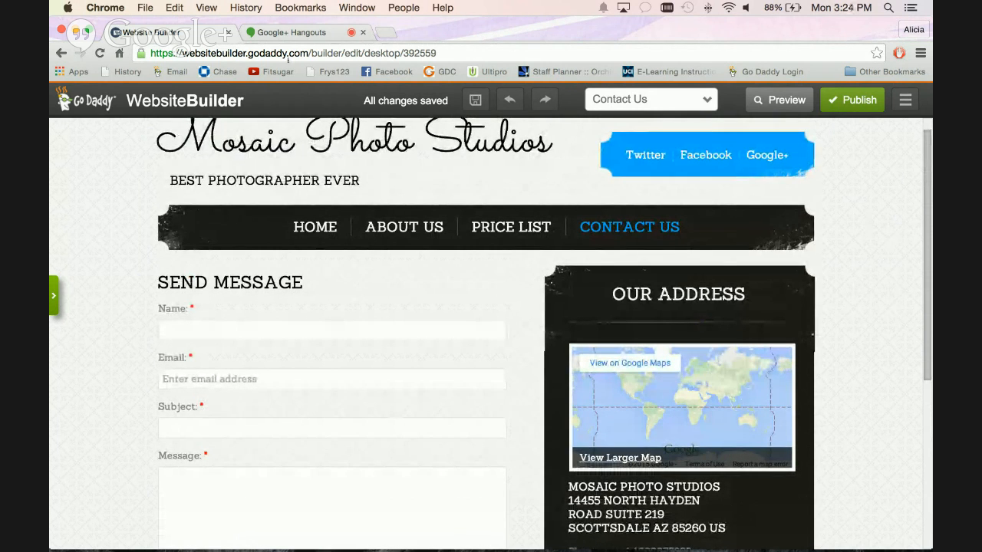
left_click(54, 300)
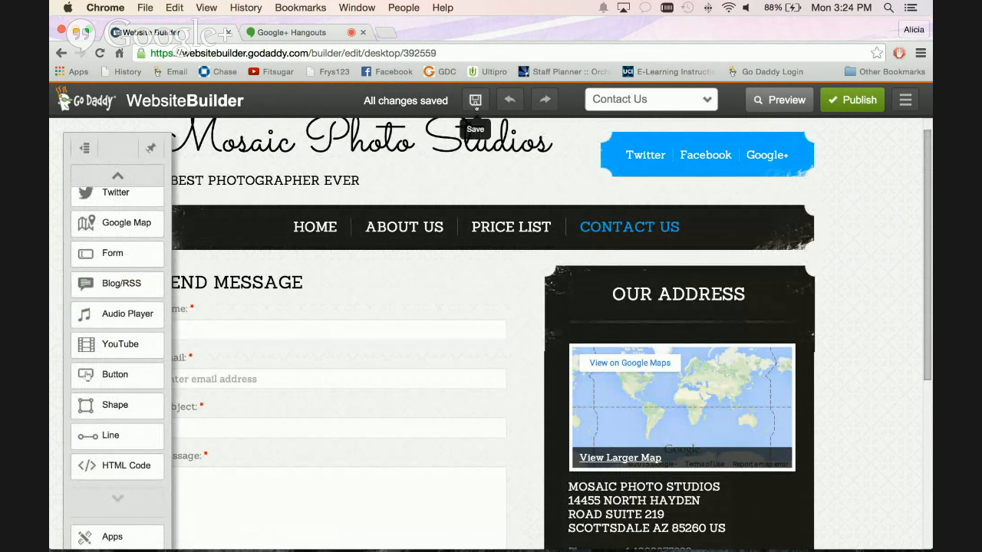
scroll(872, 302, "up", 1)
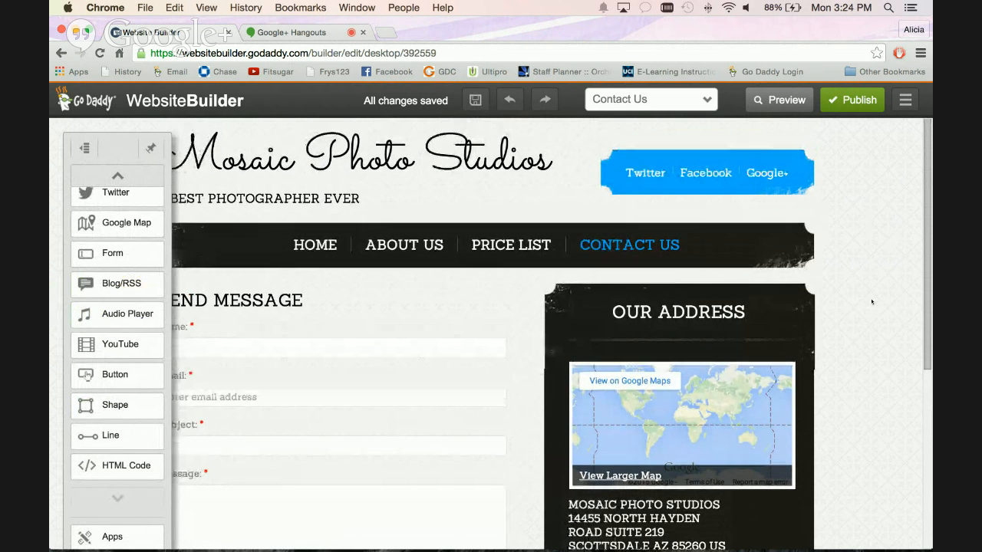
Preview the Contact Us page in desktop and mobile modes and look through the mobile layout.
left_click(779, 100)
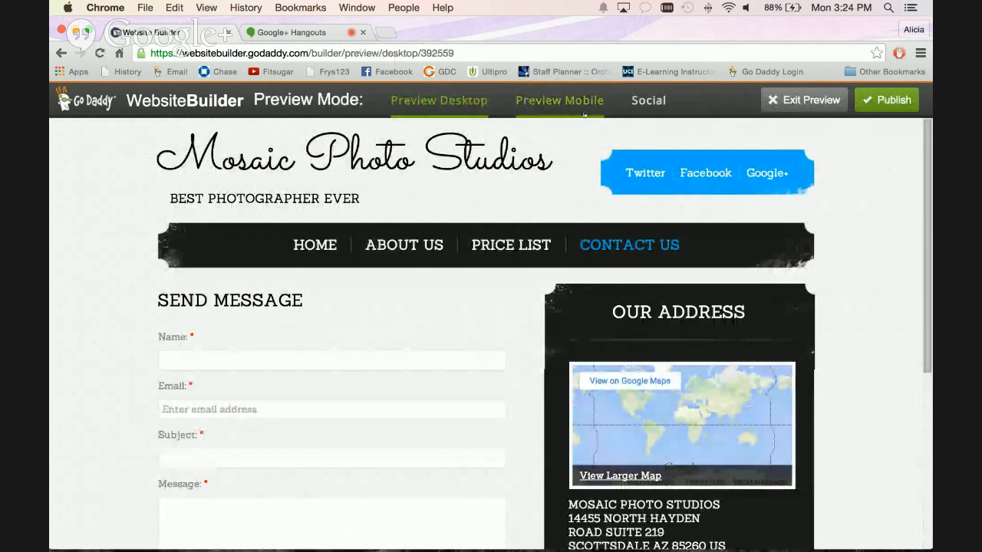
left_click(582, 111)
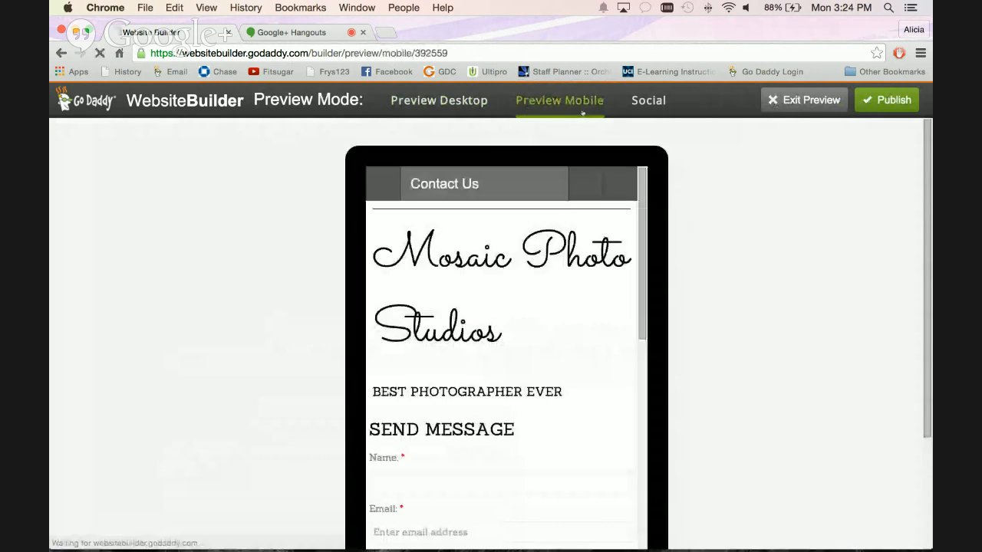
scroll(522, 293, "down", 10)
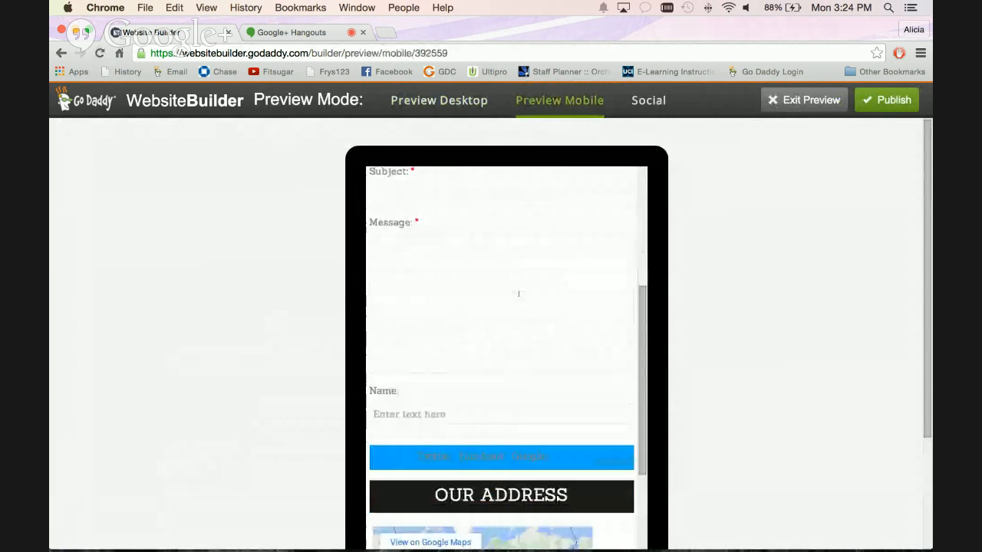
scroll(519, 294, "down", 5)
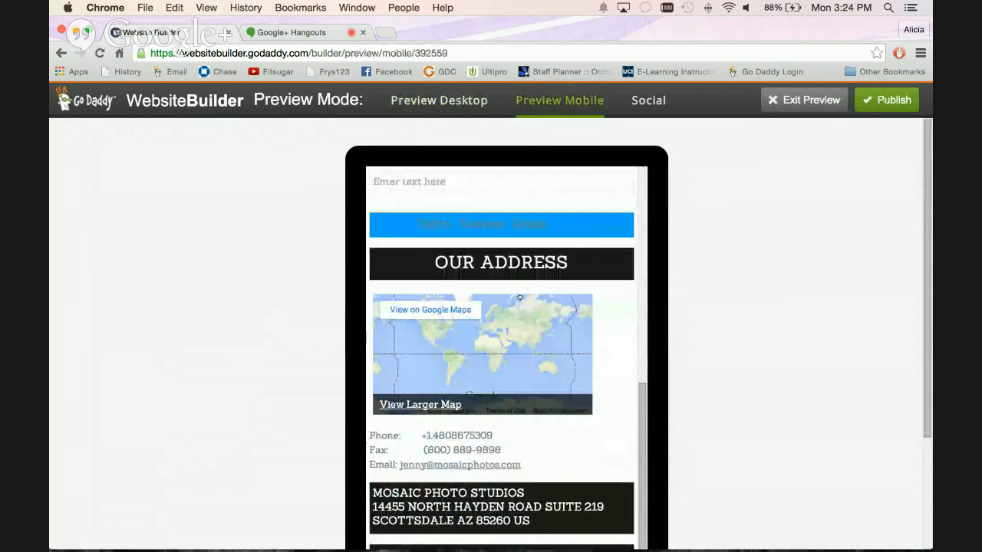
scroll(520, 297, "up", 3)
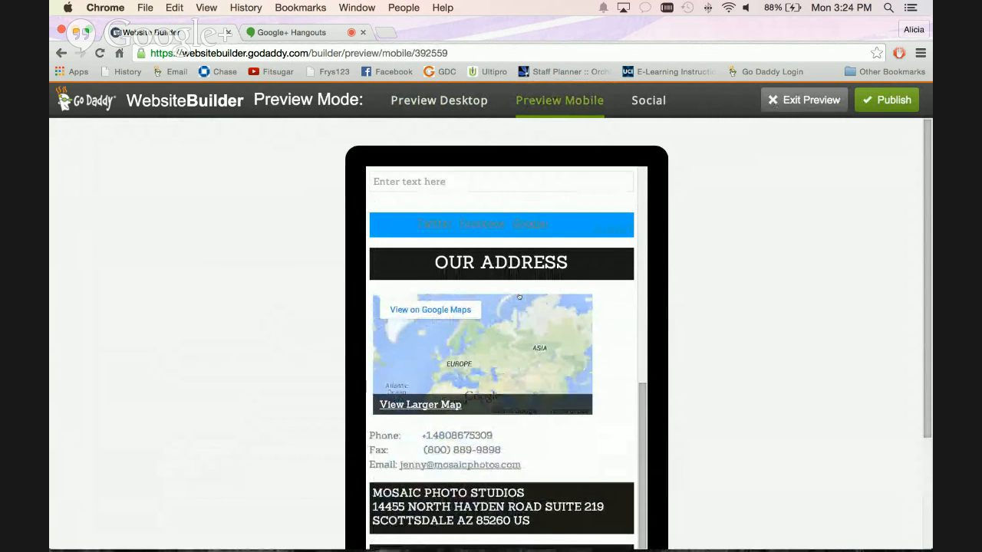
Look through the rest of the Contact Us mobile preview and return to the editor.
scroll(515, 284, "down", 1)
scroll(515, 277, "down", 1)
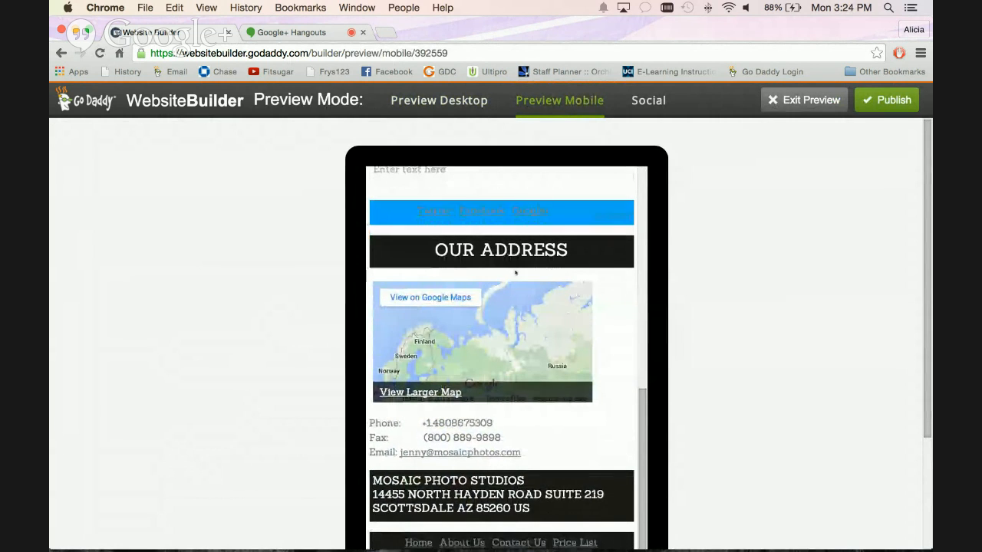
left_click(798, 100)
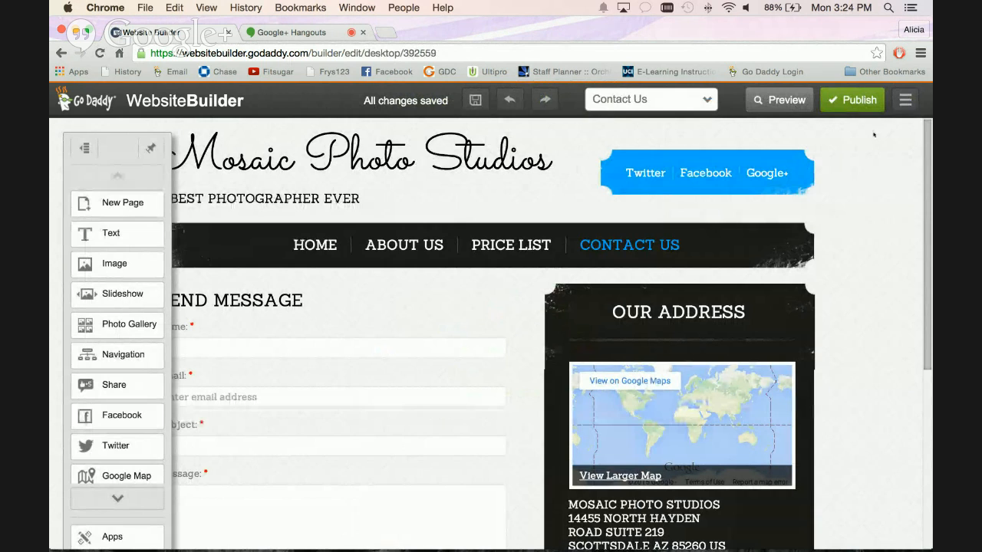
Create a backup of the site in the Site Settings and confirm the settings.
left_click(905, 107)
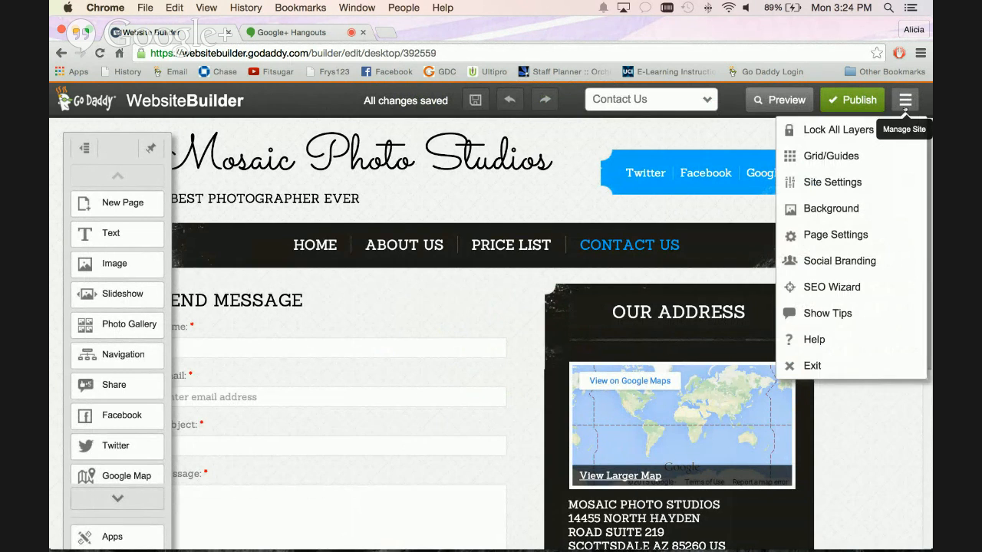
left_click(821, 181)
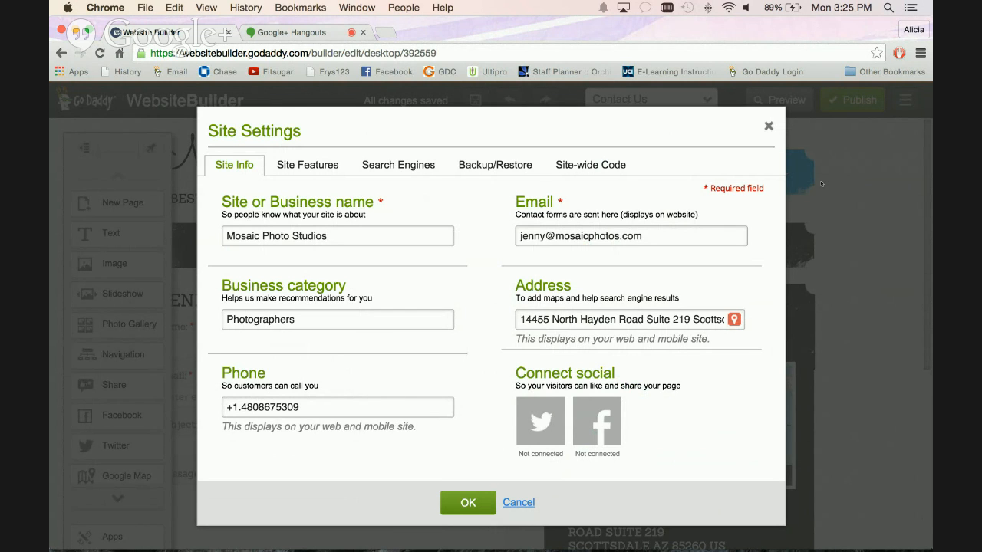
left_click(516, 169)
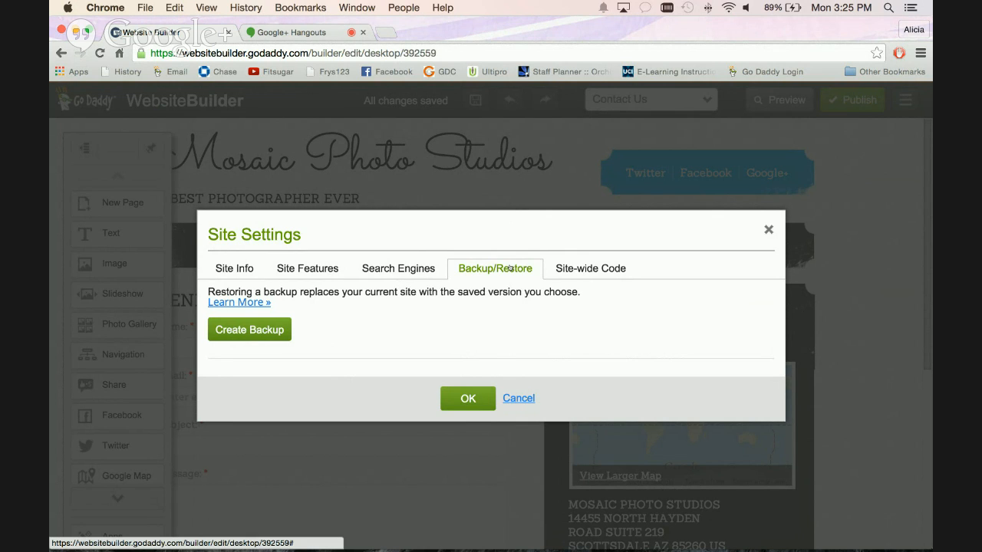
left_click(255, 330)
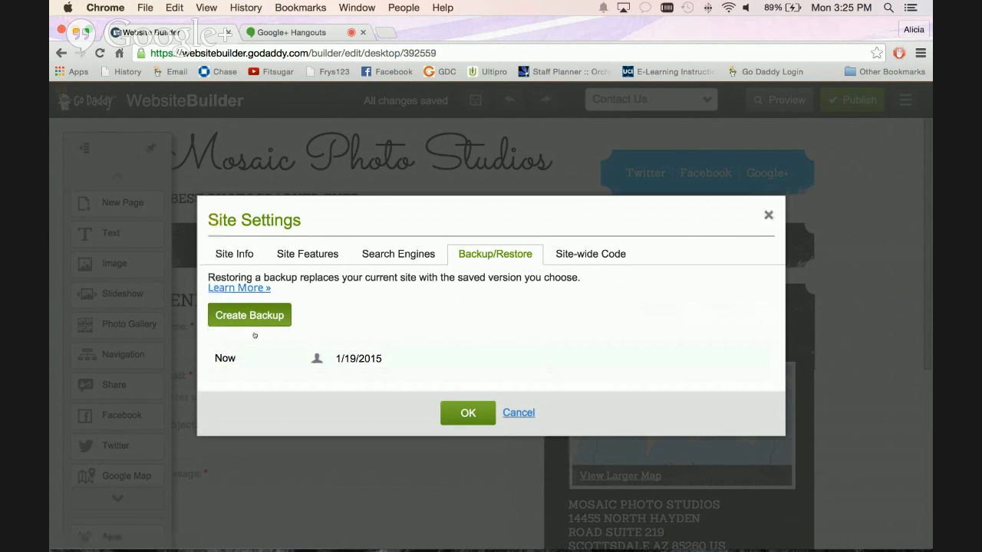
mouse_move(357, 360)
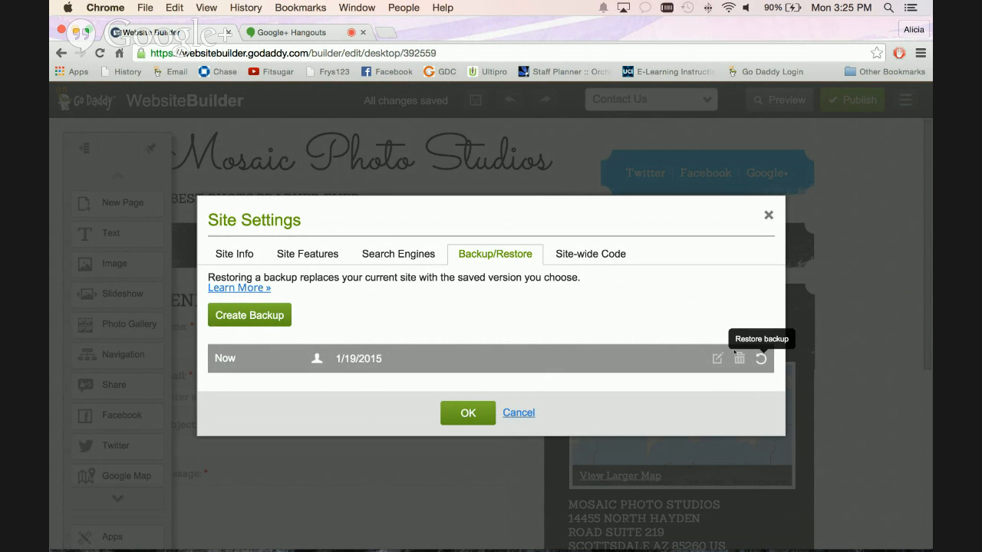
left_click(470, 414)
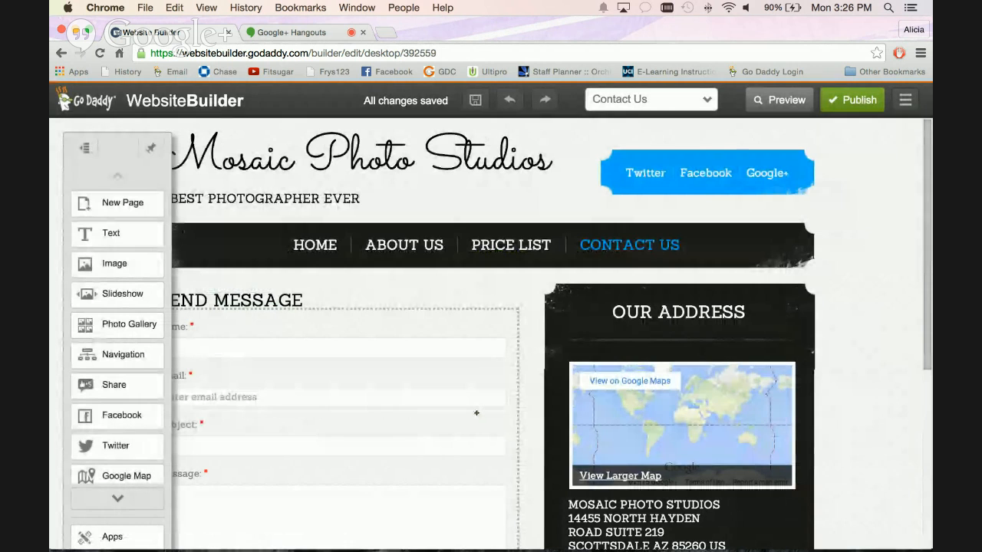
Go to godaddy.com and open the My Account page.
left_click(62, 53)
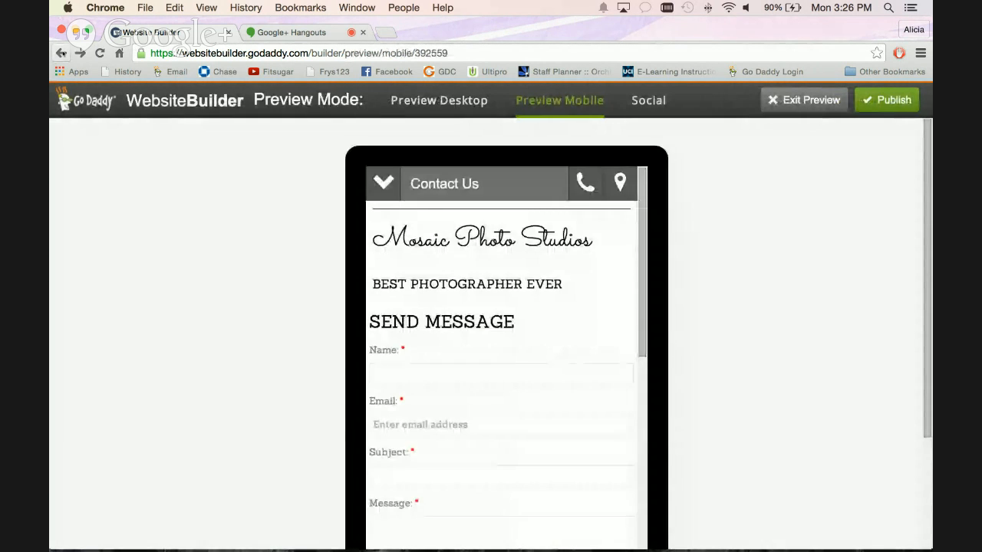
left_click(79, 53)
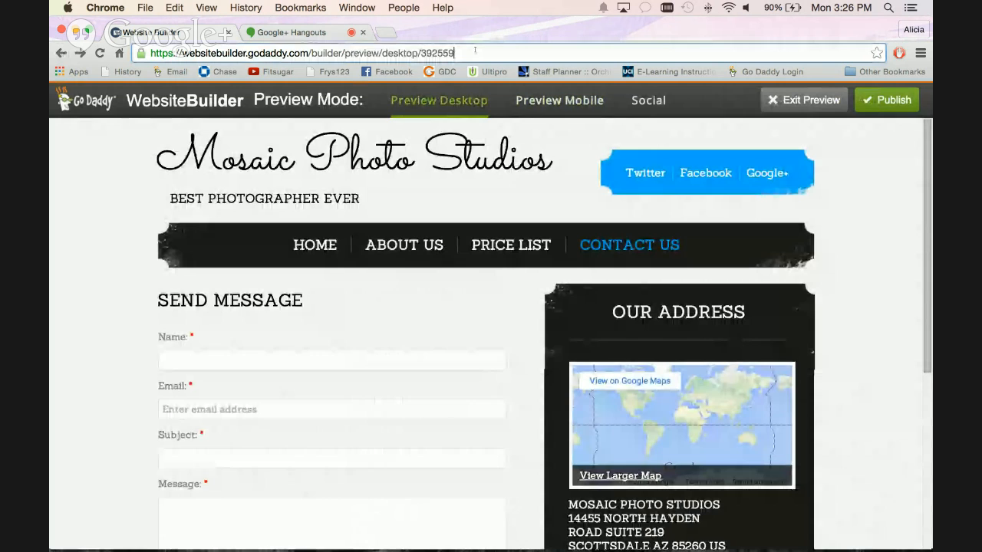
left_click(476, 52)
type("godaddy.com")
key("Return")
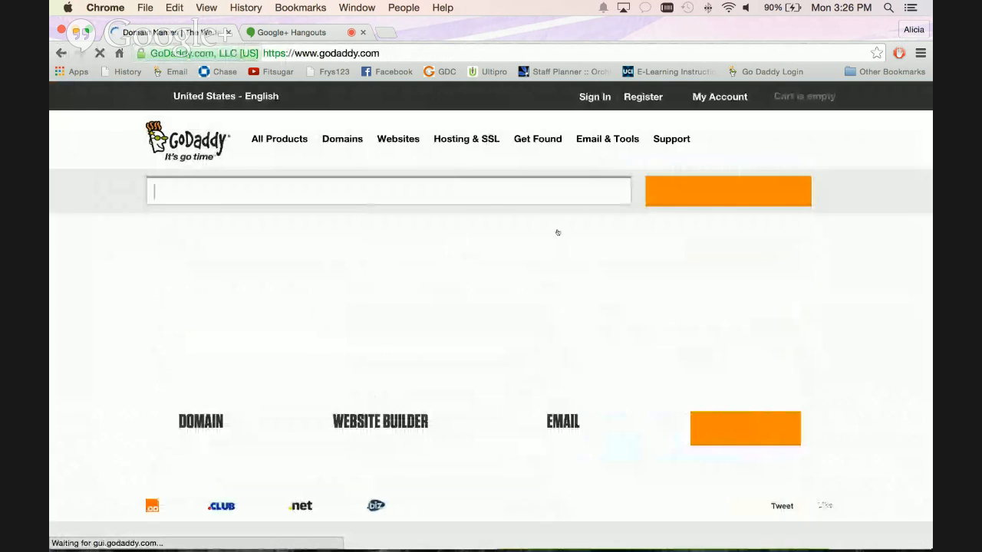
left_click(719, 97)
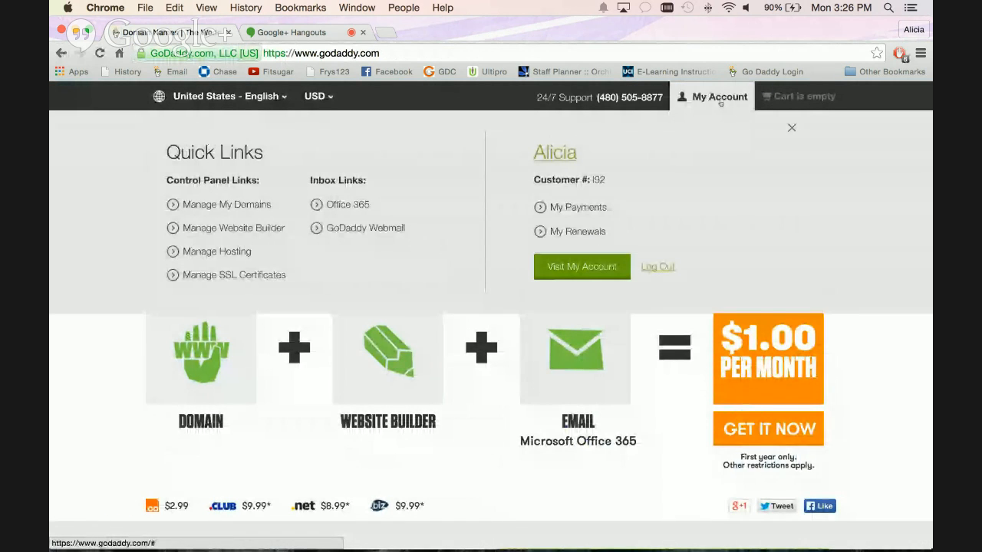
left_click(612, 266)
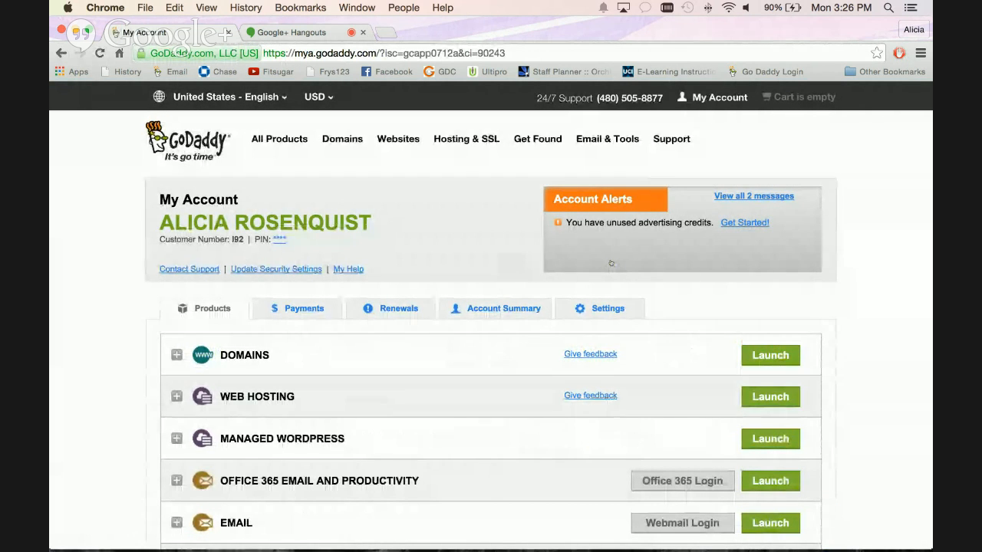
Find mosaicphotosforyouonline.com among the Website Builder accounts and launch it.
scroll(611, 263, "down", 5)
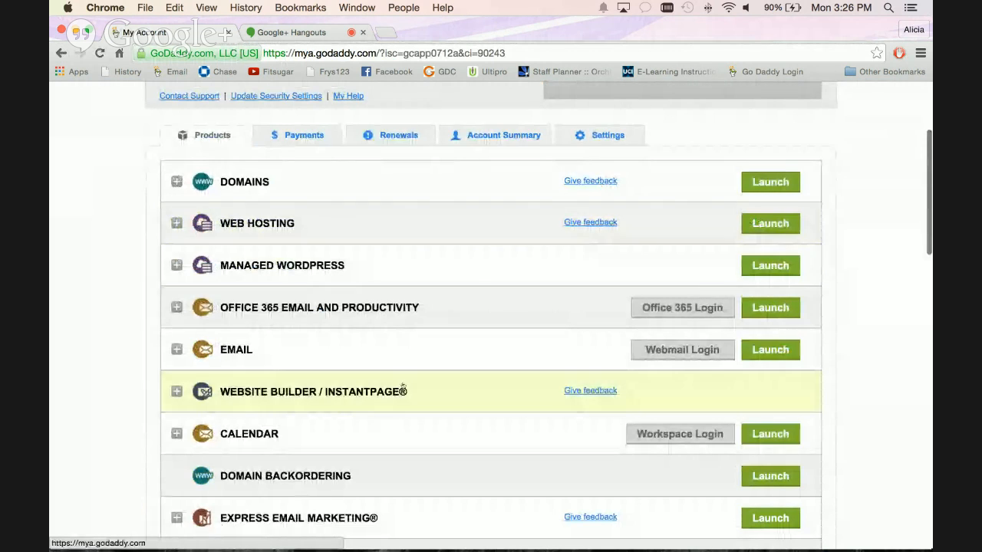
left_click(403, 387)
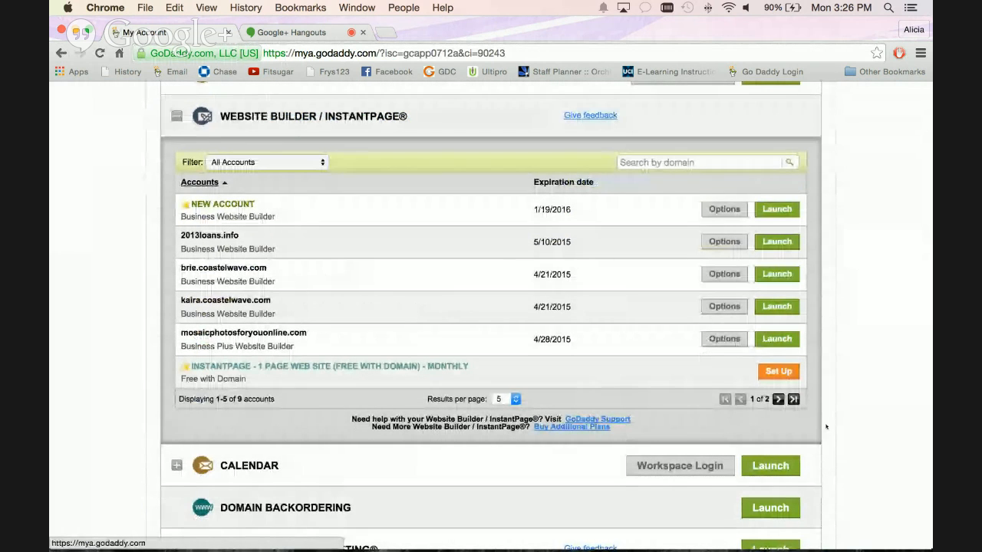
left_click(778, 399)
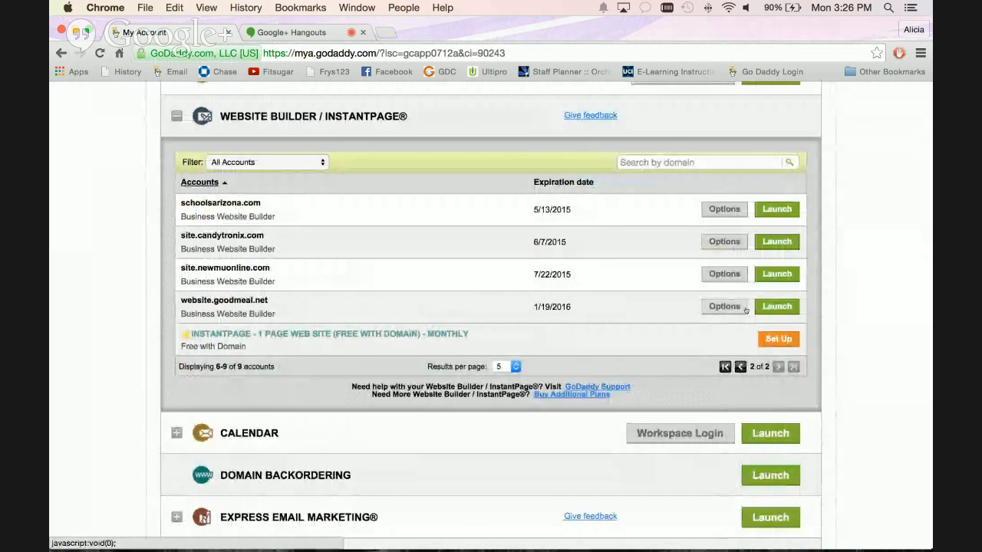
left_click(740, 367)
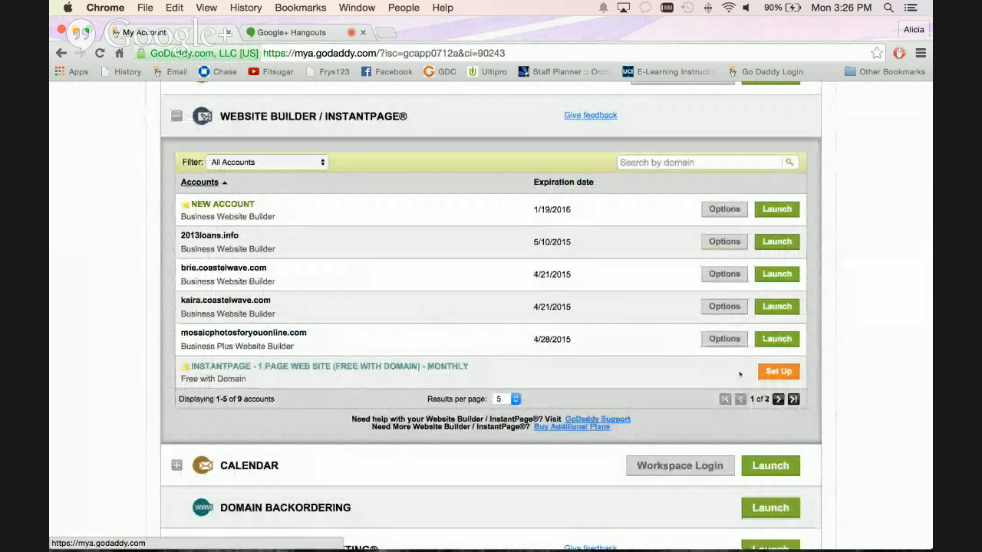
left_click(781, 342)
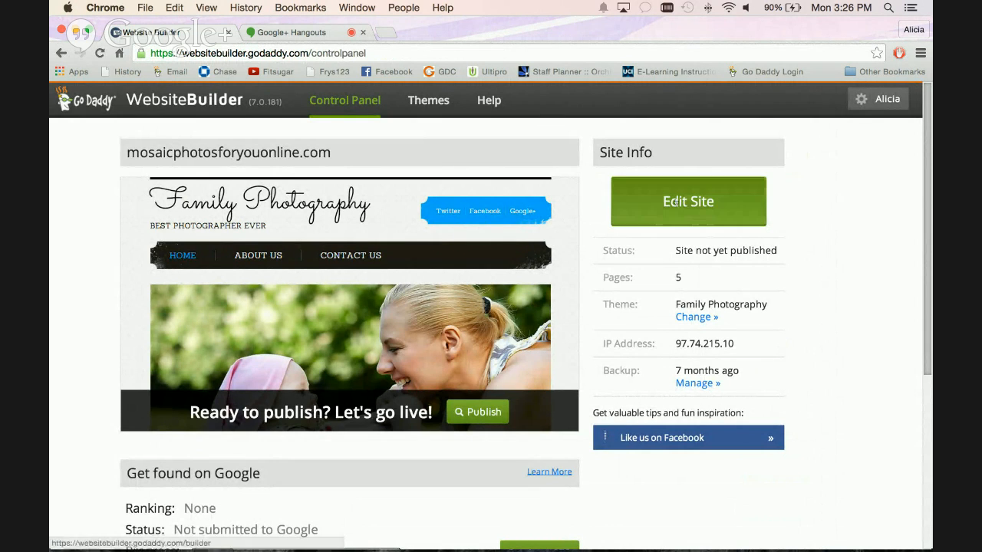
Look through the site's control panel, including Site Info, Get found on Google and the Pages list.
scroll(348, 269, "down", 2)
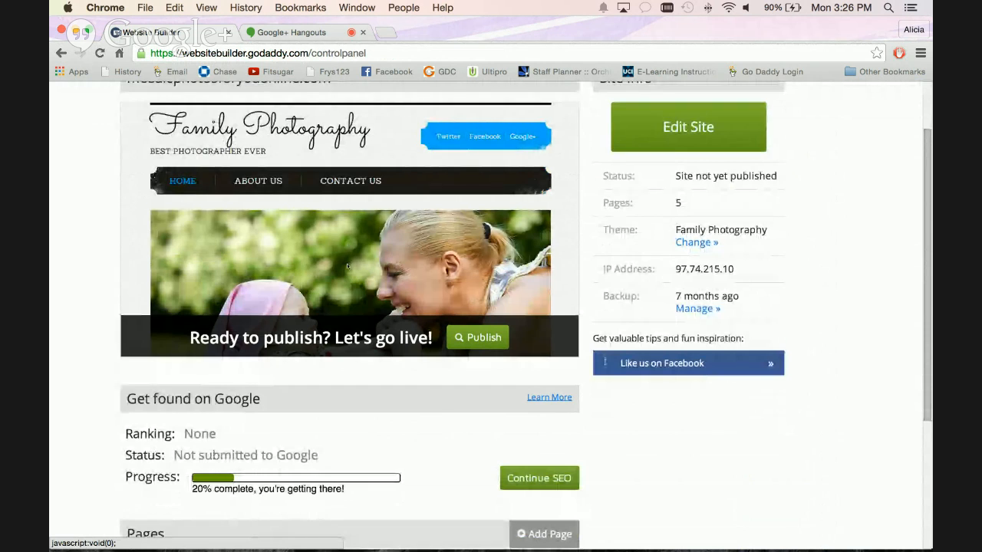
scroll(347, 266, "down", 2)
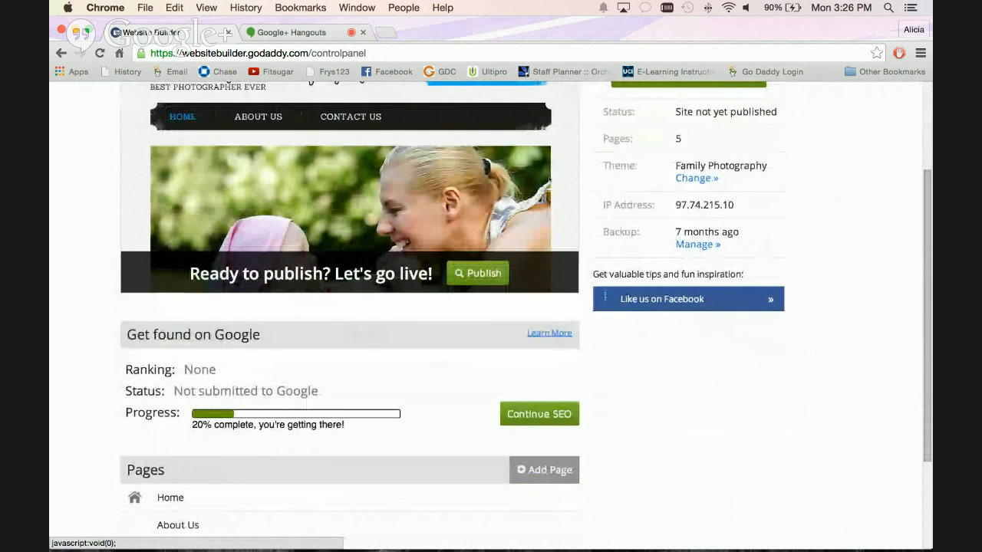
scroll(609, 220, "down", 2)
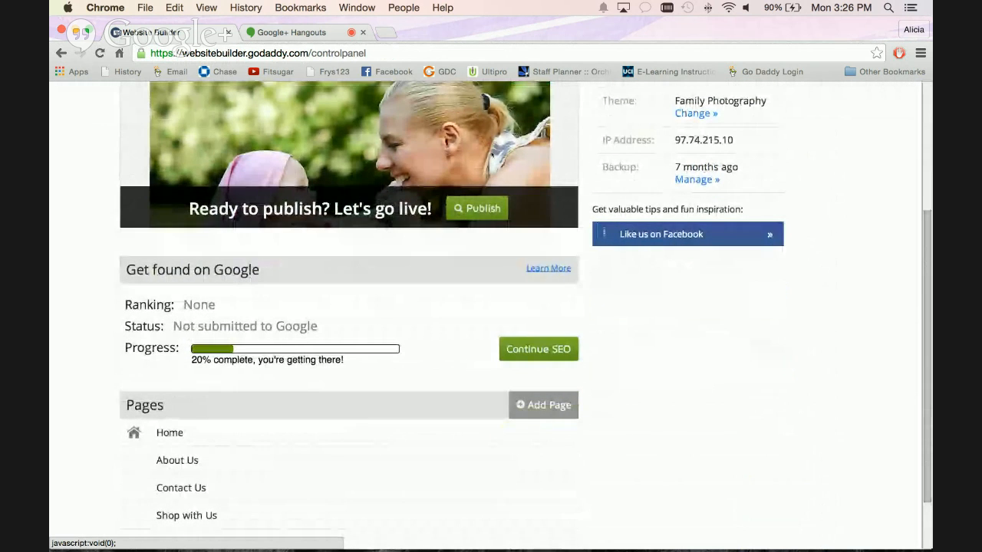
scroll(492, 230, "down", 2)
scroll(492, 155, "up", 6)
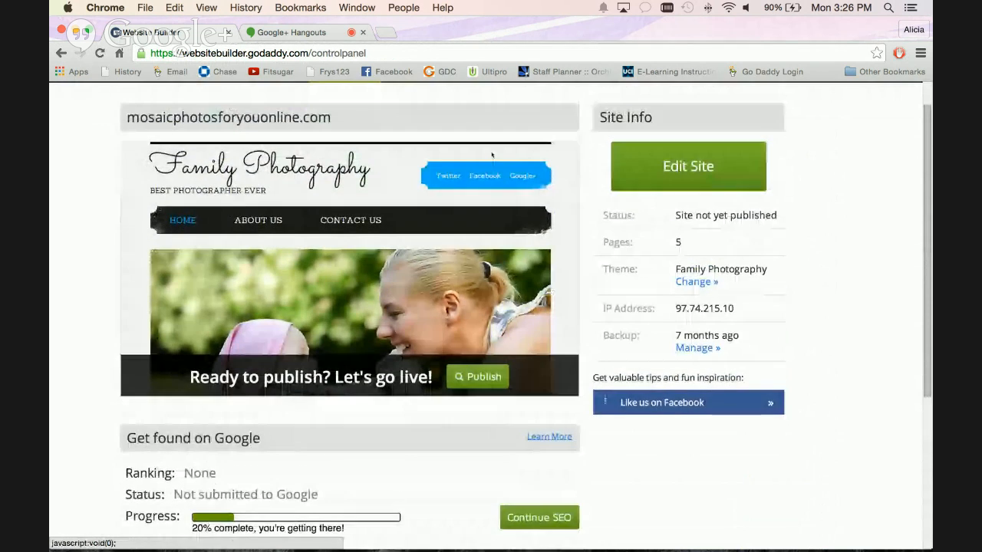
scroll(492, 154, "up", 2)
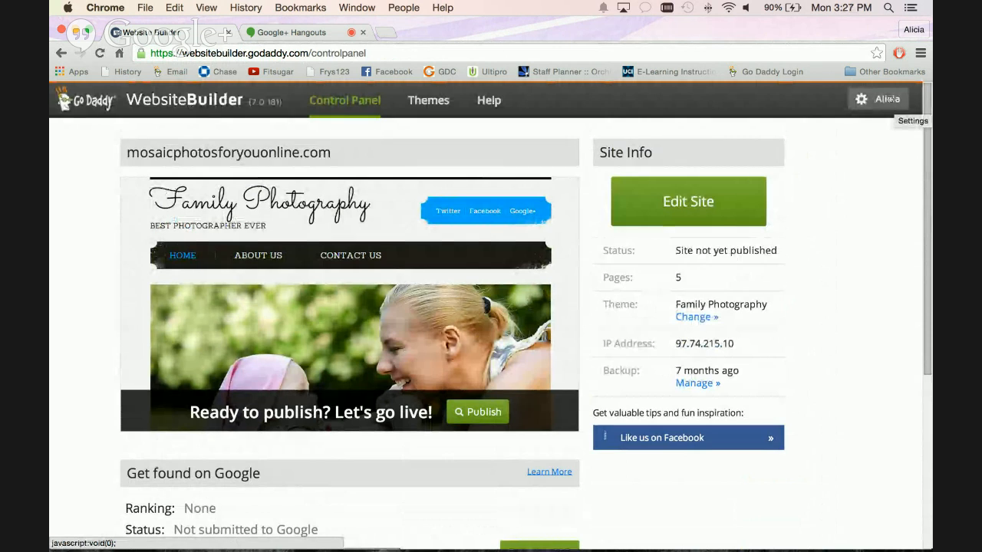
Examine the site's saved backups in Backup and Restore and close the list.
left_click(863, 103)
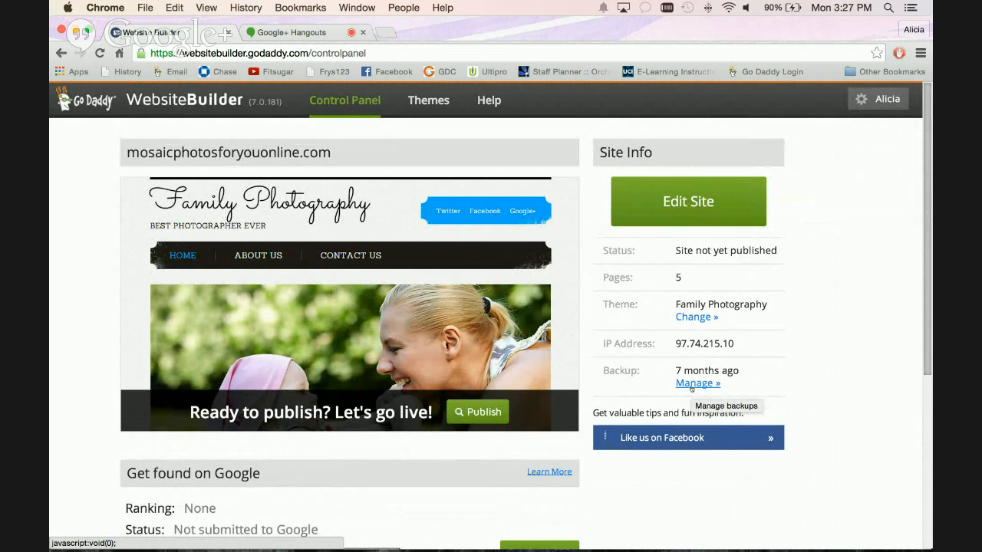
left_click(691, 384)
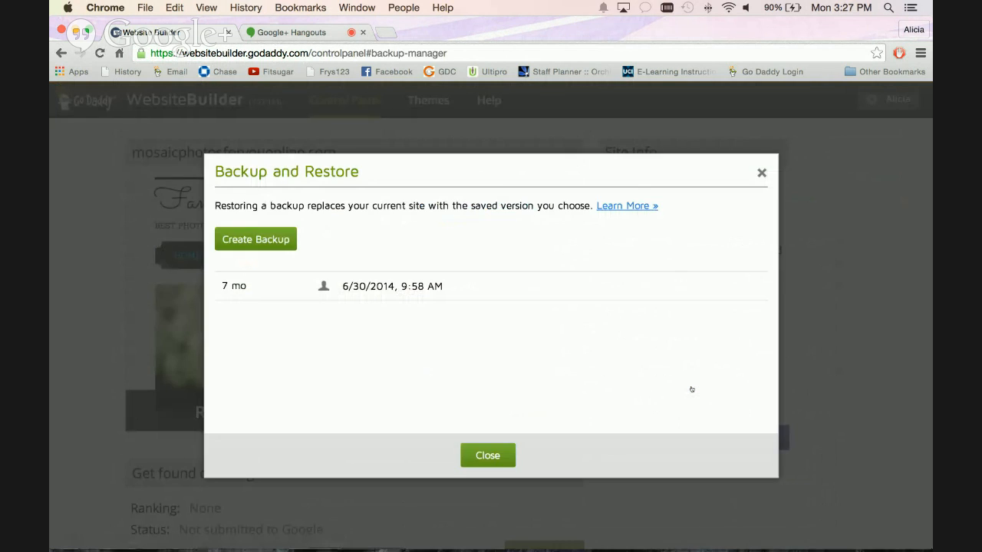
left_click(762, 176)
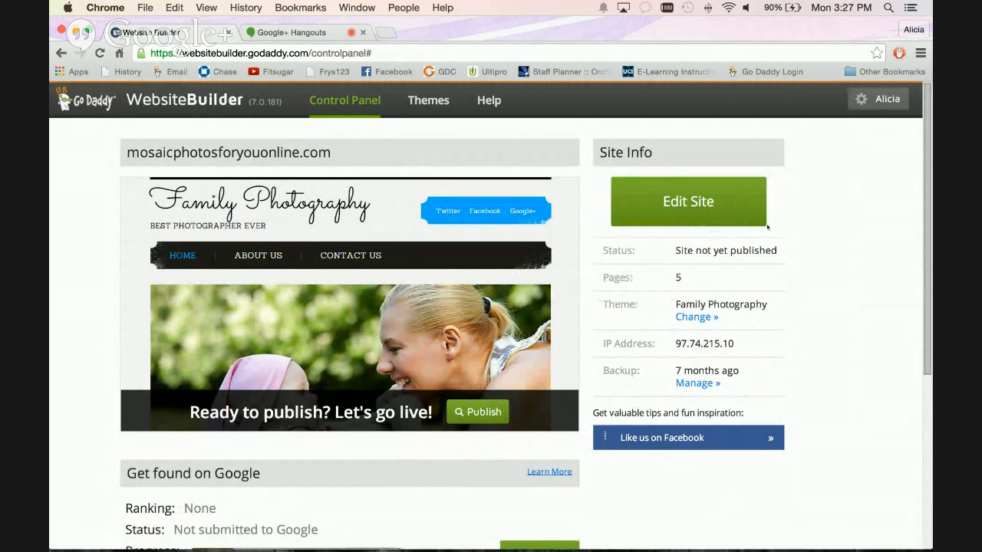
key("super+Tab")
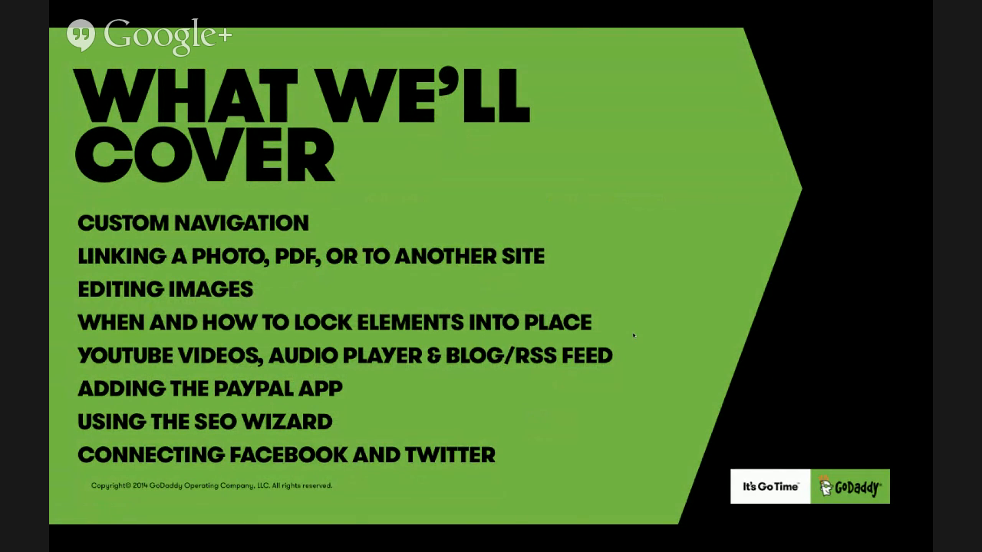
key("super+Tab")
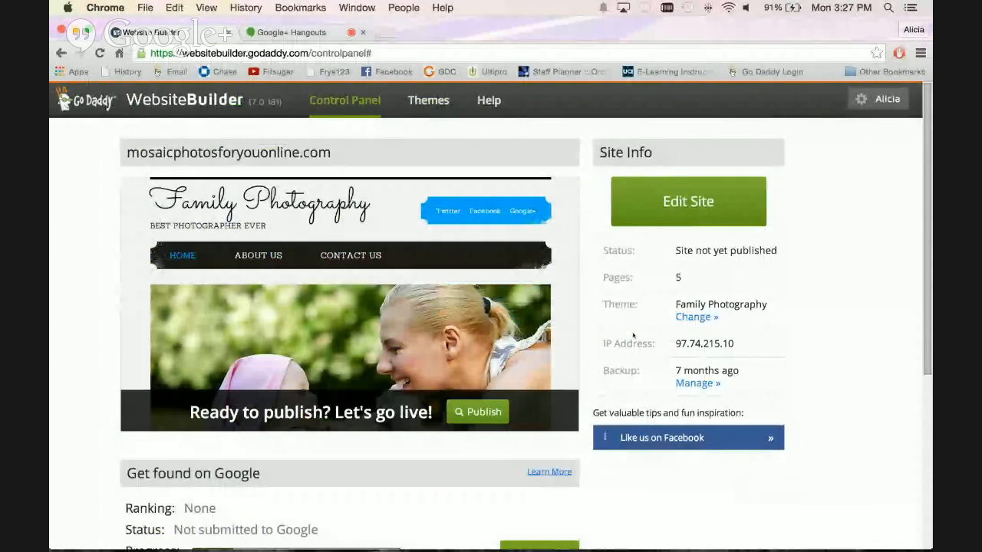
Open mosaicphotosforyouonline.com in the site editor and go to the Shop with Us page under About Us.
left_click(686, 201)
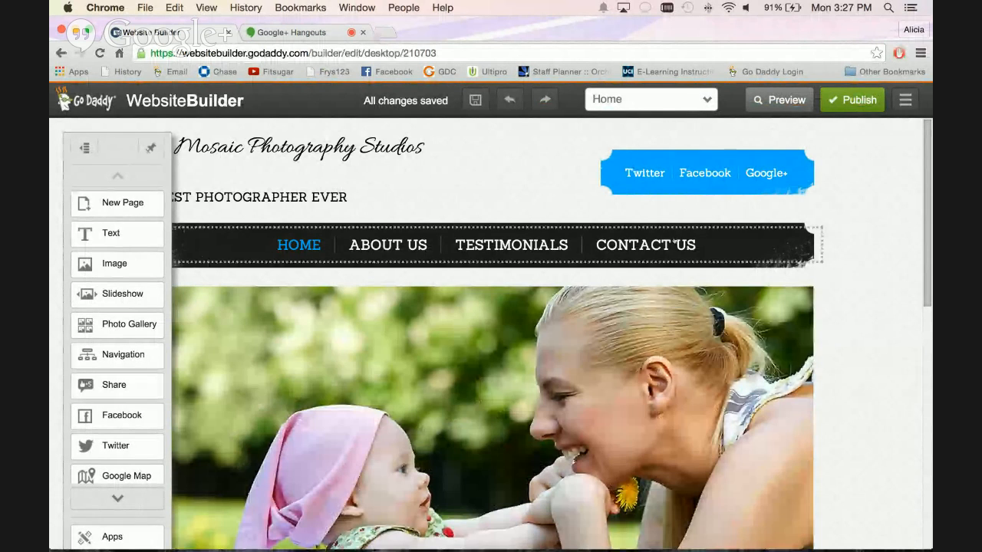
mouse_move(387, 247)
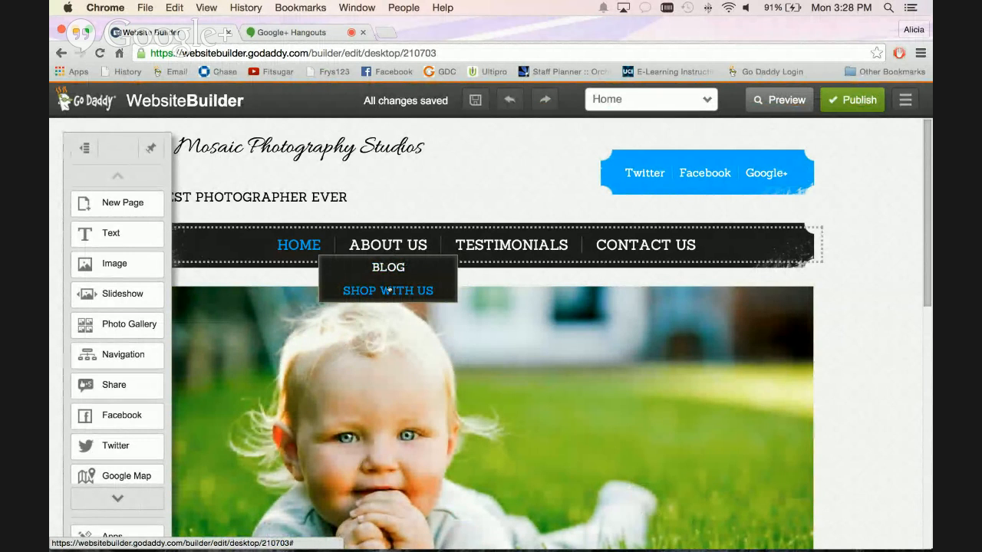
scroll(389, 289, "down", 3)
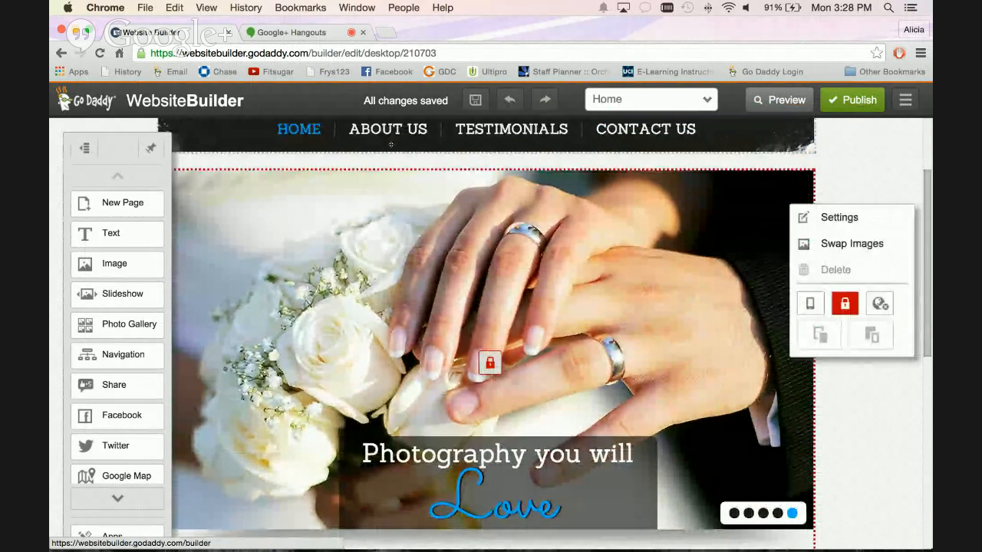
left_click(391, 145)
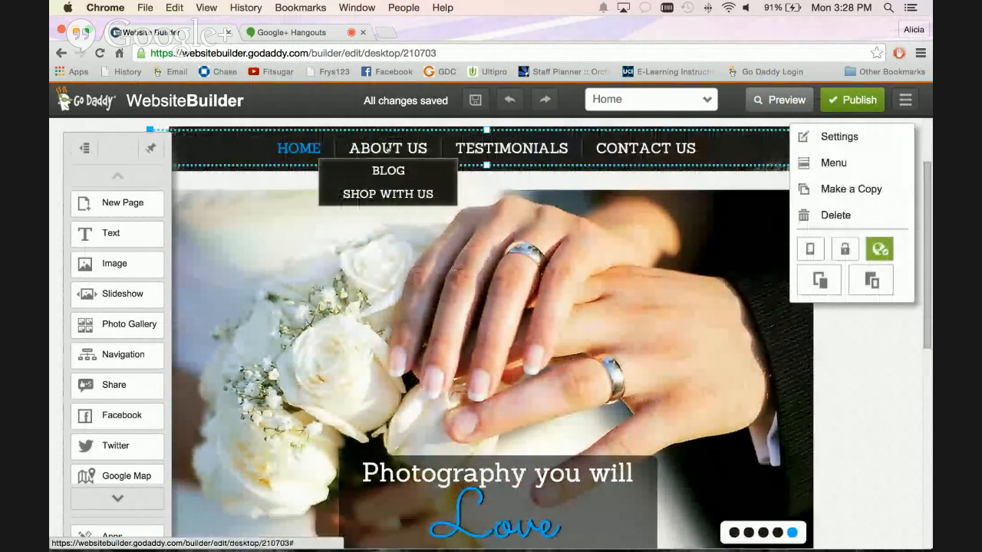
scroll(388, 148, "up", 1)
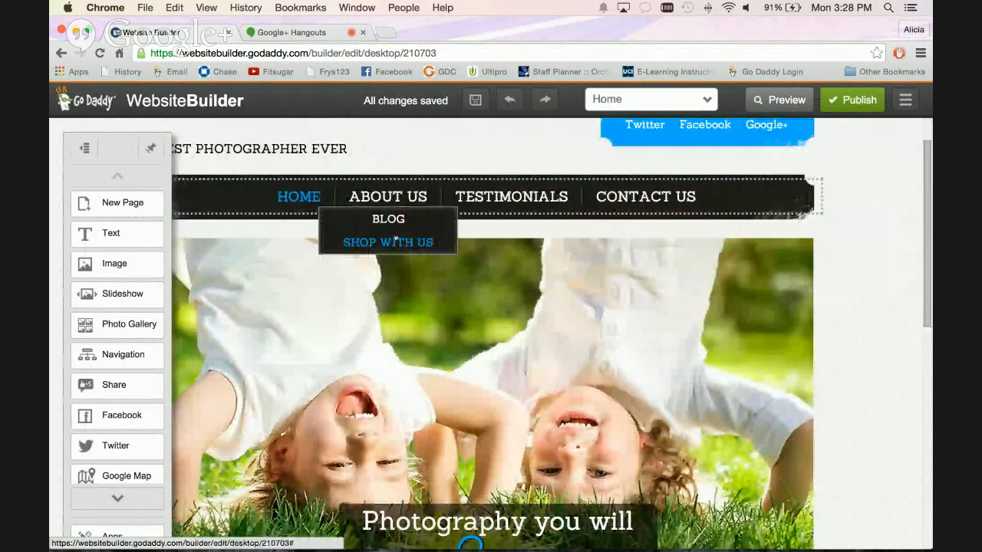
left_click(395, 240)
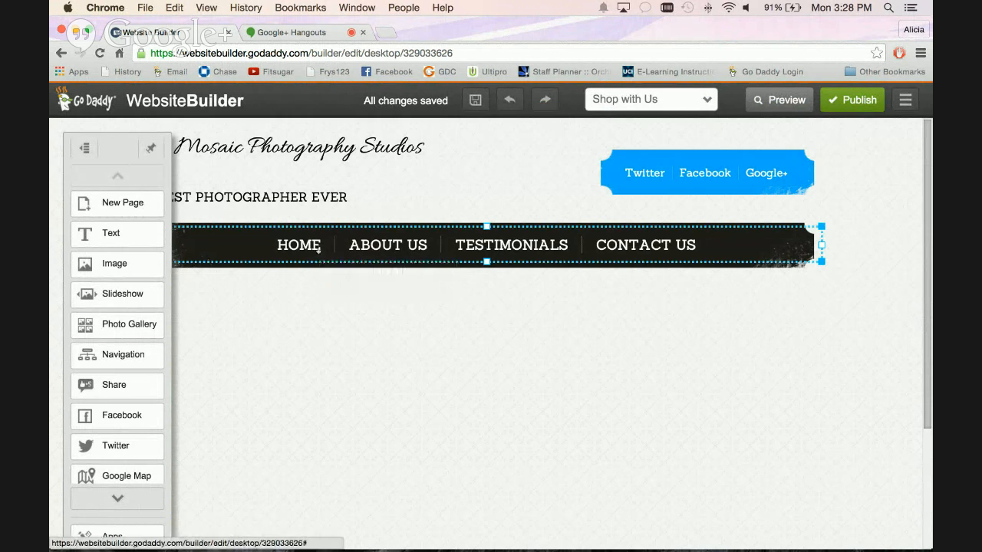
left_click(493, 194)
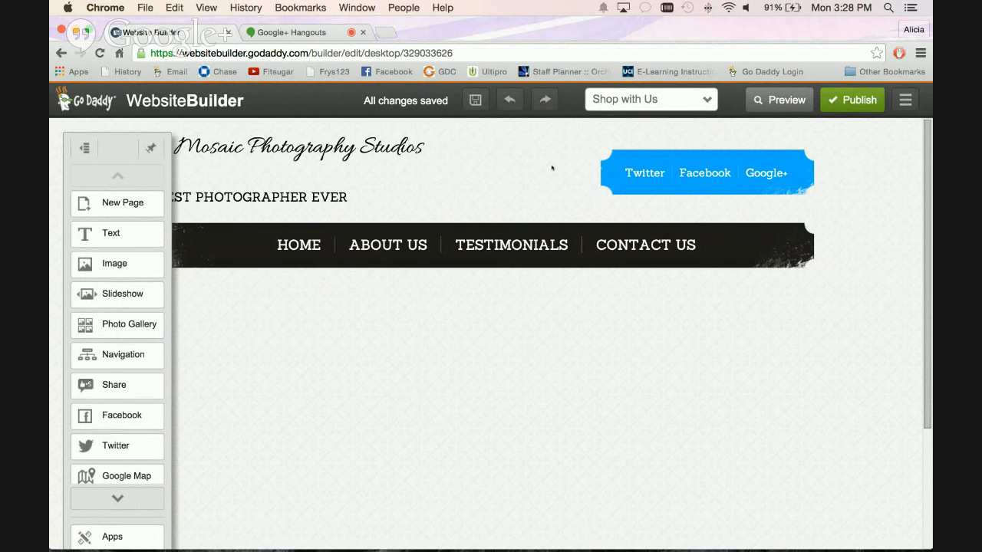
Go to the Testimonials page, examine the page arrangement of the main navigation menu, and close it without saving.
left_click(536, 244)
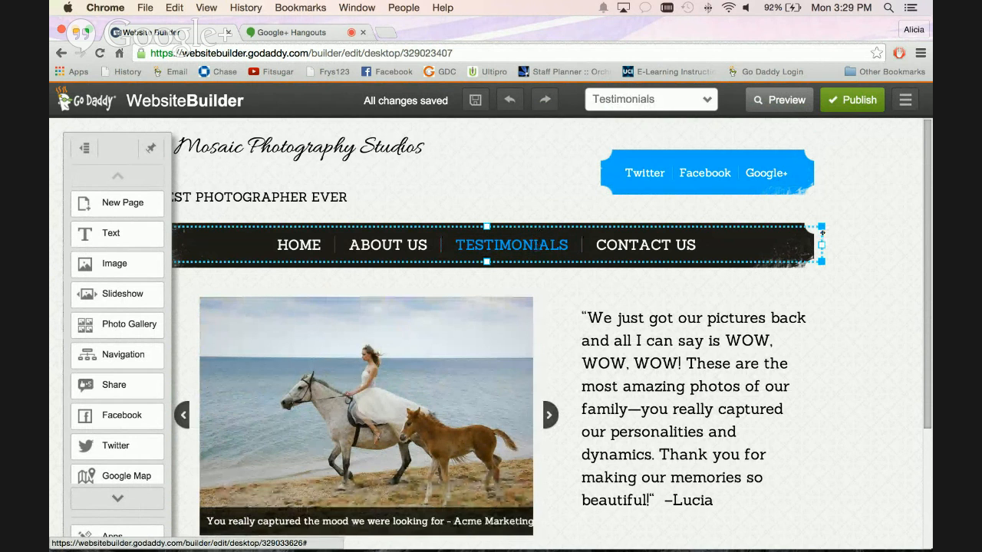
left_click(823, 234)
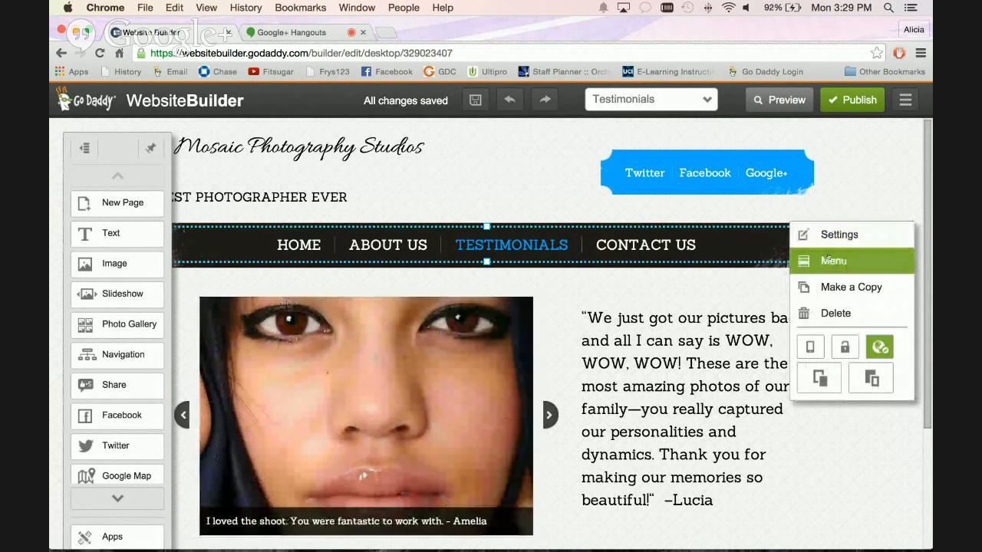
left_click(829, 260)
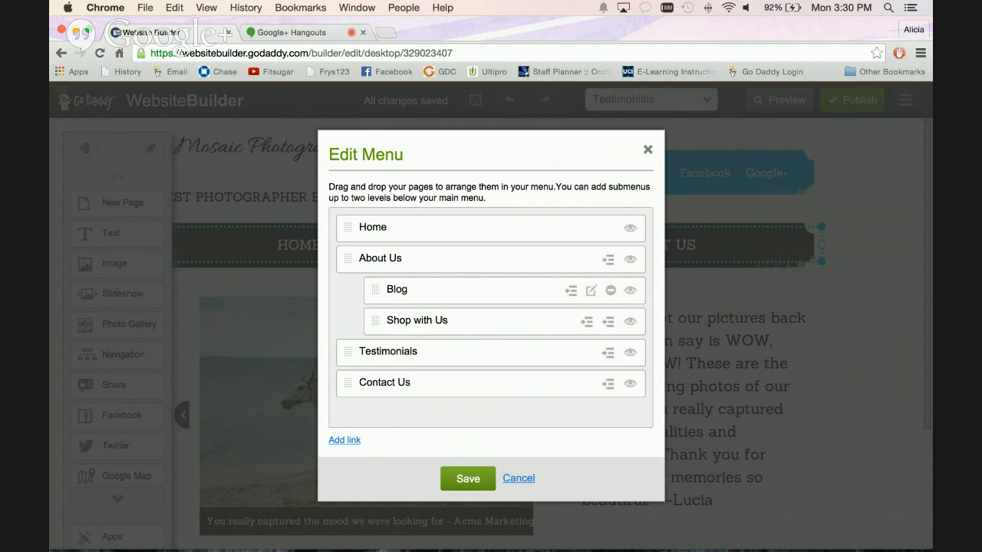
left_click(518, 482)
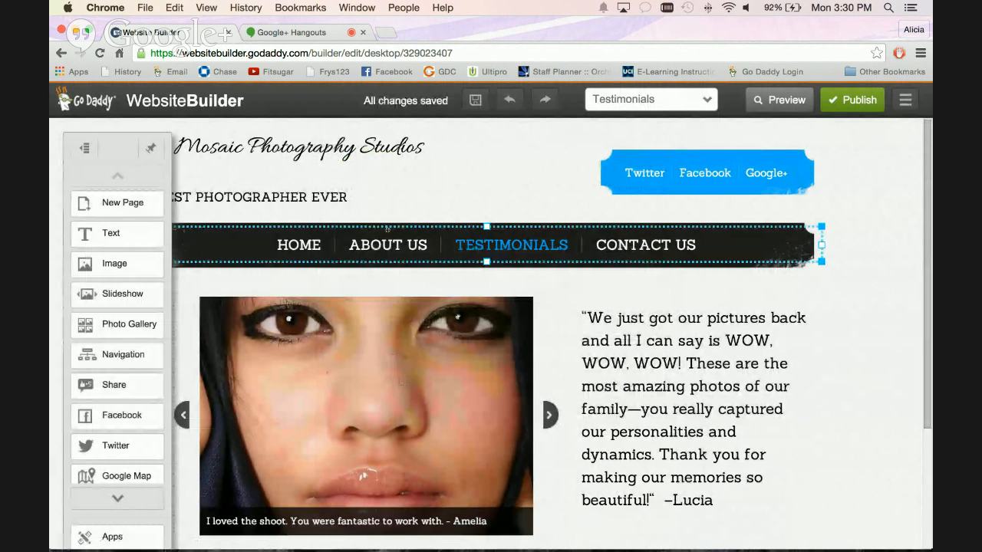
mouse_move(388, 244)
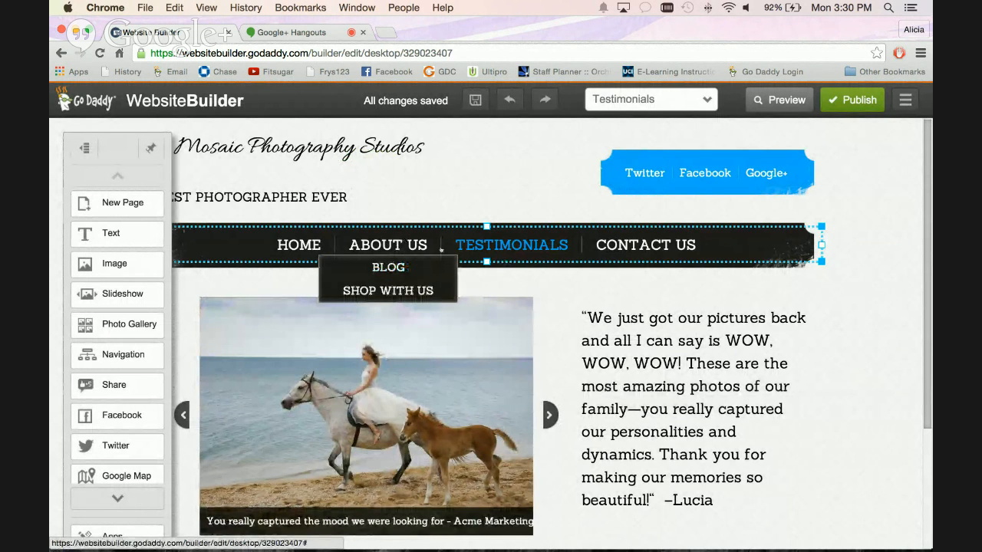
Move Blog out of the About Us submenu to the top level of the main navigation and save the menu.
left_click(540, 227)
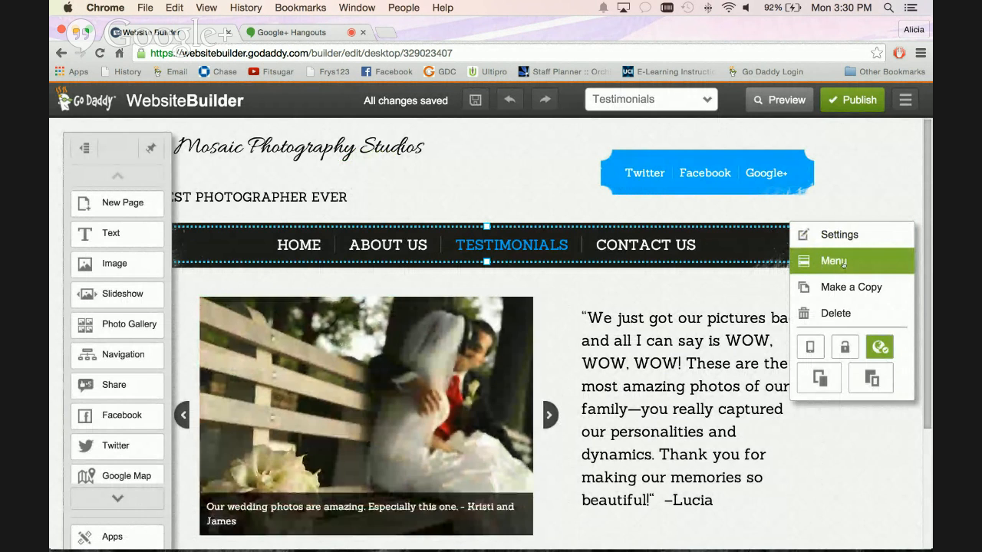
left_click(843, 261)
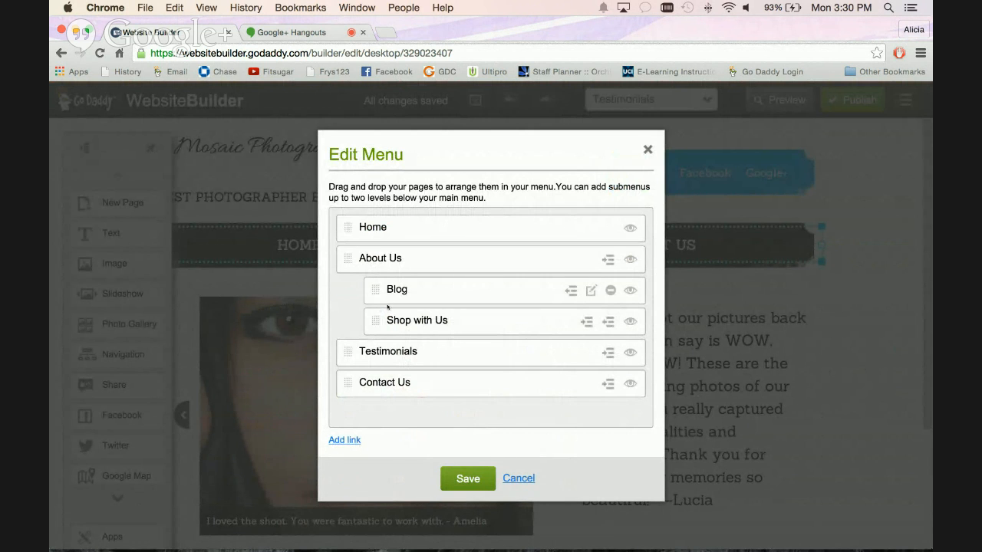
left_click_drag(377, 287, 353, 292)
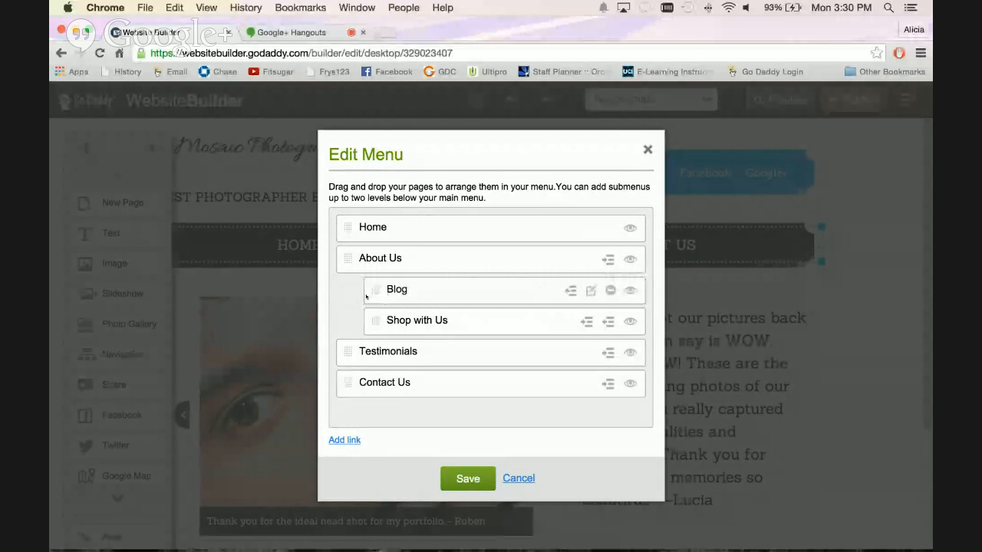
left_click(571, 291)
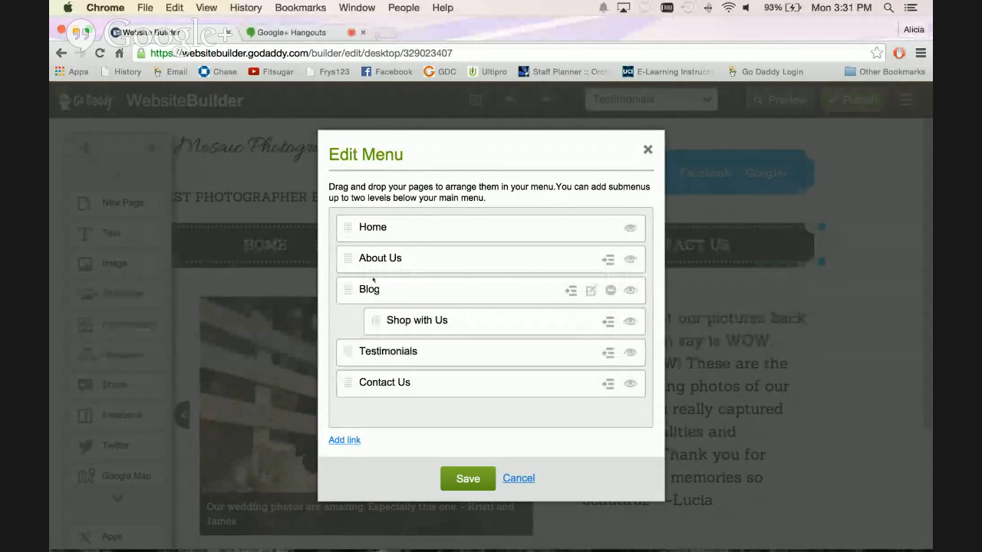
left_click(456, 472)
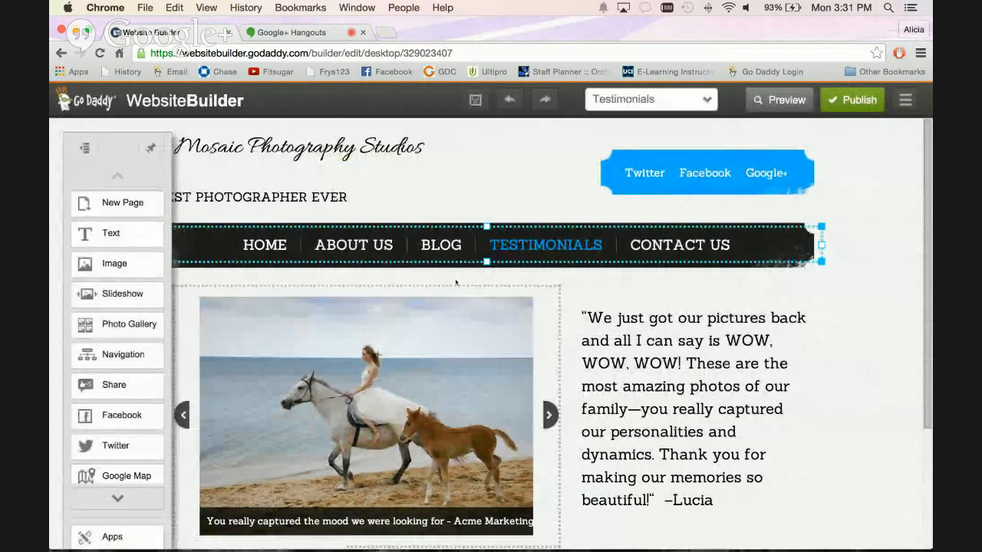
mouse_move(453, 246)
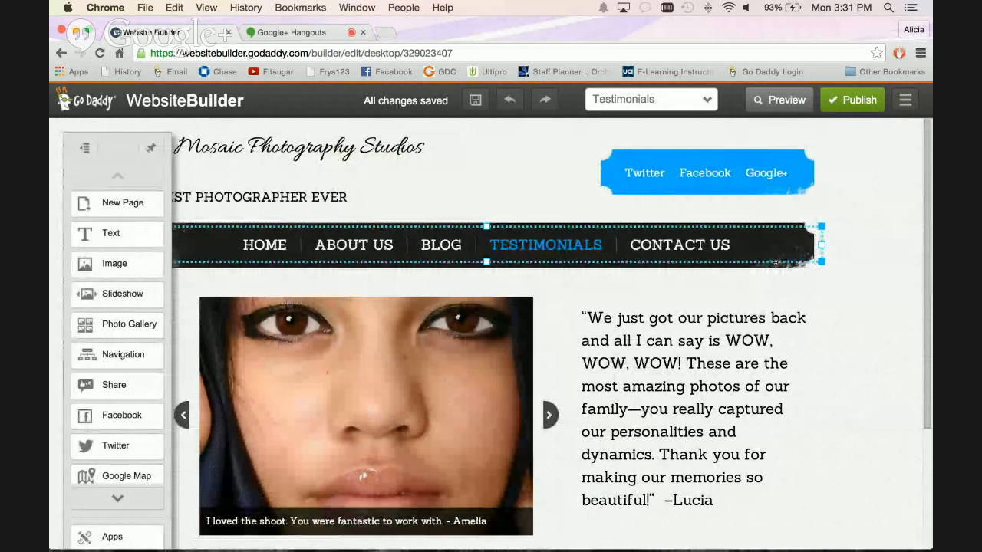
Nest Blog under About Us again in the main navigation, with Shop with Us at the same submenu level.
left_click(777, 261)
left_click(806, 259)
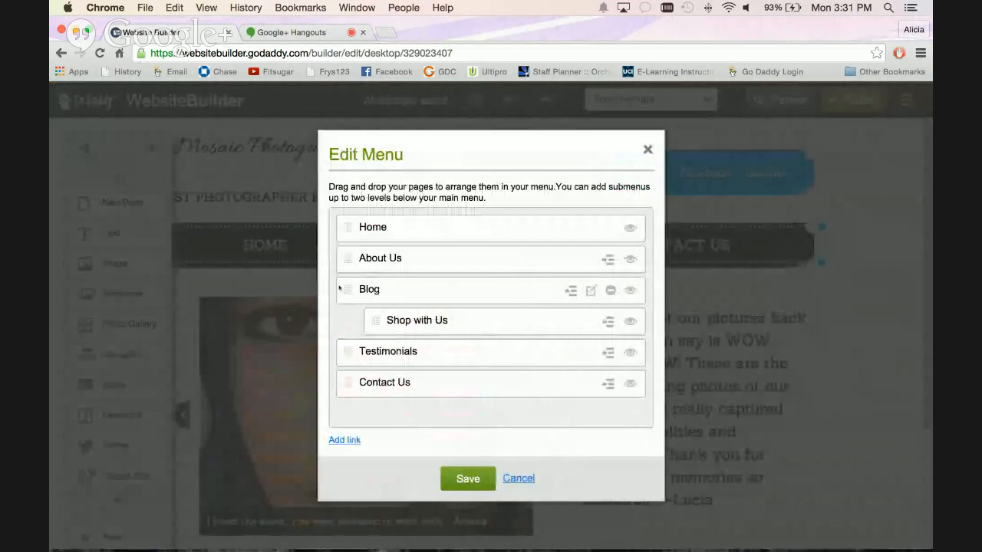
left_click_drag(349, 290, 357, 293)
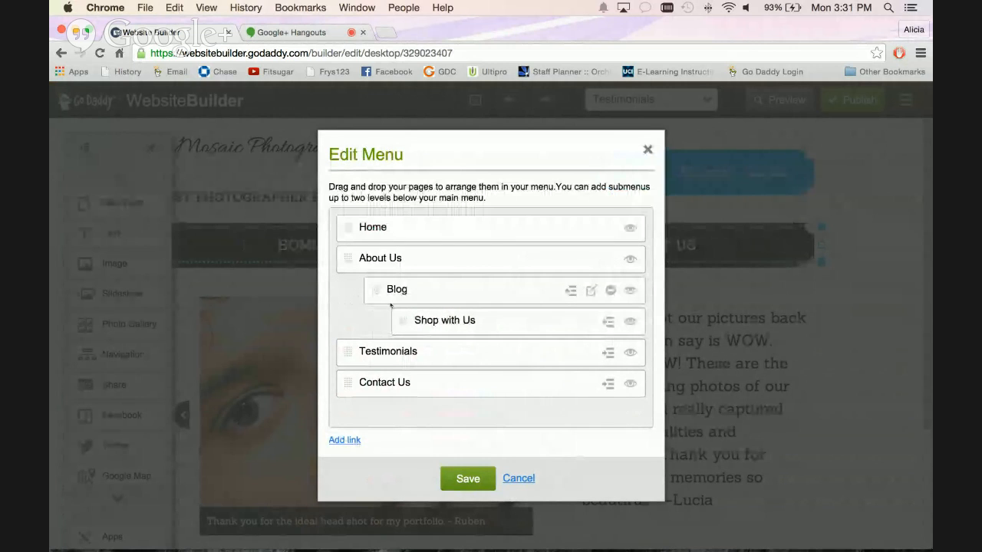
left_click(607, 321)
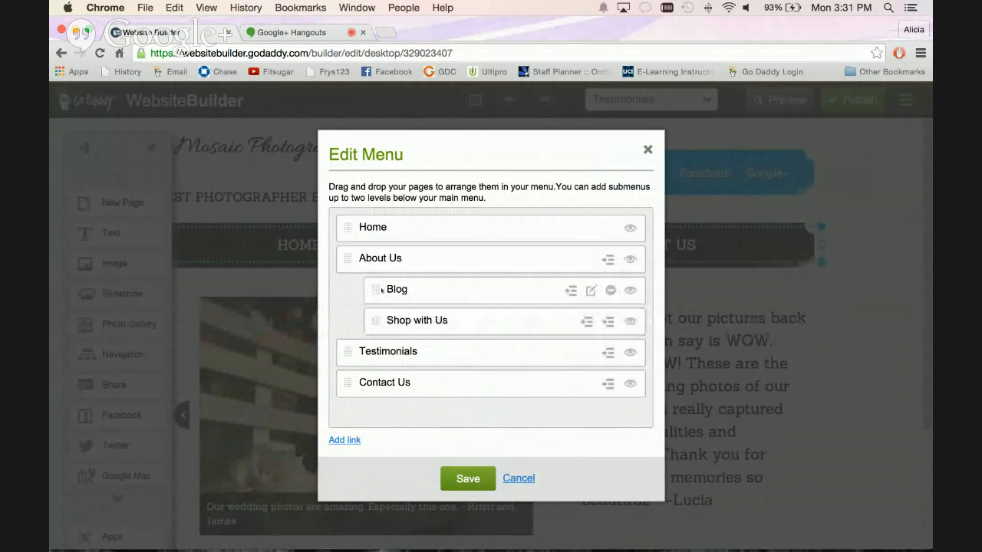
Nest Testimonials under About Us with Contact Us one level below it, save the menu, and check the submenus on the page.
left_click_drag(348, 350, 407, 385)
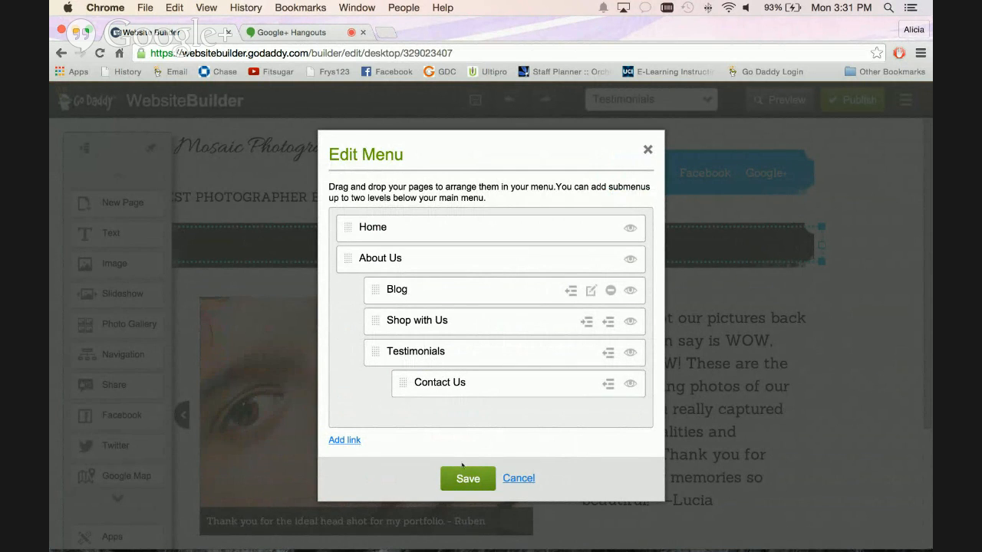
left_click(465, 477)
mouse_move(496, 256)
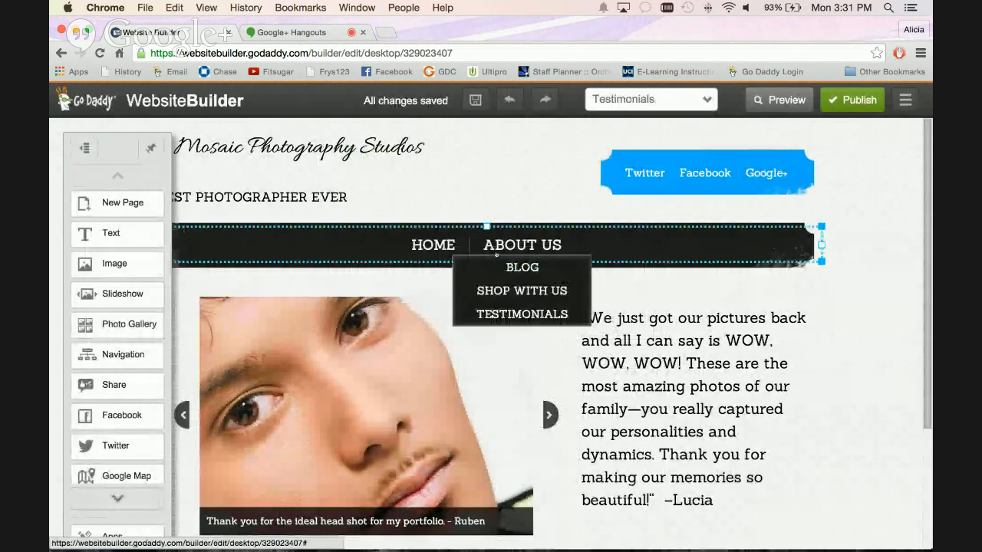
mouse_move(502, 310)
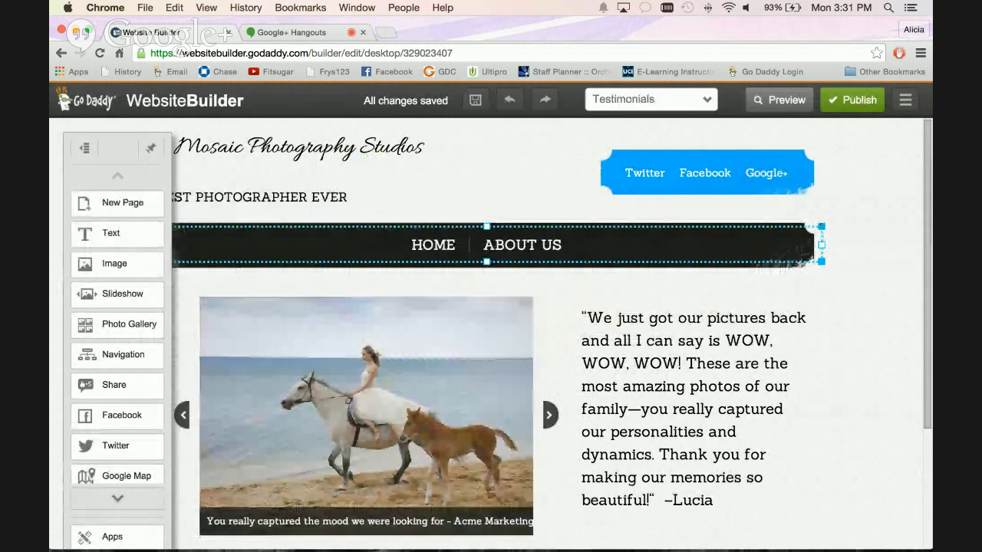
Return Testimonials and Contact Us to the top level of the main navigation and save the menu.
left_click(821, 244)
left_click(826, 253)
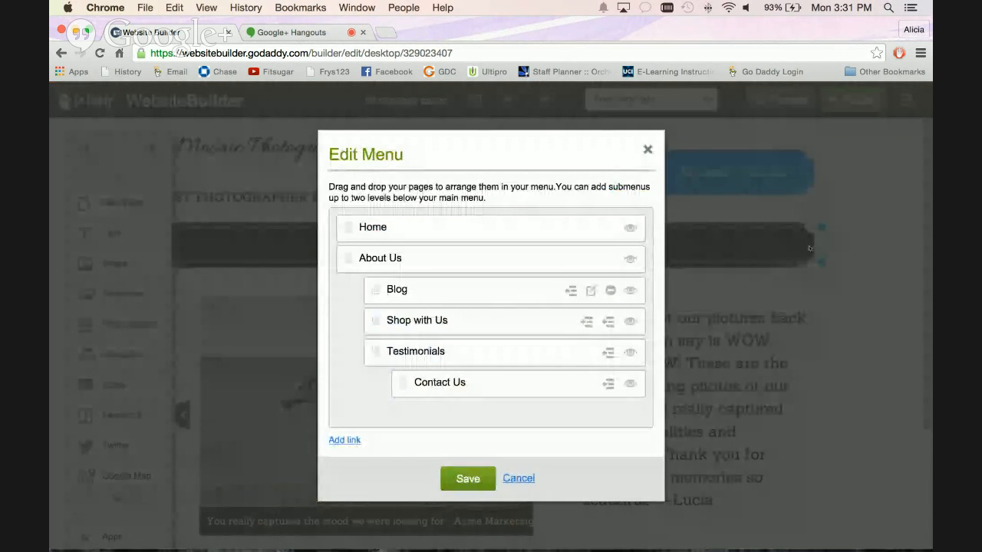
left_click(608, 352)
left_click(608, 385)
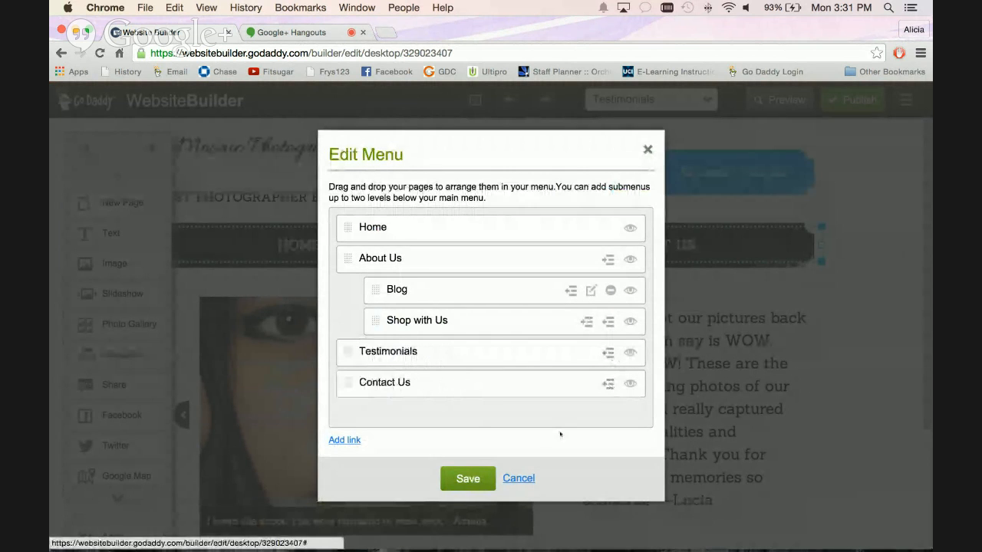
left_click(468, 478)
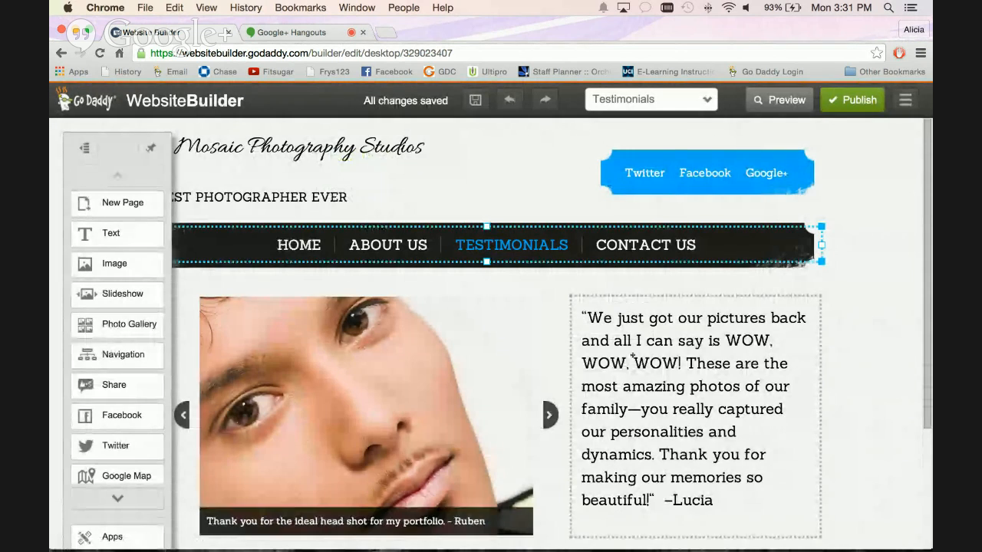
mouse_move(362, 243)
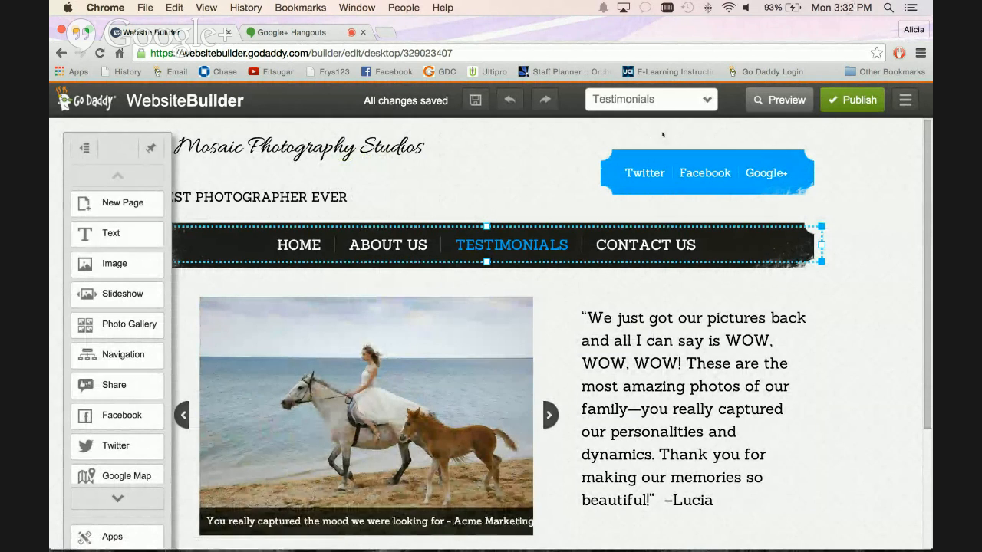
Add a new page named Portfolio to the site.
scroll(87, 253, "down", 2)
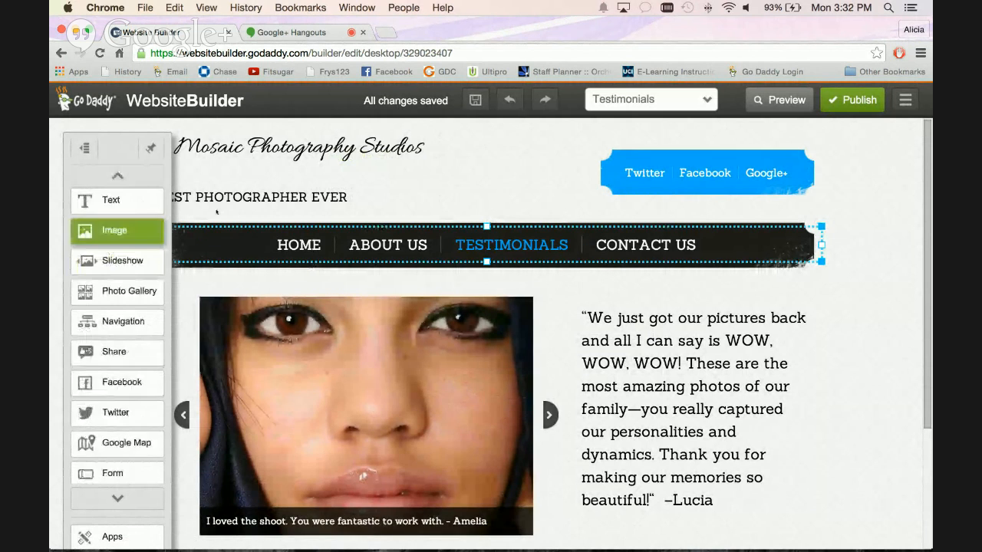
scroll(142, 209, "up", 1)
scroll(142, 209, "up", 1)
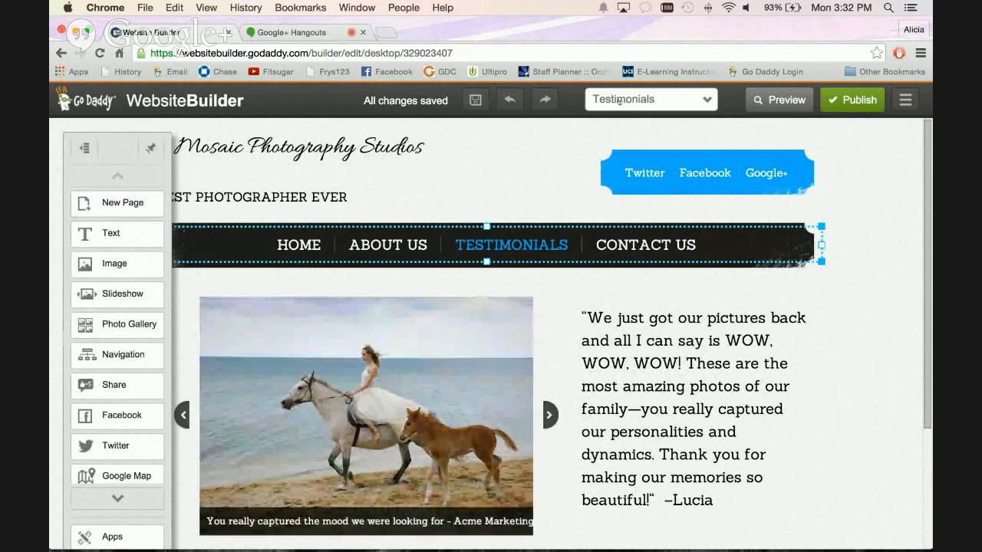
left_click(652, 100)
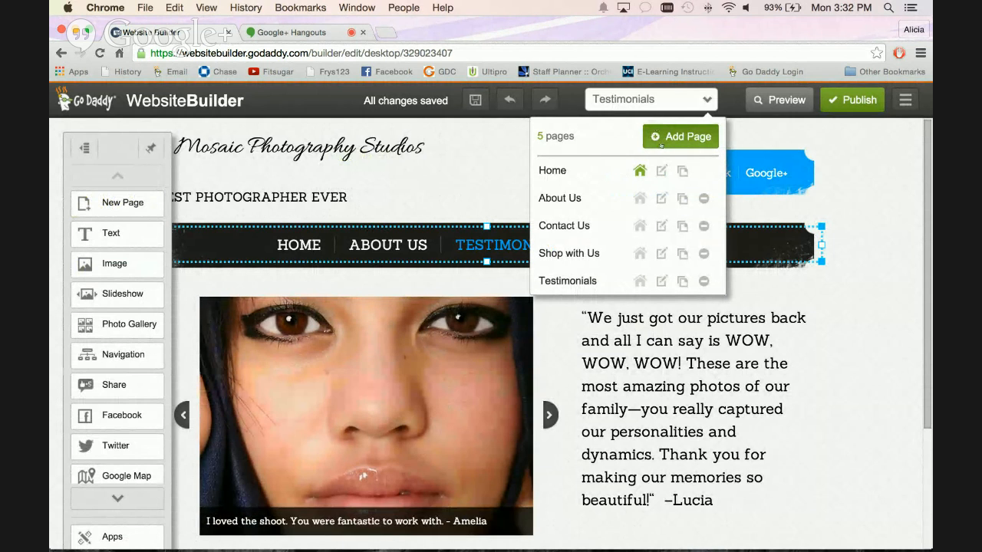
left_click(674, 139)
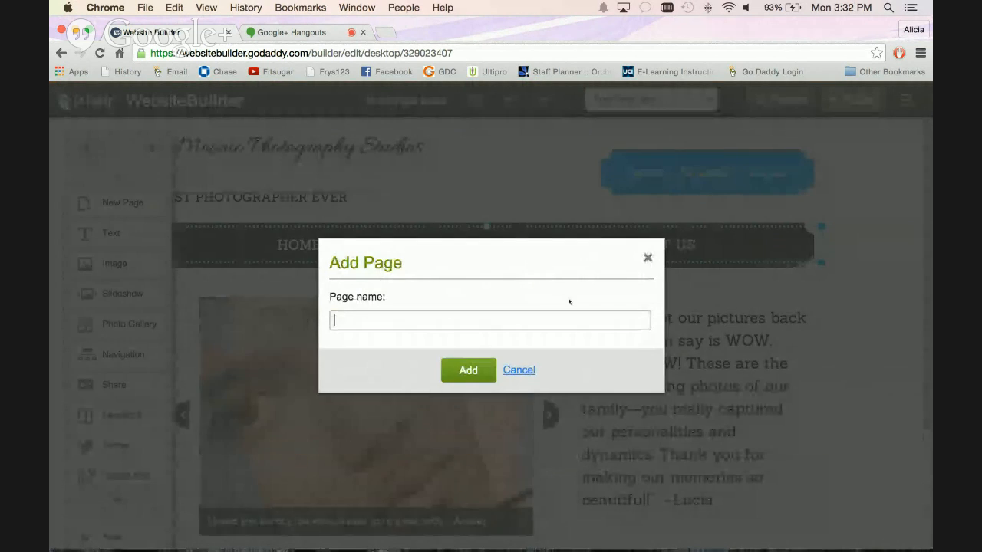
type("Portfolio")
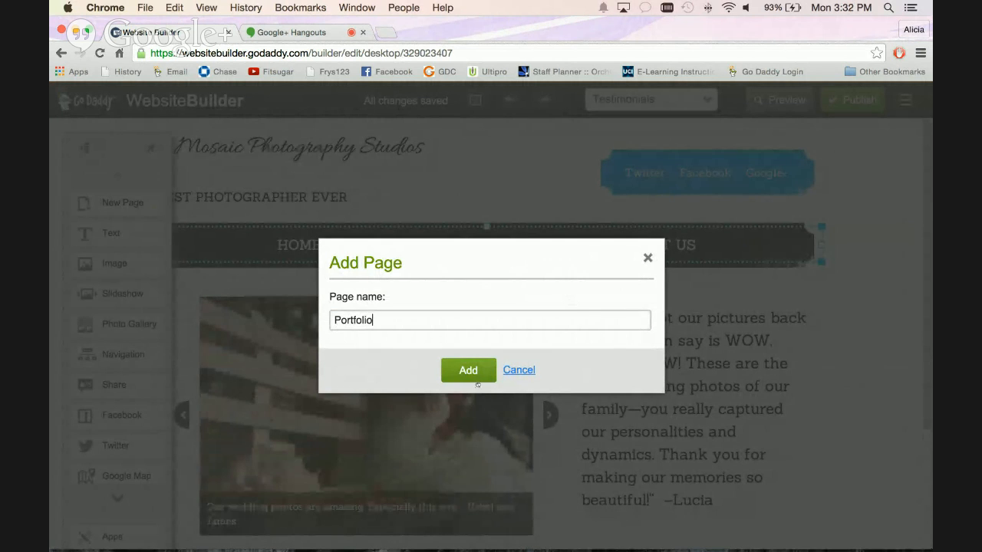
left_click(468, 370)
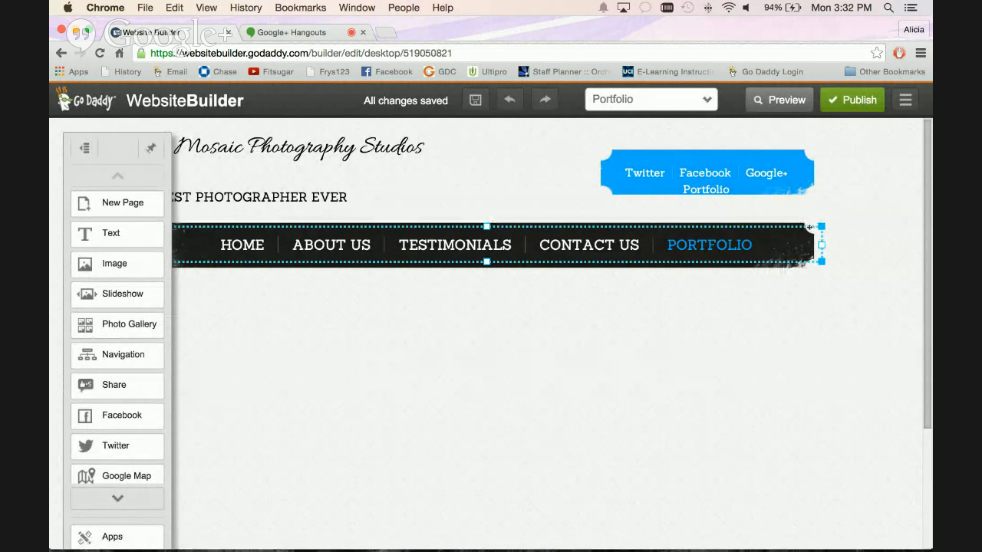
Move Portfolio into the About Us submenu below Shop with Us in the main navigation and save the menu.
left_click(810, 228)
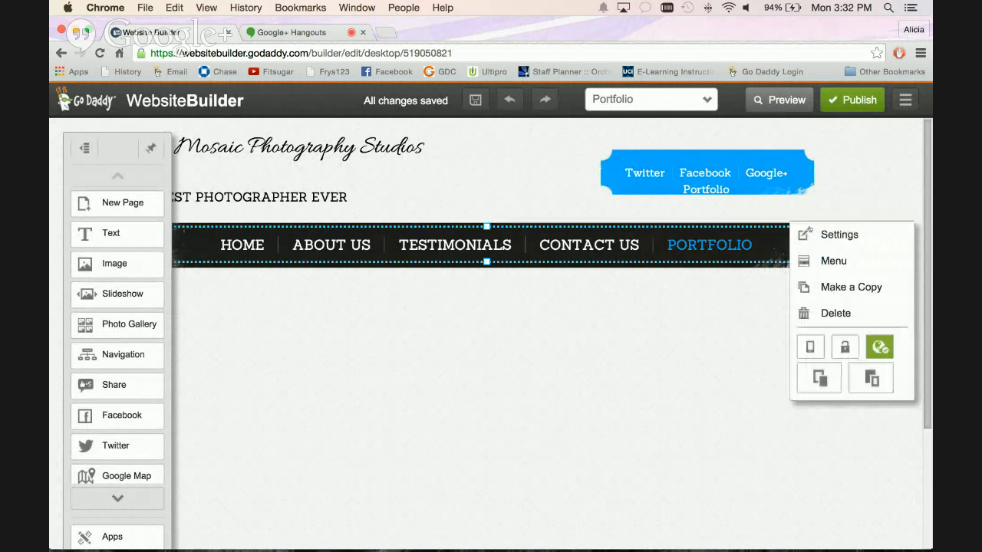
left_click(817, 259)
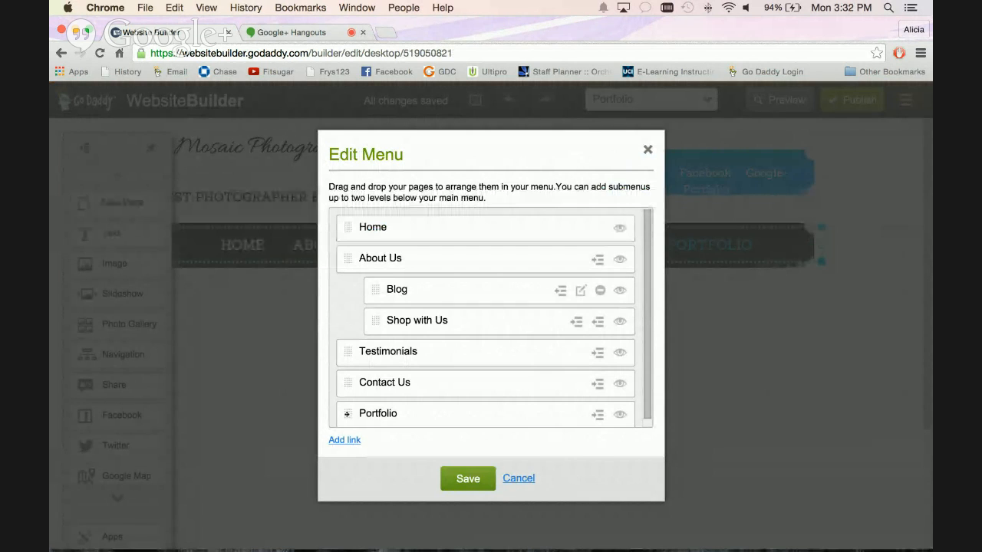
left_click_drag(347, 415, 376, 352)
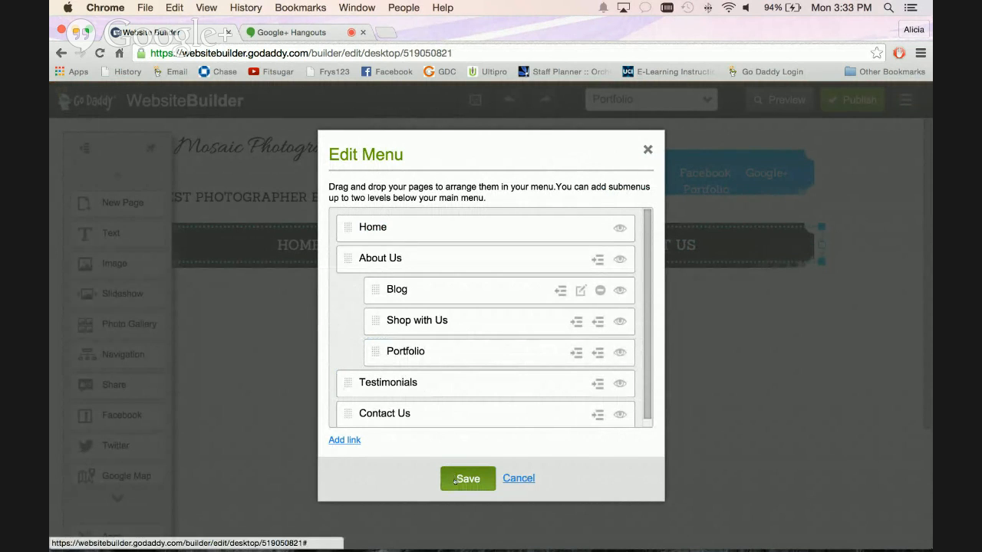
left_click(464, 479)
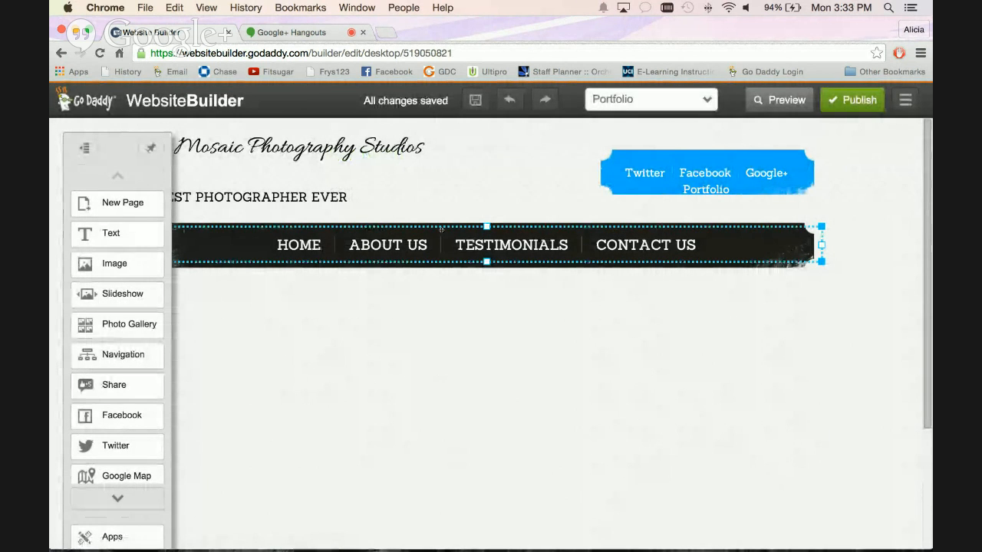
mouse_move(411, 244)
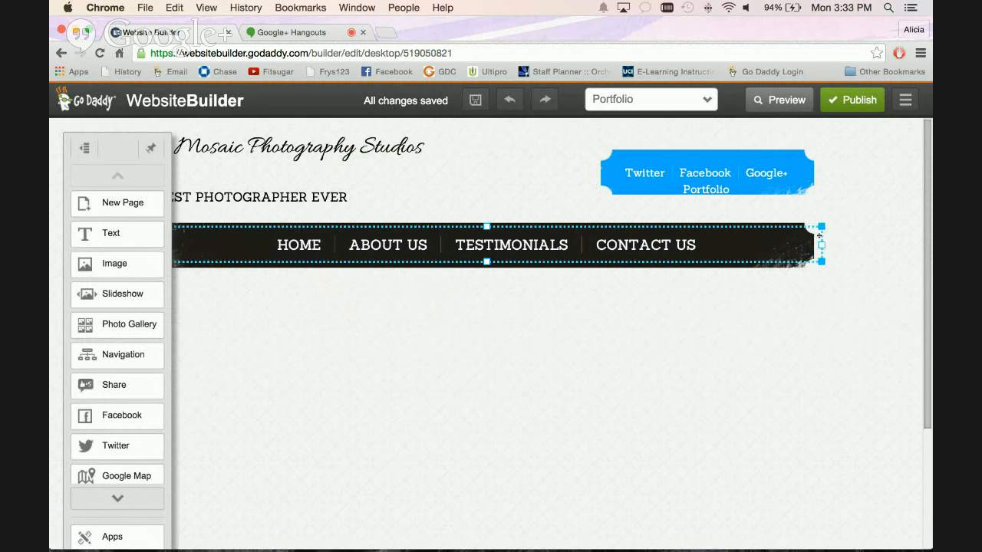
Add a link titled Customer's Site pointing to godaddy.com to the main navigation and save the menu.
left_click(820, 235)
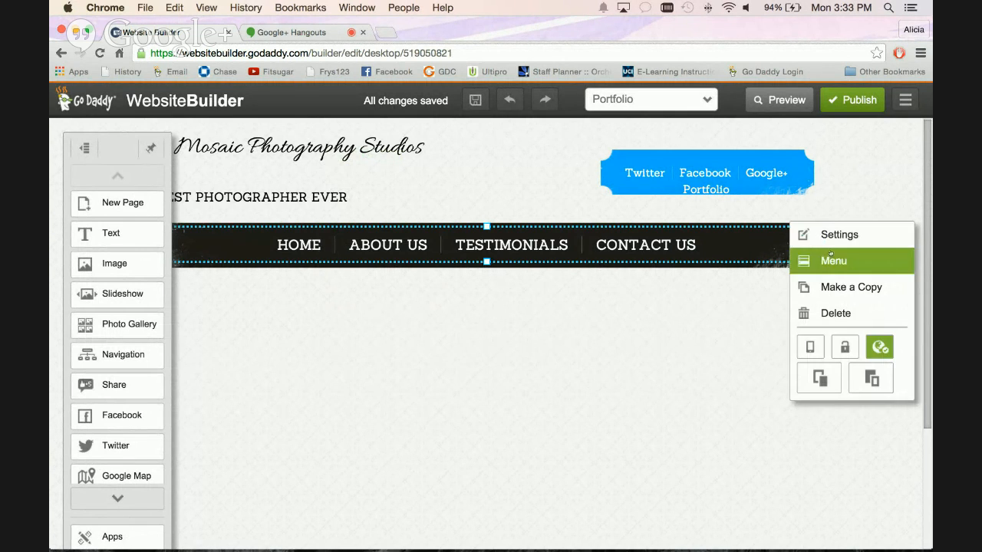
left_click(838, 255)
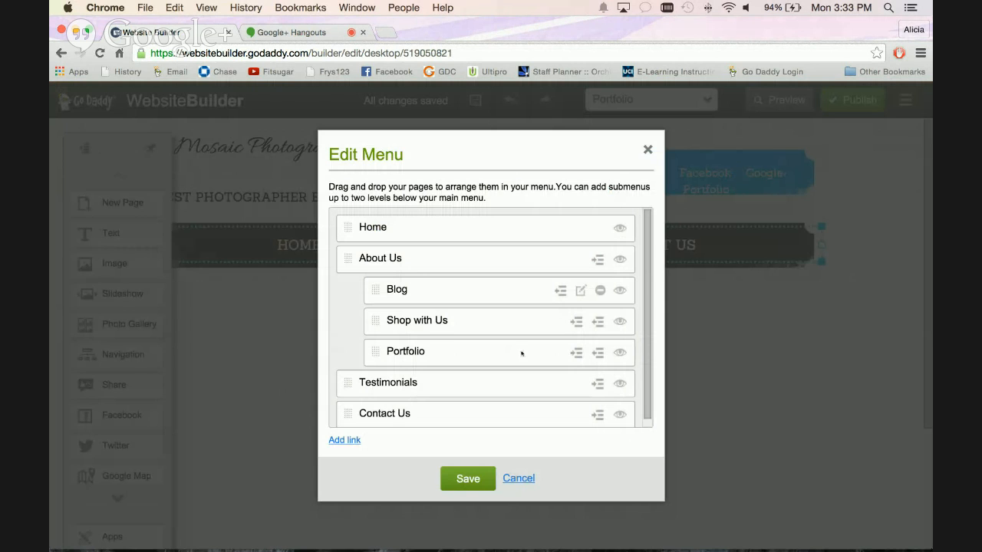
scroll(644, 308, "down", 1)
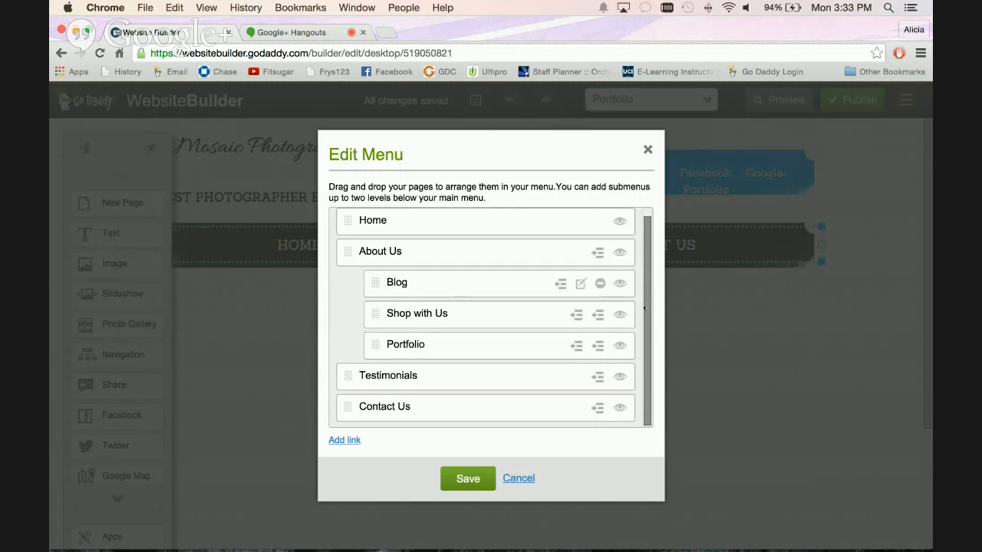
left_click(341, 440)
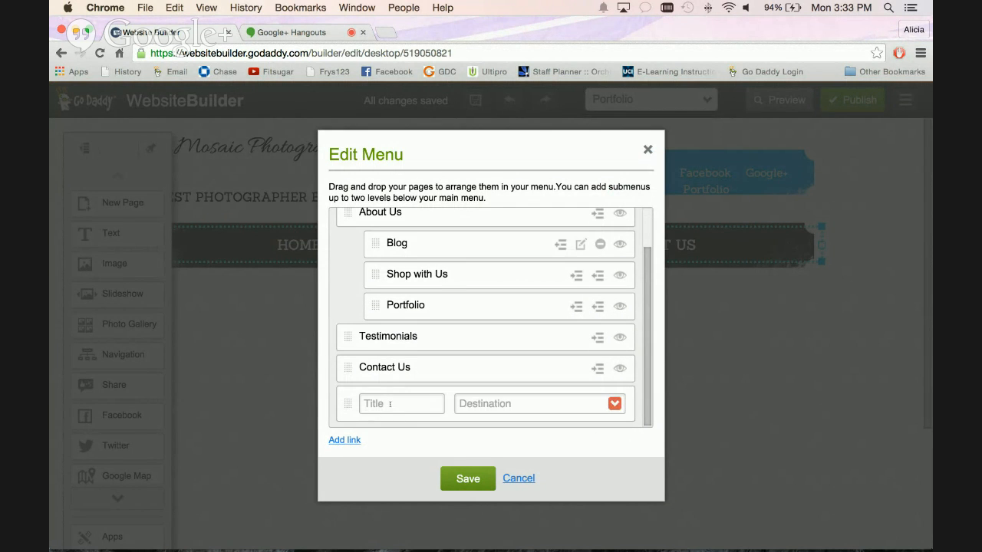
type("C")
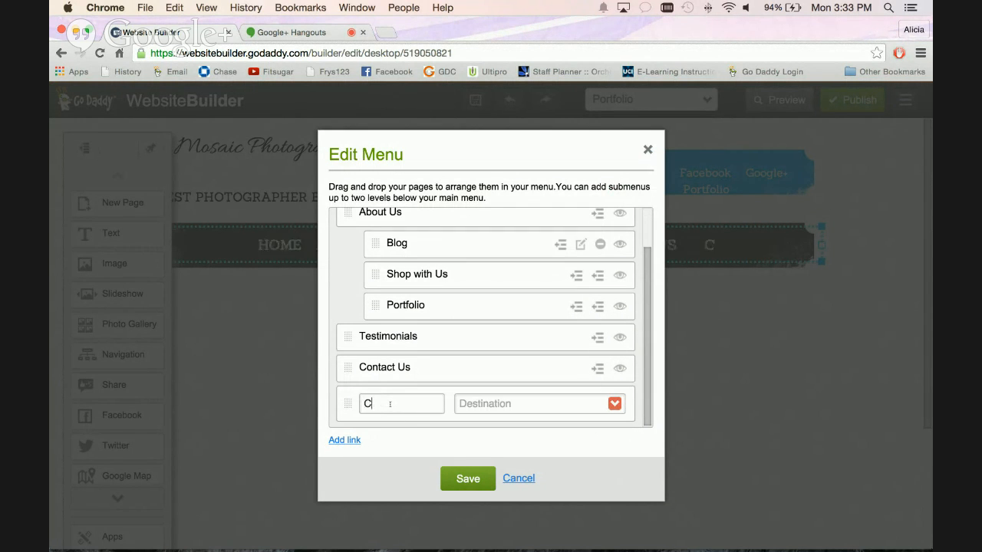
type("ustomer's Site")
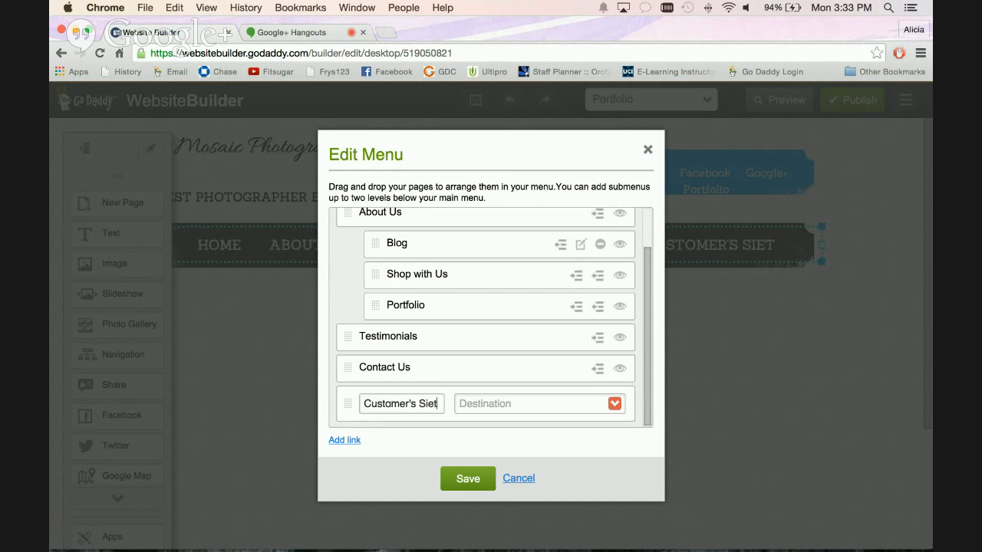
type("godaddy.com")
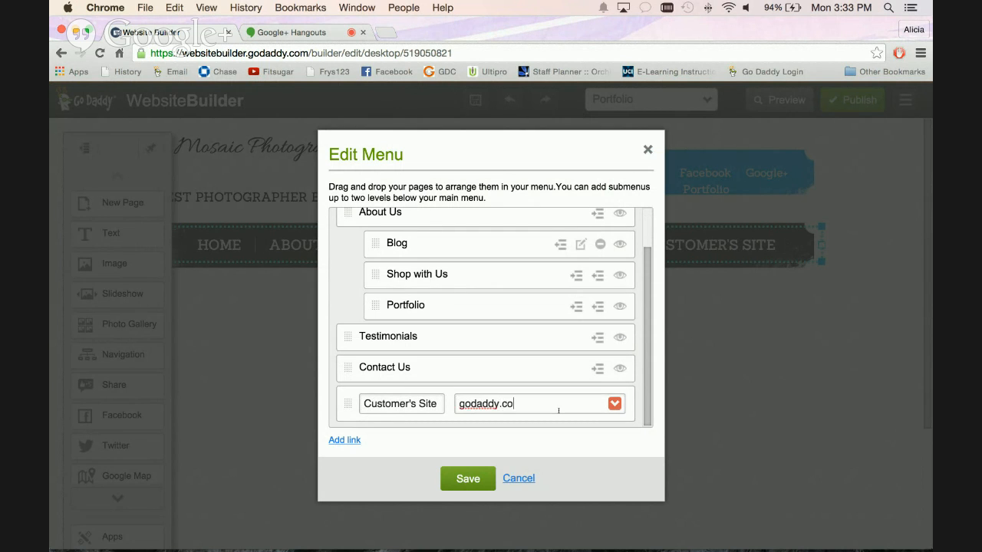
left_click(473, 480)
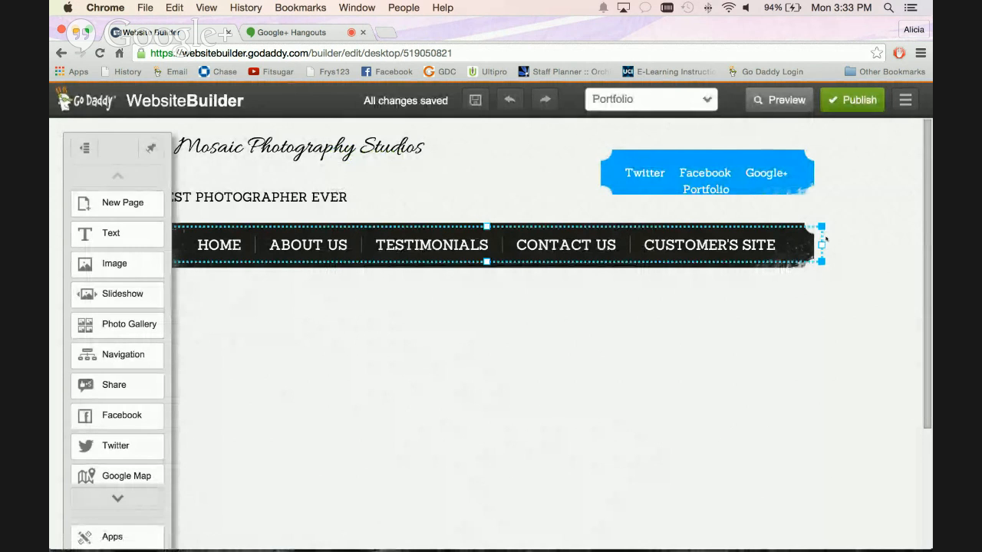
Move the Customer's Site link into the About Us submenu below Portfolio and save the menu.
left_click(812, 230)
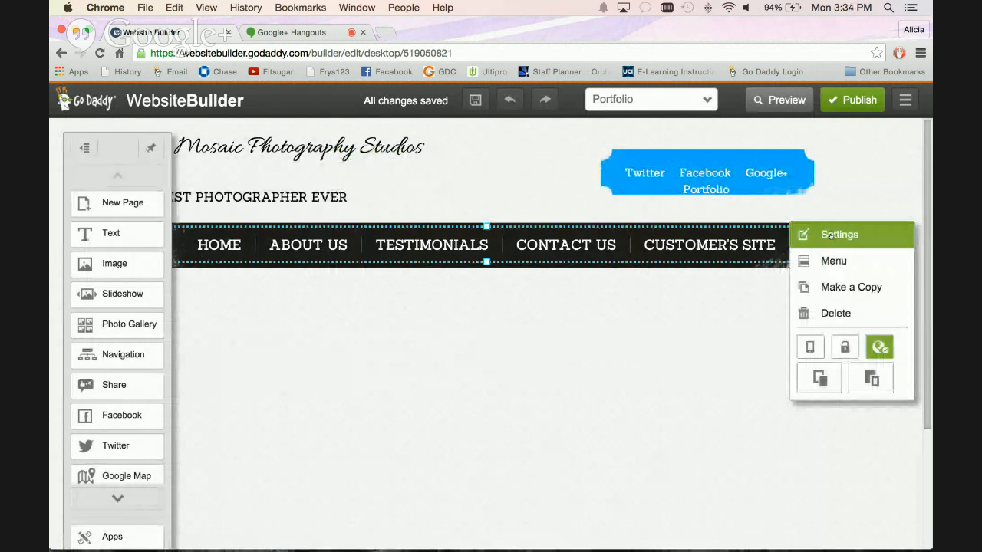
left_click(834, 261)
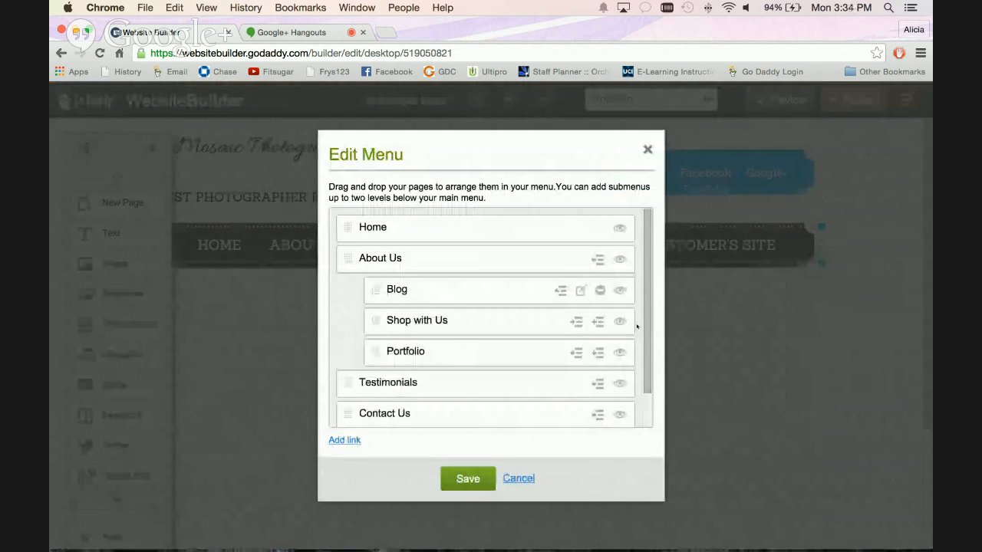
scroll(450, 412, "down", 2)
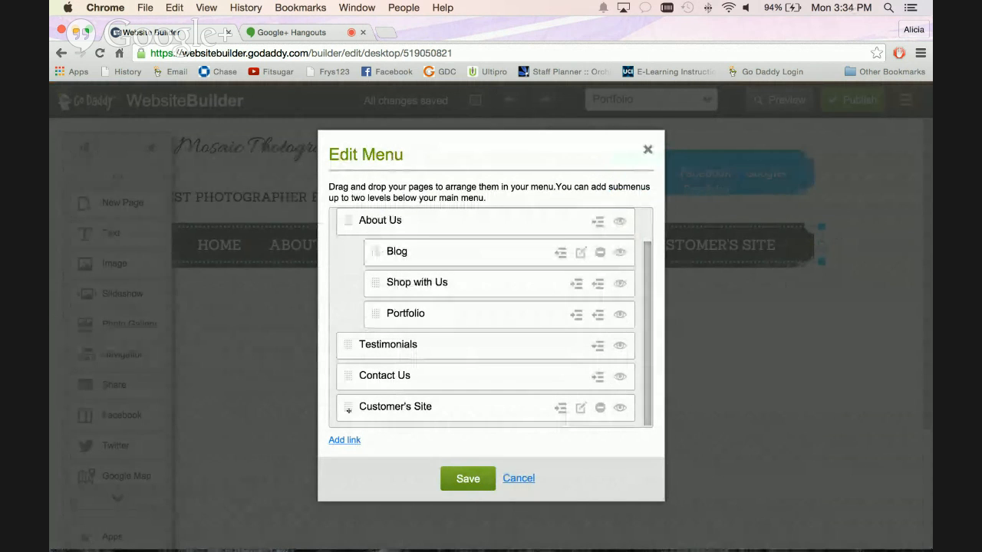
left_click_drag(343, 411, 375, 352)
left_click(457, 478)
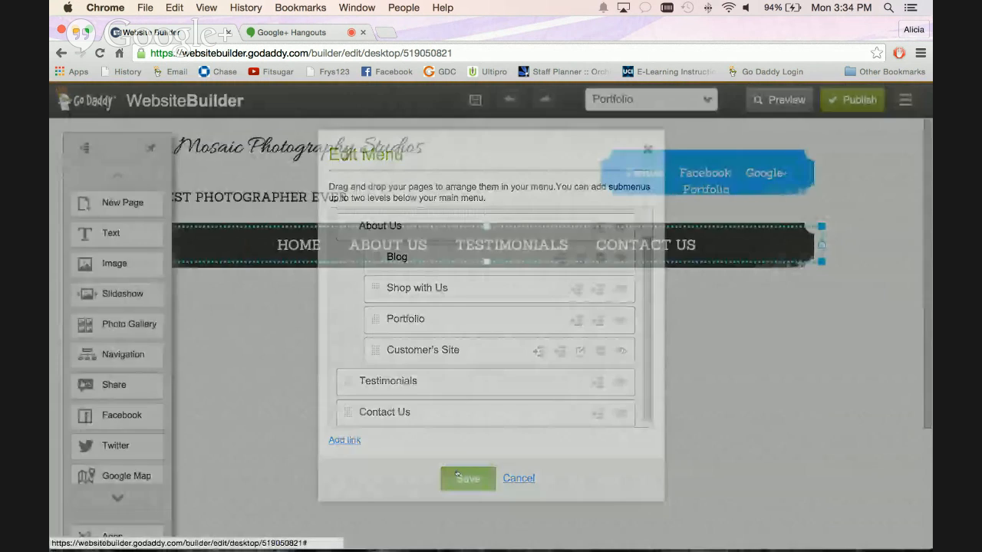
Test the Customer's Site link from the About Us submenu and close the page it opens.
mouse_move(410, 246)
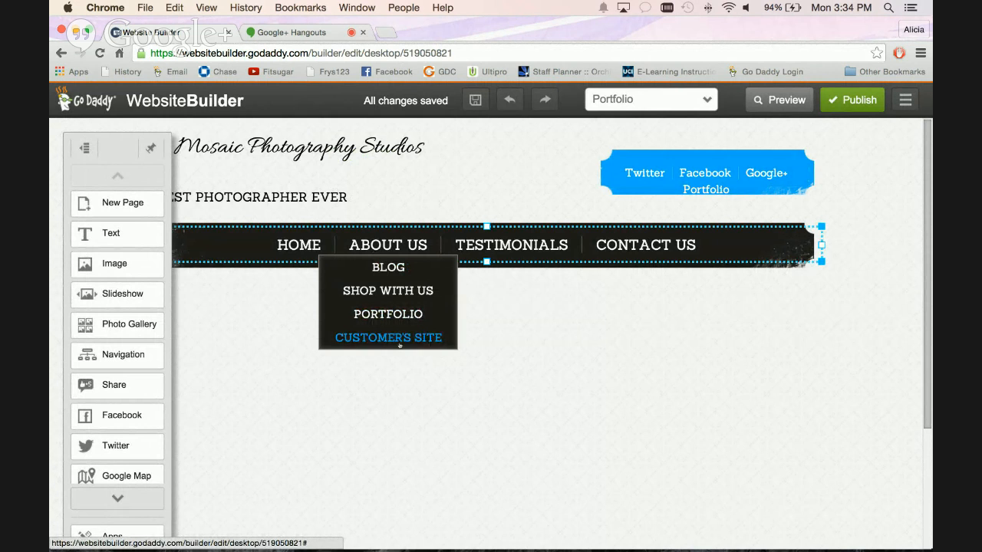
left_click(399, 342)
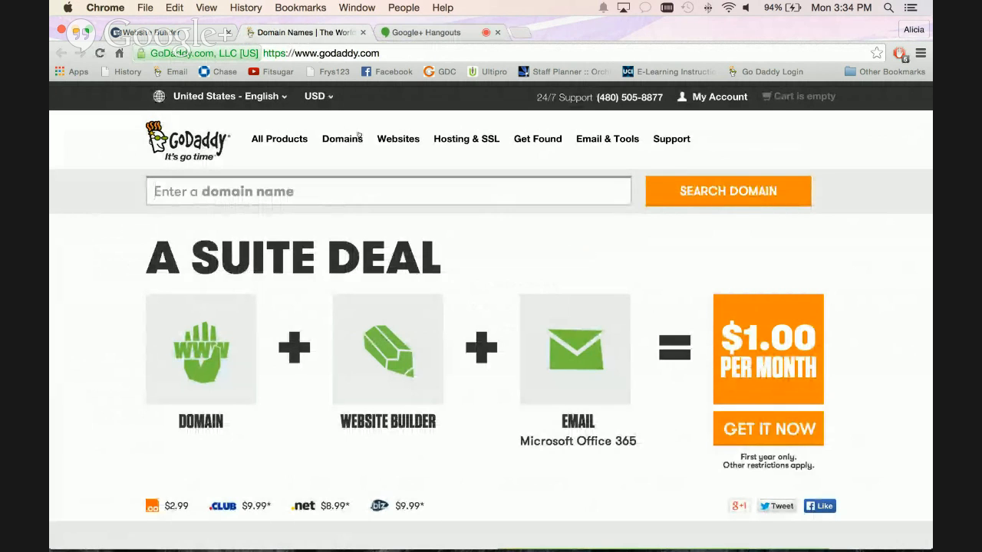
left_click(363, 33)
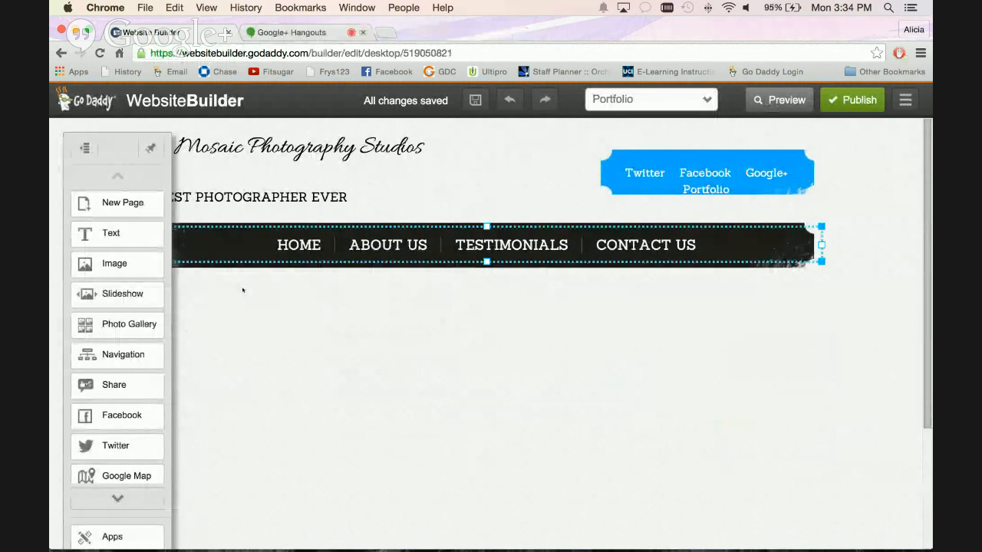
Open the Home page from the main navigation and look over its About Me and Contact Me sections.
left_click(299, 245)
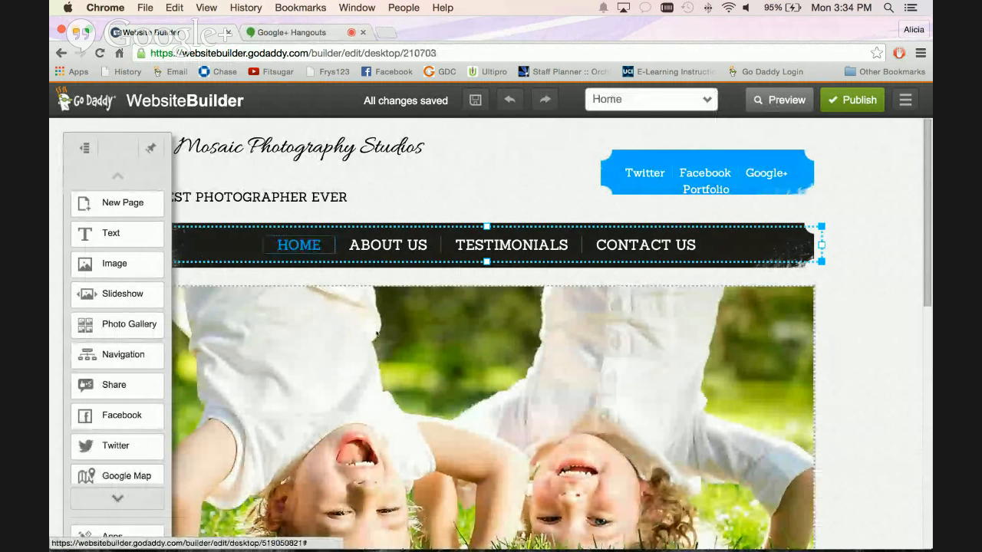
scroll(376, 334, "down", 10)
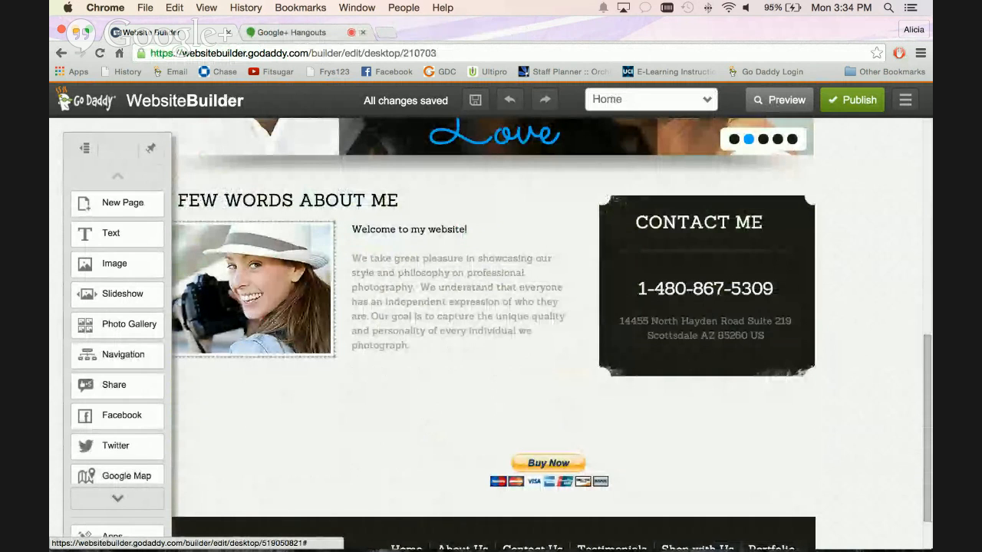
scroll(274, 320, "up", 2)
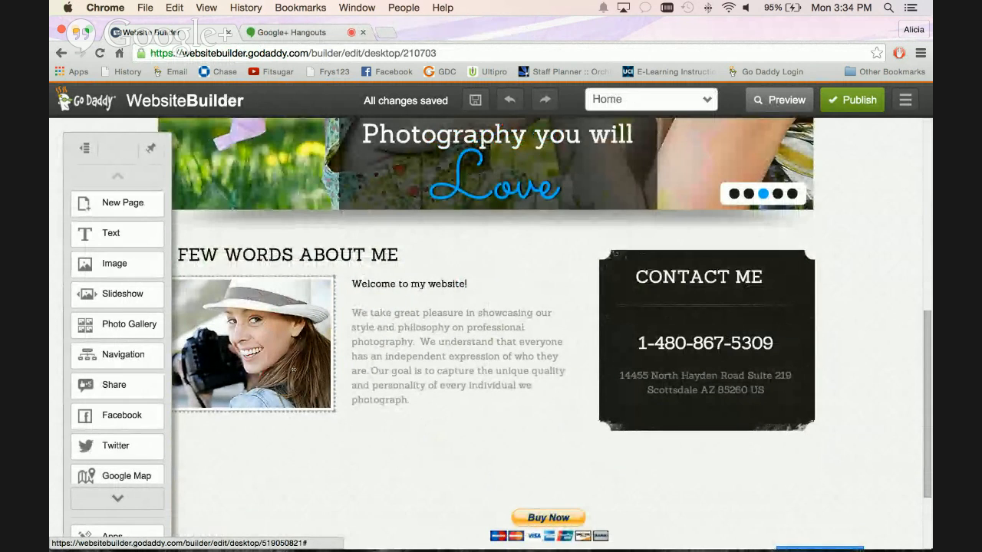
scroll(296, 372, "down", 1)
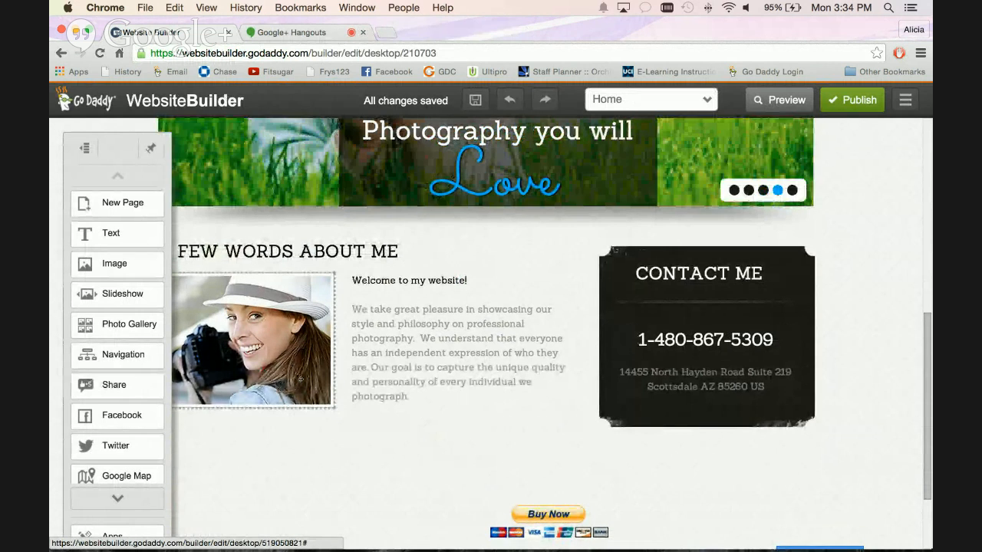
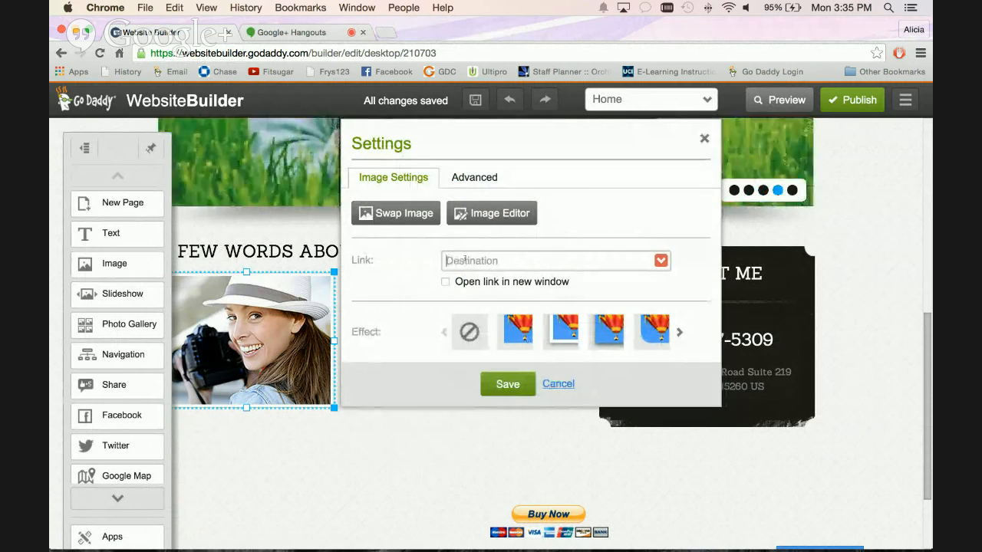
Link the About Me photo on the Home page to godaddy.com and save the image settings.
type("godaddy.com")
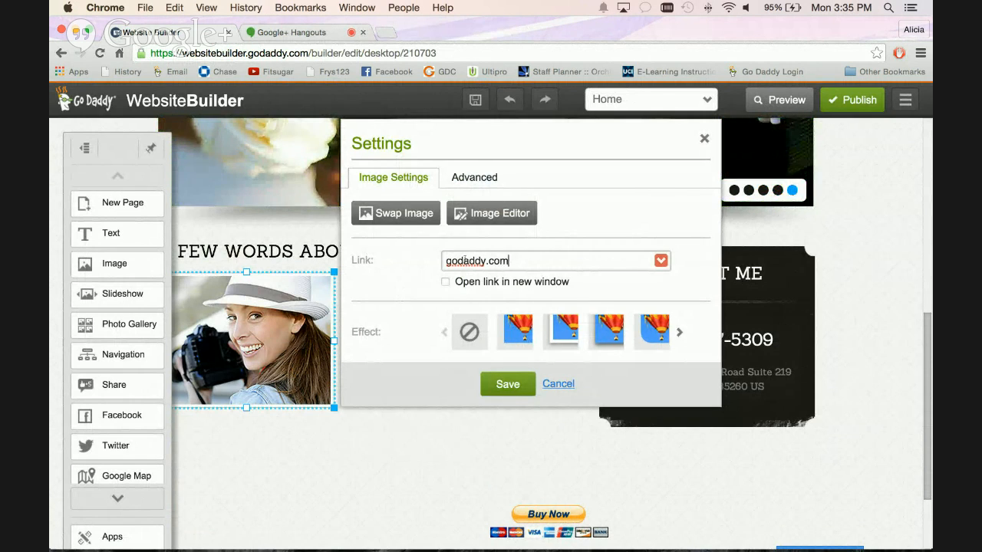
left_click(508, 384)
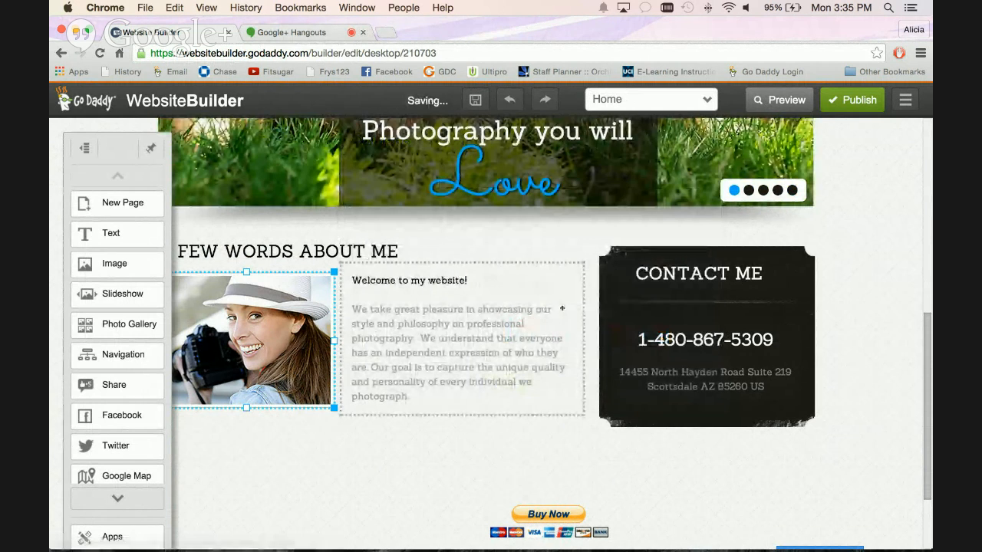
Preview the site, test the godaddy.com link on the About Me photo, and return to the editor.
left_click(771, 101)
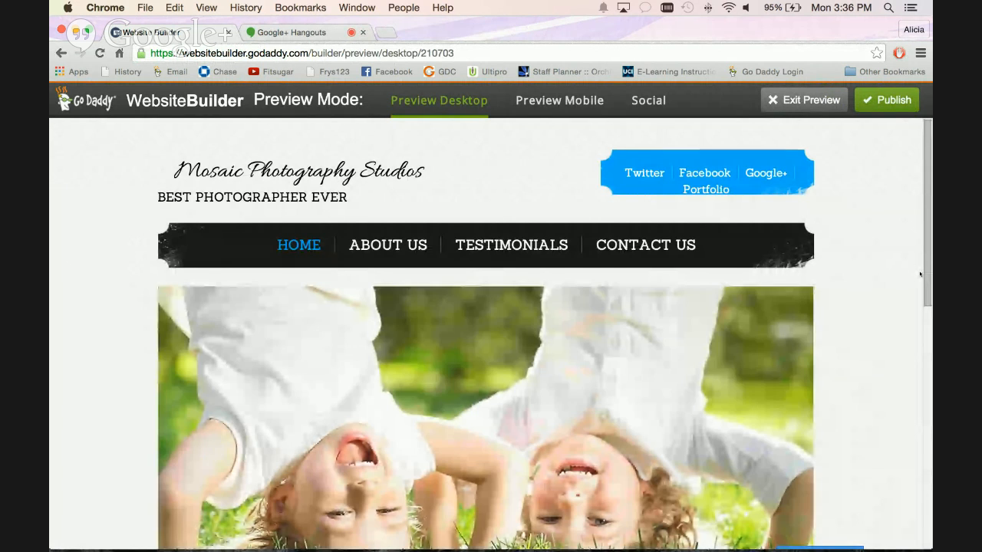
scroll(930, 265, "down", 6)
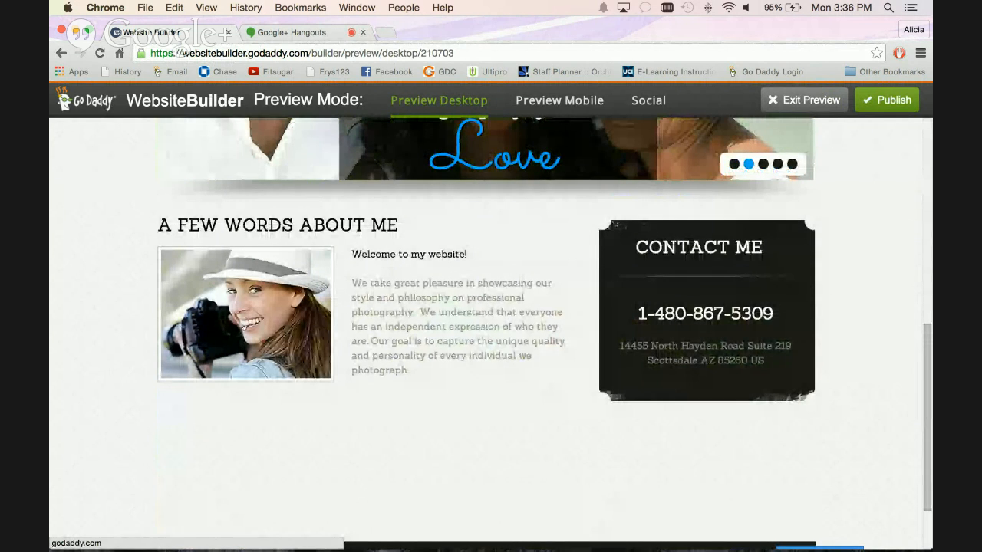
left_click(244, 320)
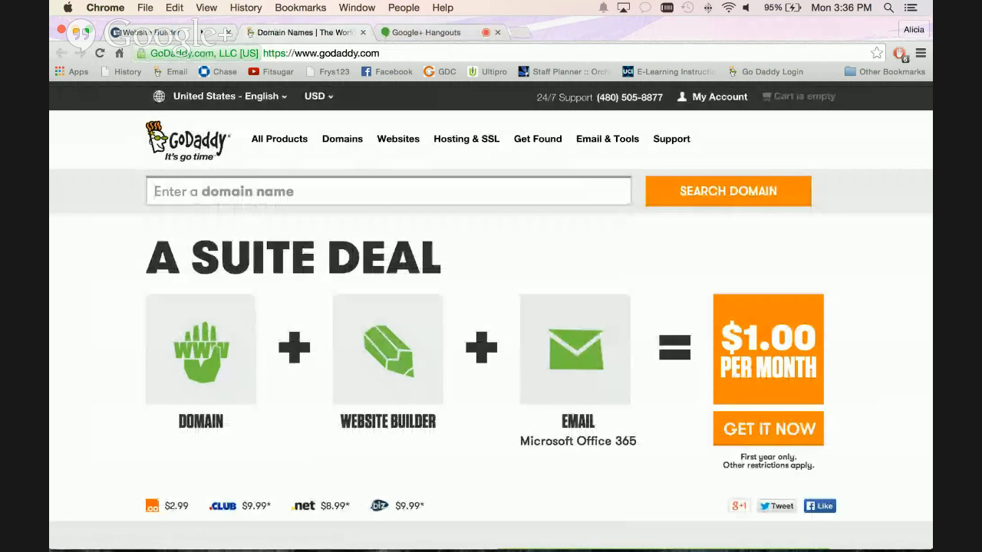
left_click(172, 33)
left_click(799, 105)
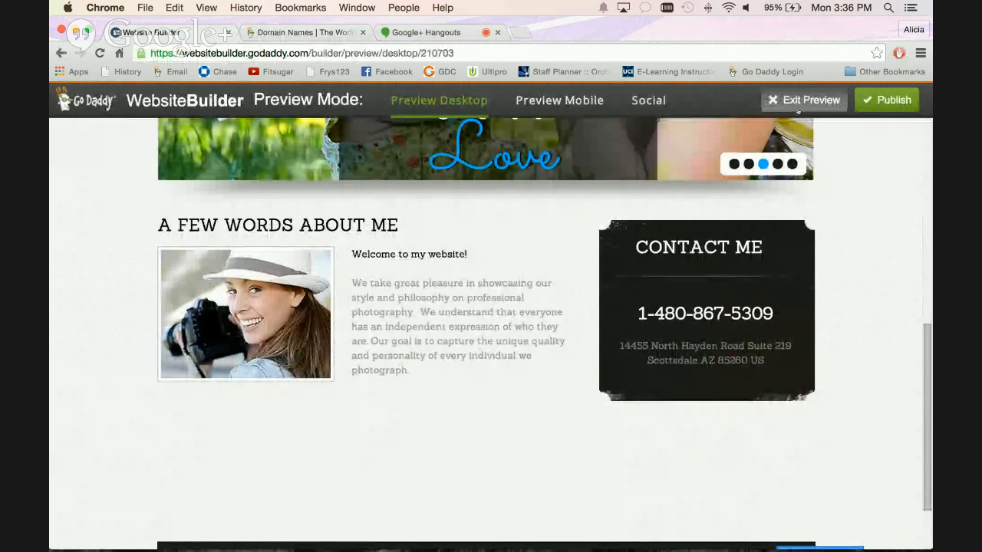
Replace the About Me photo's link destination with the Contact Us page and save the image settings.
scroll(491, 330, "down", 5)
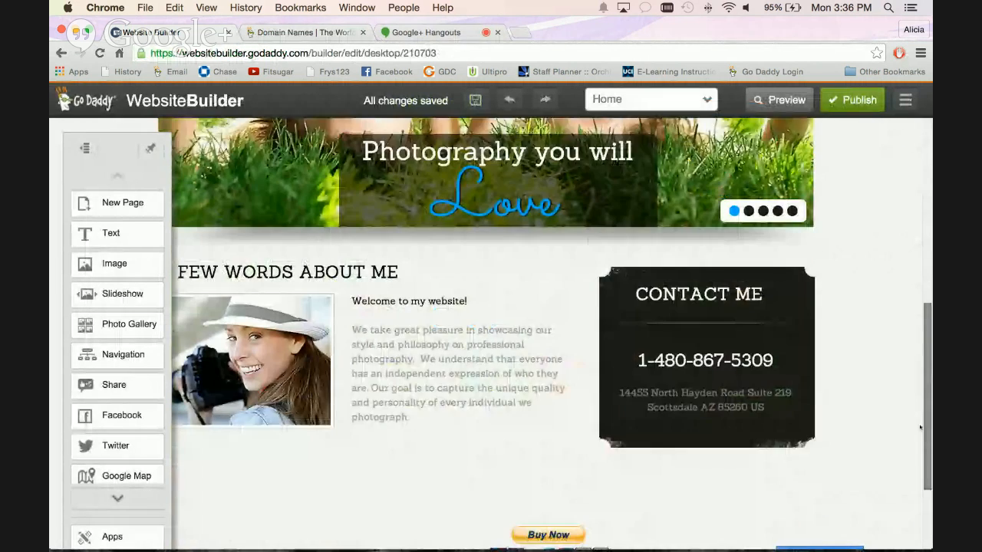
left_click(296, 278)
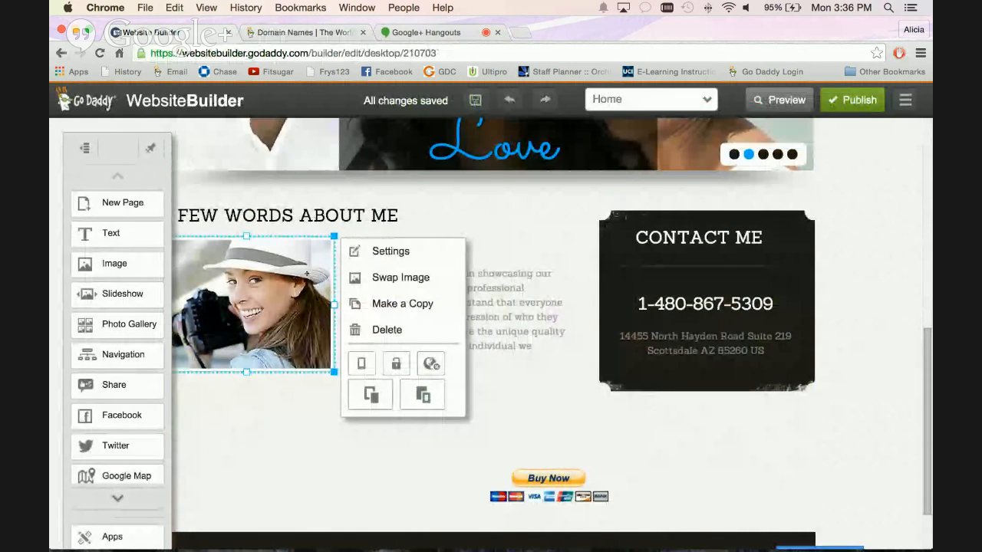
left_click(387, 251)
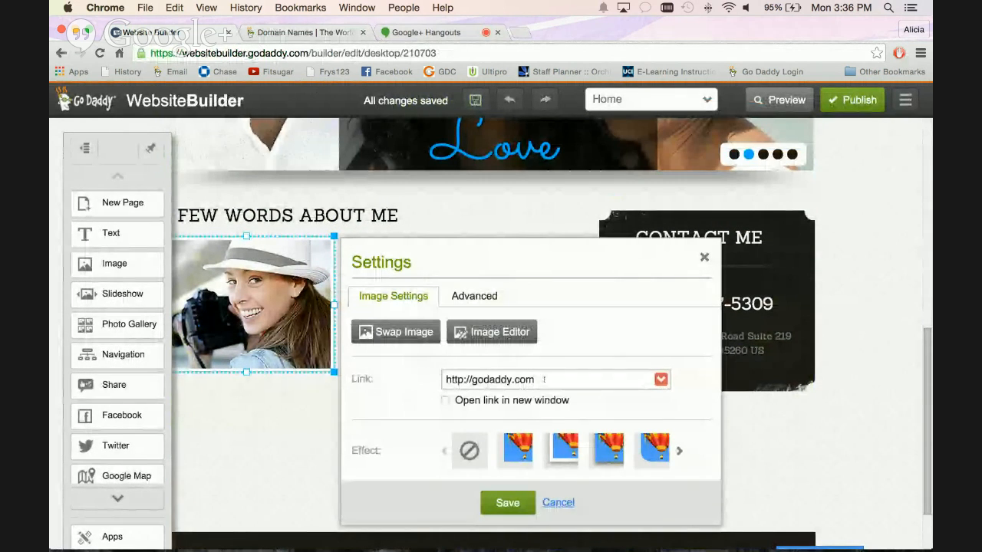
key("super+a")
key("BackSpace")
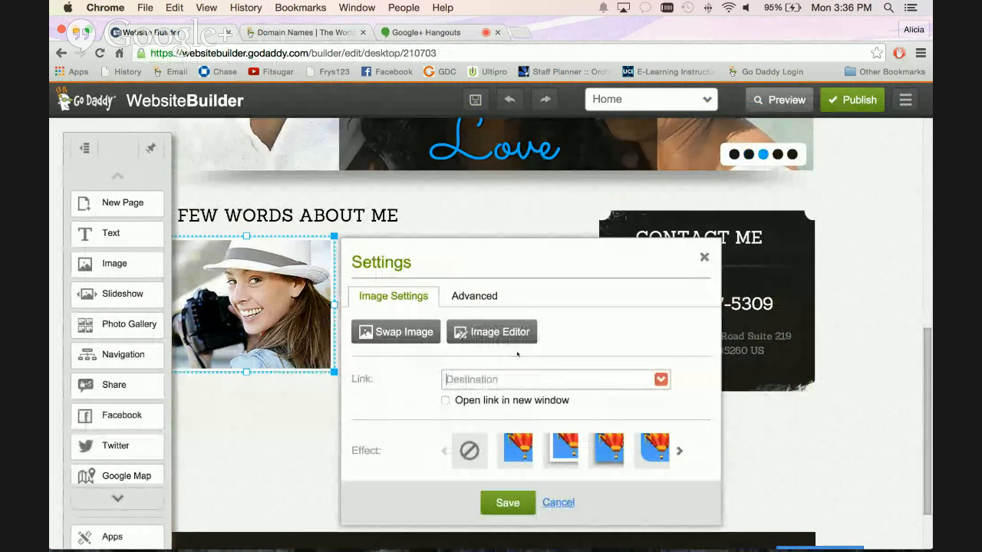
left_click(662, 380)
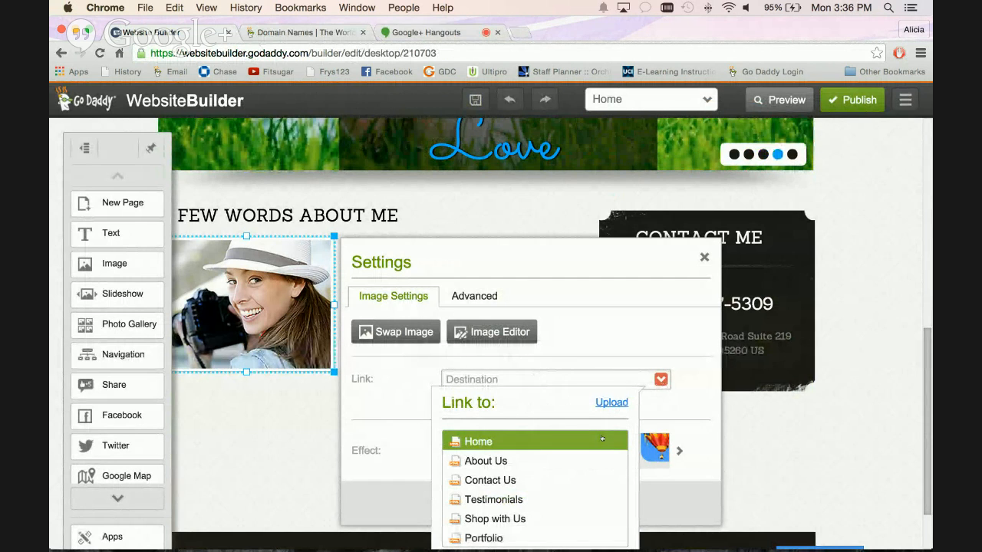
left_click(569, 480)
left_click(507, 502)
left_click(304, 308)
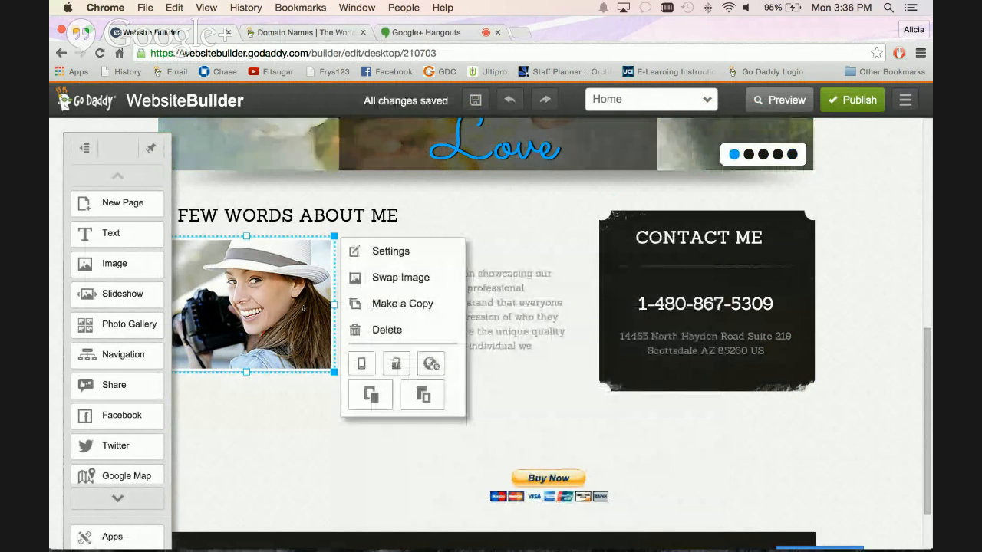
Preview the site, test that the About Me photo leads to the Contact Us page, and exit the preview.
left_click(798, 102)
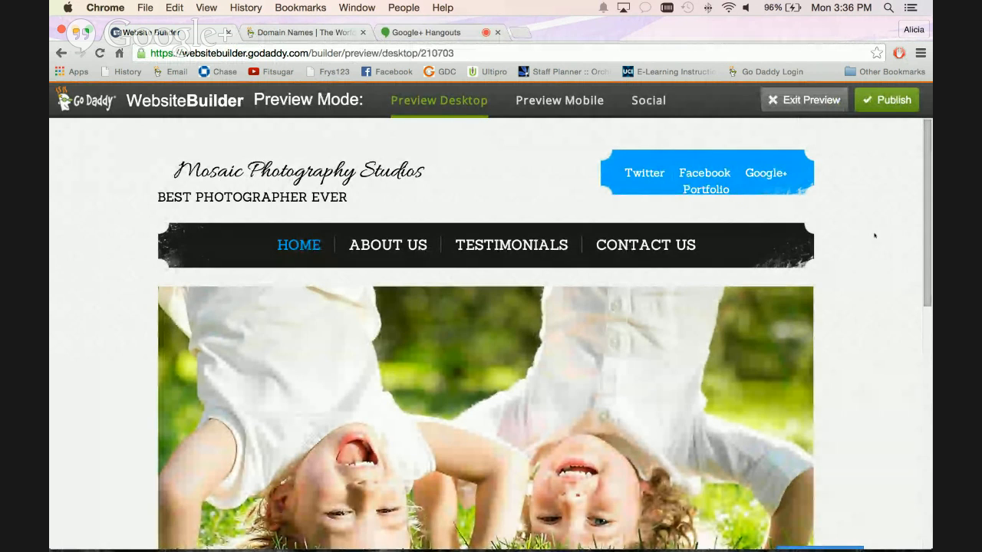
scroll(894, 420, "down", 10)
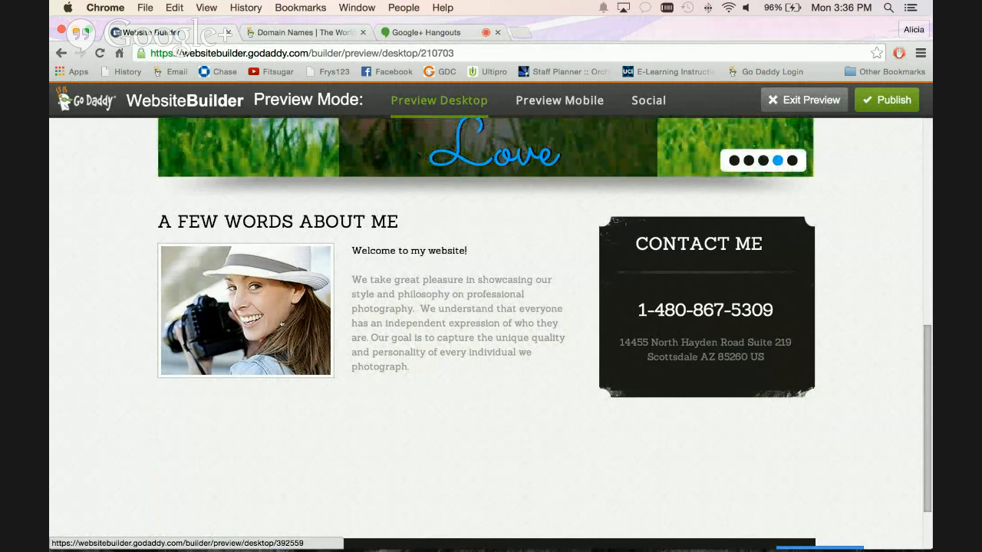
left_click(282, 324)
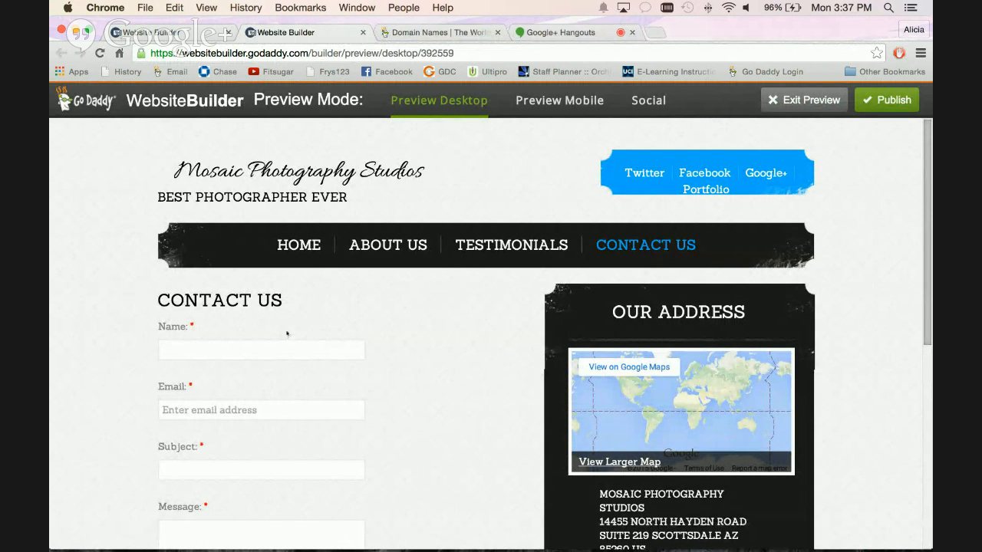
left_click(790, 100)
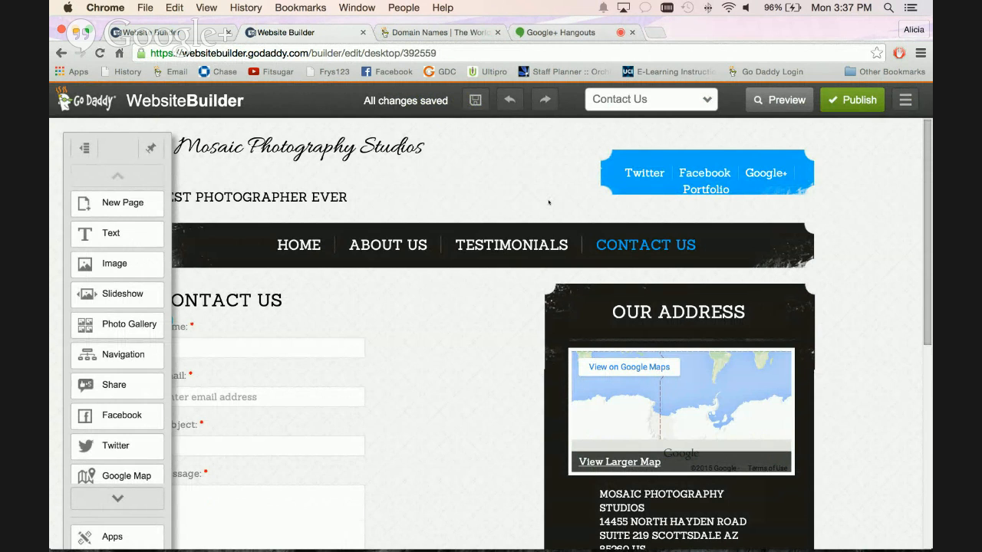
Open the Home page from the main navigation and go to its A Few Words About Me section.
left_click(152, 148)
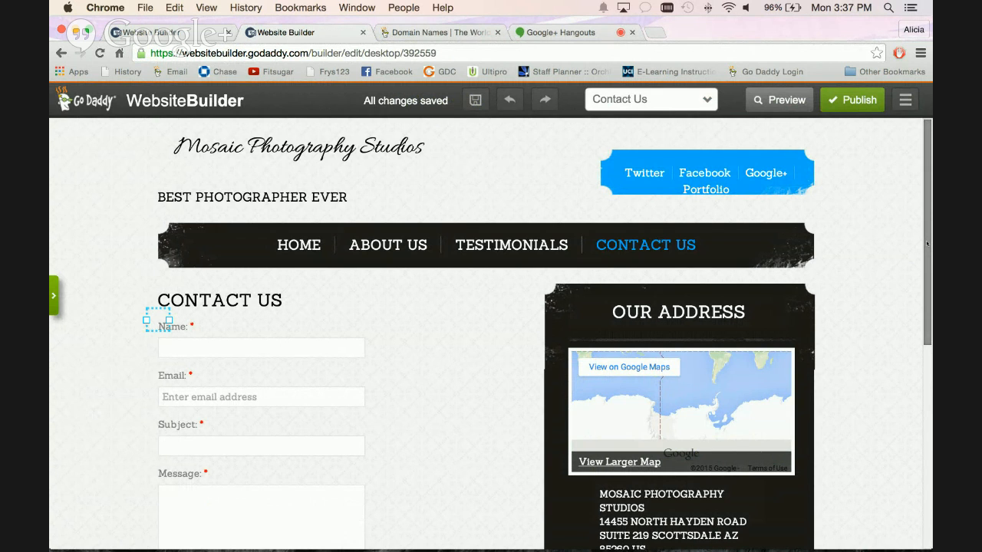
left_click_drag(927, 244, 913, 262)
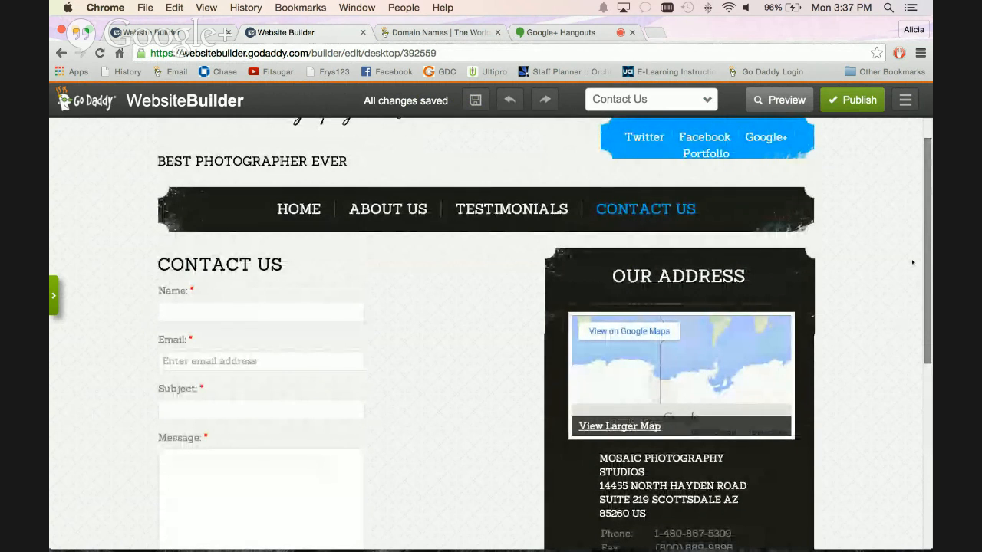
left_click(299, 209)
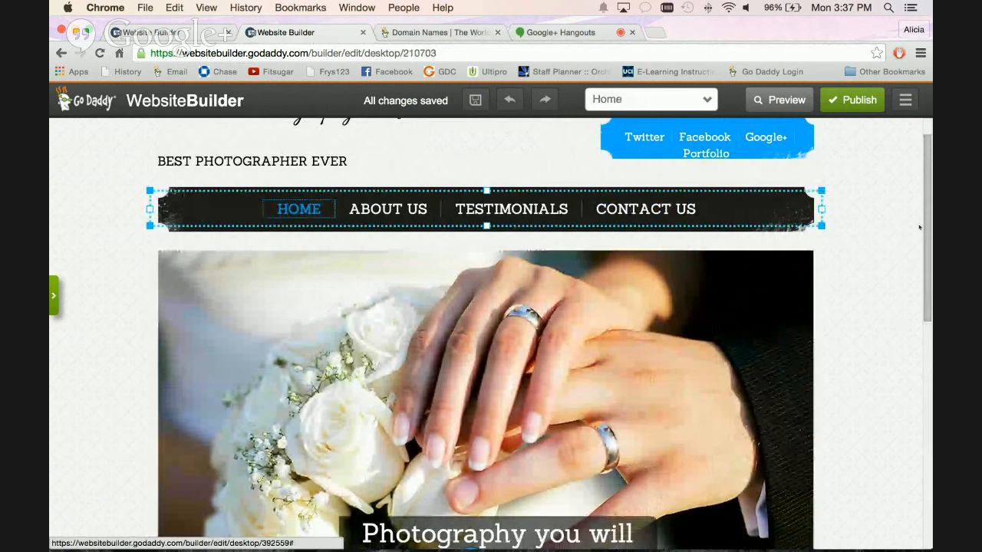
left_click_drag(927, 220, 905, 350)
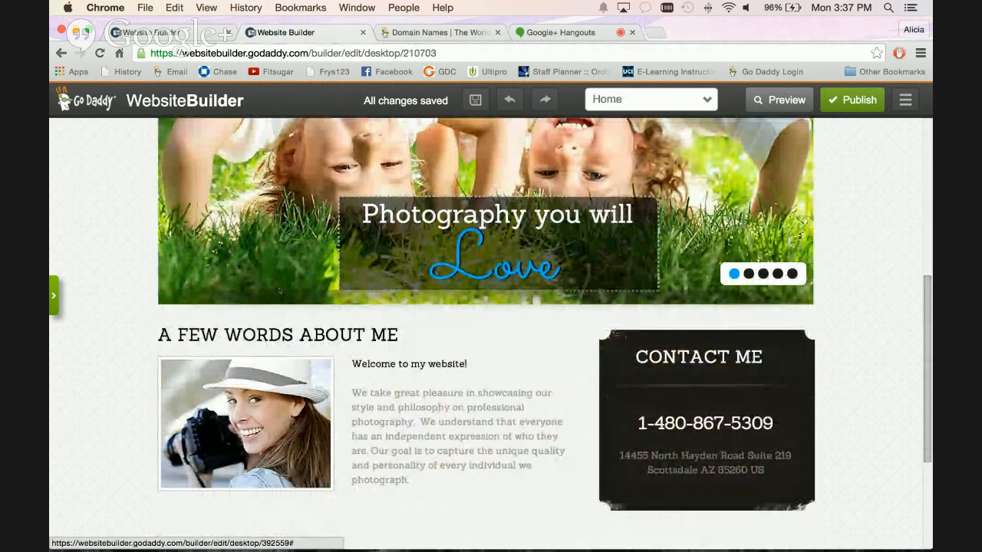
left_click(55, 297)
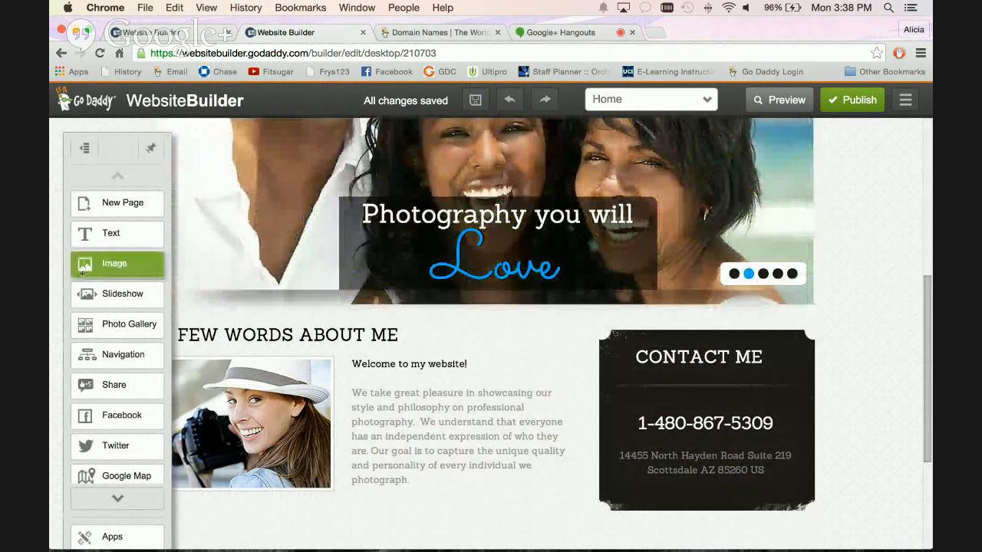
Add the sentence "Read my book here!" at the end of the welcome text in the About Me section.
left_click(440, 481)
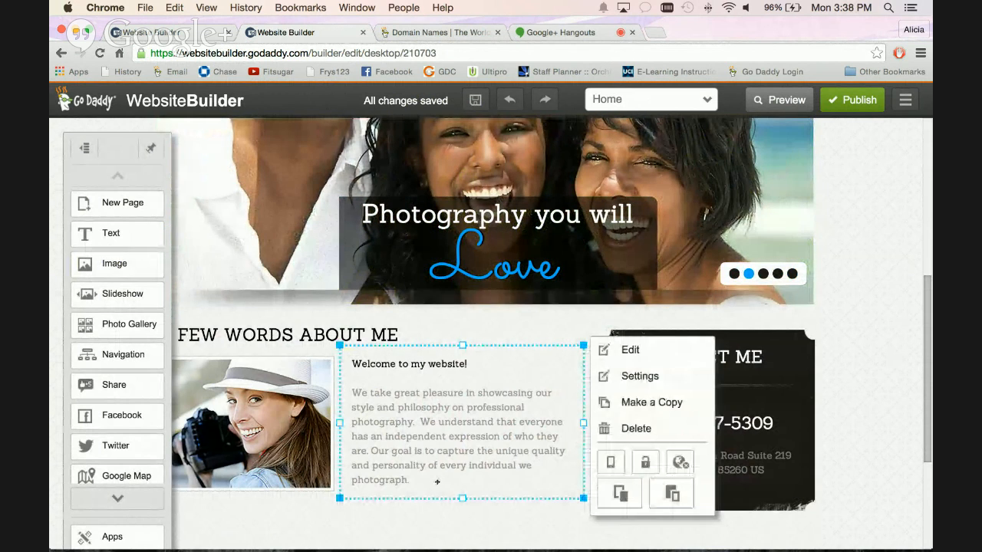
left_click(432, 478)
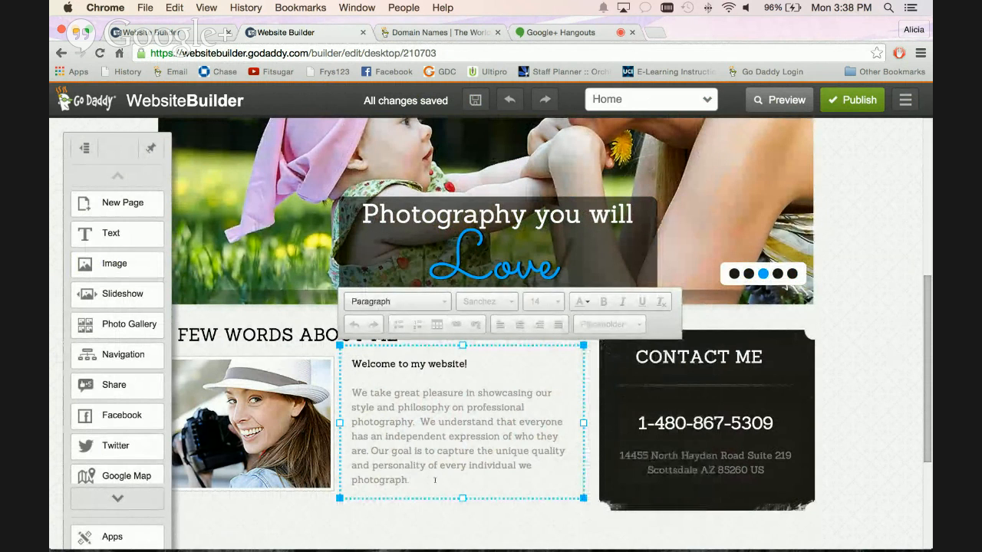
type("Read my book here")
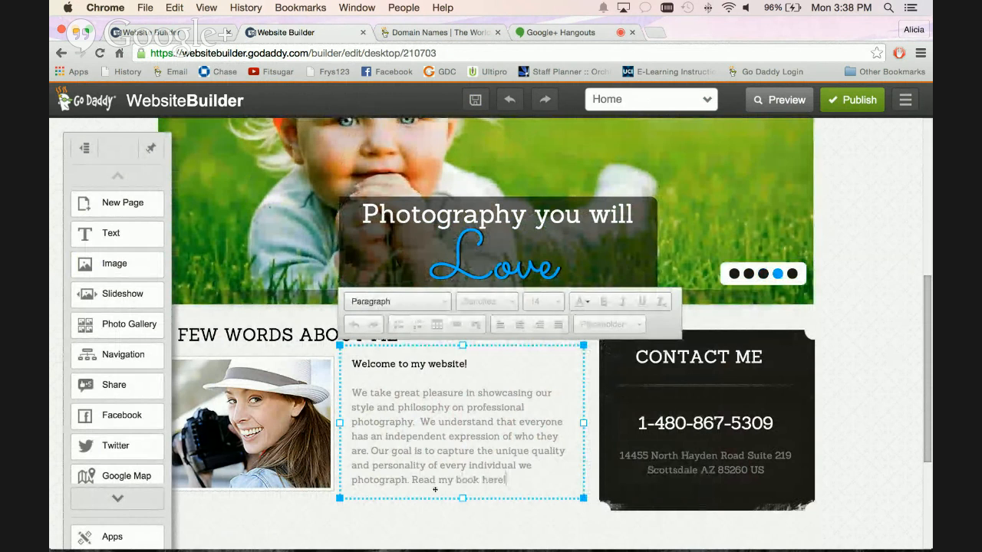
type("!")
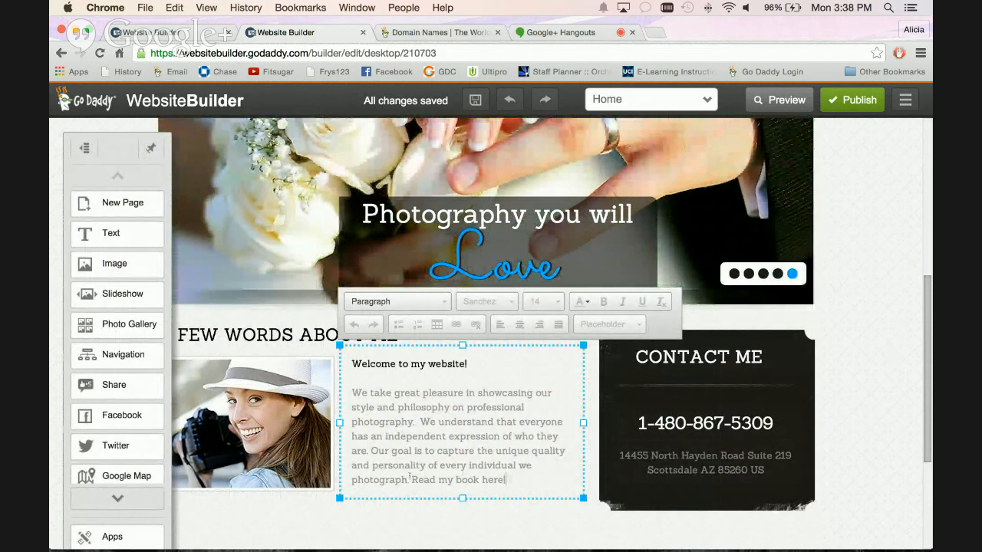
Select the sentence "Read my book here!" in the welcome text for editing.
left_click_drag(412, 480, 478, 485)
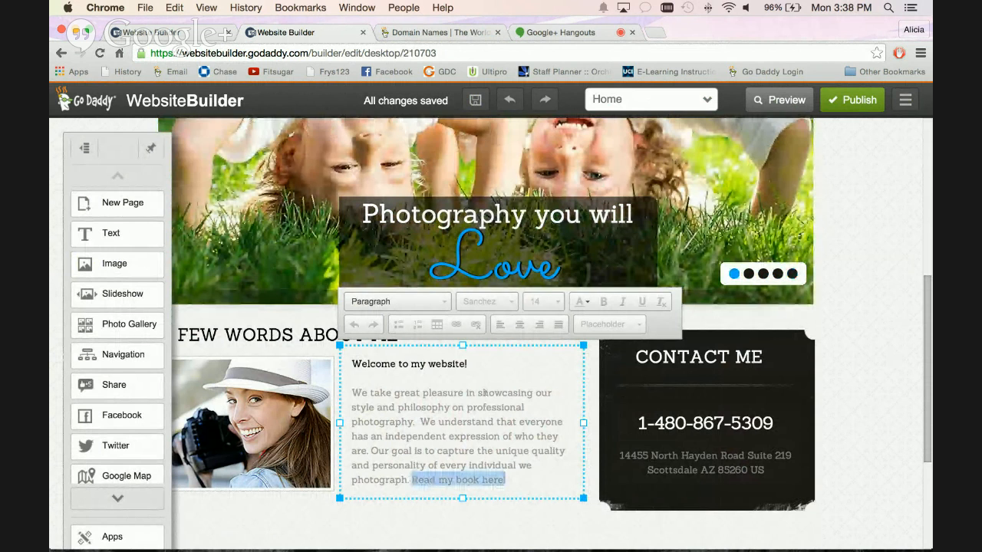
left_click_drag(653, 337, 582, 419)
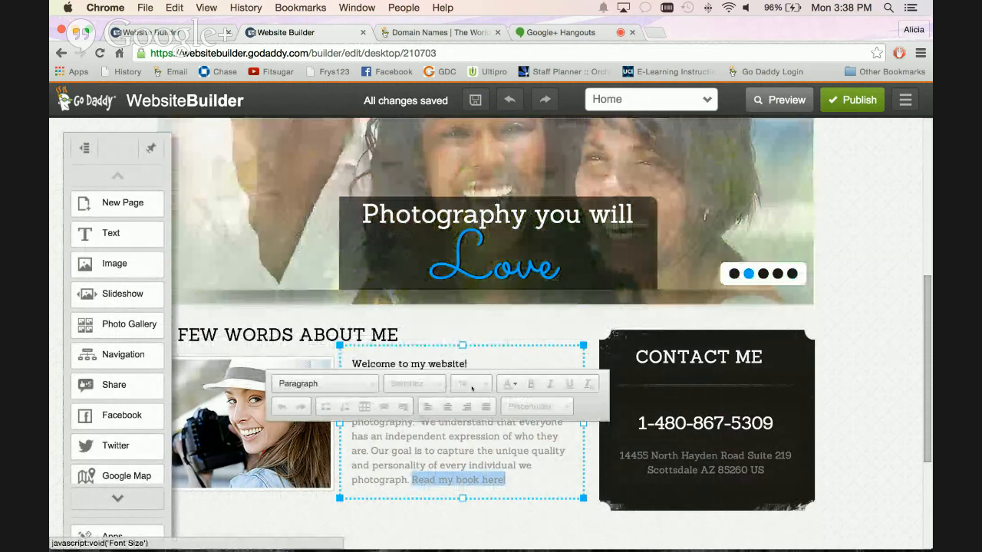
left_click(499, 502)
left_click(498, 486)
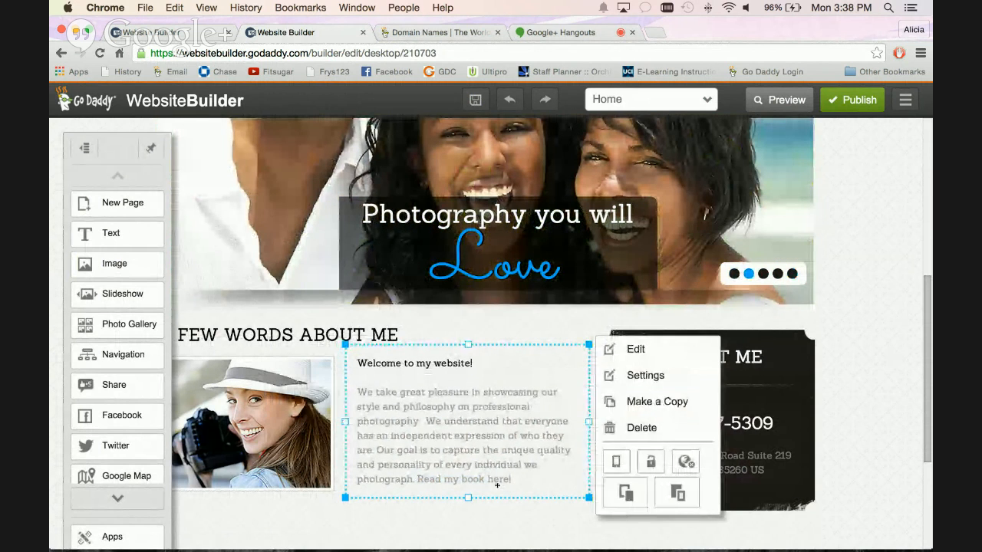
left_click(511, 480)
left_click_drag(511, 480, 417, 480)
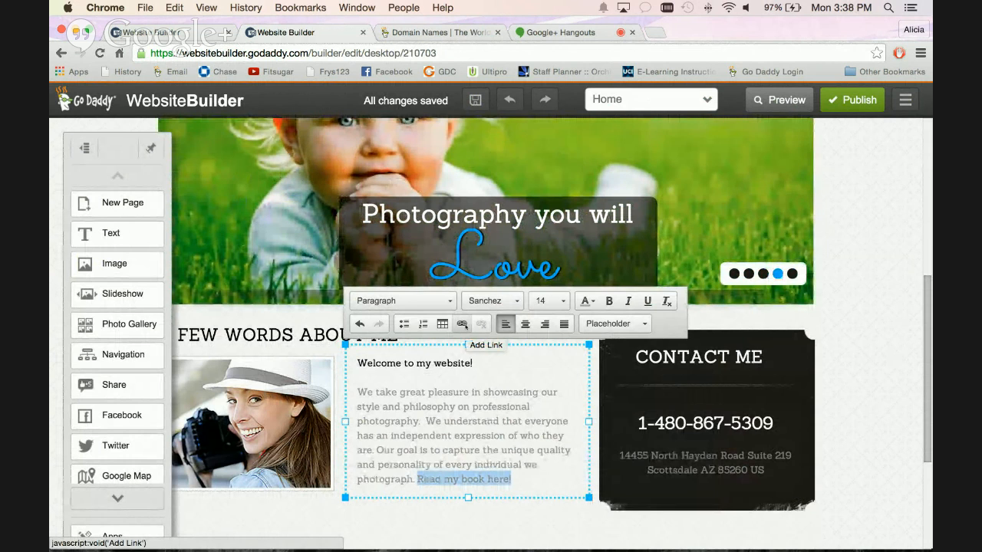
Examine the page list and file upload option for linking the selected sentence, and leave without inserting a link.
left_click(461, 324)
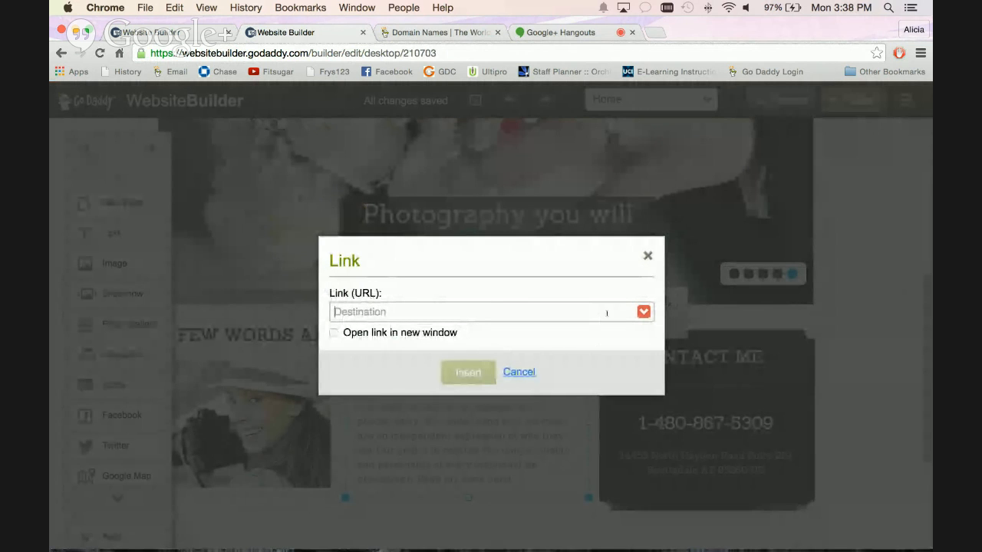
left_click(644, 312)
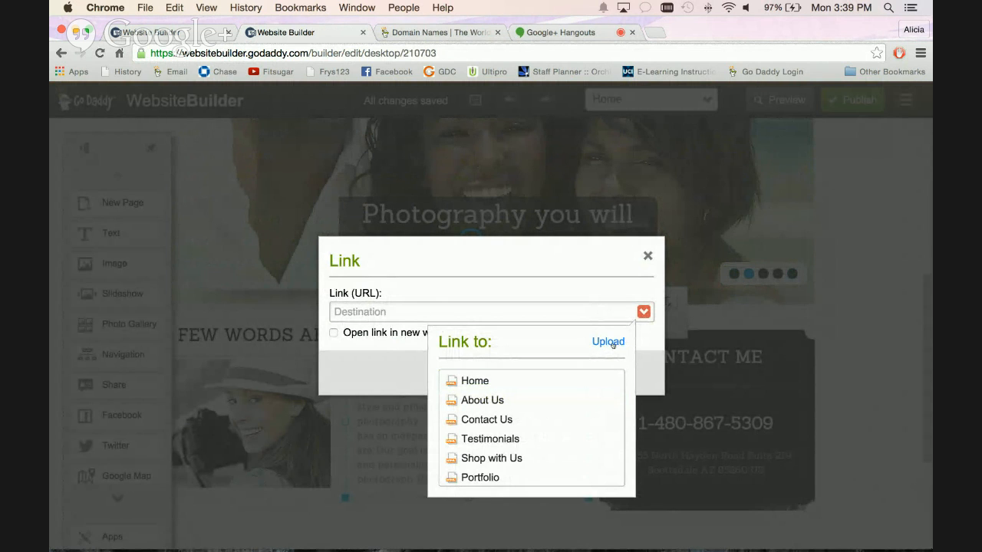
left_click(608, 342)
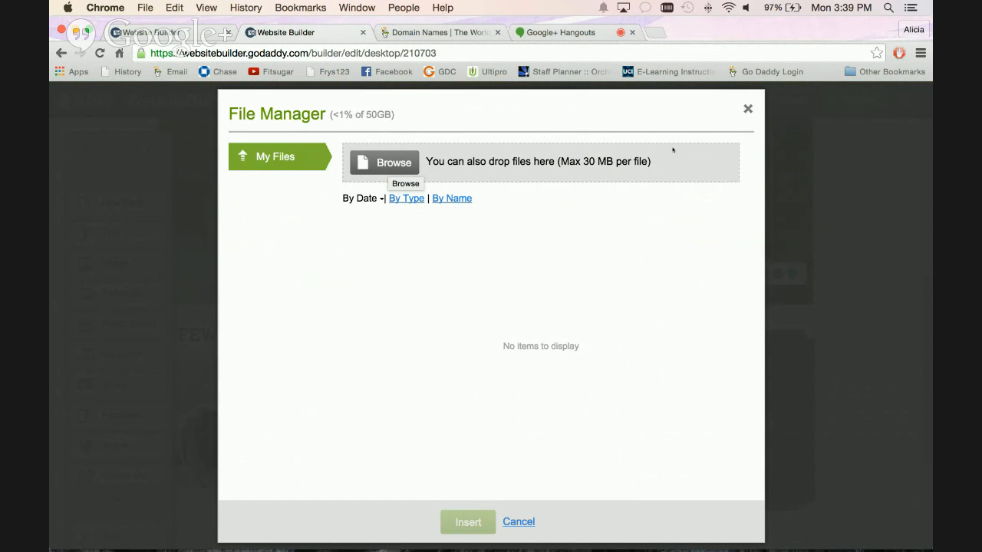
left_click(748, 109)
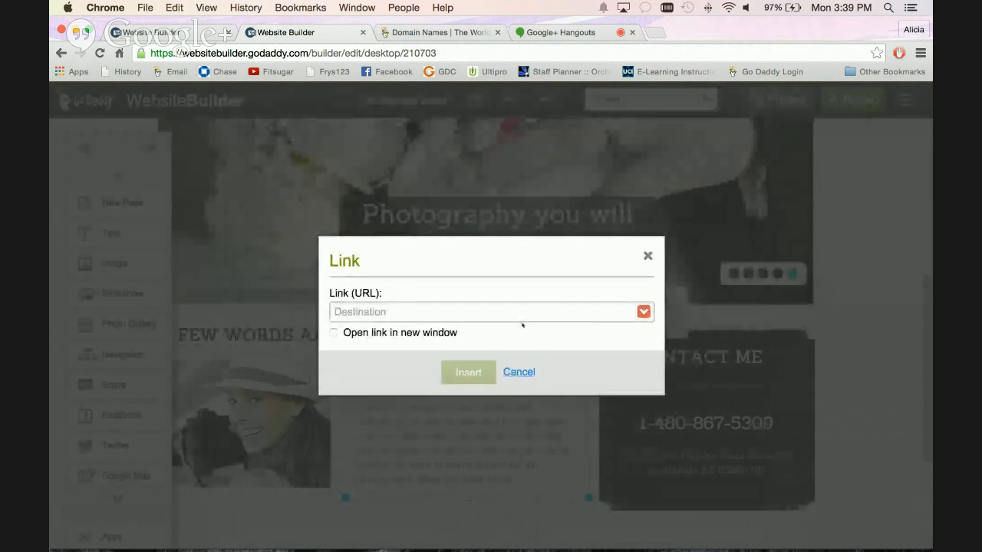
left_click(647, 256)
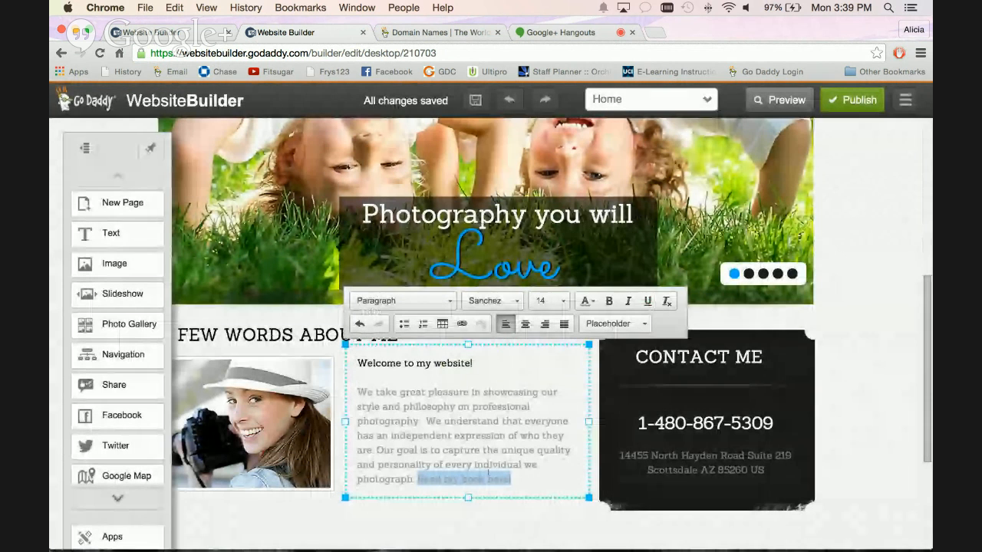
Reopen the link dialog for the selected "Read my book here!" text and look at its destination choices without inserting anything.
left_click(463, 324)
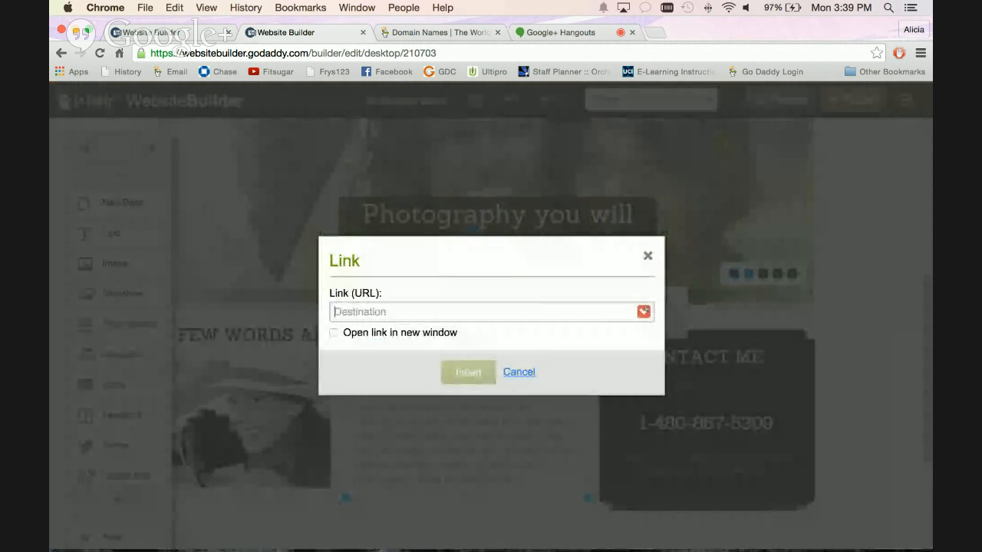
left_click(643, 312)
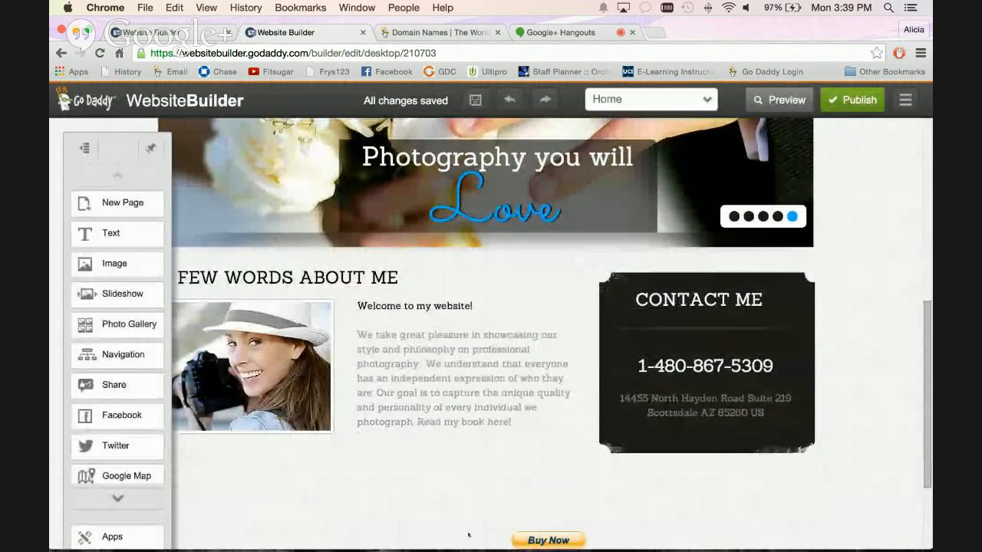
Open the About Us page from the site's main navigation and go to the couple photo.
scroll(438, 510, "down", 1)
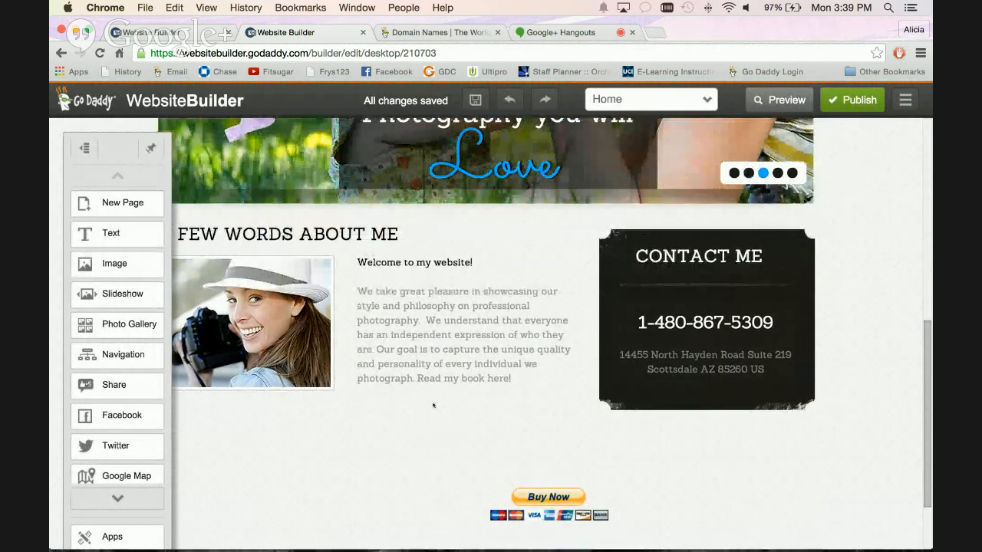
scroll(429, 461, "up", 8)
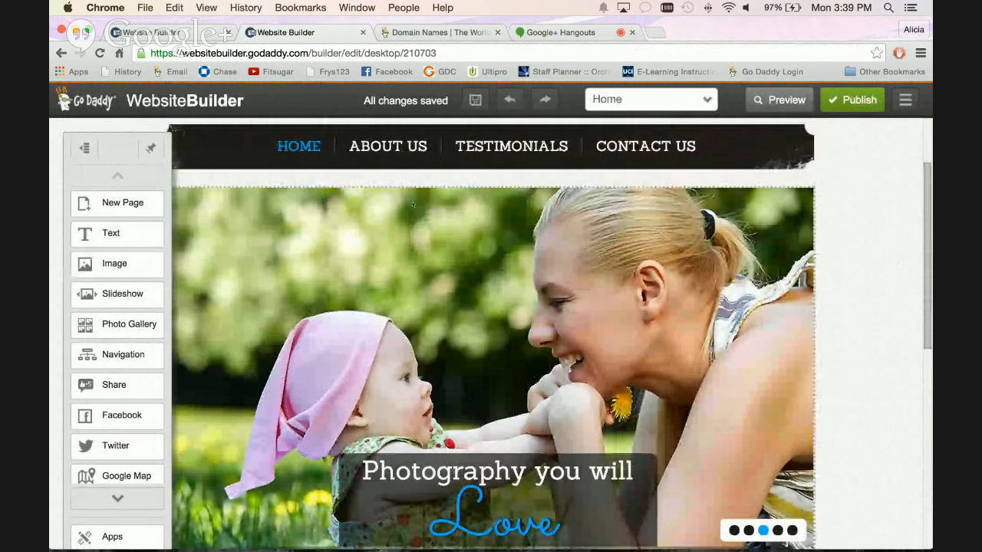
left_click(388, 145)
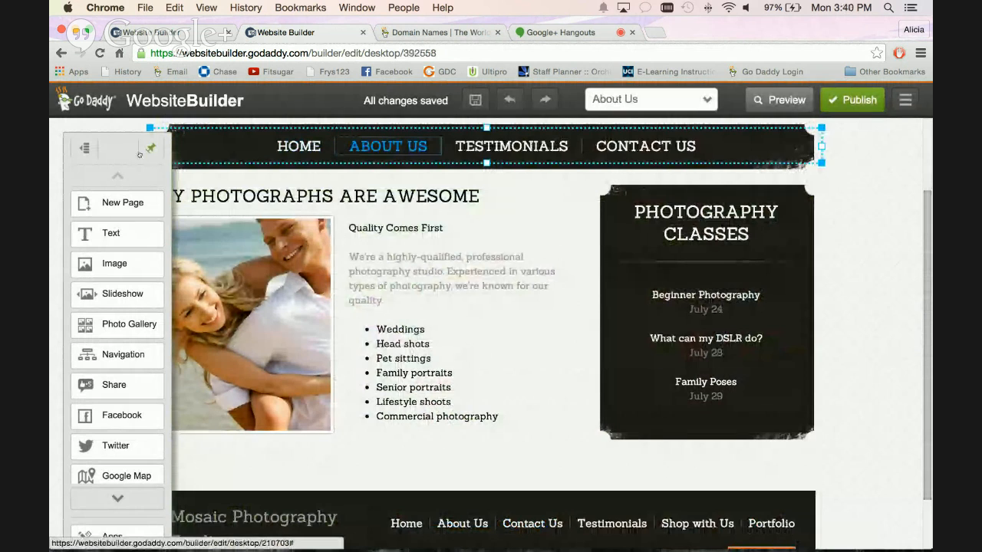
scroll(117, 337, "down", 1)
scroll(118, 337, "up", 1)
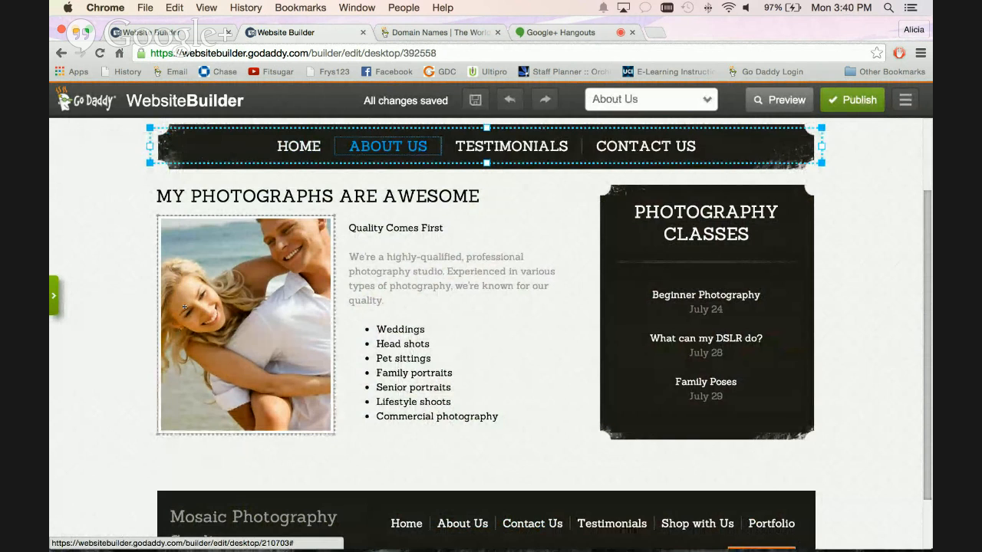
Extend the couple photo's crop area slightly upward, adjusting its zoom a little, and open the photo in the advanced editor.
left_click(248, 325)
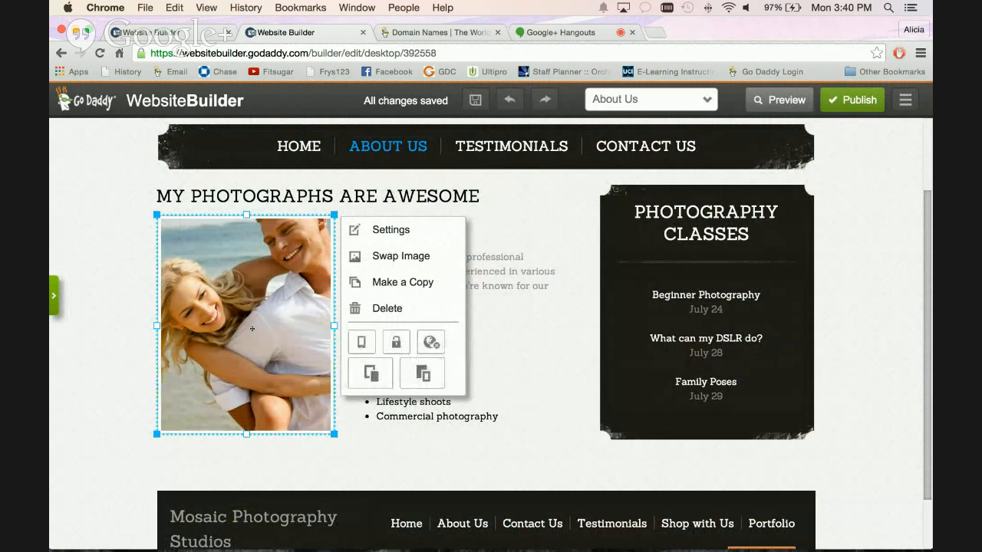
left_click(389, 235)
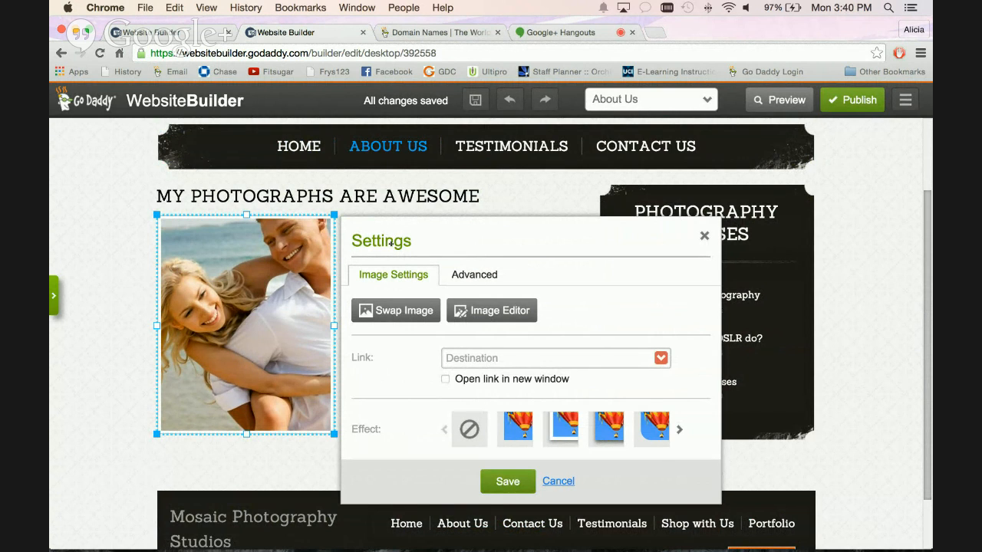
left_click(491, 311)
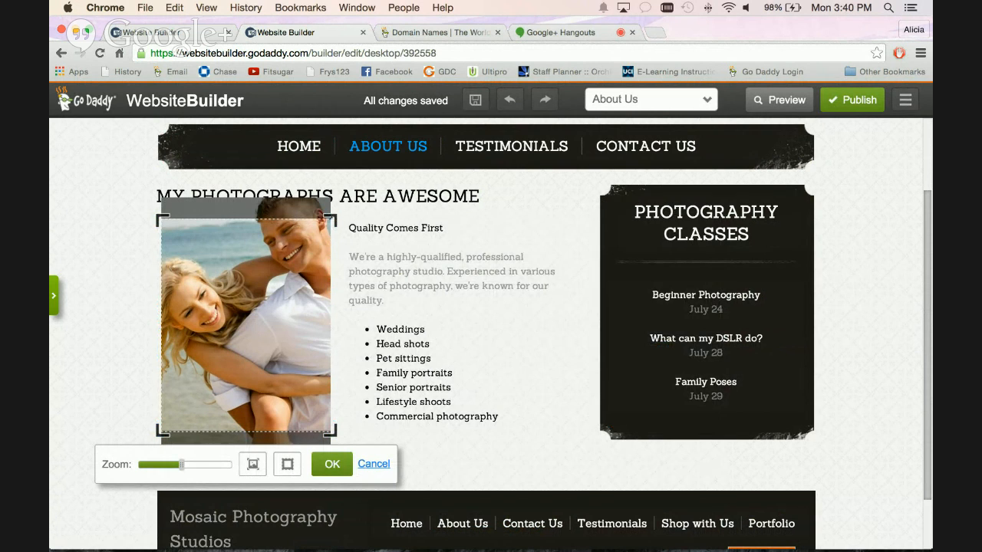
mouse_move(332, 218)
left_mouse_down()
mouse_move(333, 201)
mouse_move(330, 210)
left_mouse_up()
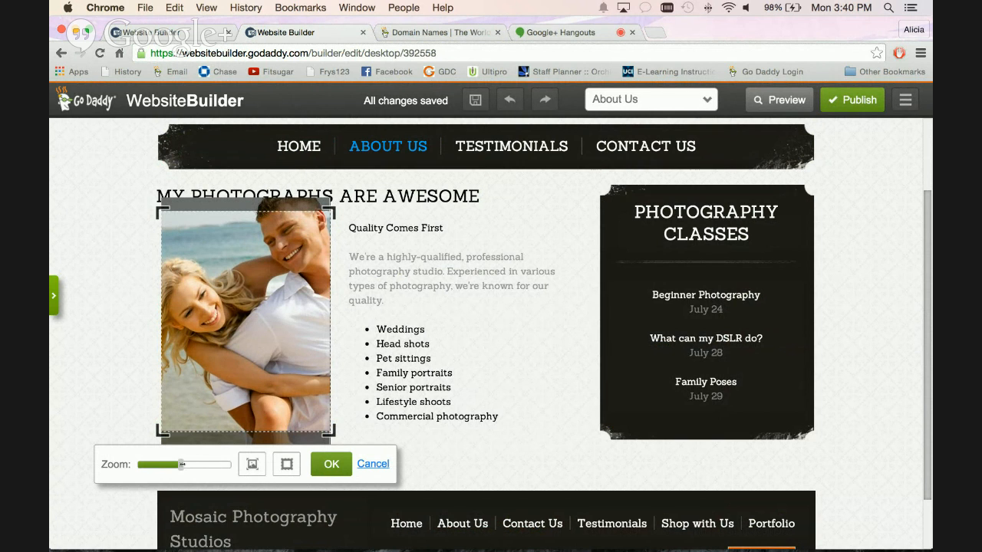
mouse_move(182, 464)
left_mouse_down()
mouse_move(193, 464)
mouse_move(181, 465)
left_mouse_up()
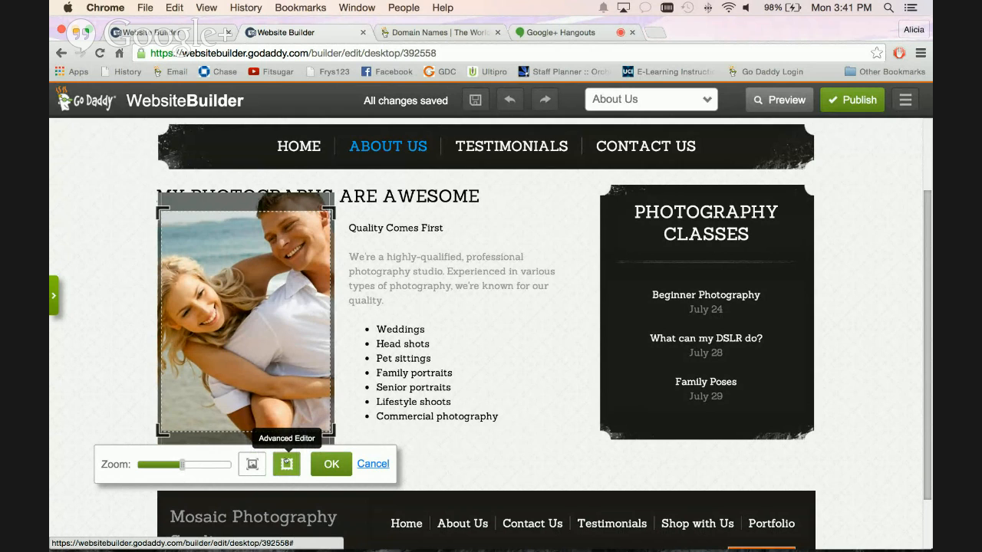
left_click(286, 463)
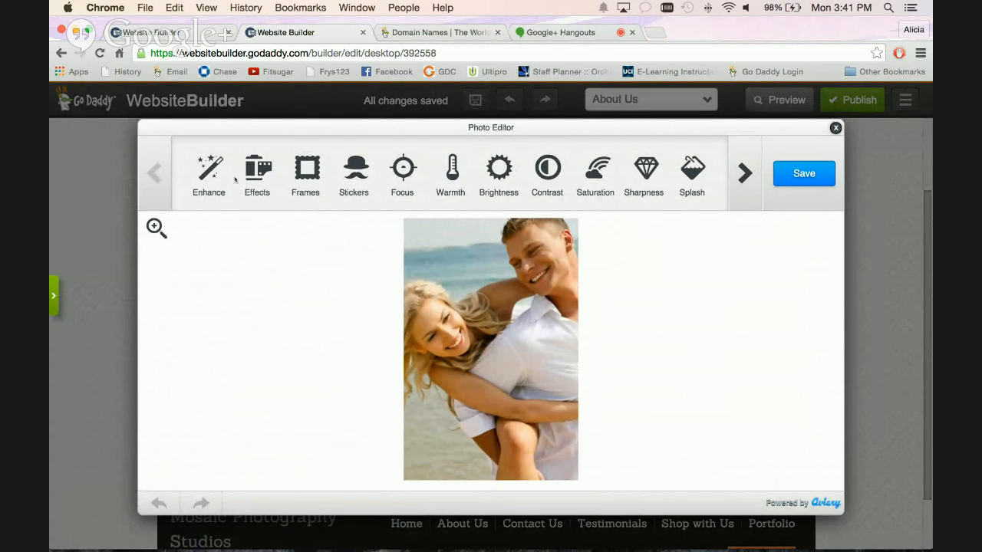
Try the Ivory and Punch frames on the couple photo and look through the stickers without applying any.
left_click(305, 178)
left_click(393, 169)
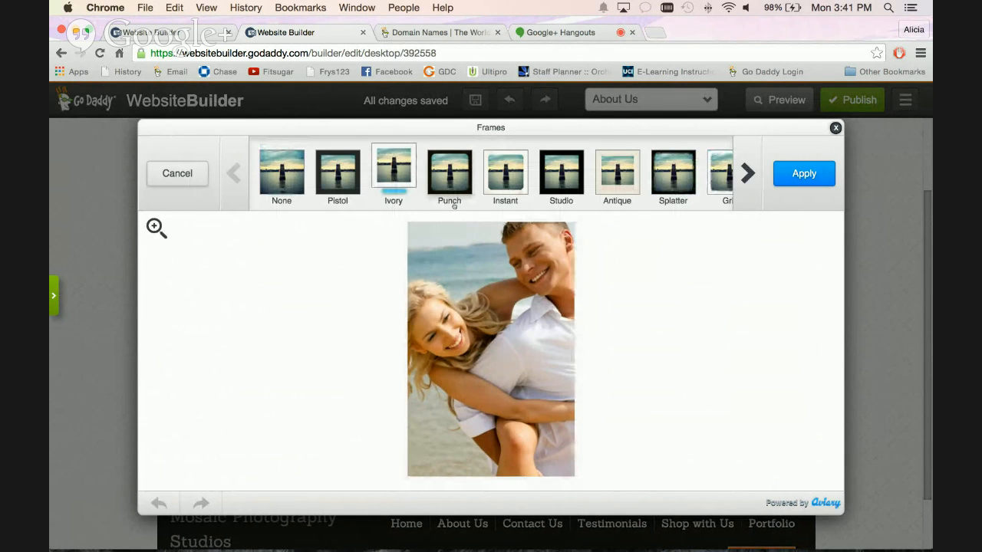
left_click(451, 176)
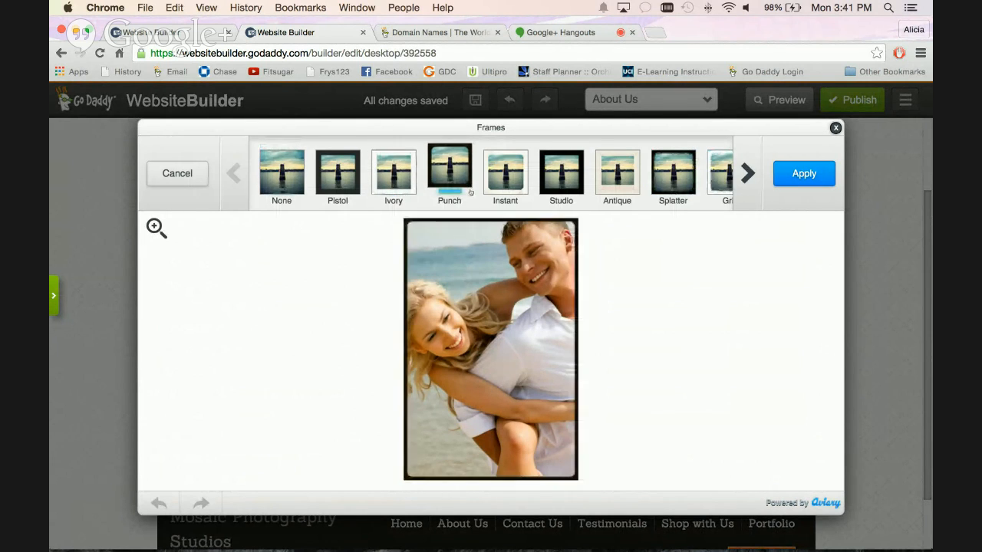
left_click(177, 167)
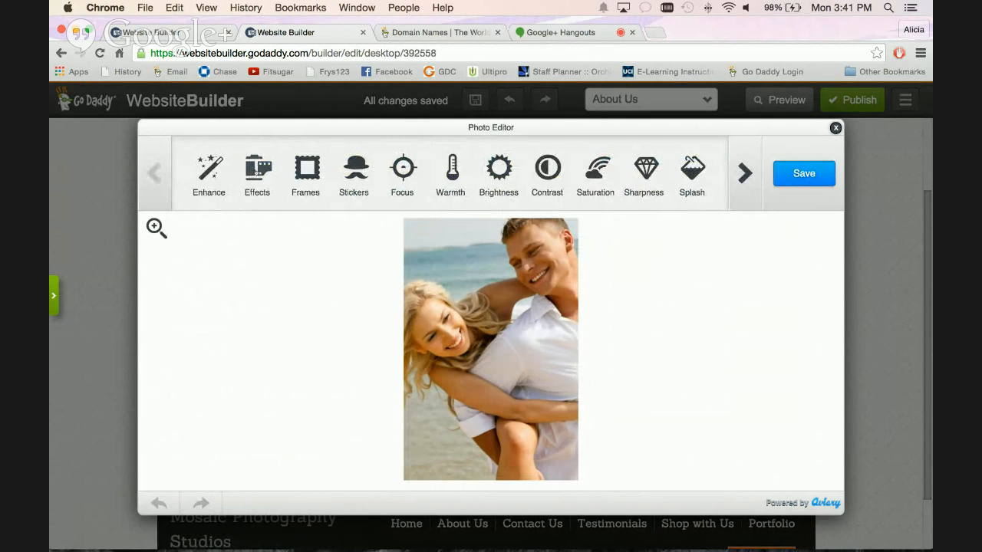
left_click(354, 171)
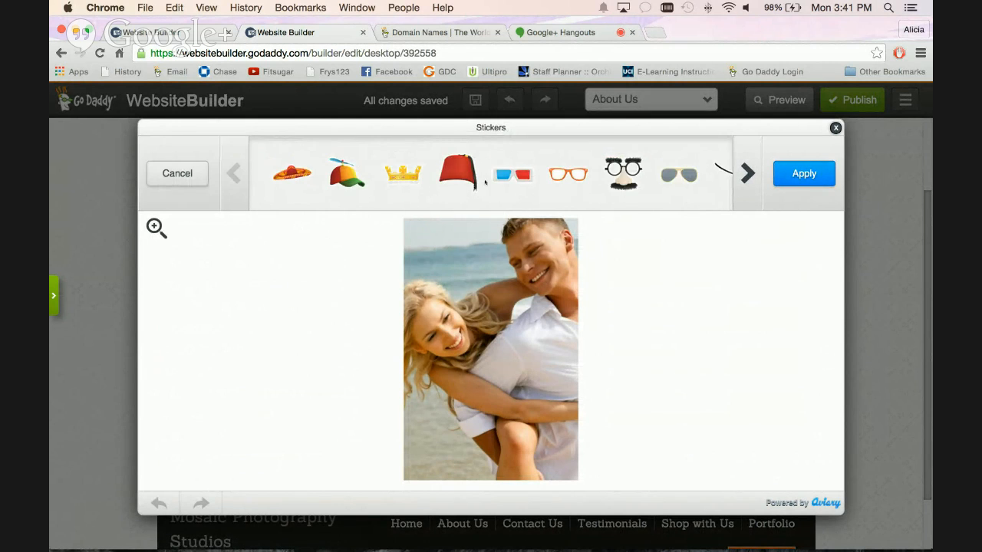
left_click(177, 174)
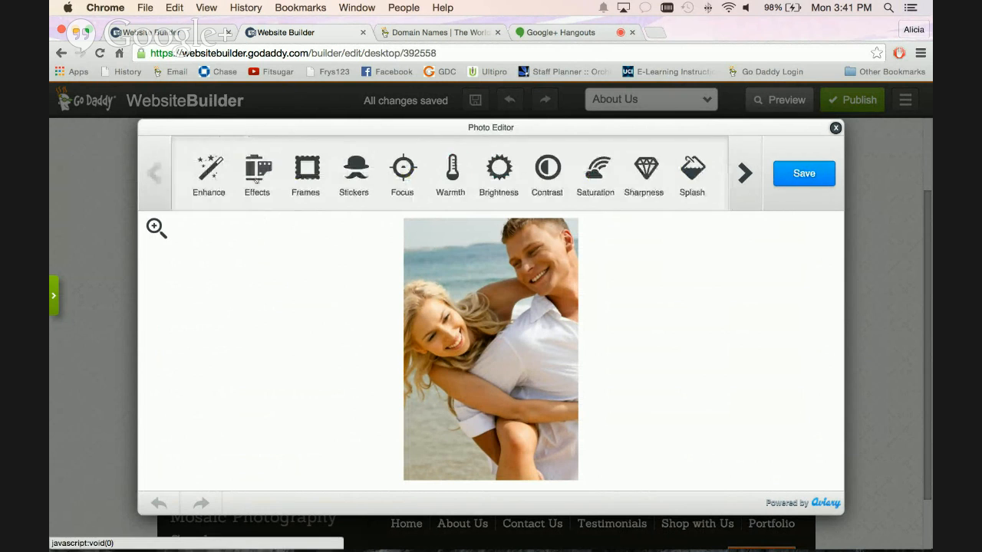
Preview the Clyde, Haas, Arizona and Lucky effects on the couple photo and apply the Metropolis effect.
left_click(264, 181)
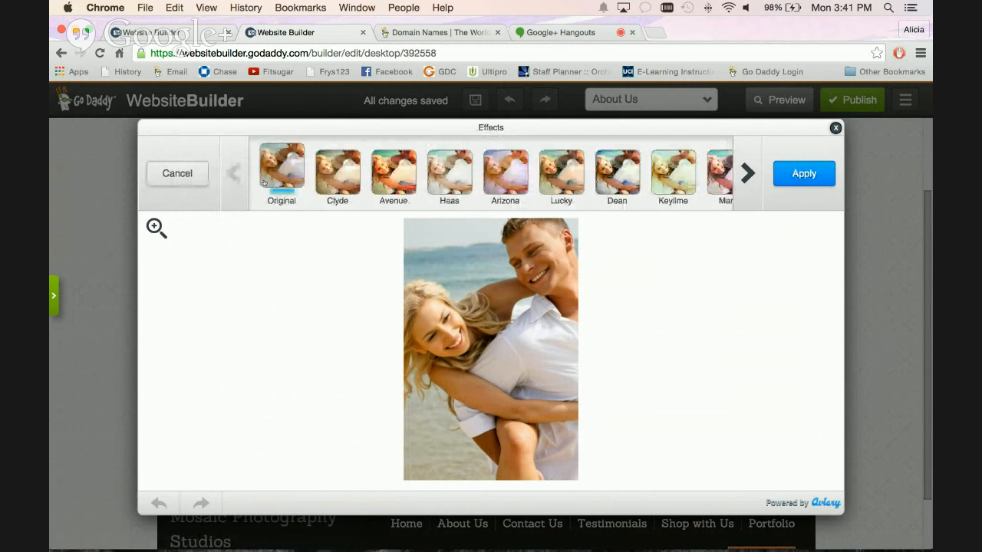
left_click(338, 171)
left_click(439, 184)
left_click(506, 184)
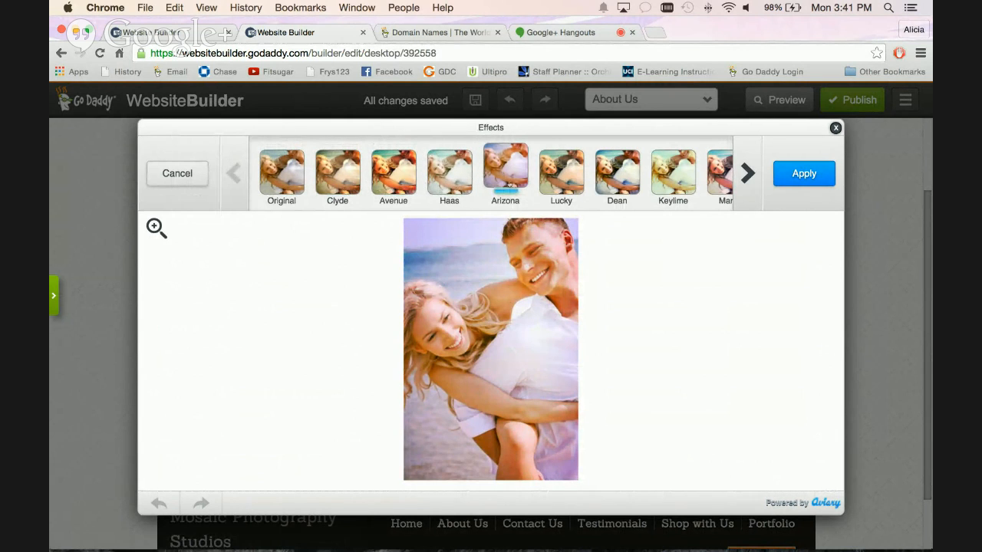
left_click(562, 178)
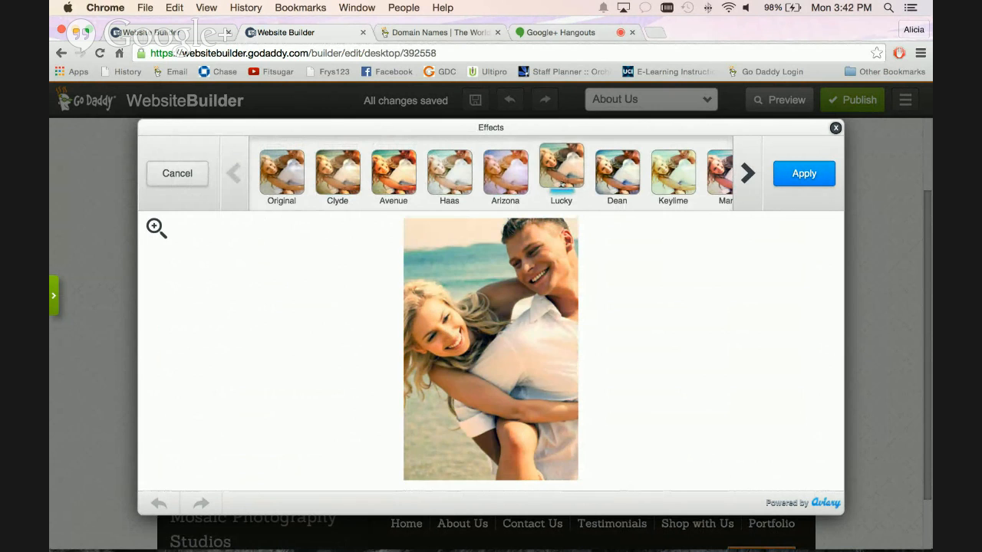
left_click(747, 173)
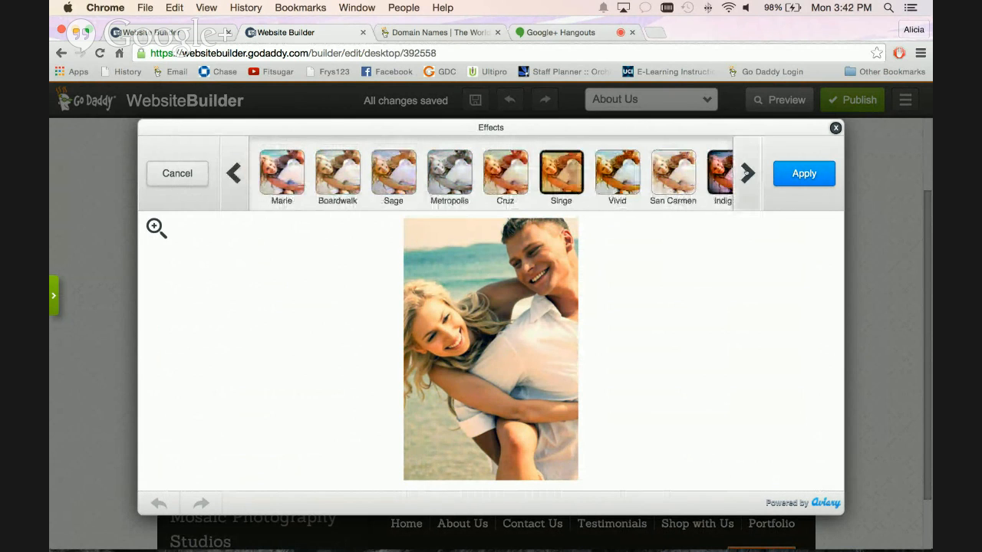
left_click(450, 172)
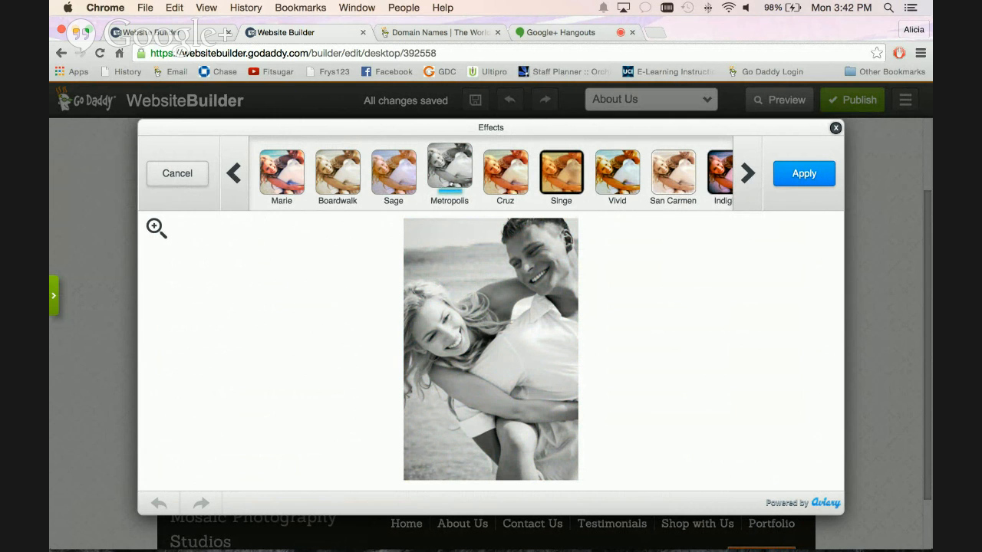
left_click(804, 174)
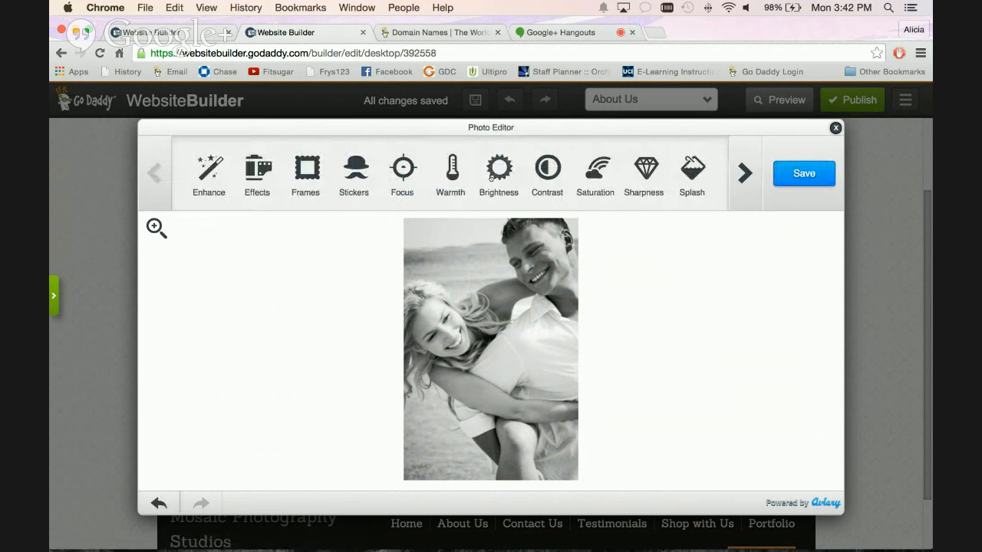
Adjust the couple photo's brightness slightly and save the edited image to the About Us page.
left_click(500, 175)
mouse_move(495, 184)
left_mouse_down()
mouse_move(570, 192)
mouse_move(451, 181)
mouse_move(489, 181)
left_mouse_up()
left_click(803, 177)
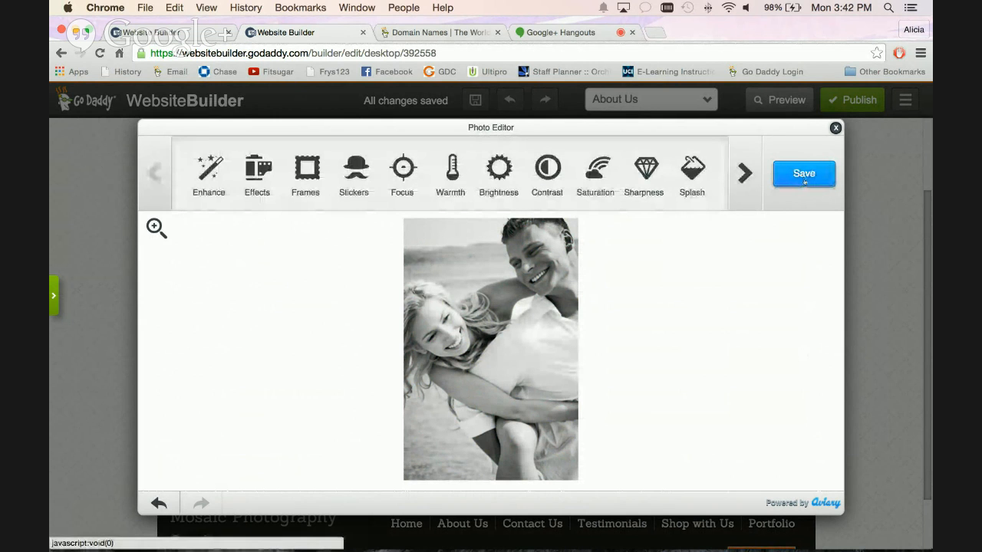
left_click(803, 175)
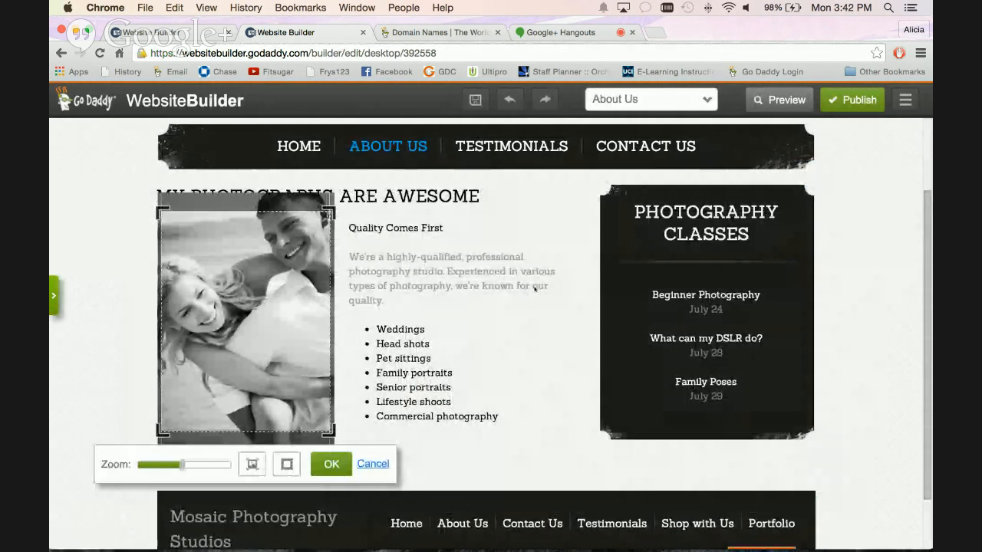
left_click(342, 464)
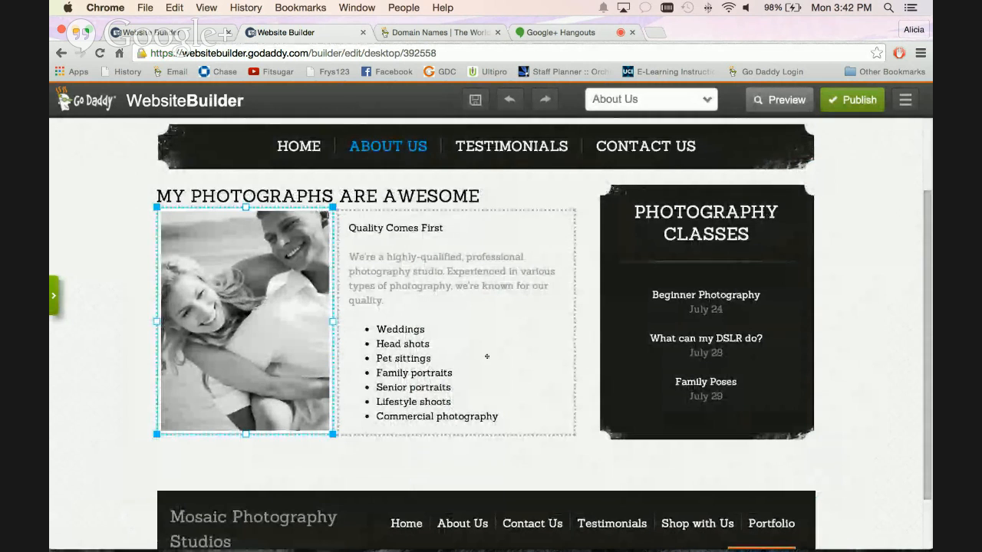
left_click(575, 196)
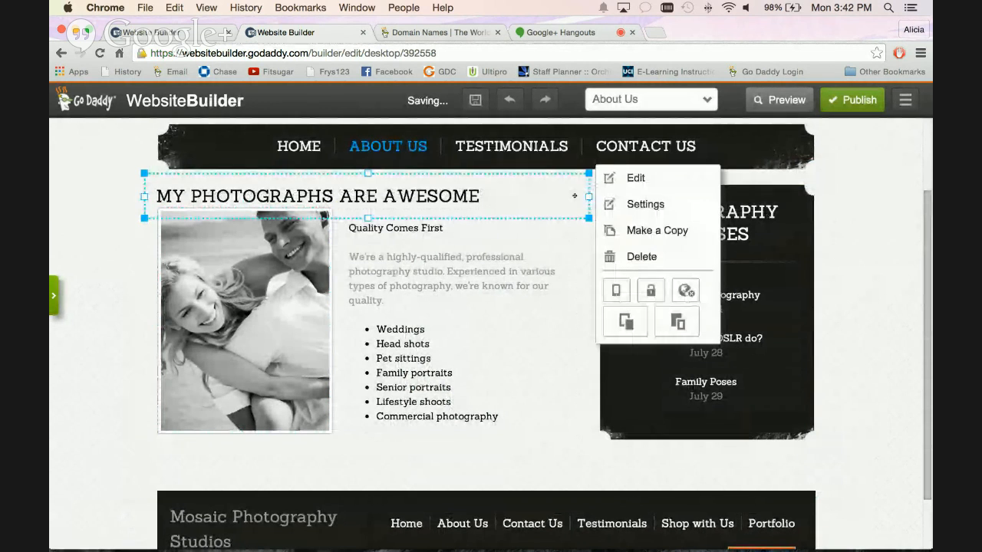
left_click(861, 265)
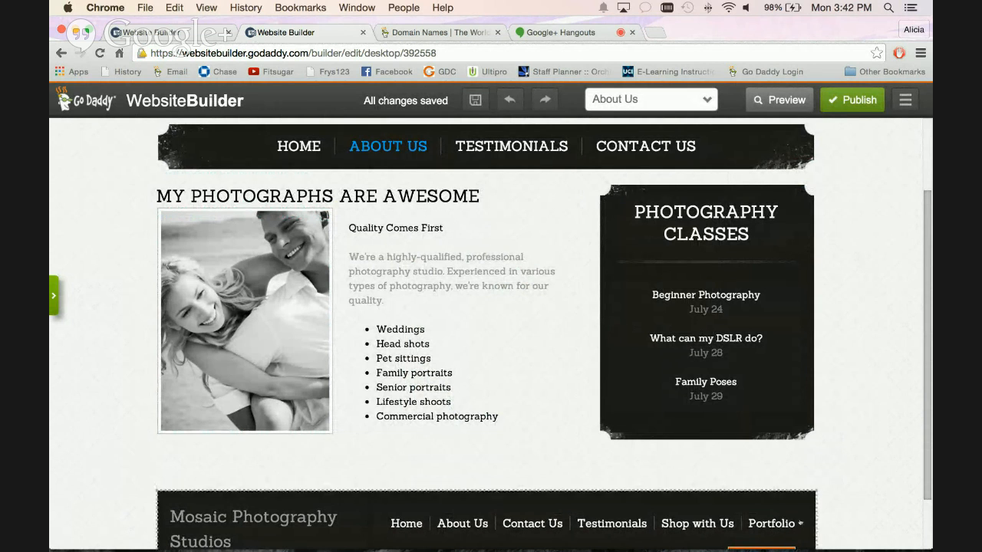
Review the couple photo's advanced settings and advanced photo editor tools, and leave them without making further edits.
scroll(281, 383, "down", 1)
left_click(281, 378)
left_click(281, 378)
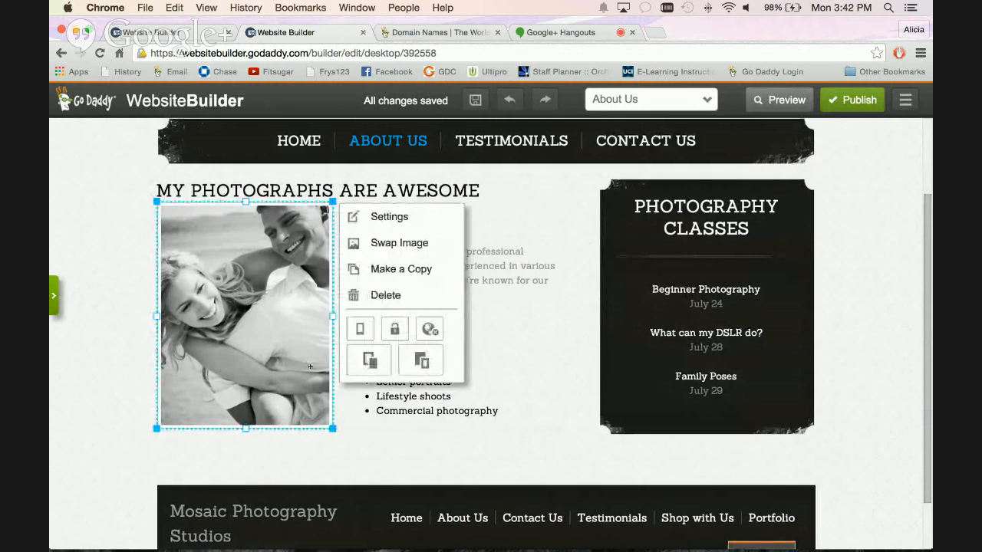
left_click(366, 224)
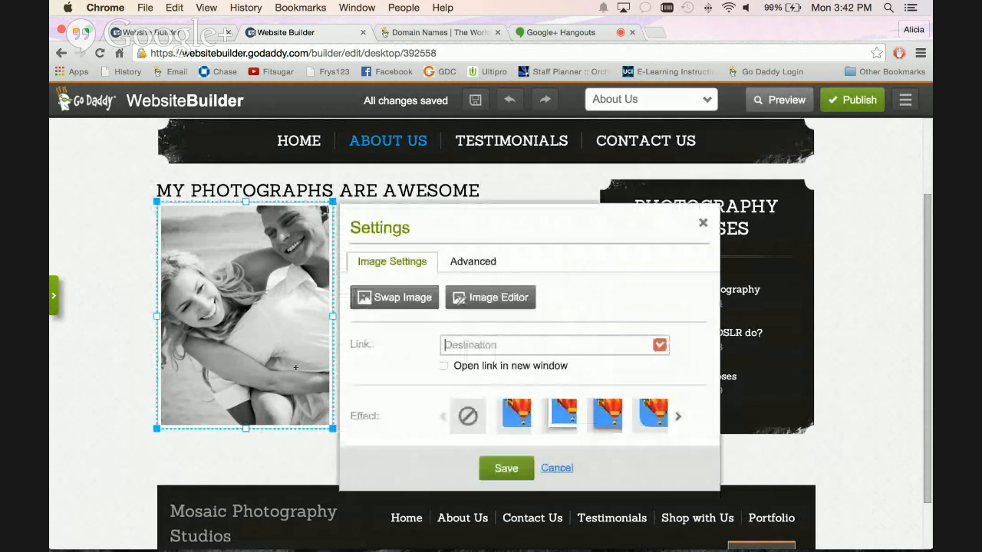
left_click(468, 264)
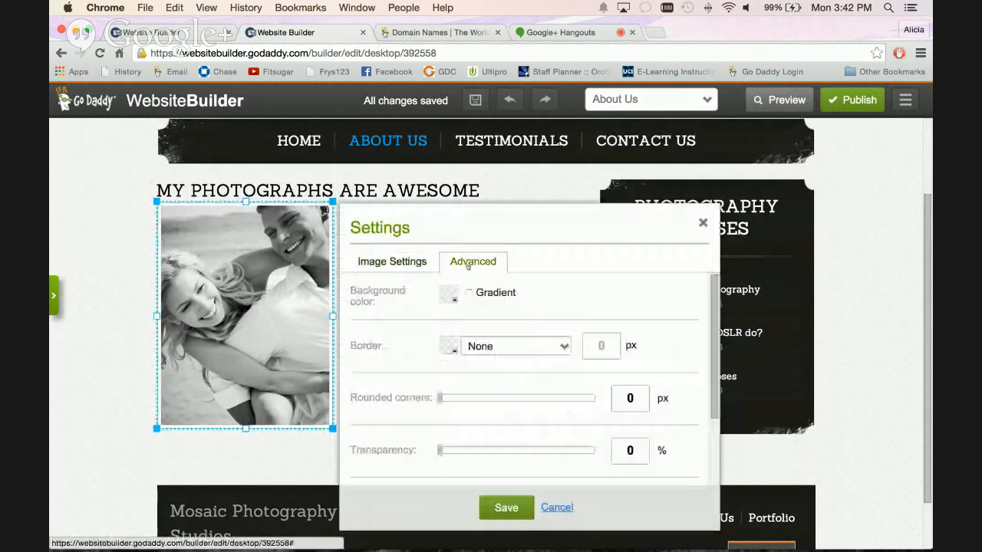
left_click(419, 263)
left_click(481, 297)
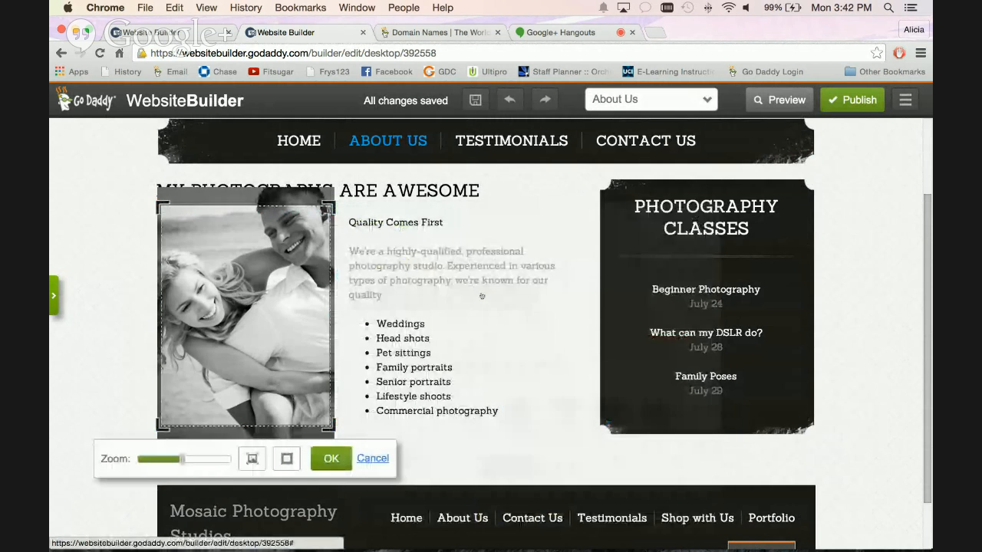
left_click(284, 466)
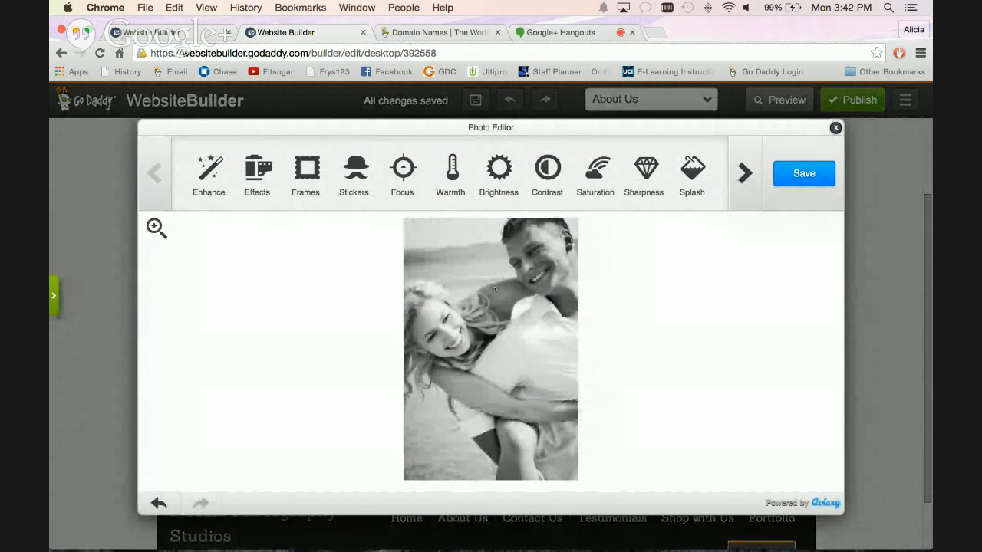
left_click(836, 128)
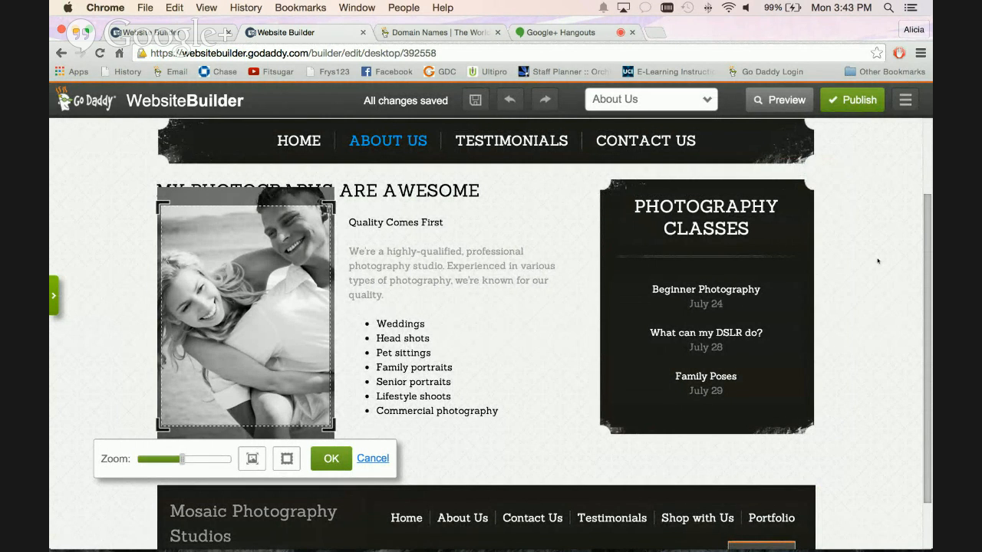
left_click(330, 459)
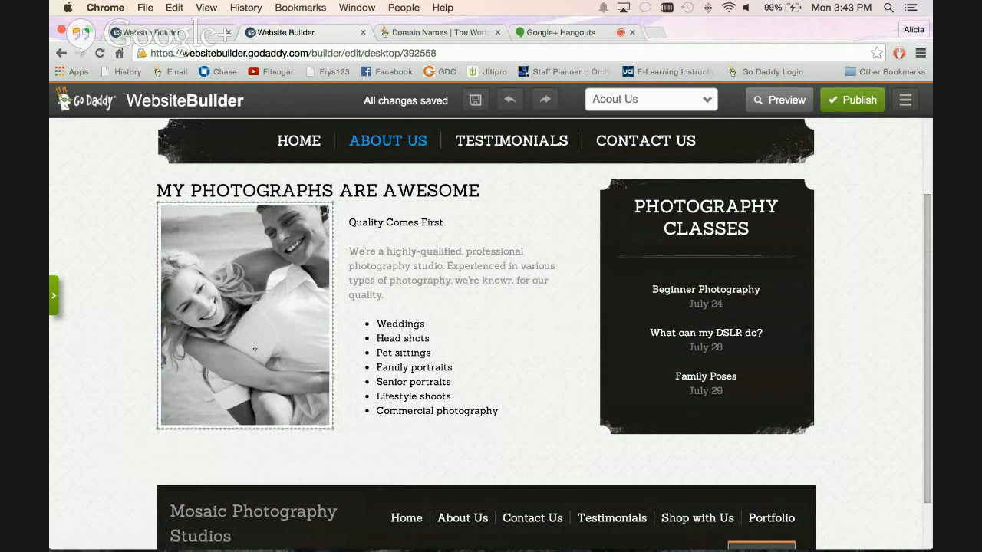
Move the couple photo slightly lower beneath the My Photographs Are Awesome heading and deselect it.
scroll(255, 349, "down", 2)
scroll(257, 345, "up", 1)
left_click_drag(267, 316, 268, 331)
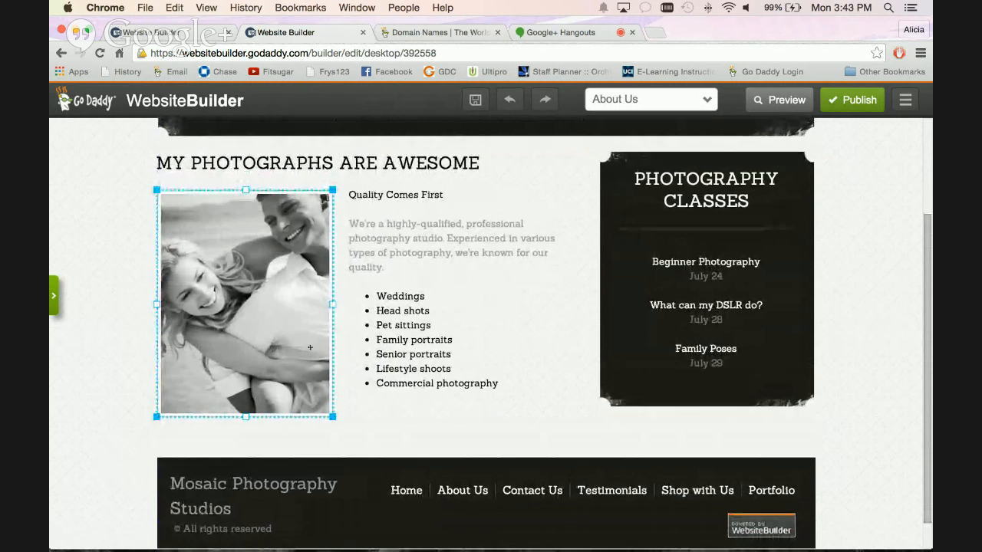
left_click(382, 437)
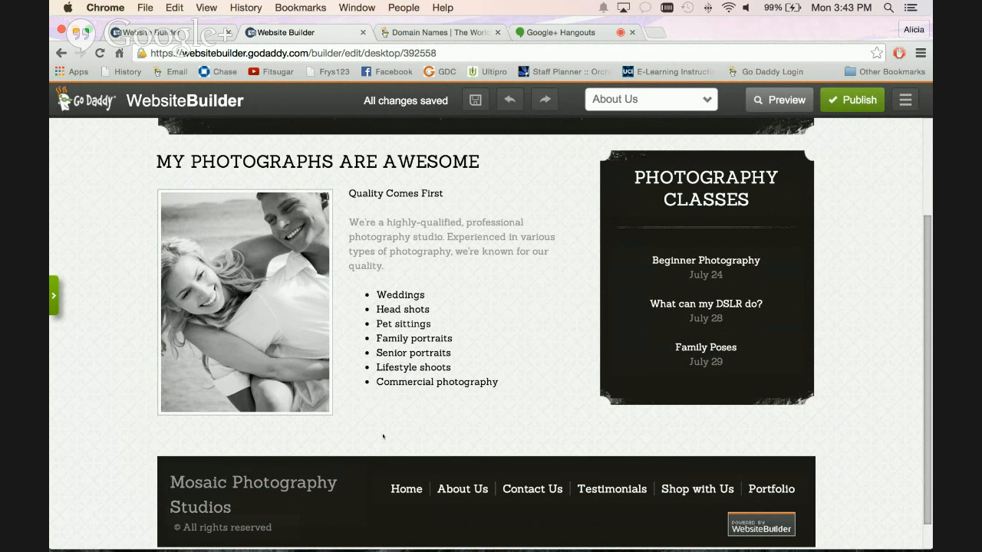
Lock the couple photo in place on the About Us page.
left_click(284, 339)
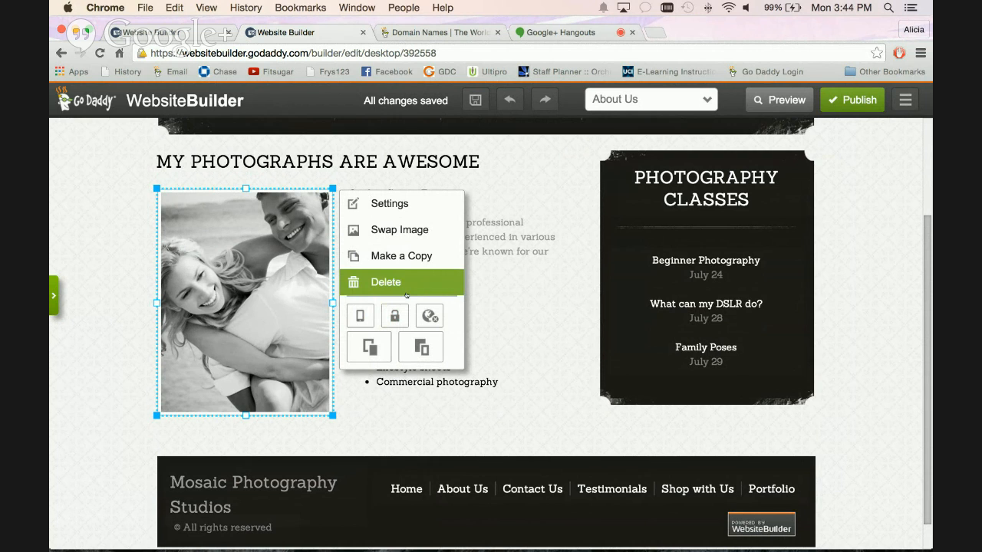
left_click(392, 317)
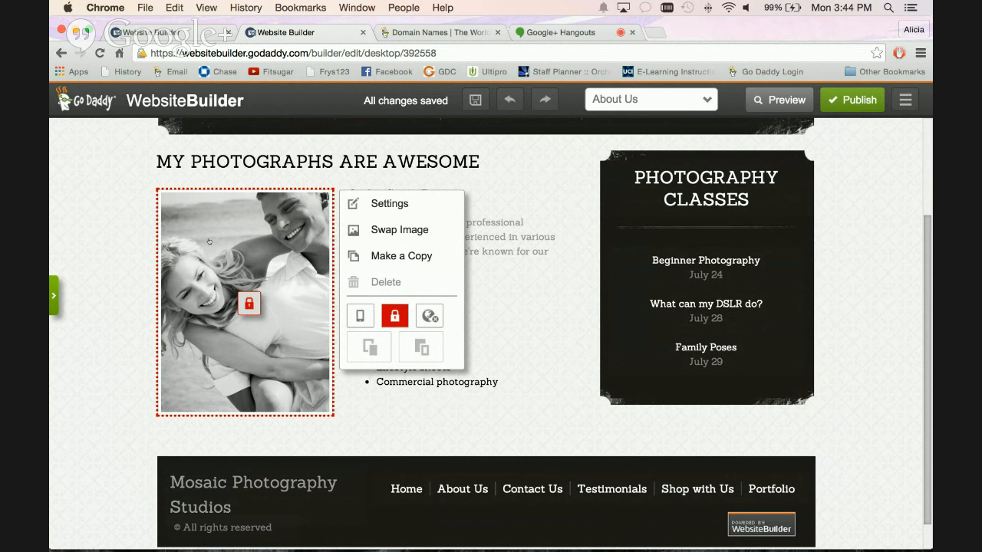
left_click(112, 241)
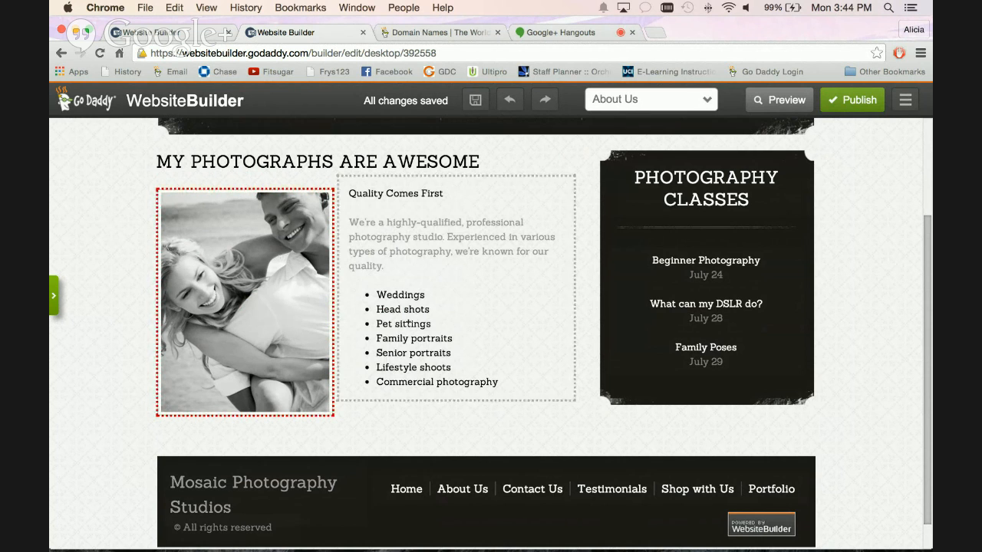
Move the Quality Comes First text block over the locked couple photo and undo the move.
left_click_drag(424, 330, 171, 297)
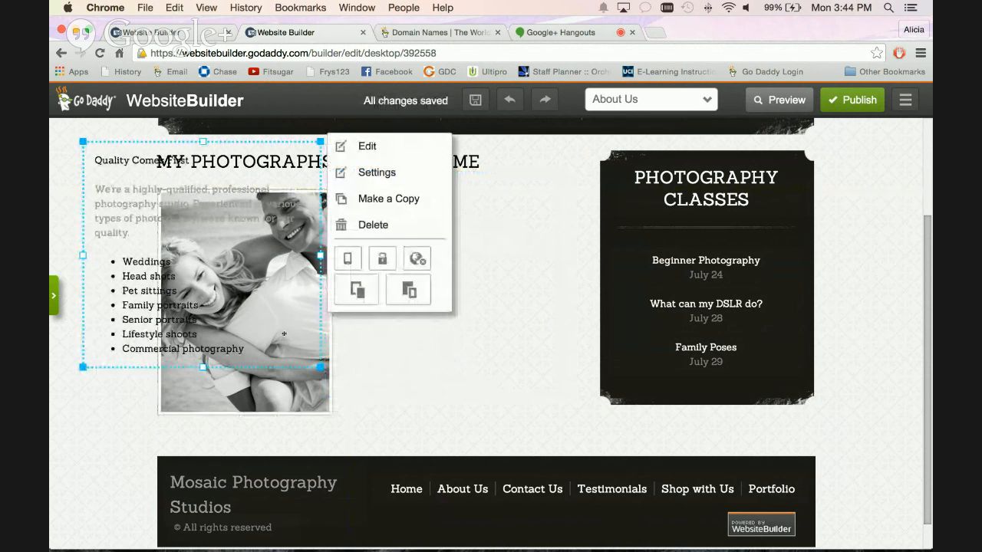
left_click(509, 100)
Try the Show on all pages option for the locked couple photo.
left_click(283, 249)
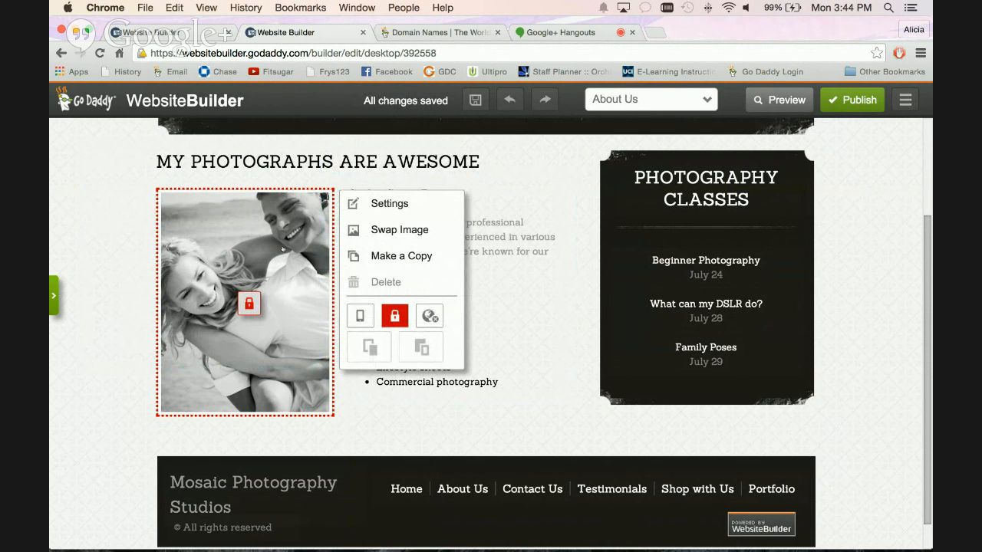
left_click(430, 318)
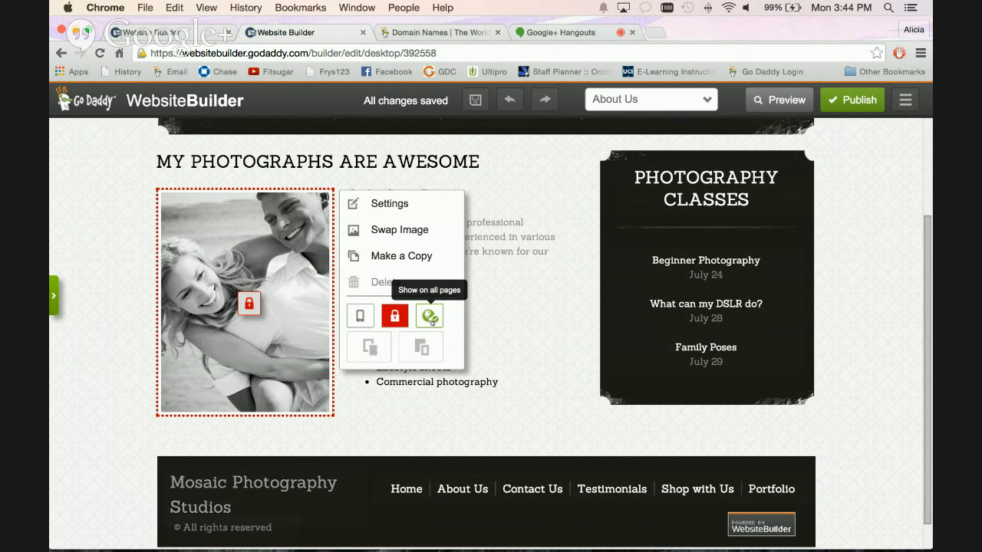
left_click(430, 316)
Lock the class list text block inside the Photography Classes panel and deselect it.
left_click(726, 244)
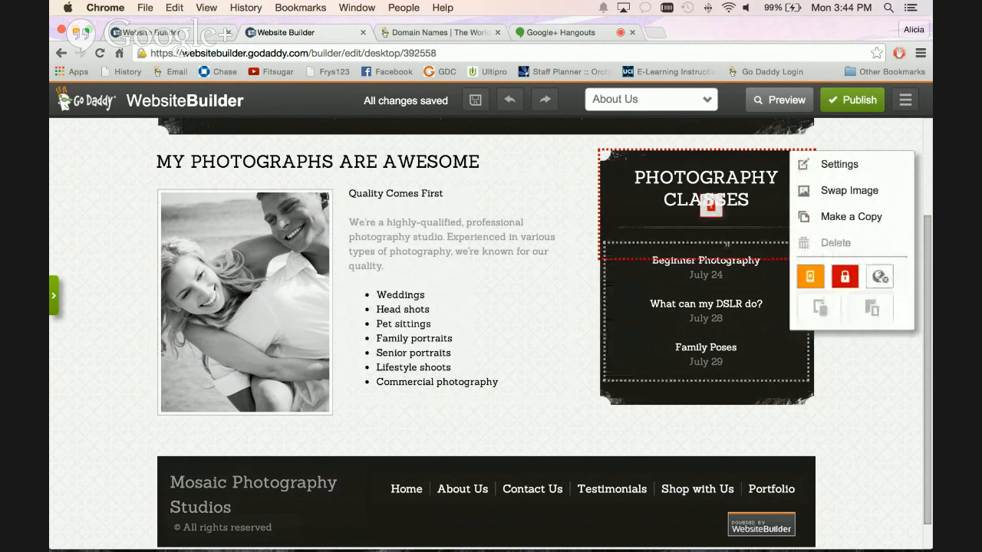
left_click(663, 317)
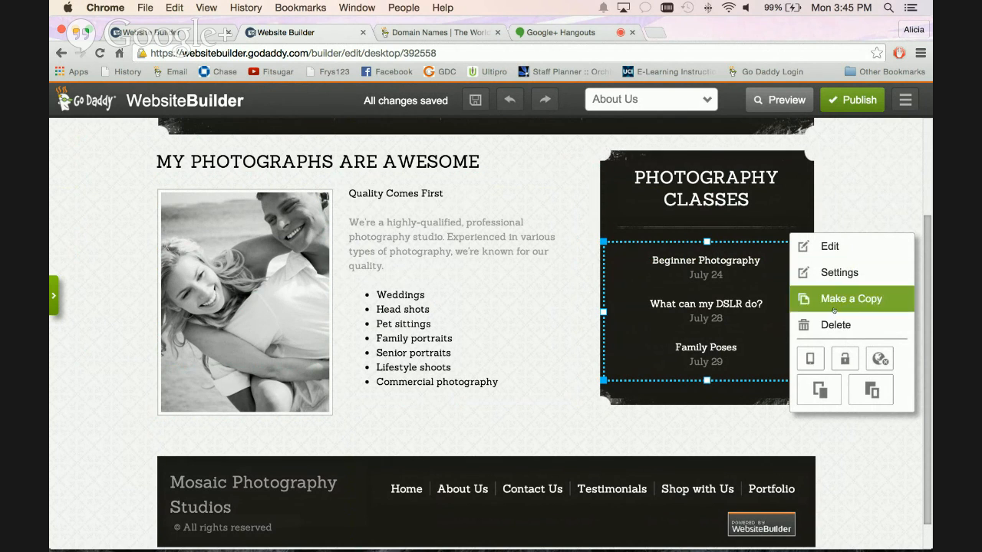
left_click(844, 359)
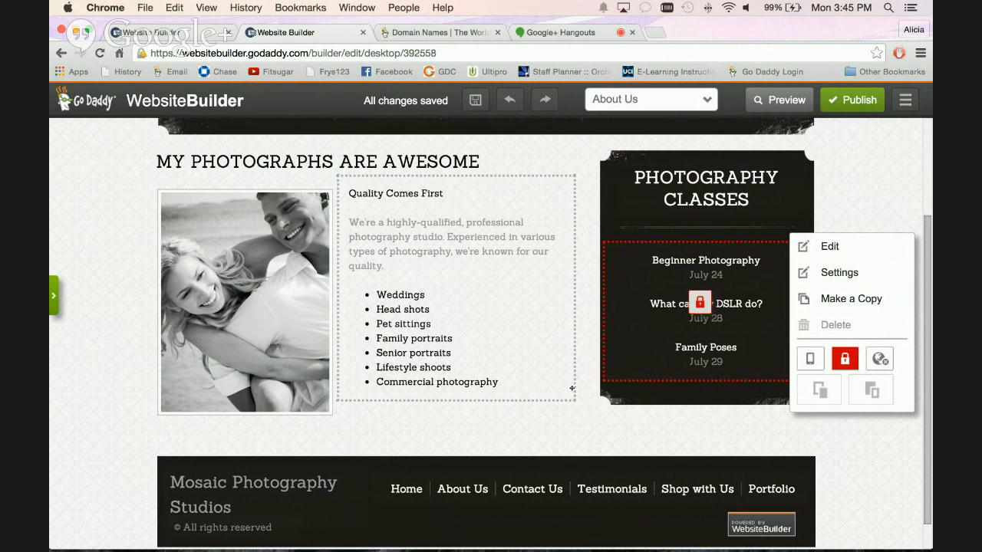
left_click(631, 418)
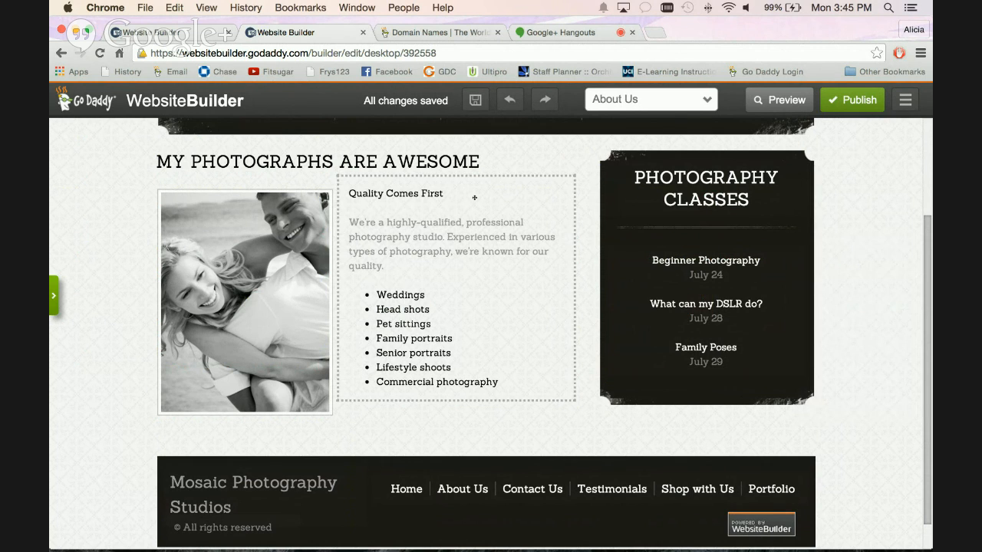
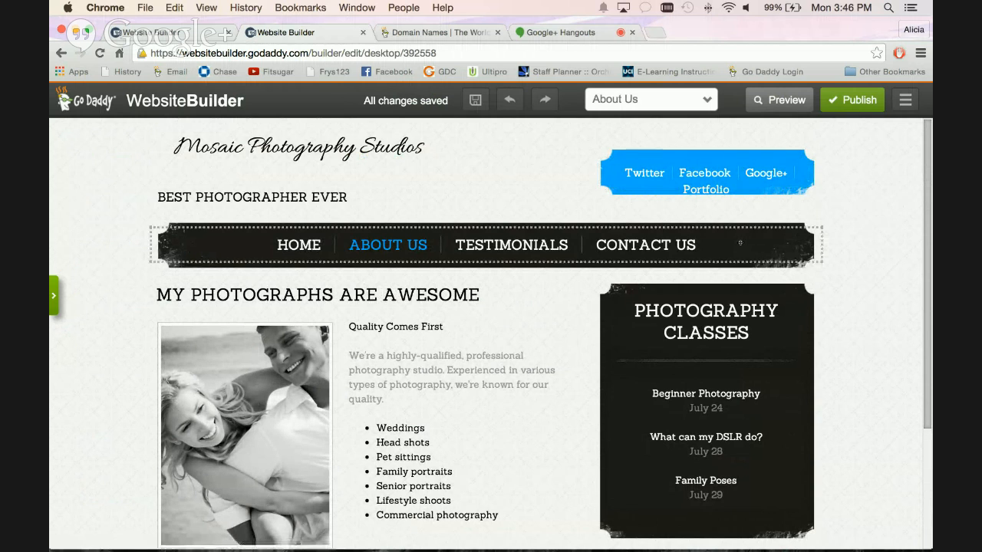
On the Testimonials page, narrow the customer quote text block slightly and move it up beside the slideshow.
scroll(737, 253, "down", 1)
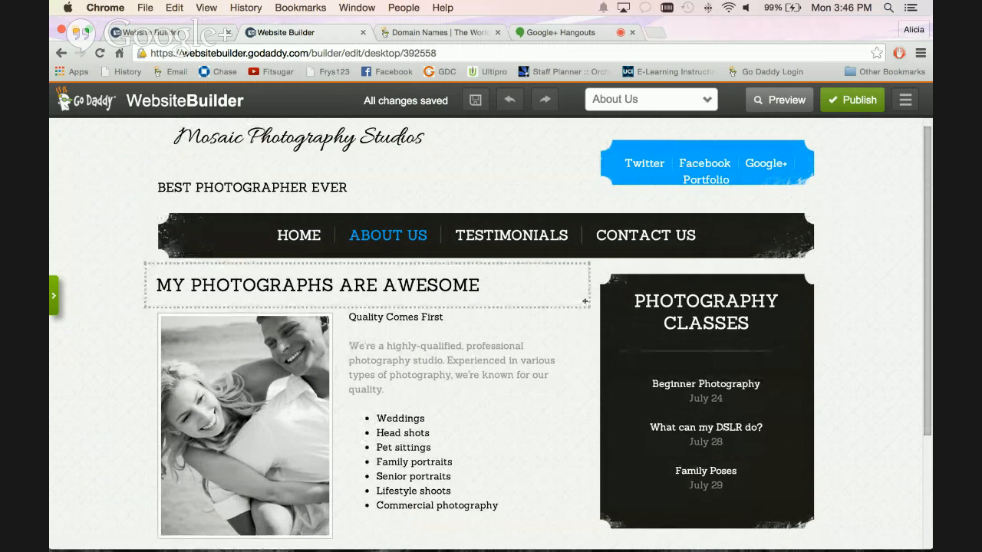
left_click(538, 244)
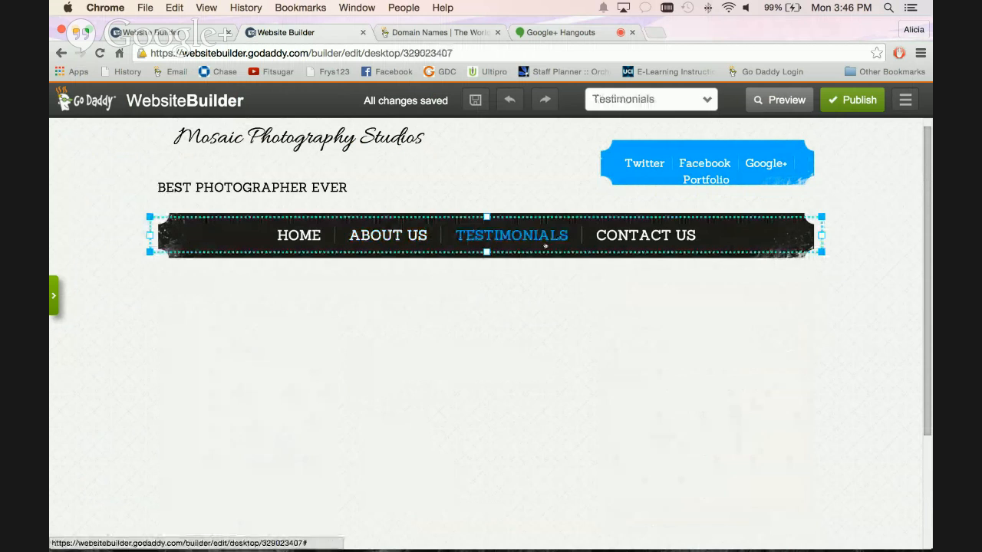
scroll(883, 335, "down", 3)
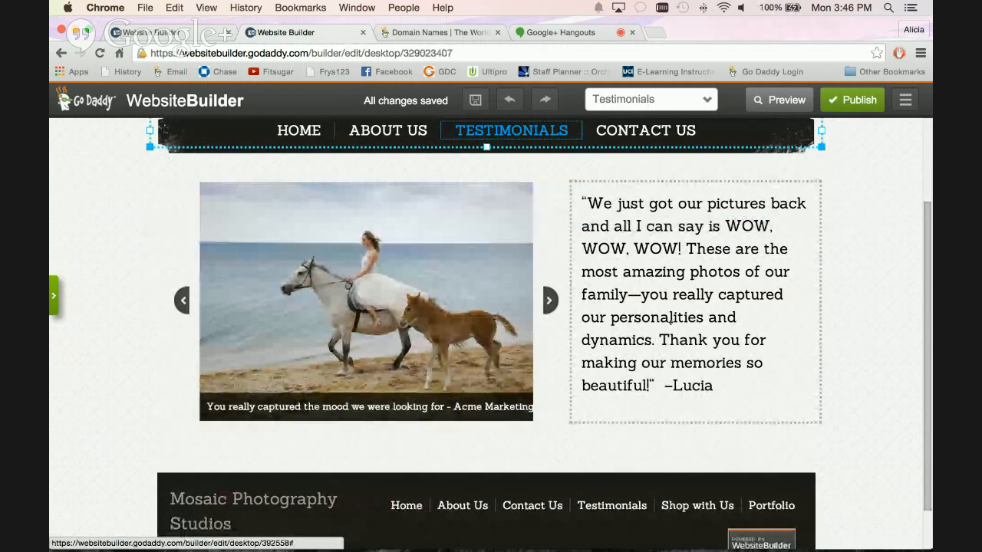
left_click(625, 225)
left_click_drag(821, 422, 810, 422)
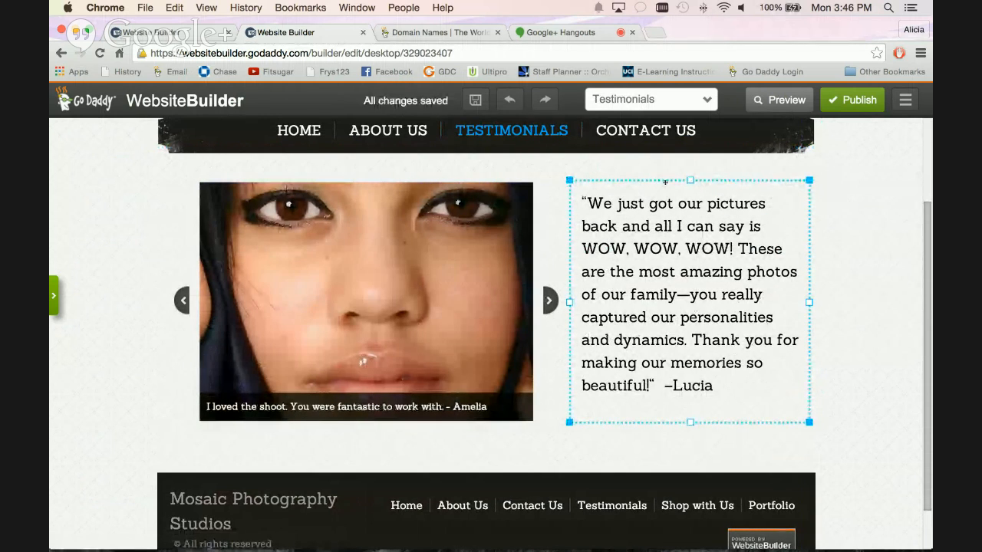
left_click_drag(665, 181, 669, 162)
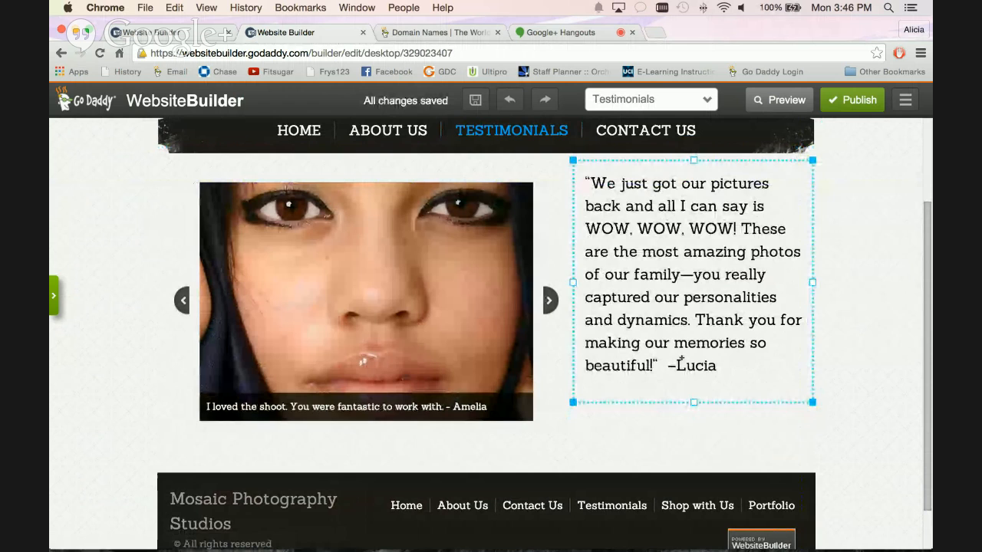
left_click(638, 409)
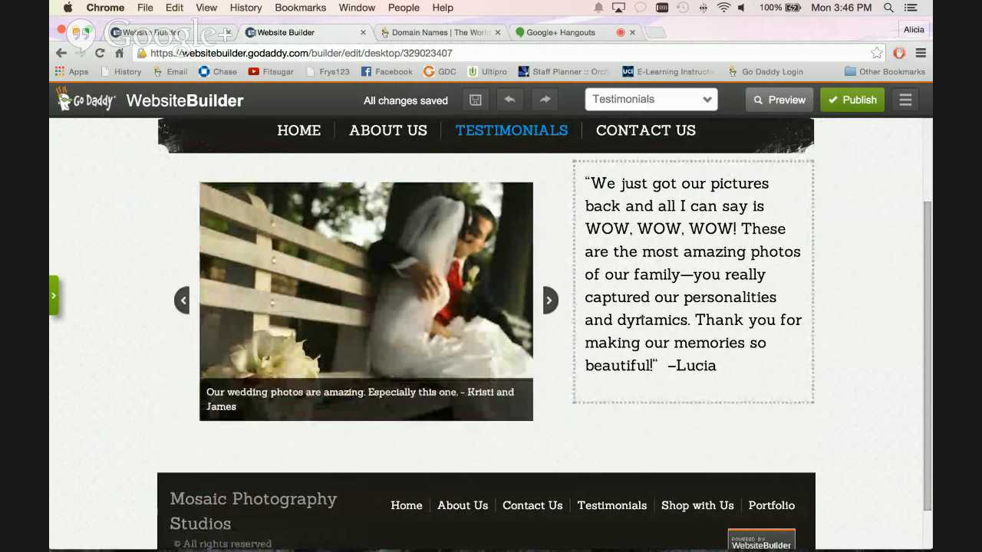
Add a YouTube video element to the Testimonials page and place it directly beneath the customer quote.
left_click(54, 297)
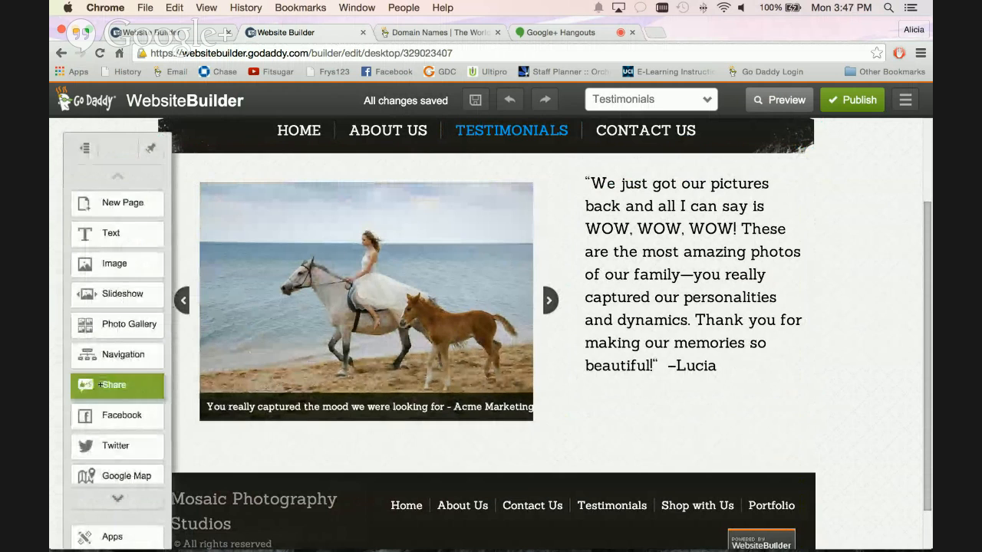
scroll(100, 383, "down", 2)
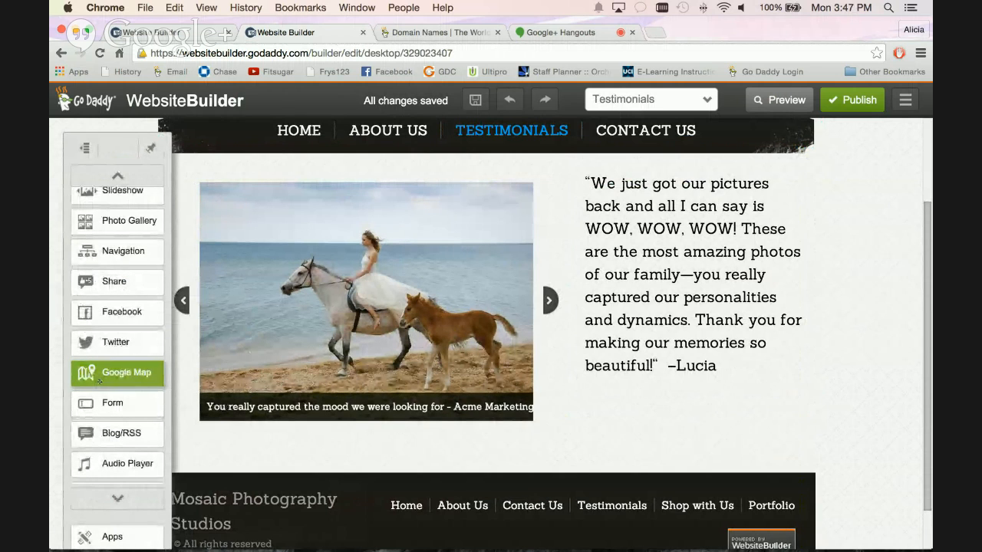
scroll(103, 366, "up", 1)
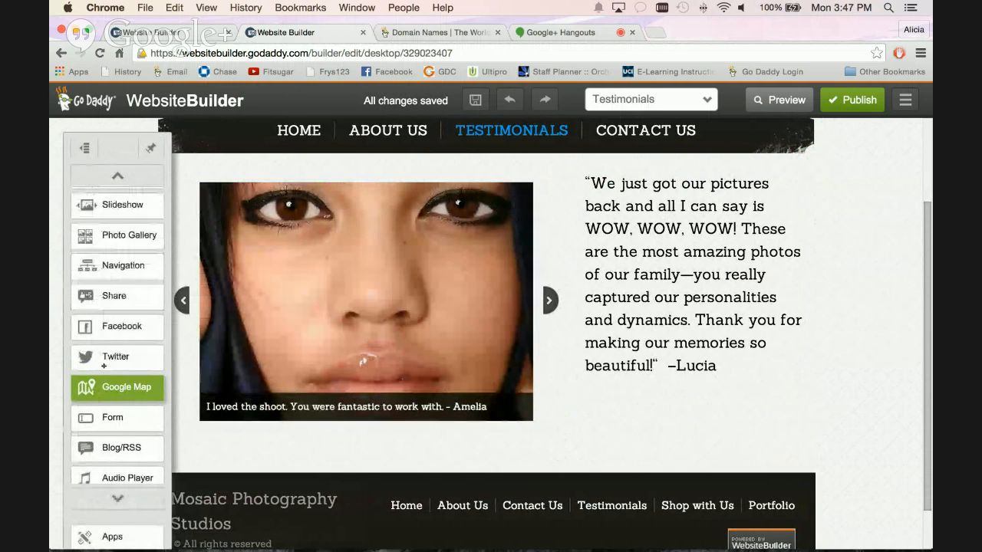
scroll(104, 366, "up", 3)
scroll(104, 366, "down", 7)
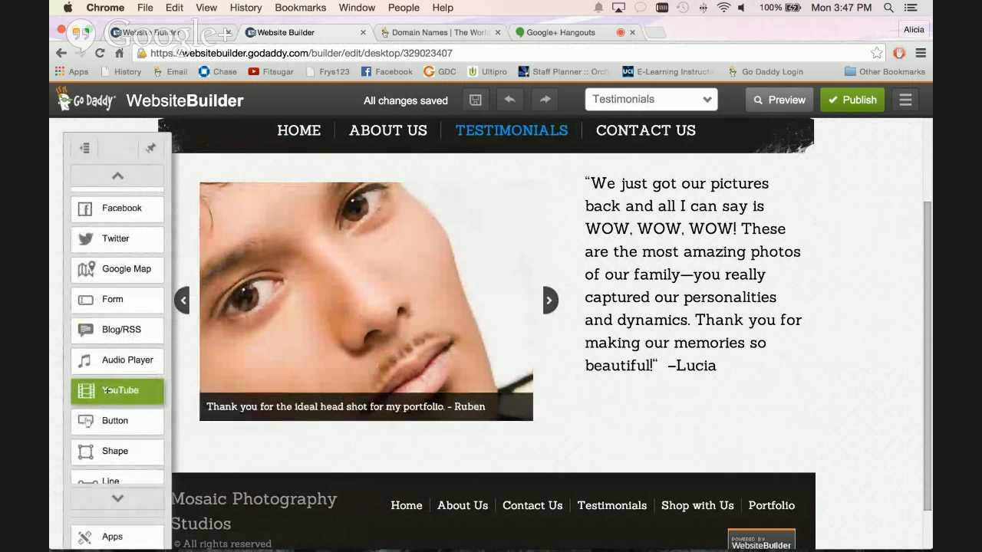
left_click(111, 391)
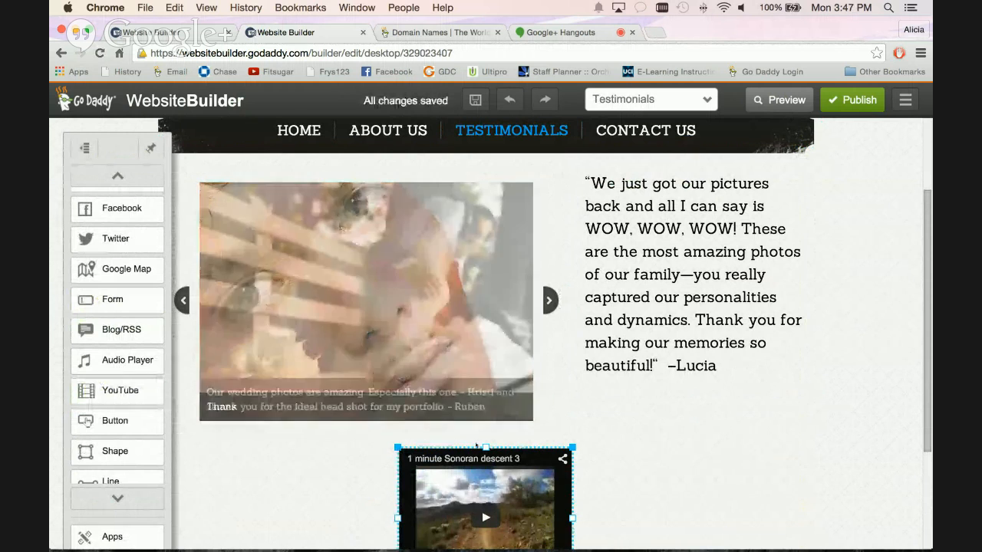
left_click_drag(493, 451, 687, 382)
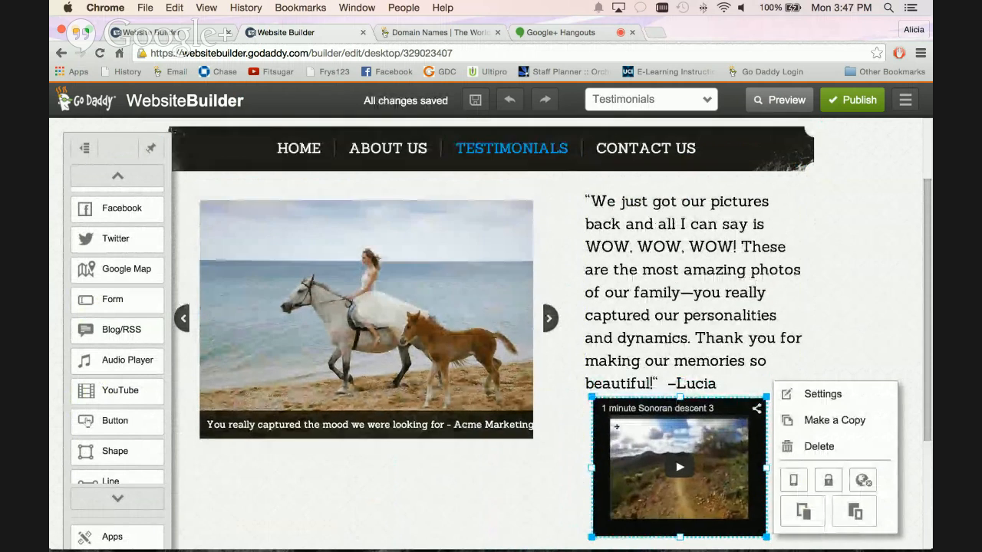
scroll(615, 424, "down", 3)
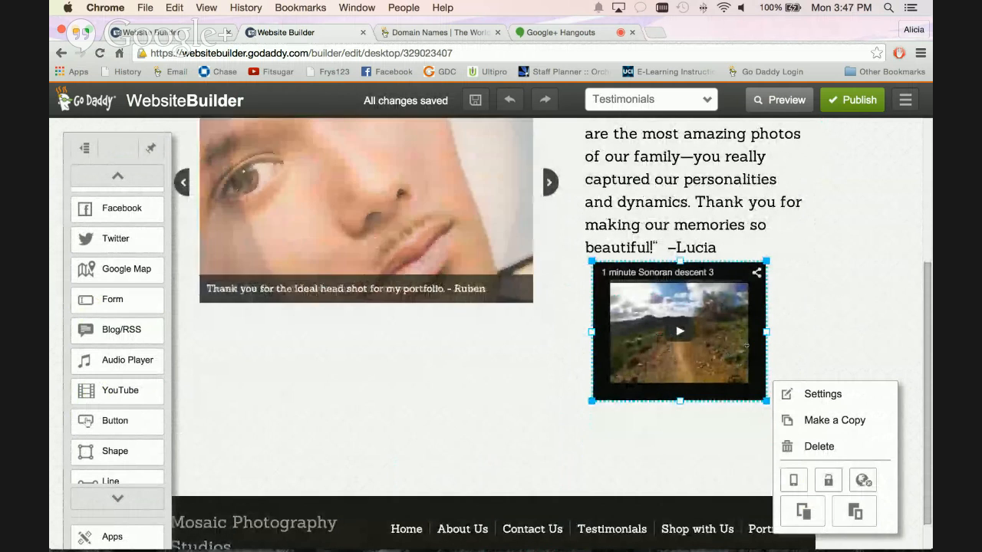
left_click(803, 393)
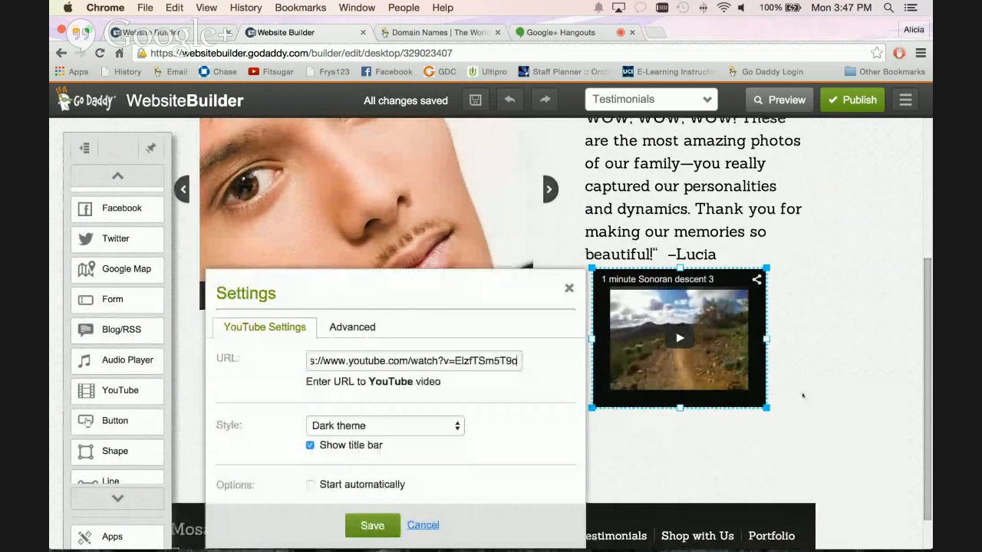
left_click_drag(484, 294, 486, 160)
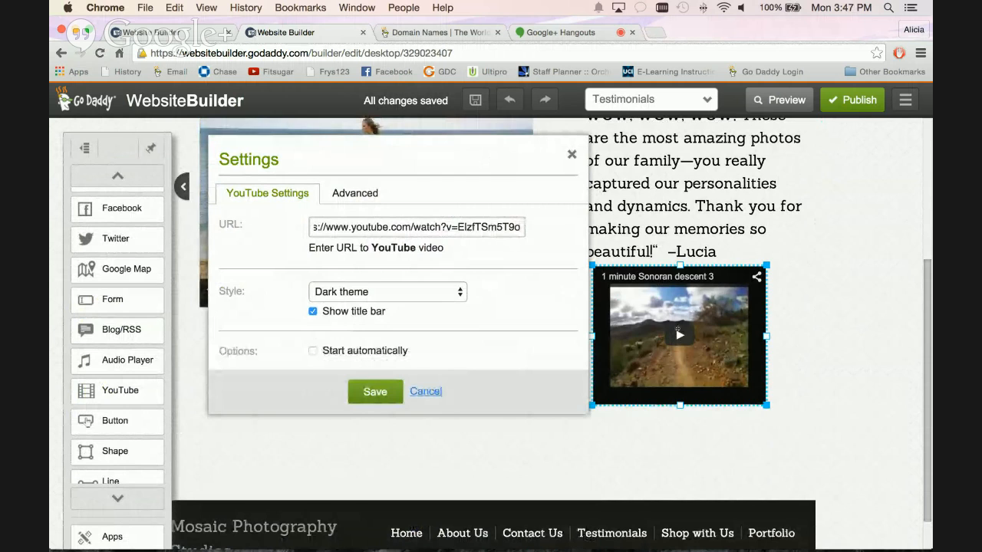
key("super+Tab")
key("Tab")
key("Tab")
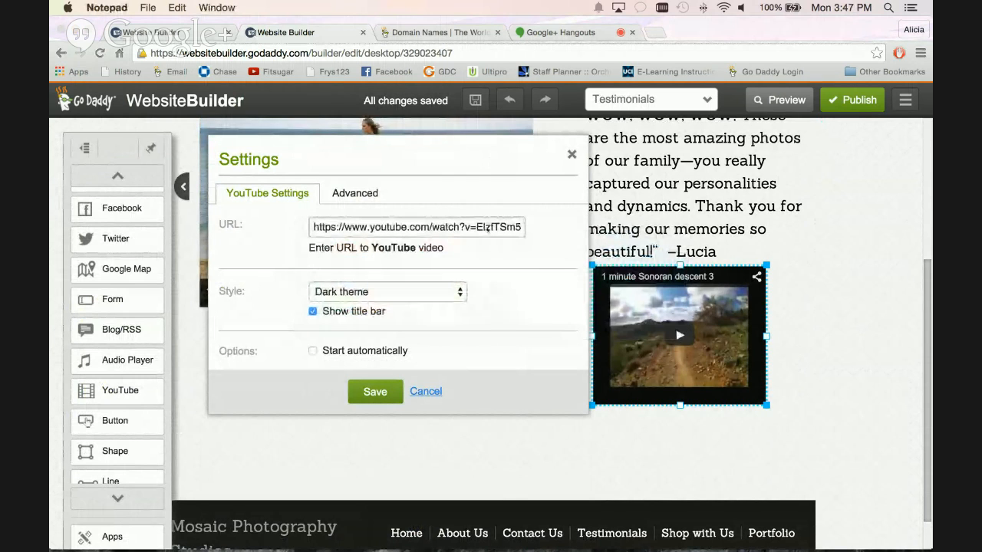
key("super+Tab")
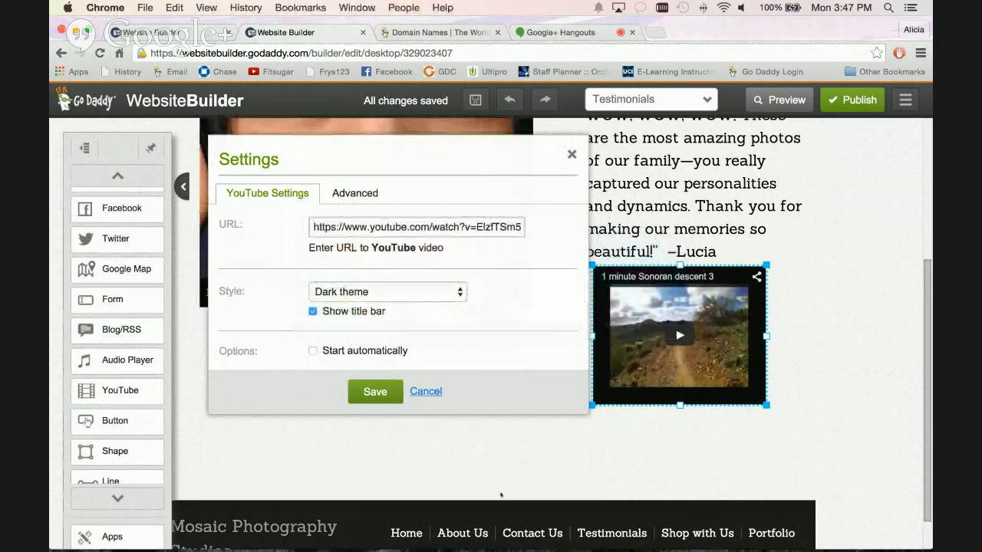
left_click(428, 392)
Uncover the desktop behind PowerPoint, open wsb.txt in TextEdit and copy the YouTube link on its first line.
key("super+Tab")
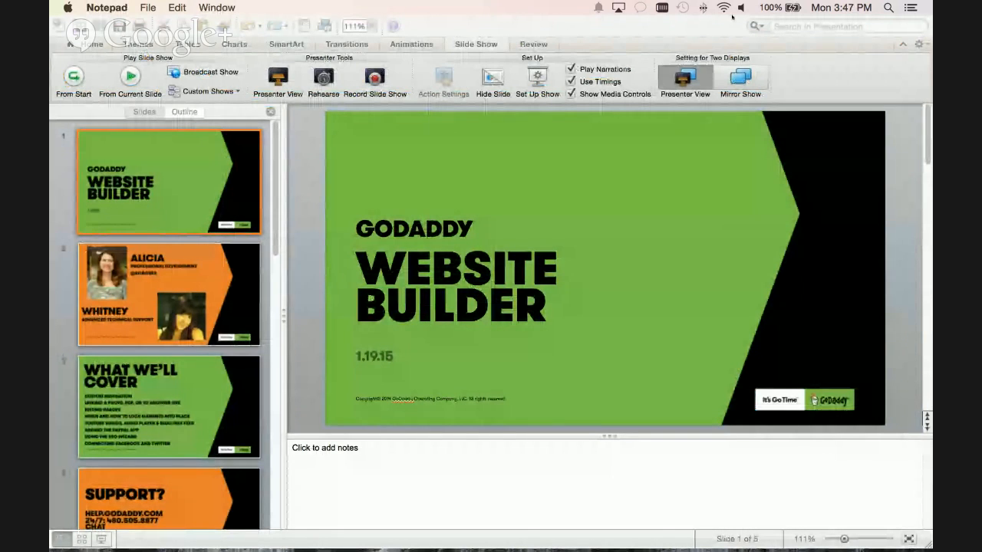
left_click(698, 20)
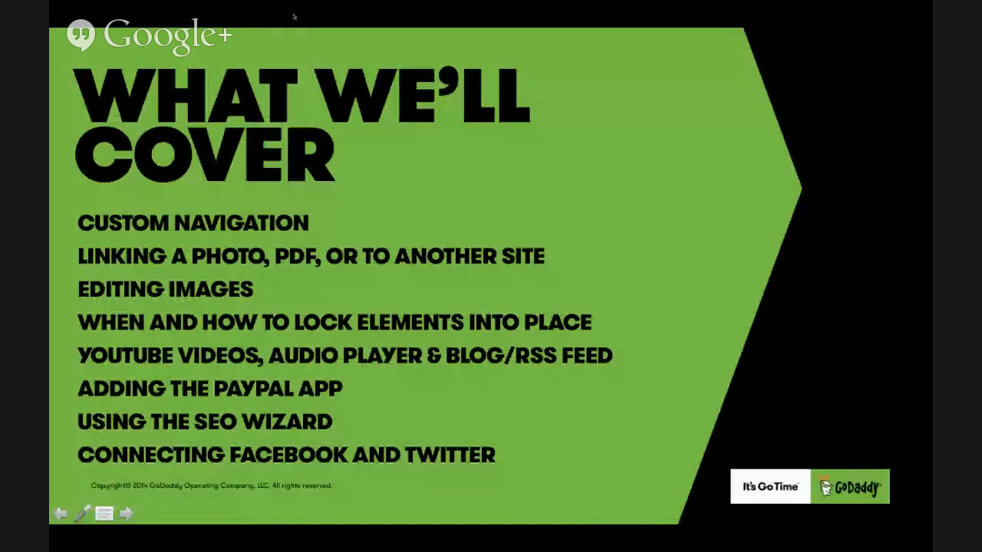
key("Escape")
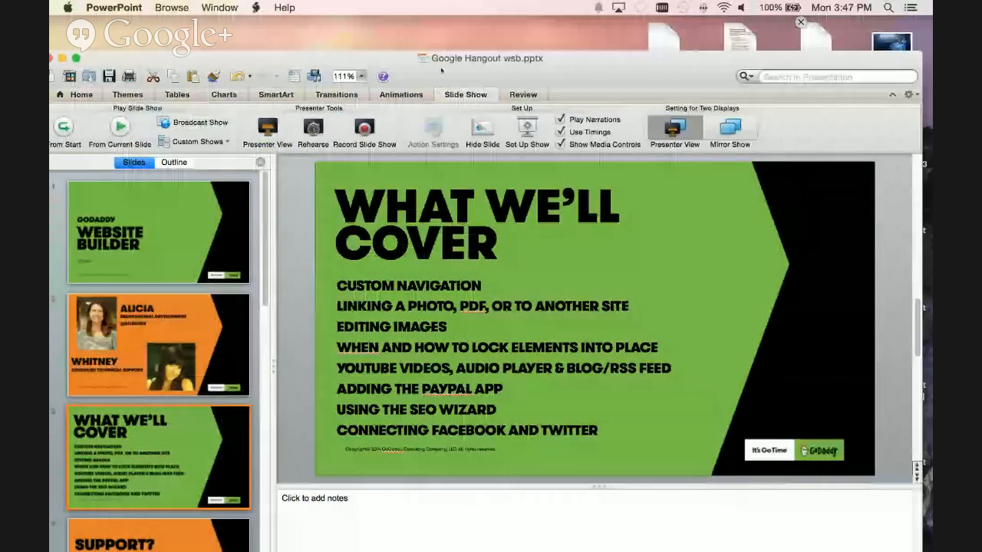
left_click_drag(442, 70, 469, 550)
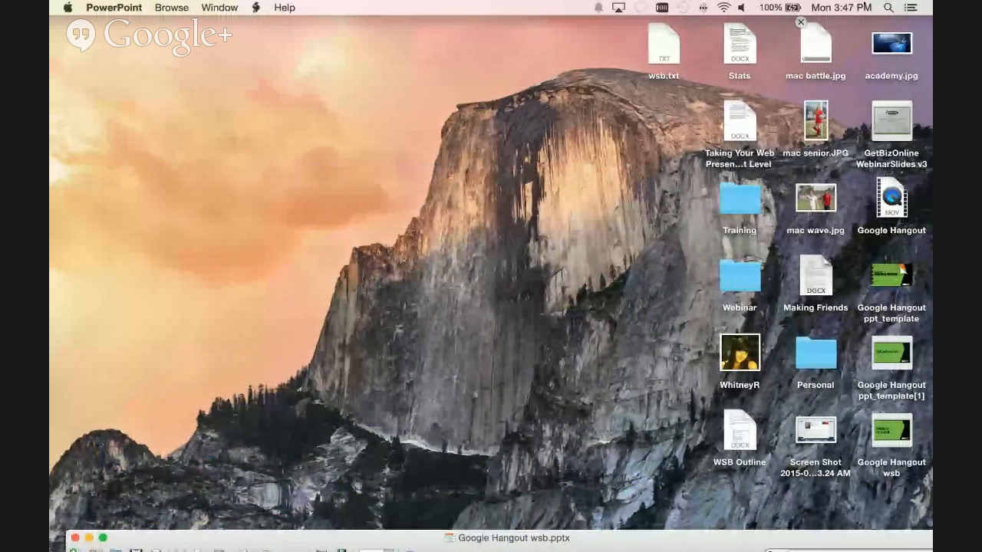
double_click(664, 54)
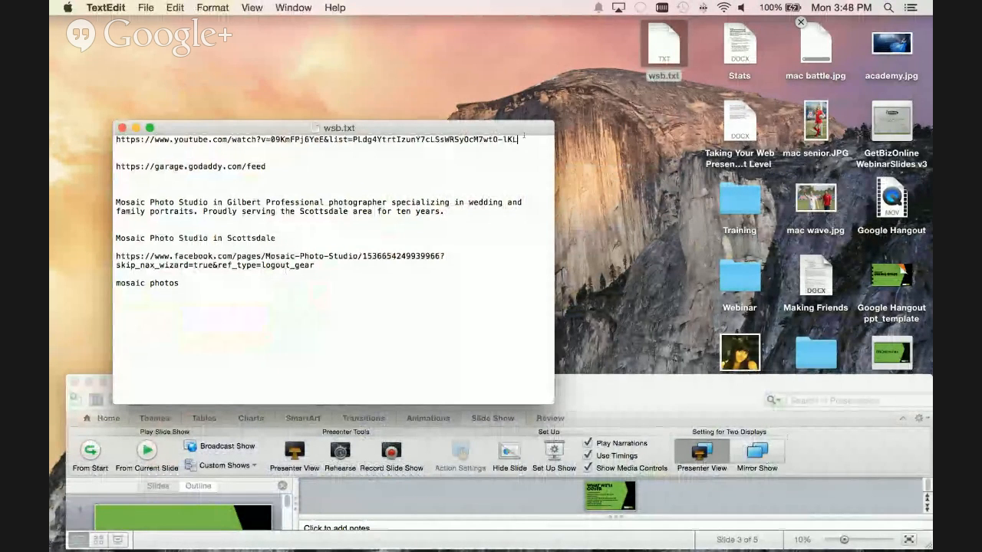
left_click_drag(518, 139, 115, 140)
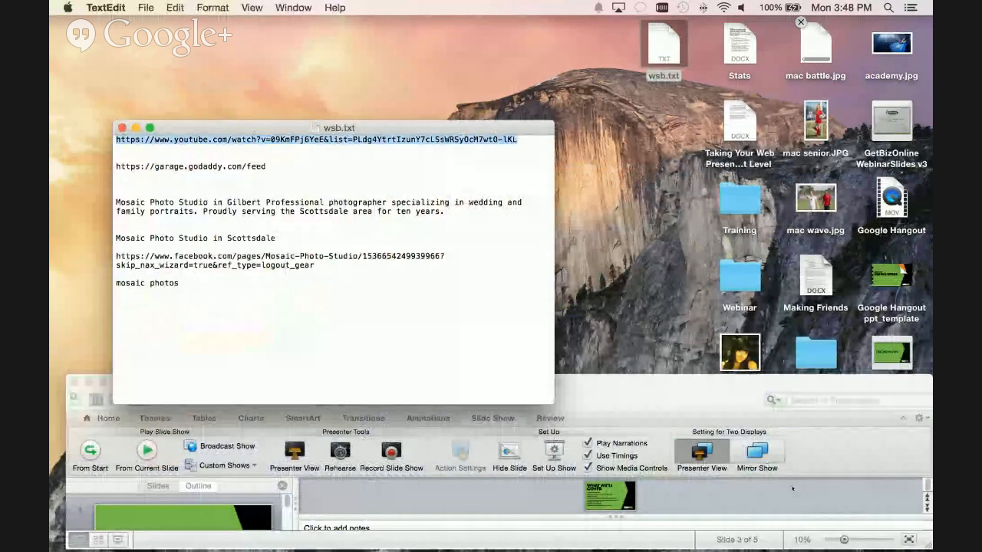
left_click_drag(716, 390, 703, 241)
key("super+Tab")
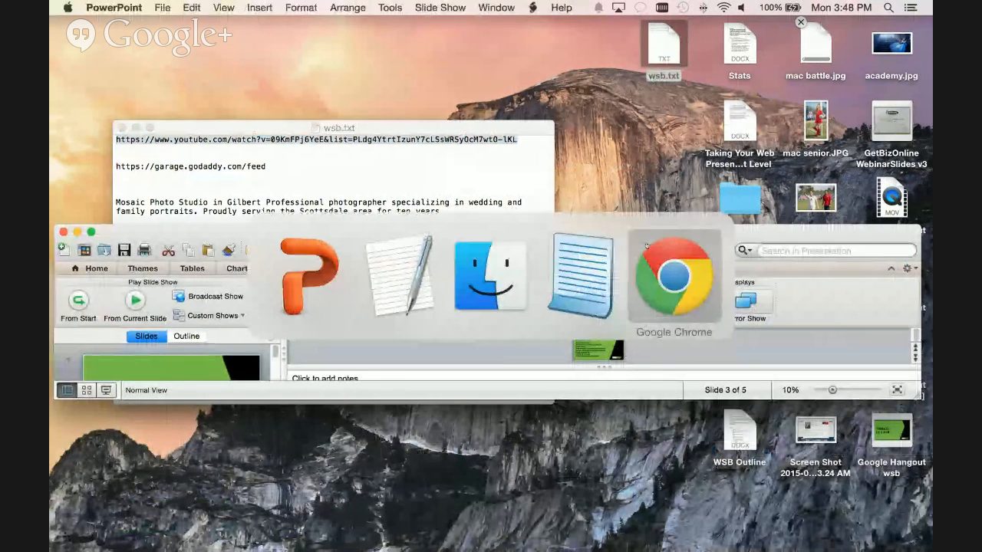
key("super+Tab")
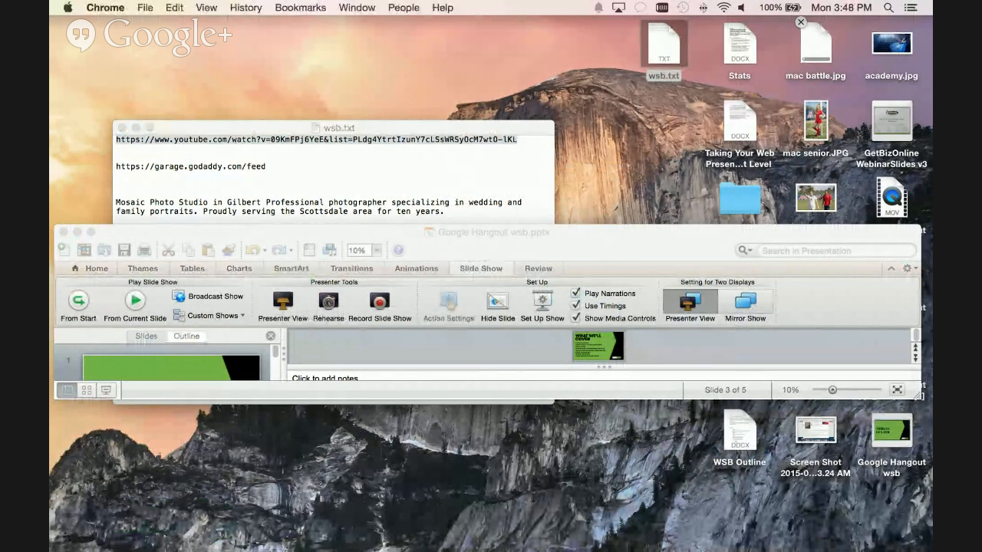
left_click(460, 526)
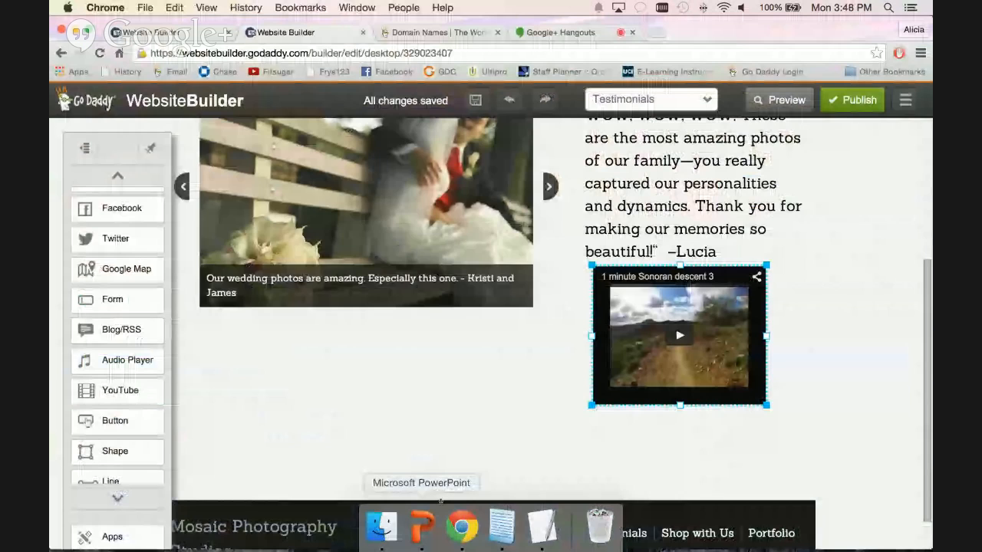
left_click(700, 285)
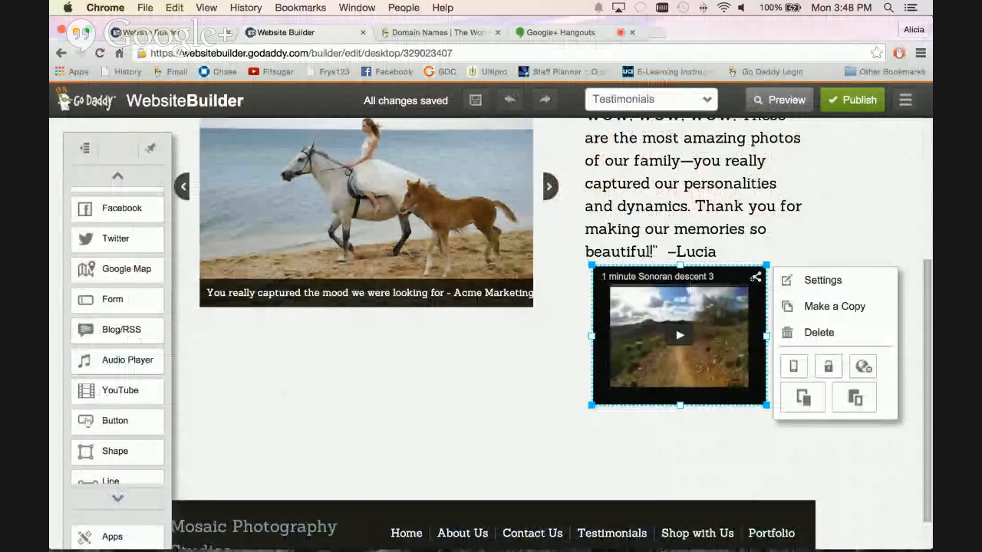
left_click(797, 284)
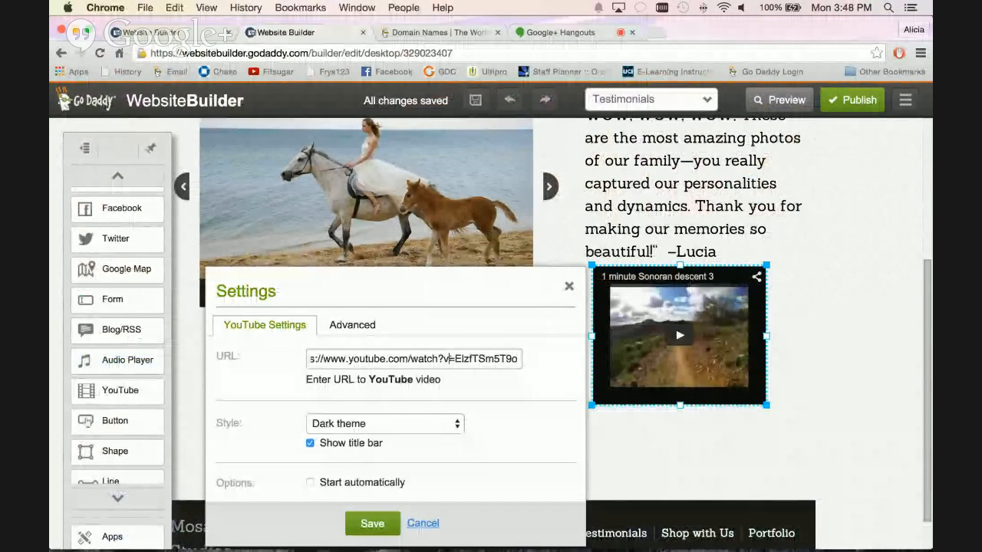
key("super+a")
type("https://www.youtube.com/watch?v=09KmFPj6YeE")
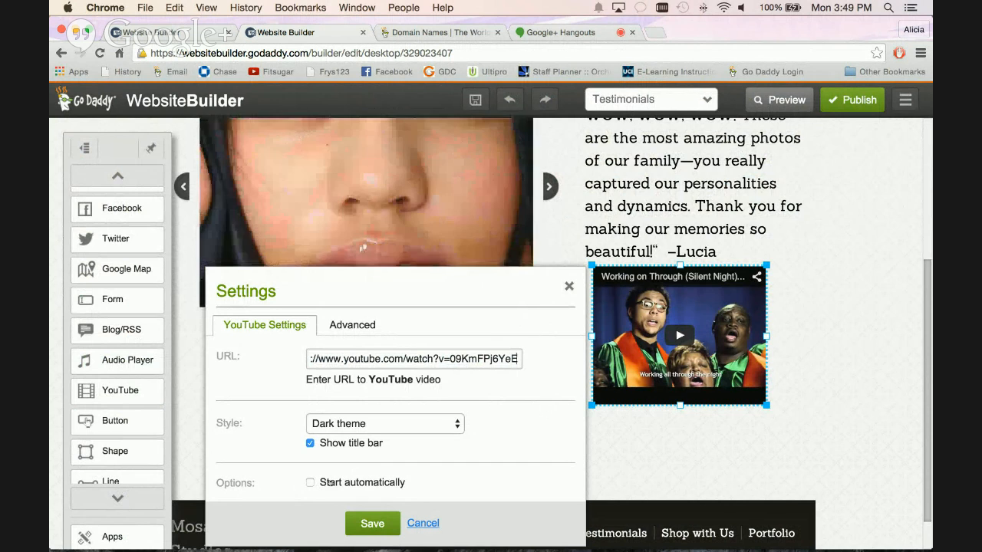
Review the video element's Advanced background, border and shadow options, then save its YouTube settings.
left_click(366, 328)
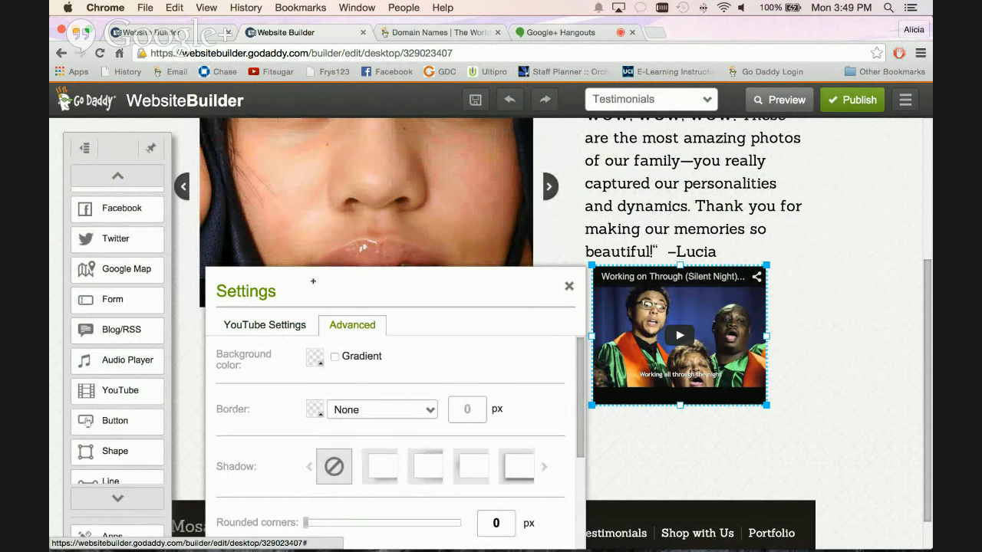
left_click_drag(313, 282, 303, 221)
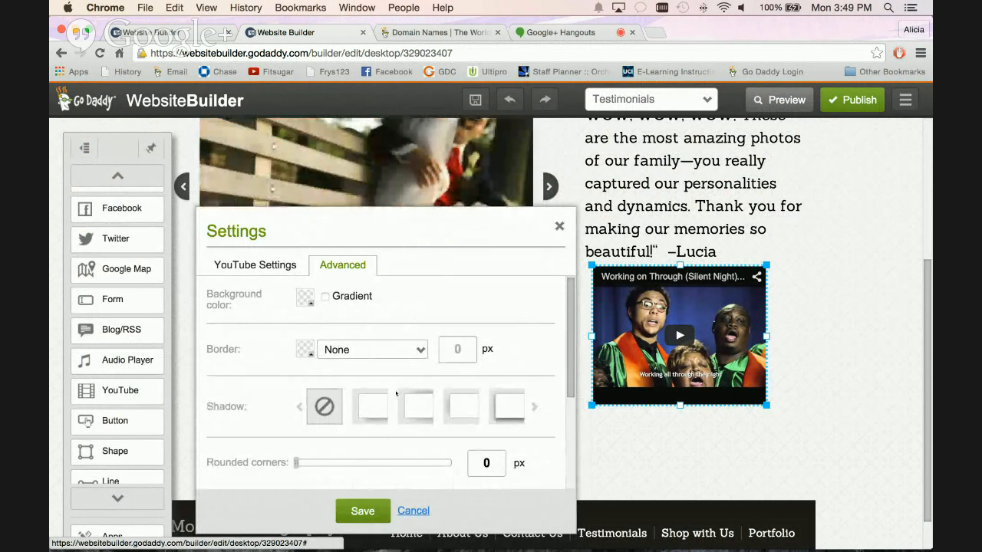
left_click(279, 265)
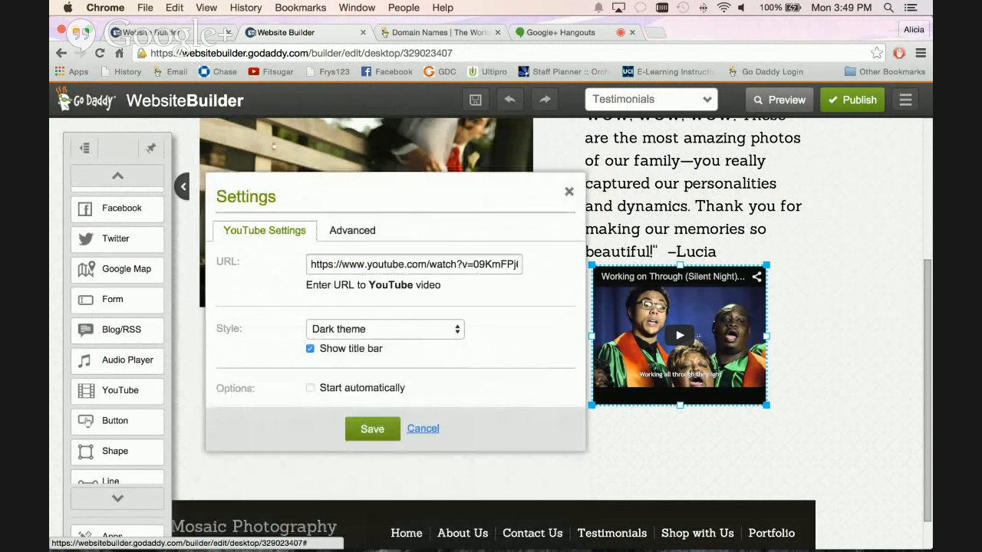
left_click(370, 429)
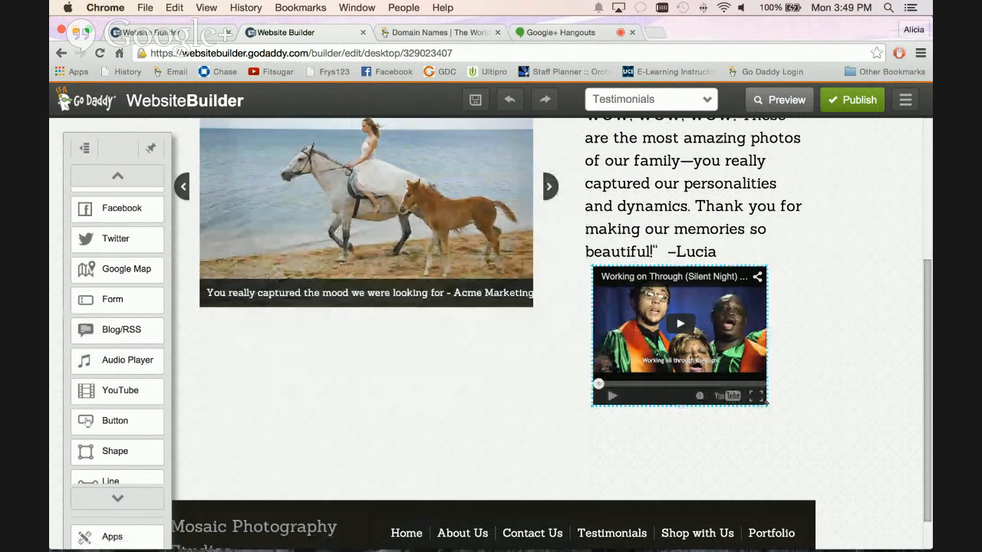
Enlarge the YouTube video to about the quote's width and shift it slightly left to align beneath the text.
left_click_drag(767, 403, 818, 432)
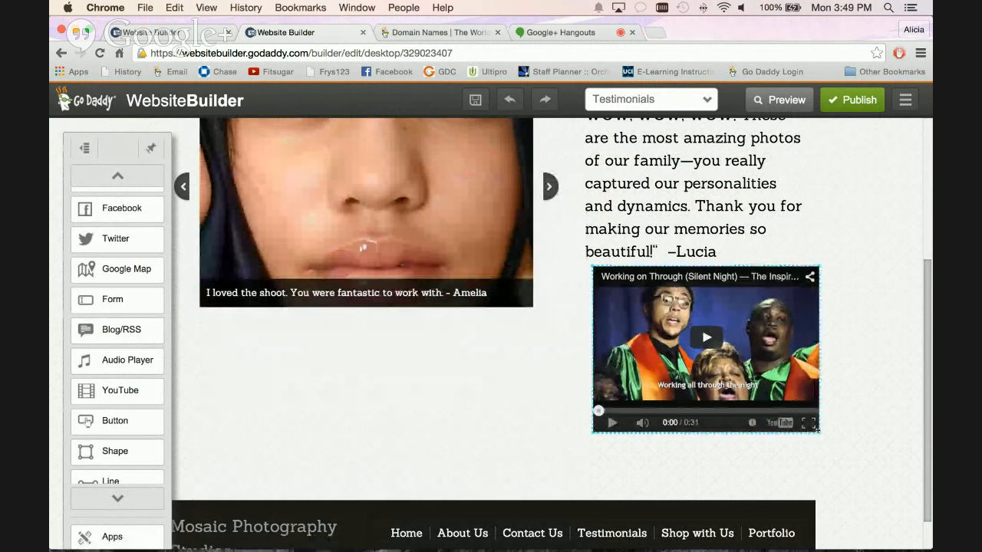
mouse_move(754, 334)
left_mouse_down()
mouse_move(724, 334)
mouse_move(746, 337)
left_mouse_up()
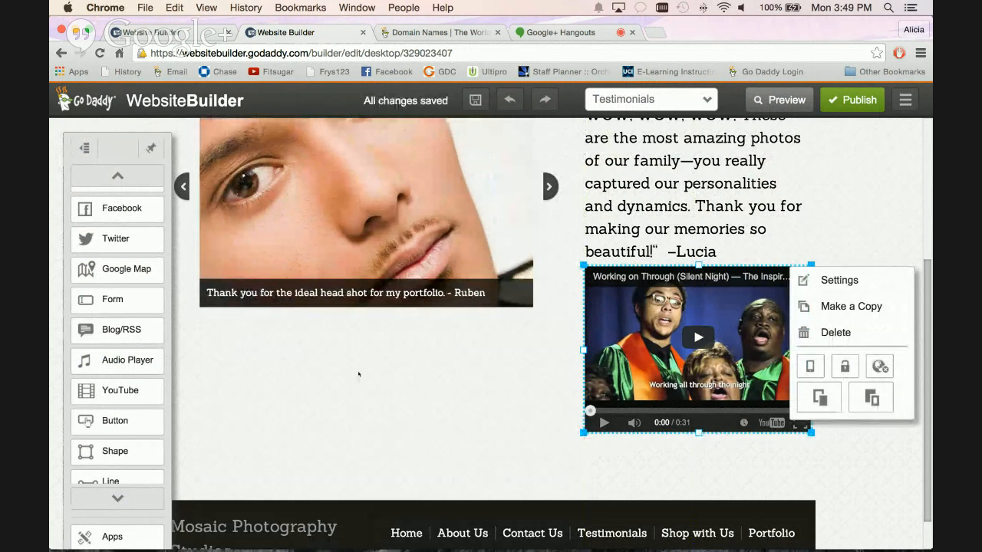
Add an Audio Player element to the Testimonials page and place it beneath the photo slideshow.
left_click(256, 366)
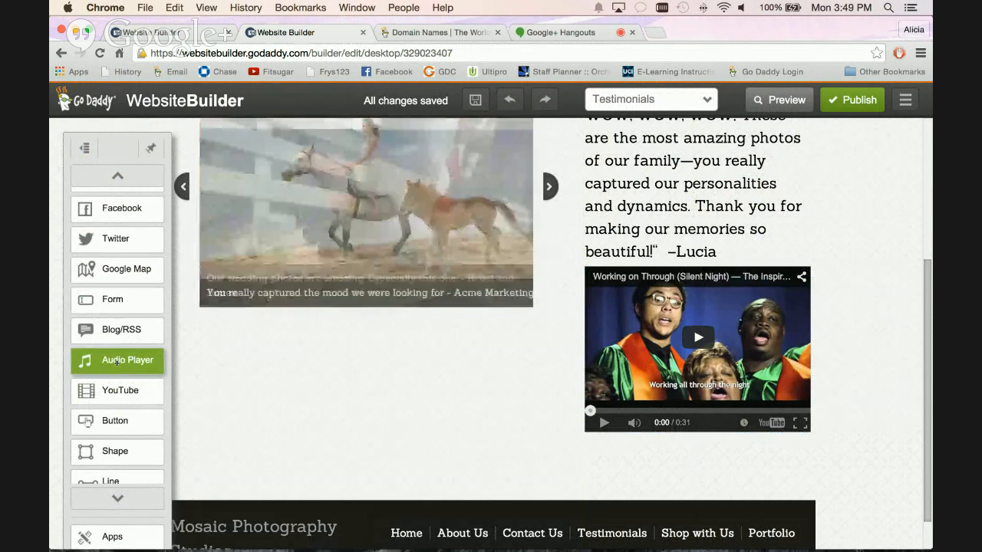
left_click(117, 361)
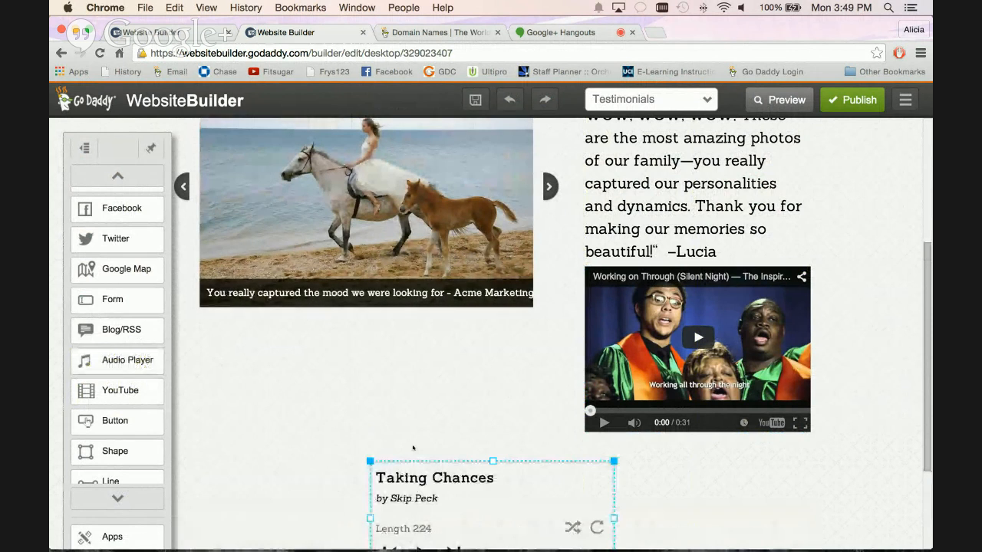
left_click_drag(481, 461, 356, 329)
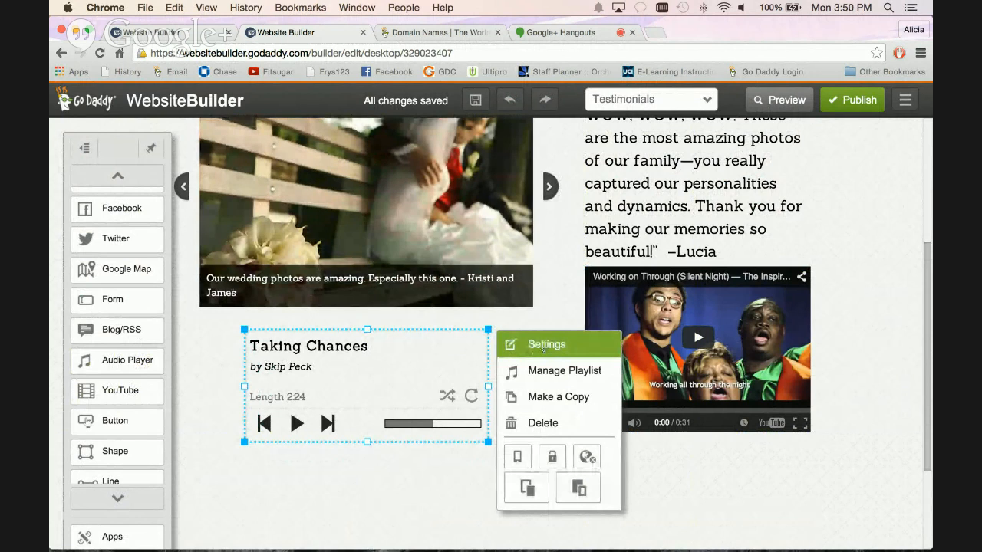
Open the audio player's playlist and browse All My Files on the computer for audio to add.
left_click(548, 371)
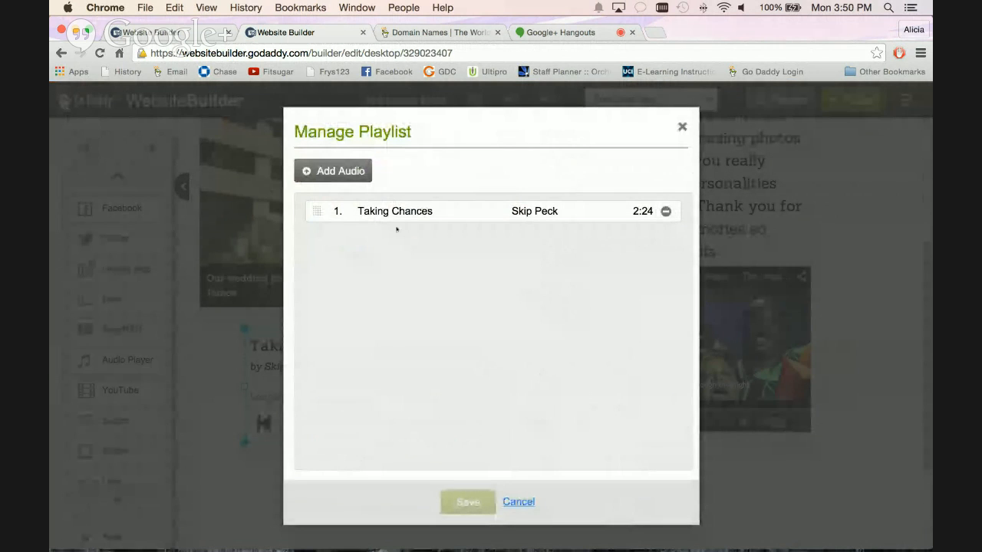
left_click(333, 170)
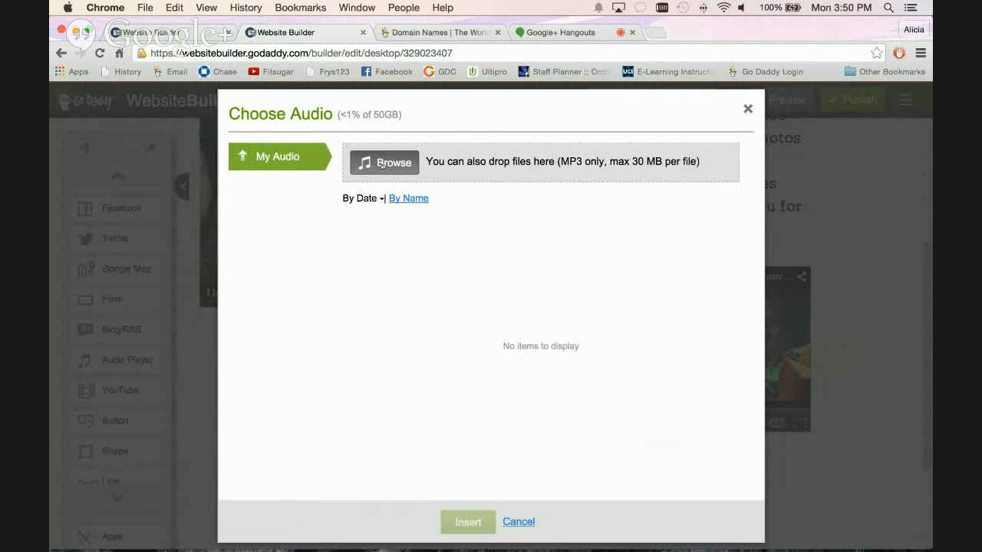
left_click(366, 180)
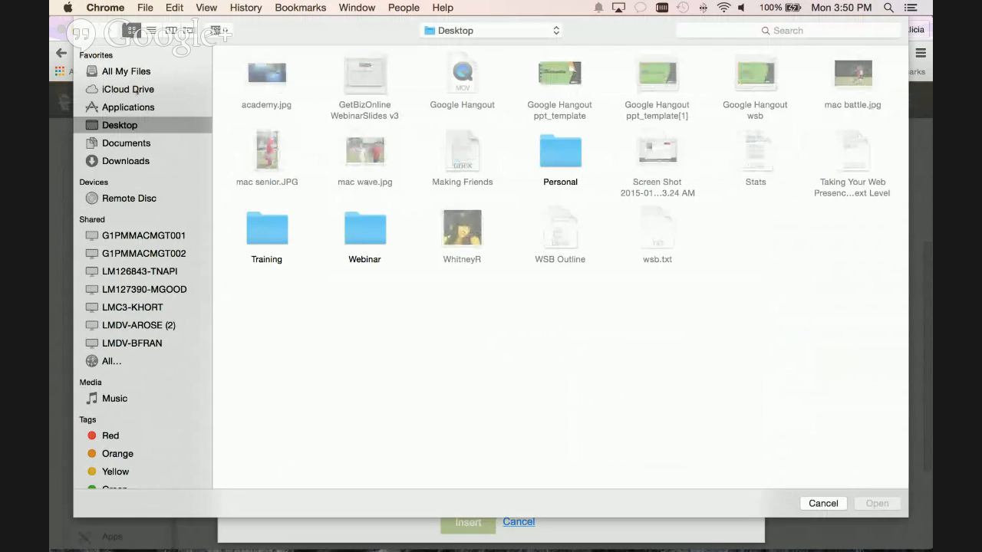
left_click(126, 70)
left_click(783, 30)
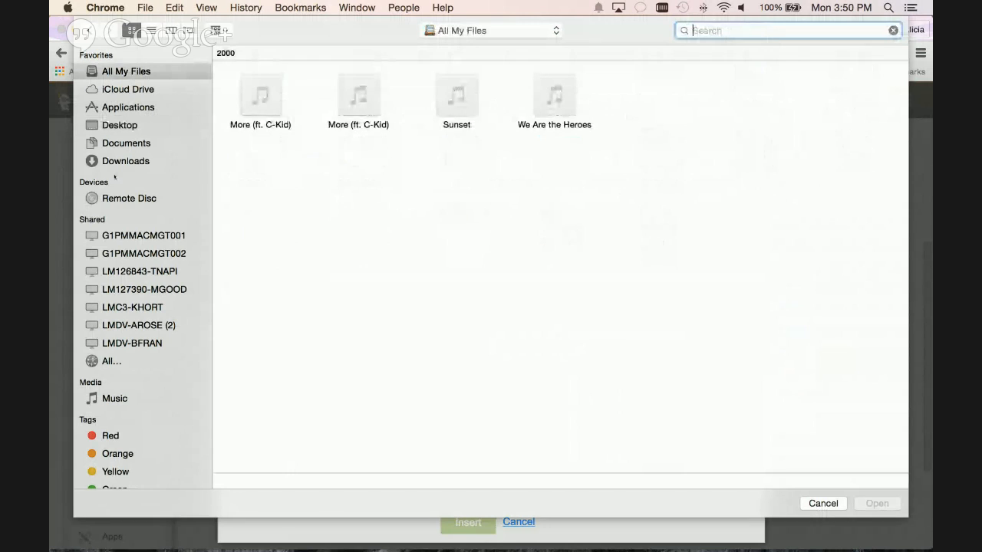
Upload the MP3 files More (ft. C-Kid), Sunset and We Are the Heroes and insert them into the playlist.
left_click(267, 108)
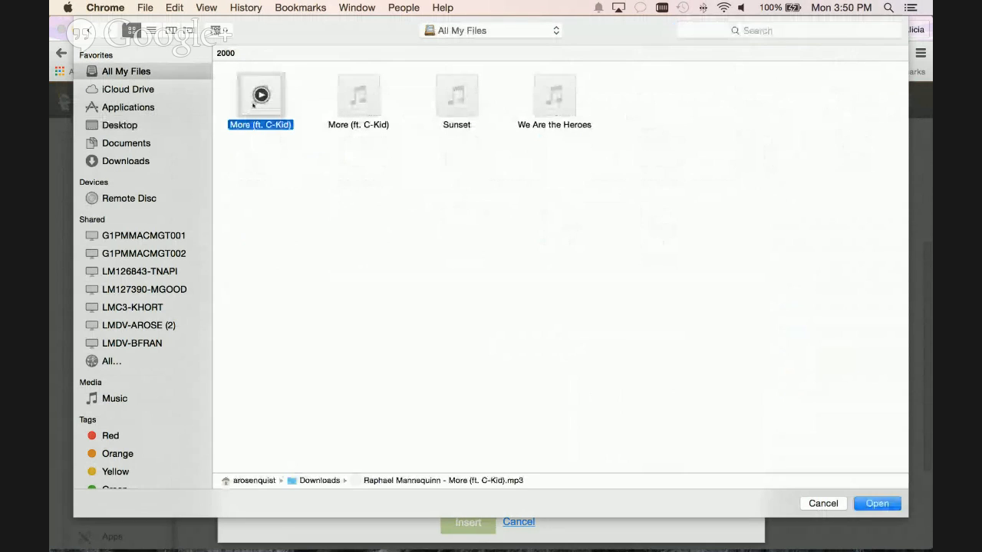
left_click(352, 98, "shift")
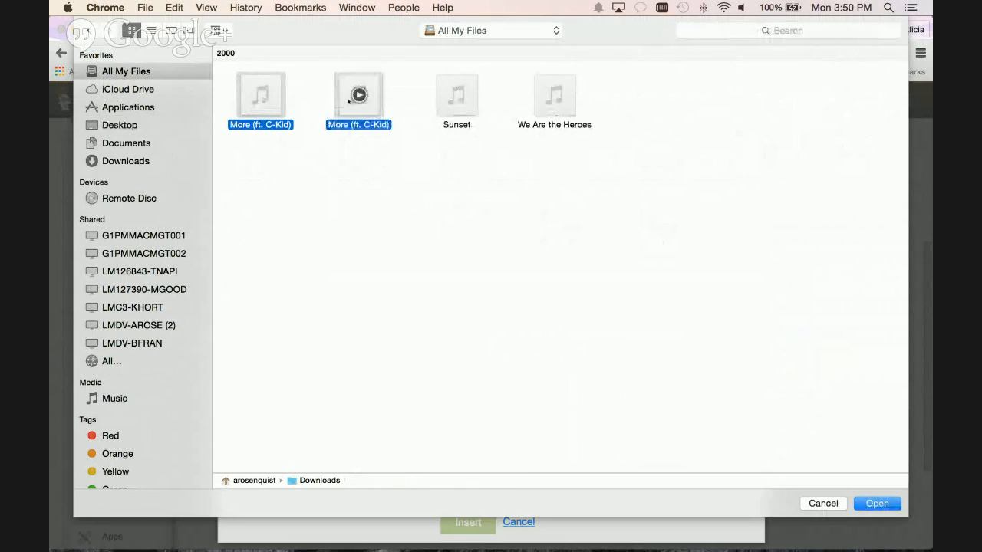
left_click(455, 94)
left_click(528, 95, "shift")
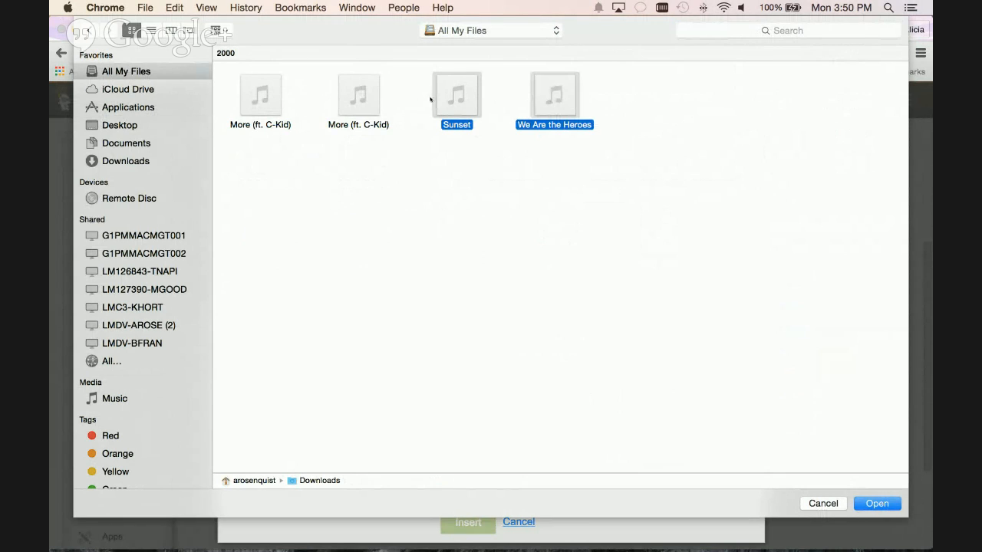
left_click(357, 93, "shift")
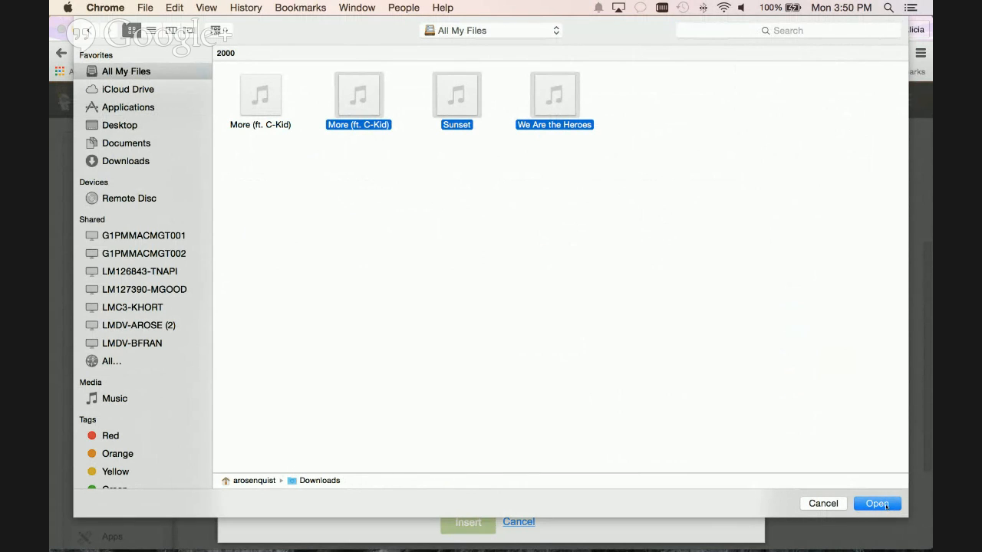
left_click(875, 504)
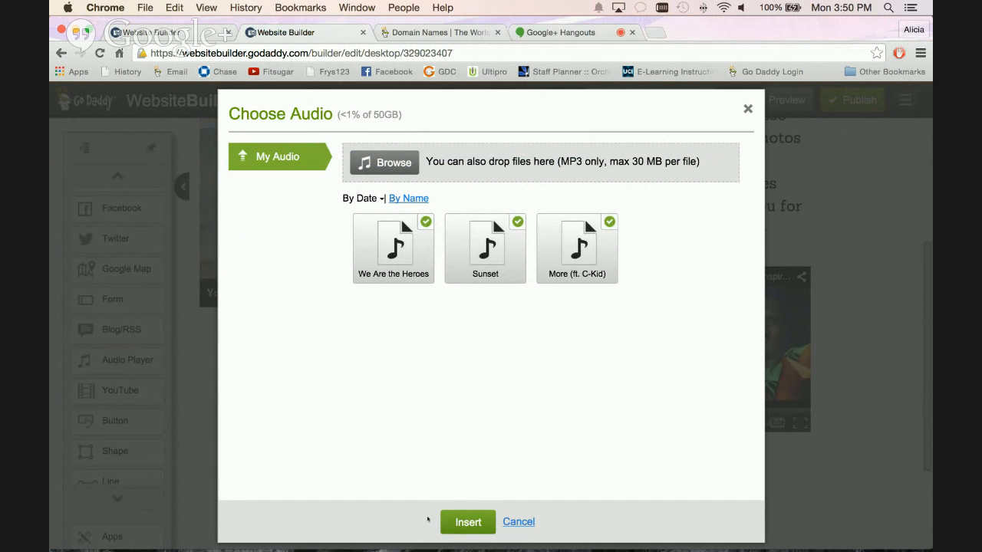
left_click(457, 524)
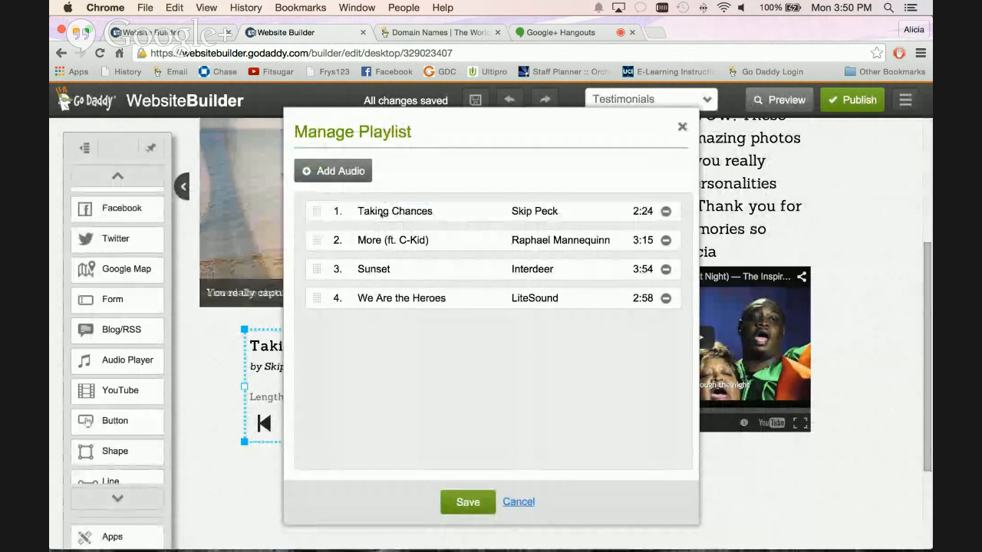
Remove Taking Chances from the playlist, move More (ft. C-Kid) below Sunset, and save the playlist.
left_click(666, 211)
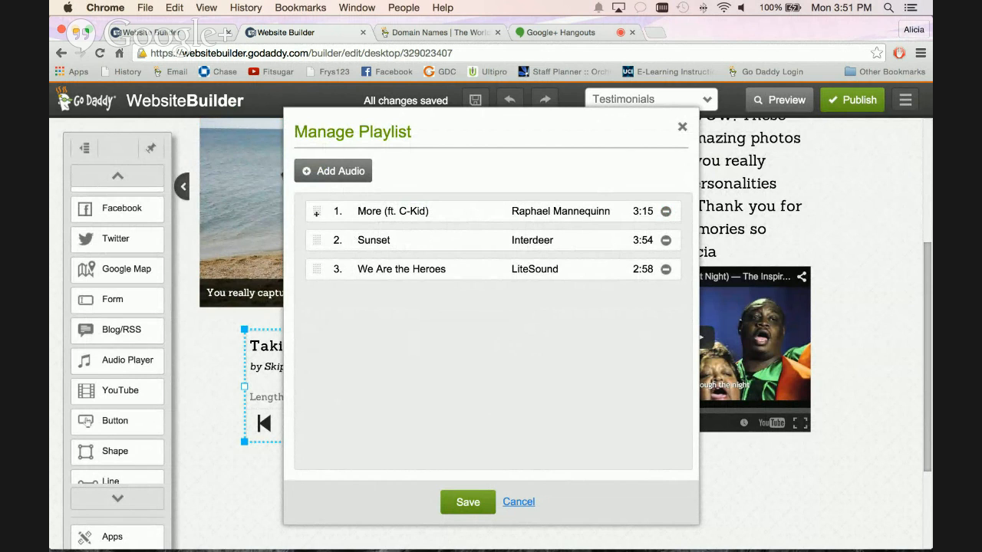
left_click_drag(316, 211, 433, 407)
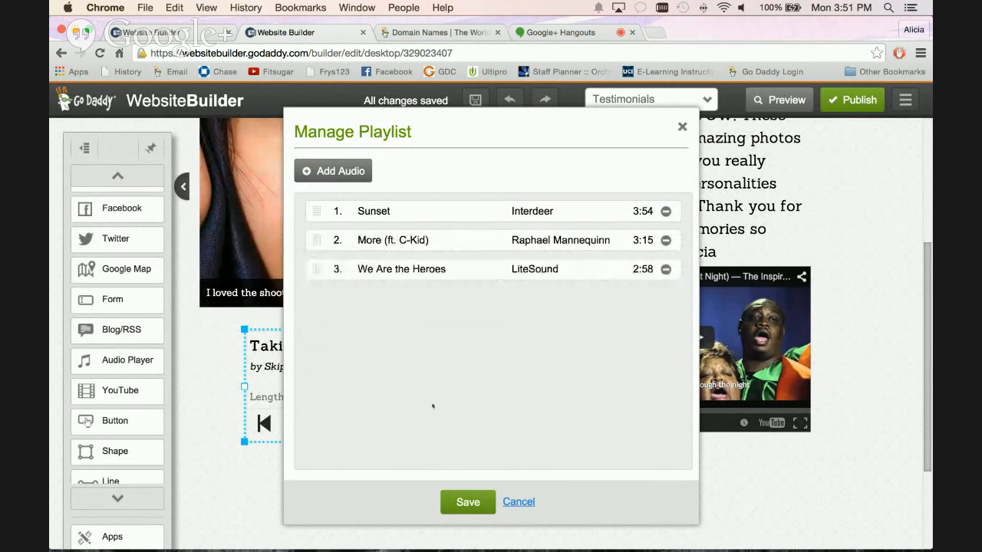
left_click(468, 503)
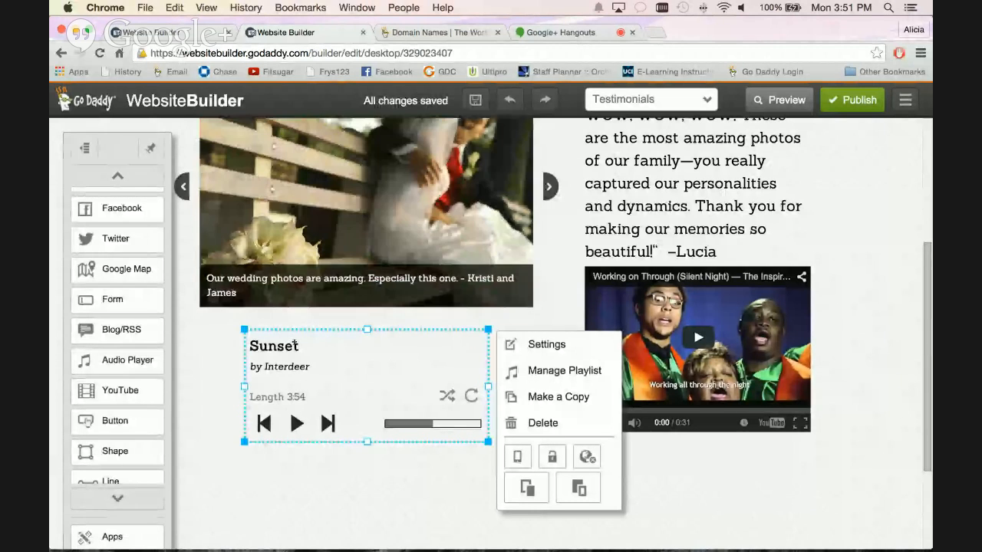
Enable the Show playlist option in the audio player's settings and save them.
left_click(527, 347)
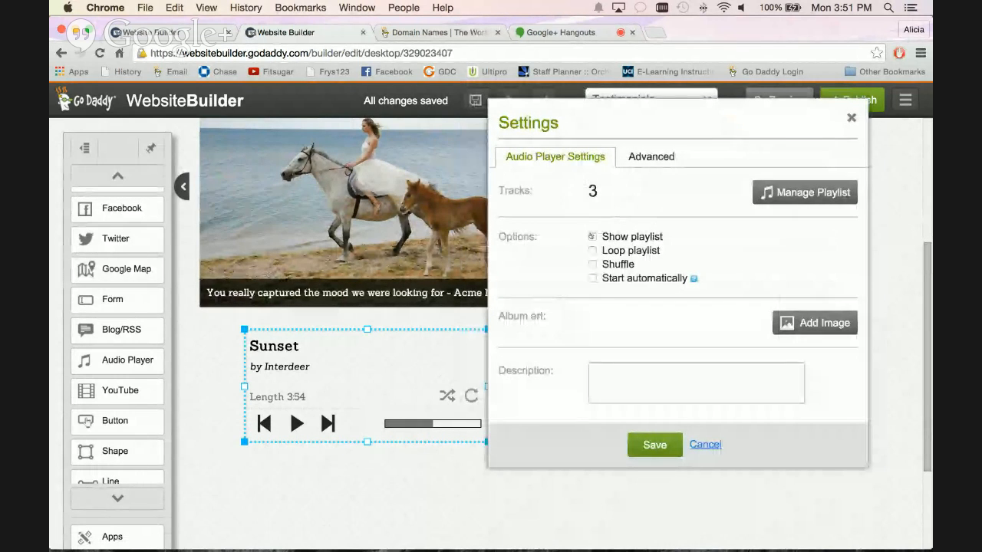
left_click(593, 238)
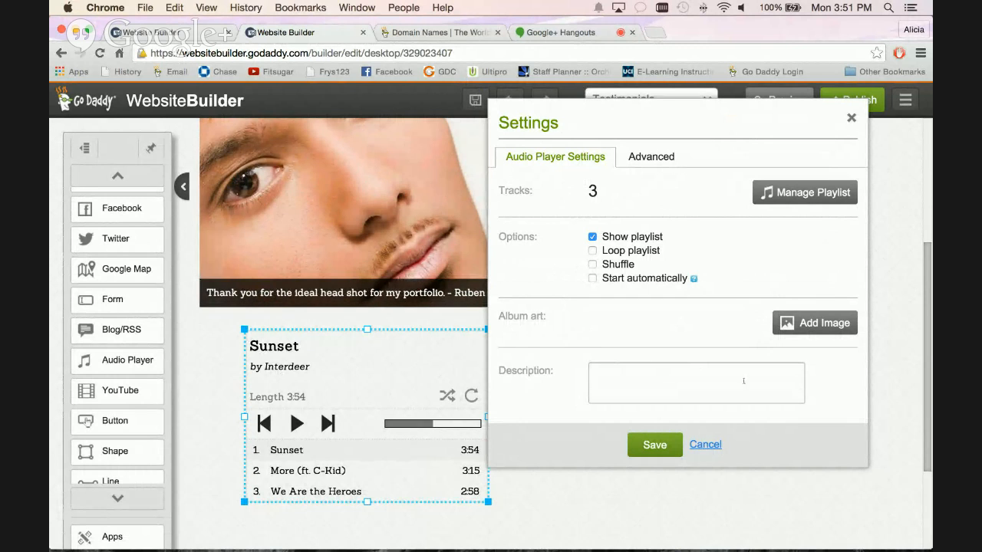
left_click(666, 451)
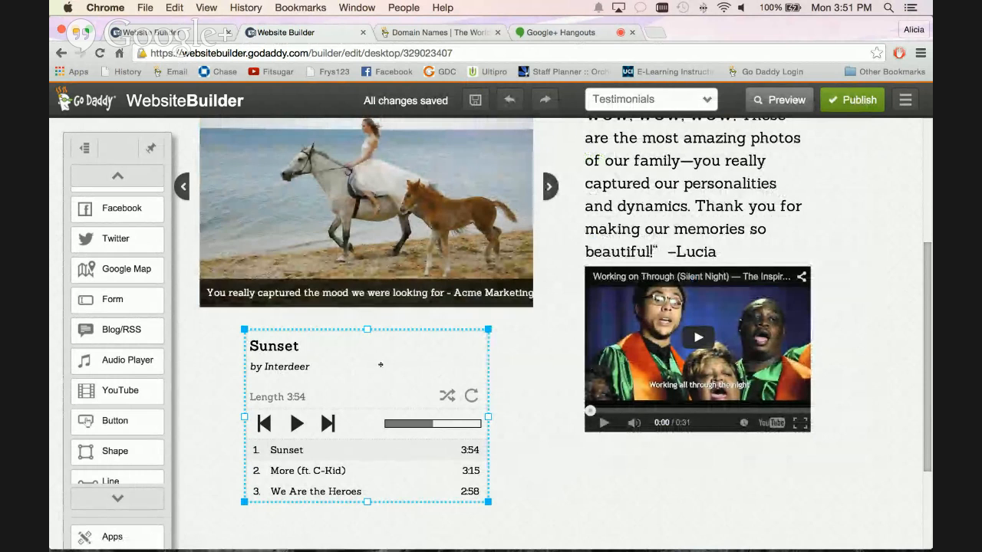
Go to the About Us page, try its Blog submenu link, and close the GoDaddy browser tab it opens.
scroll(460, 323, "up", 5)
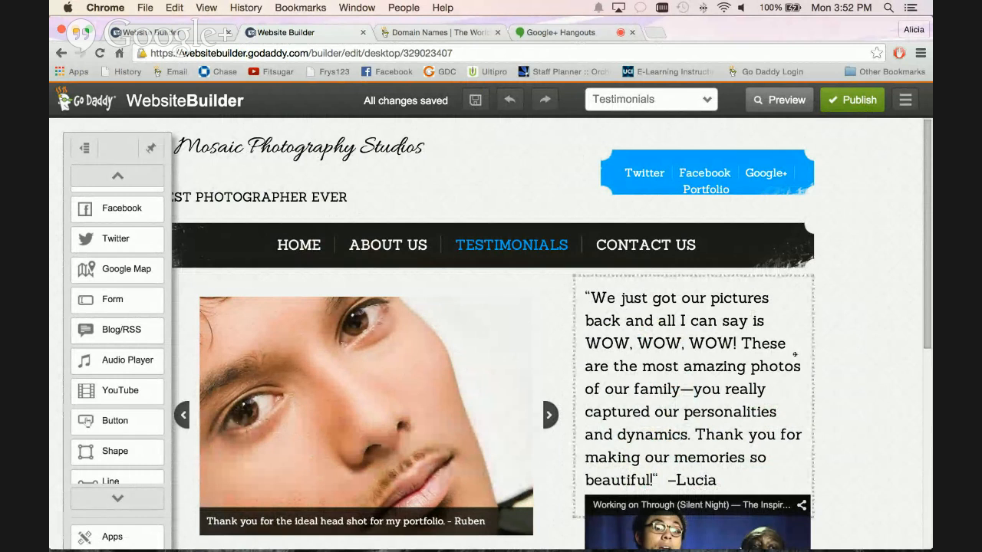
left_click(388, 245)
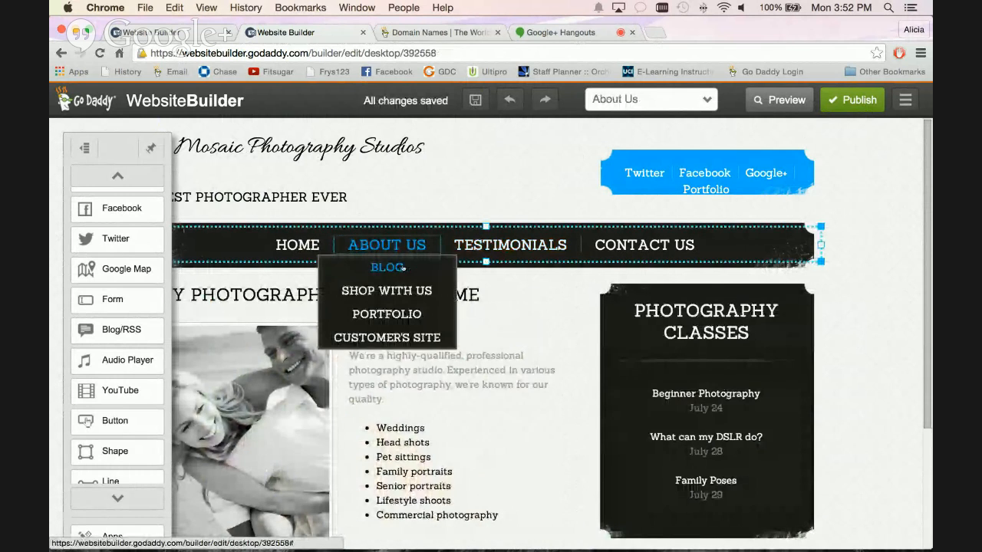
mouse_move(395, 246)
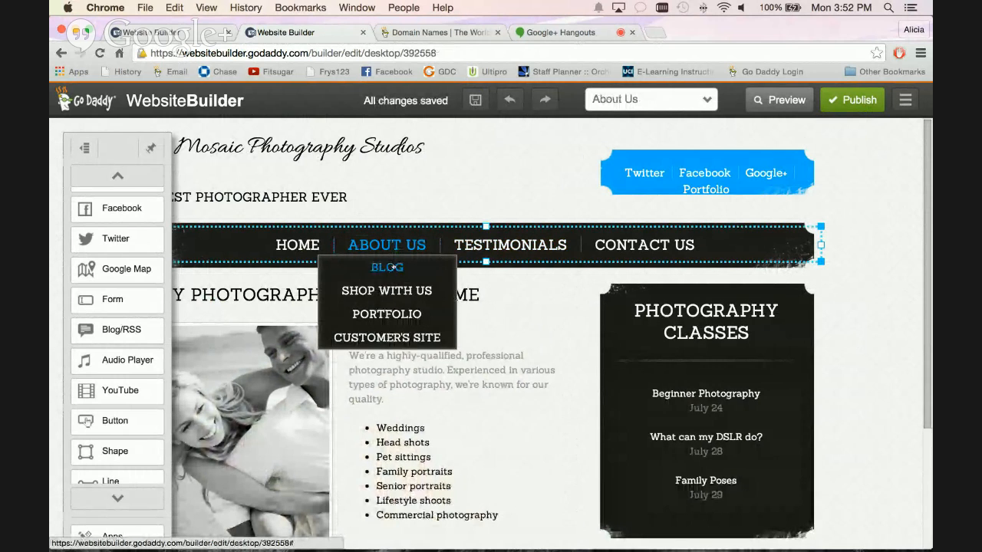
left_click(388, 267)
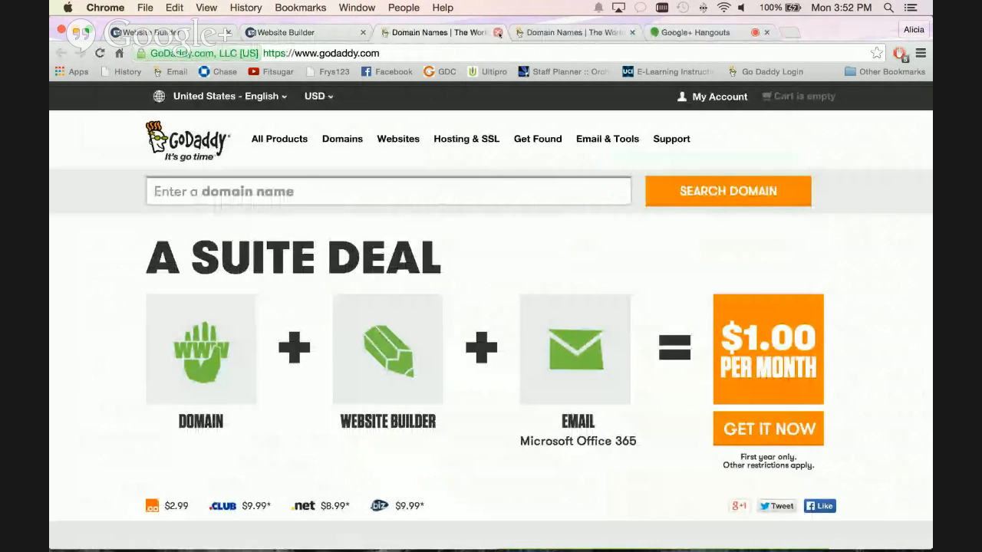
left_click(498, 33)
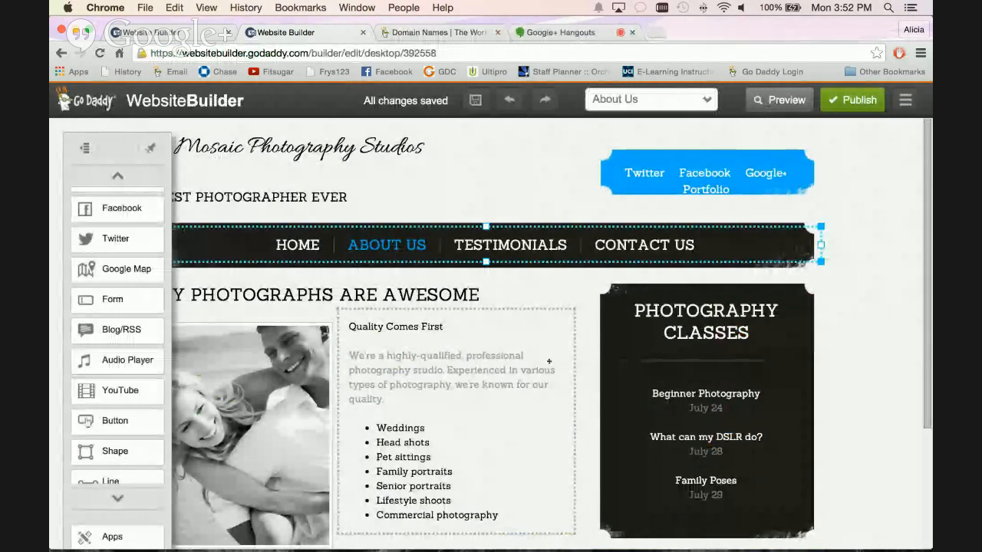
Shift the Photography Classes heading on the About Us page slightly right and down.
scroll(681, 247, "down", 3)
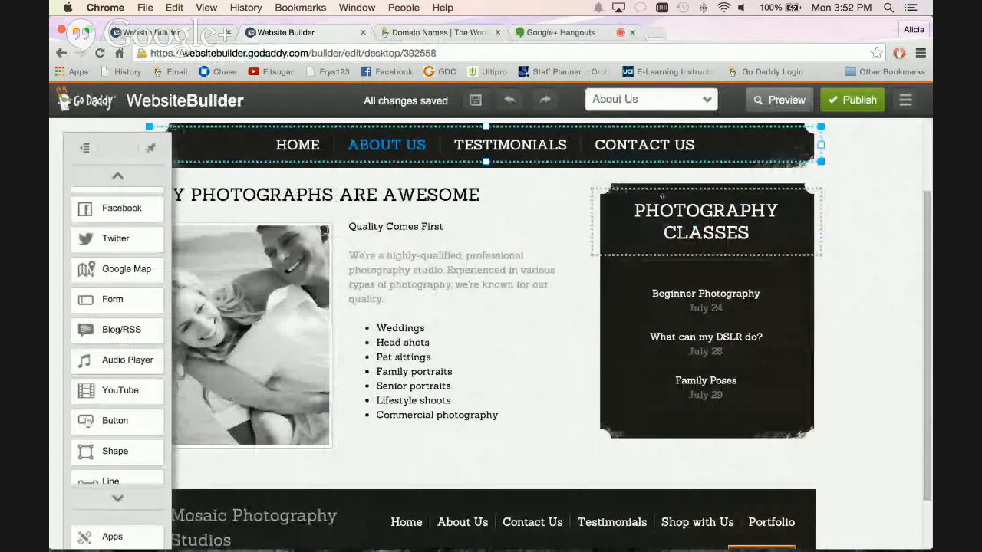
mouse_move(635, 190)
left_mouse_down()
mouse_move(595, 190)
mouse_move(647, 194)
left_mouse_up()
scroll(518, 226, "up", 3)
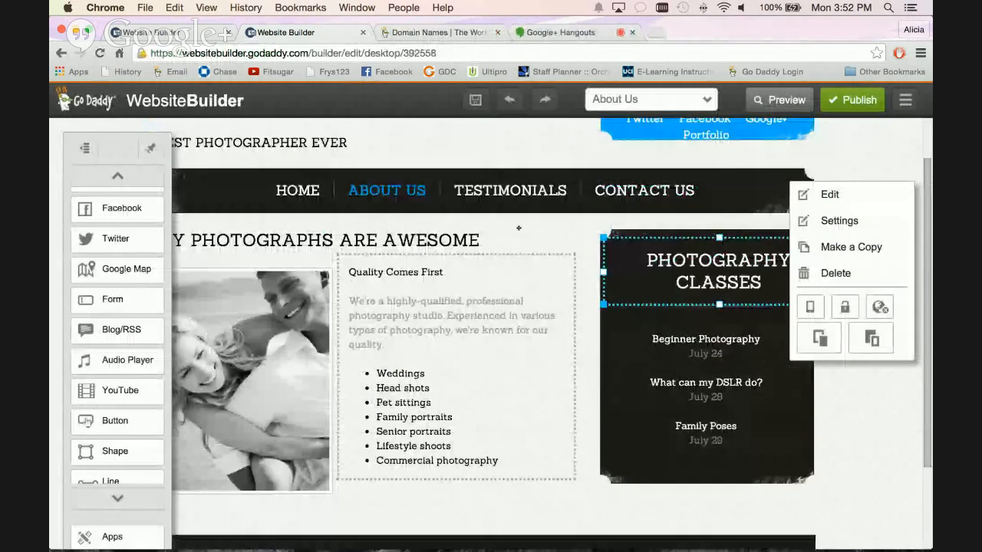
Add a new page named Blog 2 to the site.
left_click(705, 100)
left_click(682, 137)
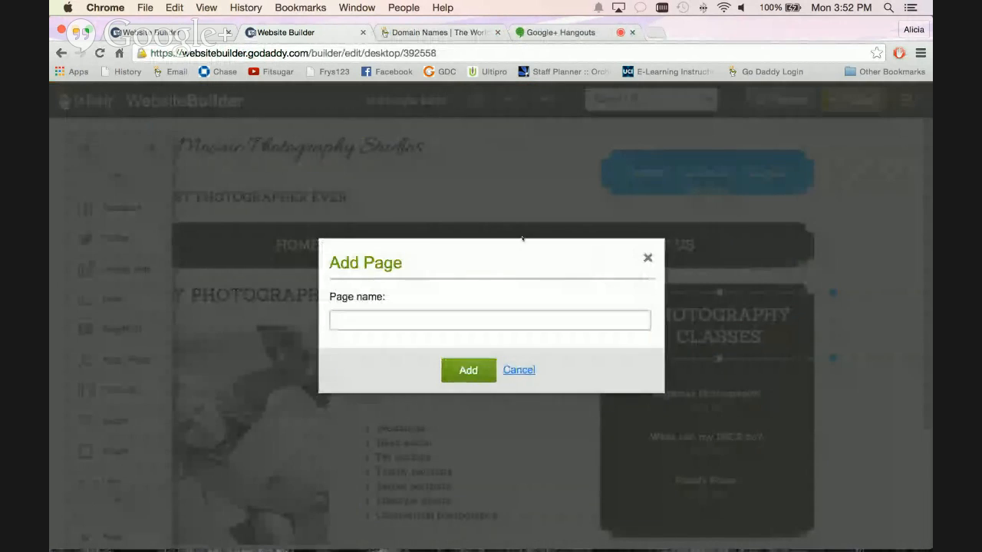
type("Blog 2")
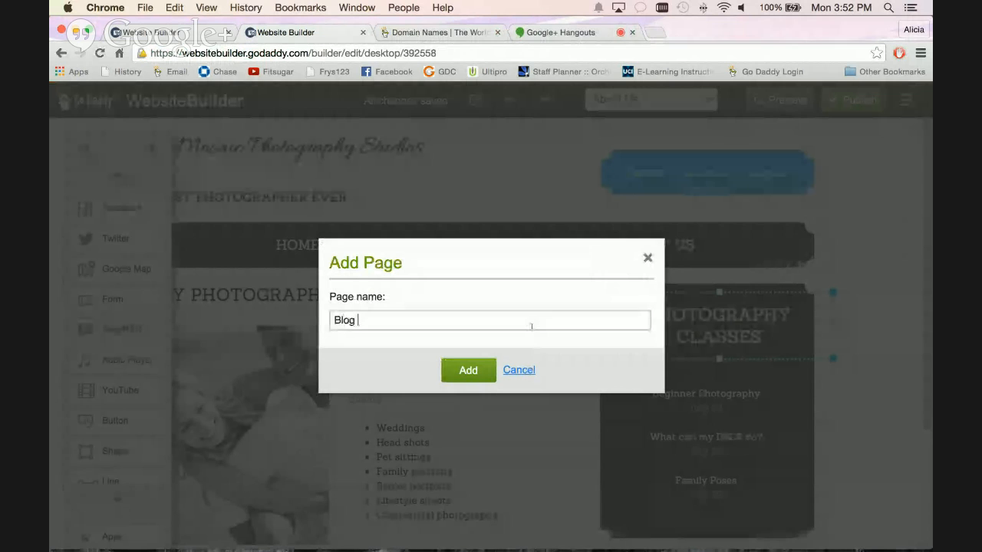
left_click(468, 371)
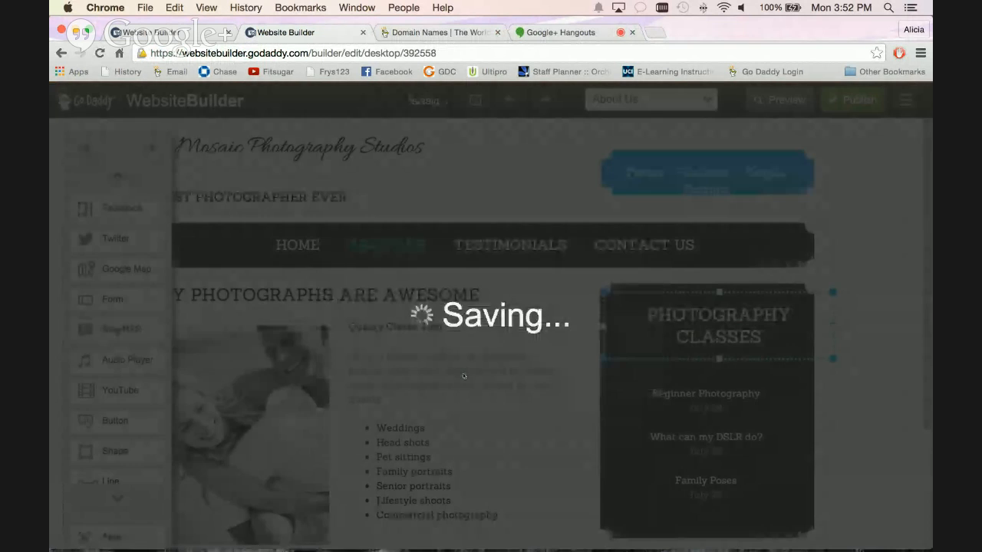
Add a Blog/RSS element to the Blog 2 page and move it up closer to the navigation bar.
scroll(472, 367, "down", 1)
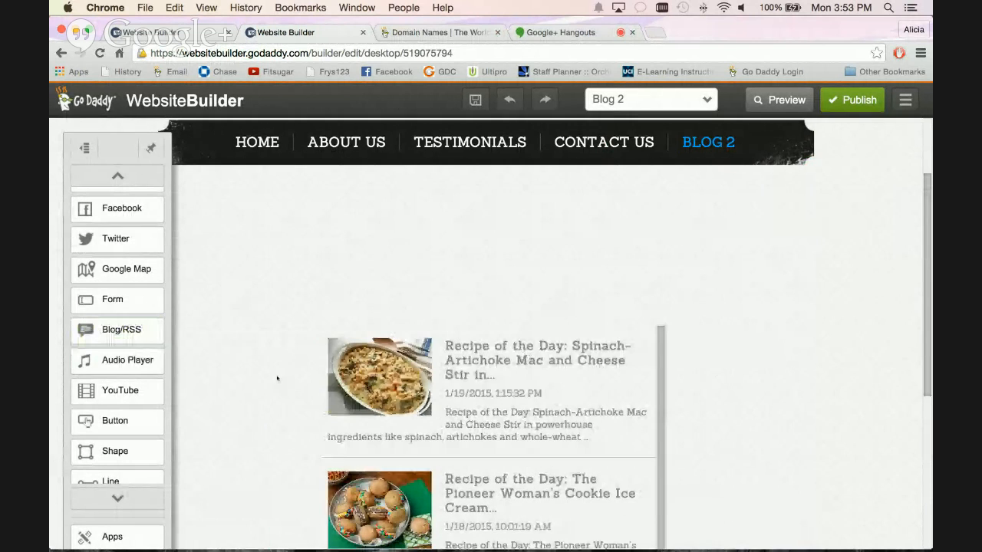
left_click_drag(491, 328, 490, 219)
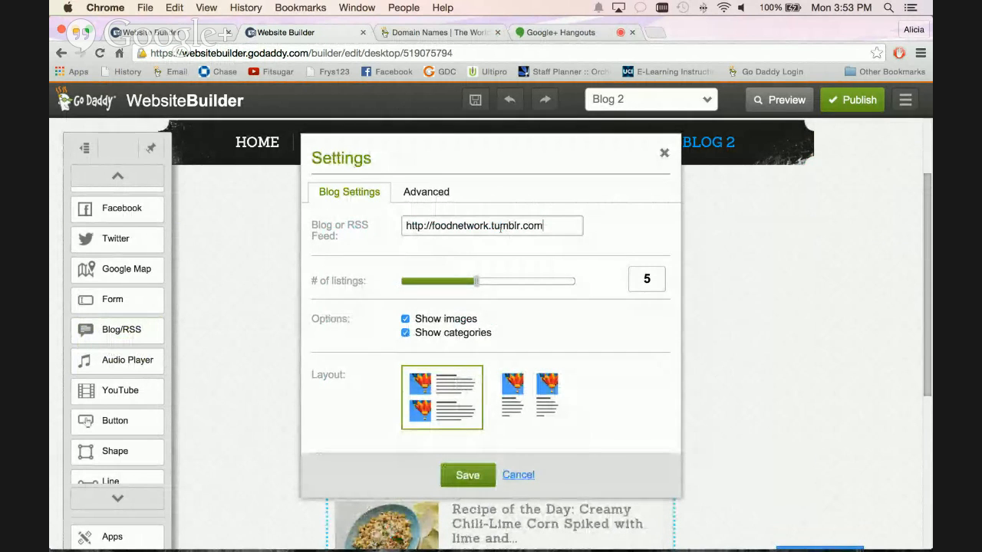
Select the feed URL in the blog element's settings, check wsb.txt in TextEdit for a feed link, and return to Chrome.
left_click_drag(549, 223, 336, 224)
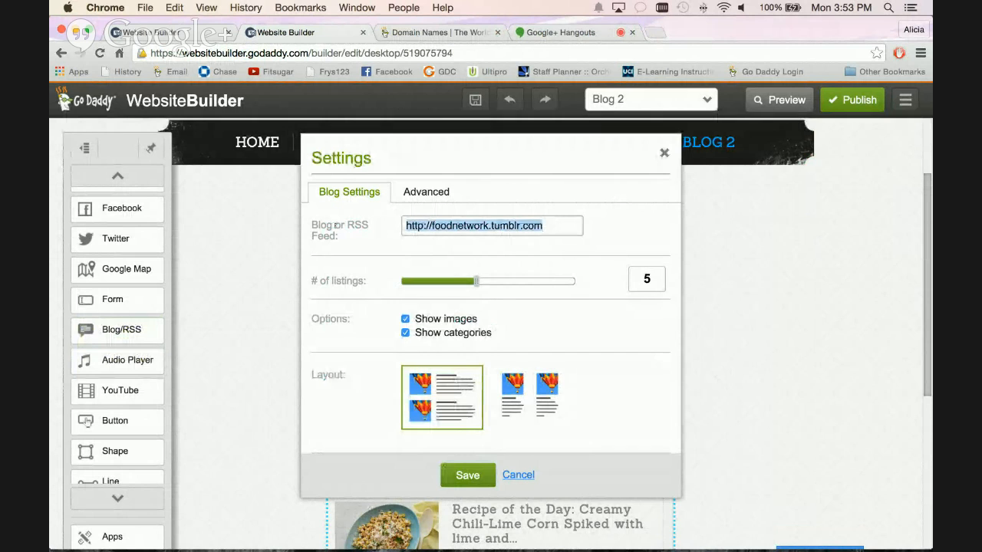
key("super+Tab")
key("super+Tab")
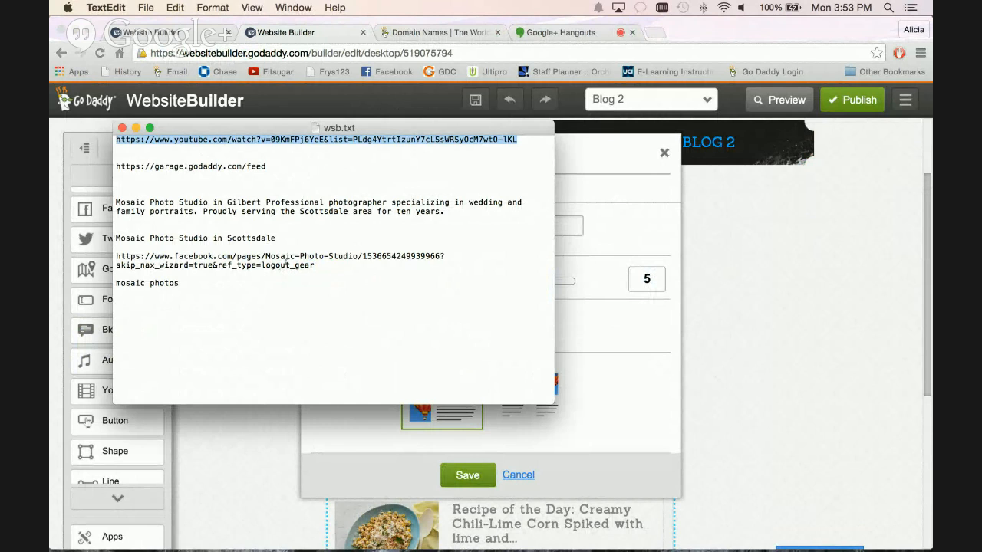
key("super+Tab")
key("super+Tab")
key("super+Tab")
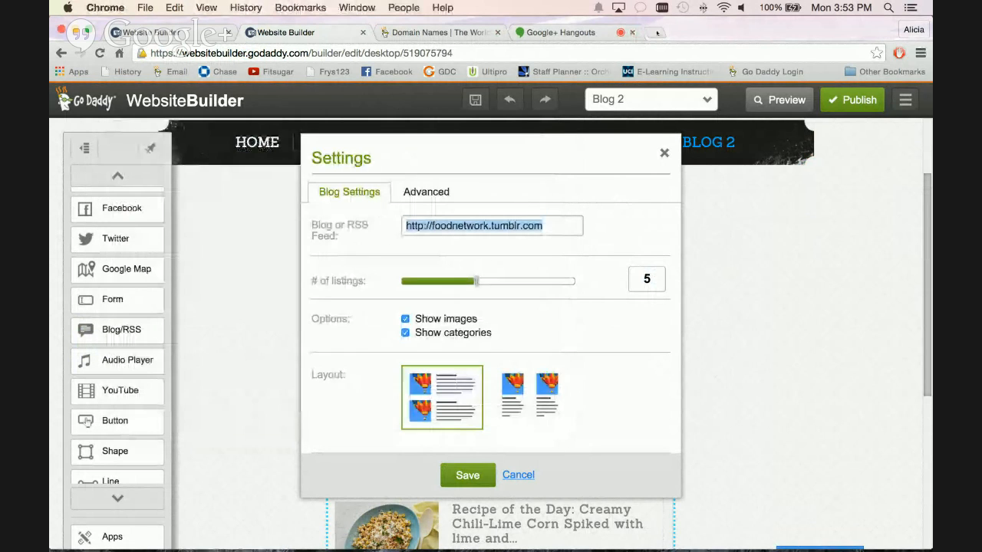
Search the web for the New York Times RSS feed, open the NYTimes.com Home Page (U.S.) feed, and copy its address.
left_click(657, 33)
type("new")
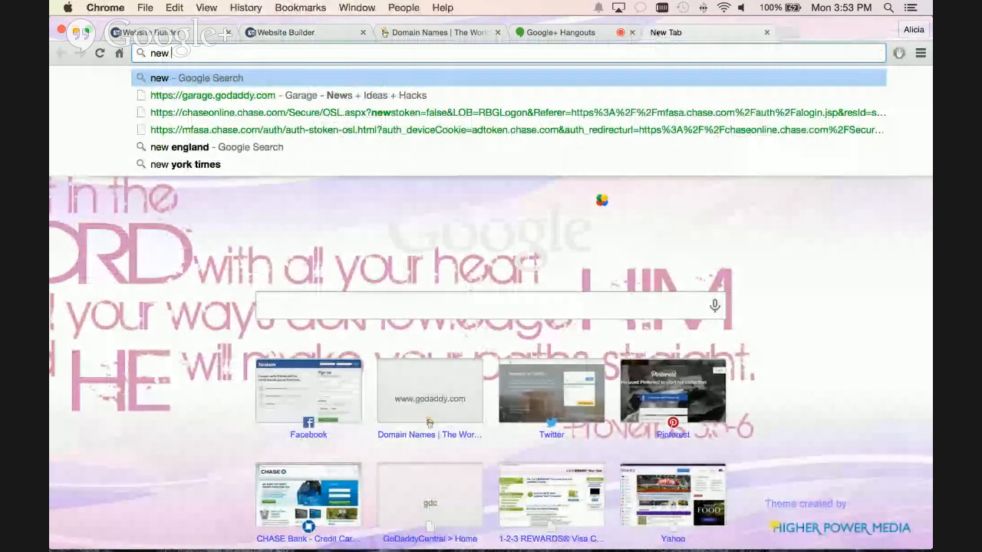
type(" york times")
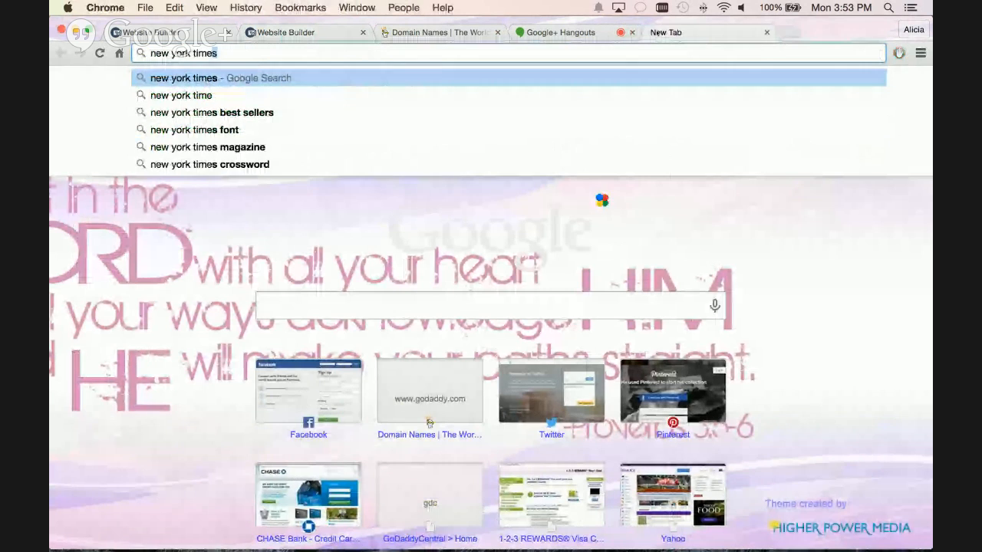
type(" rrs feed")
key("Return")
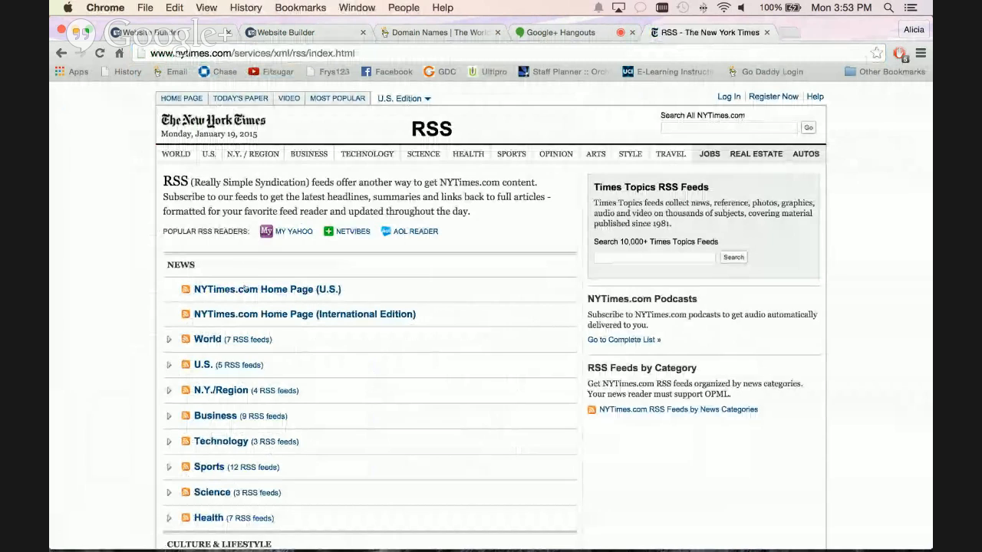
left_click(245, 290)
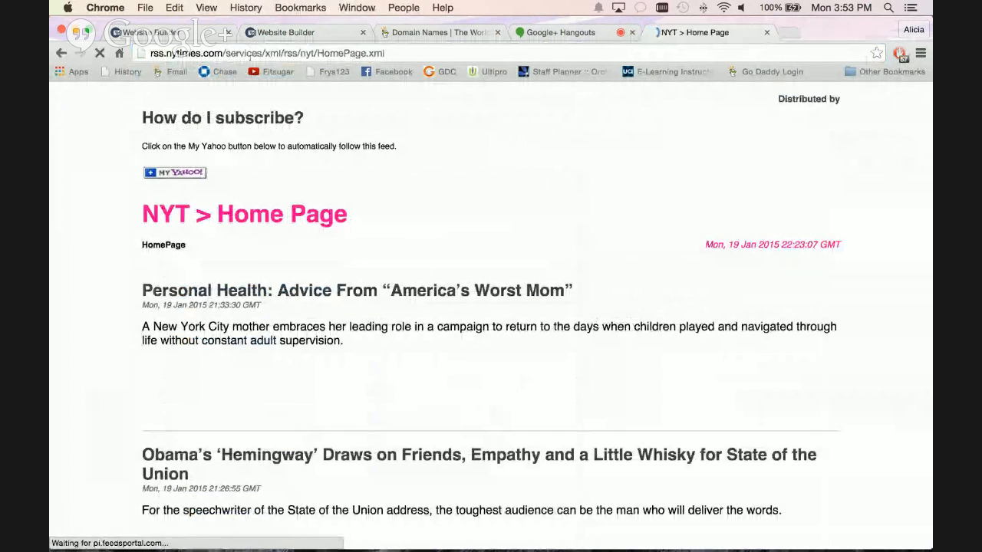
left_click(176, 54)
key("super+c")
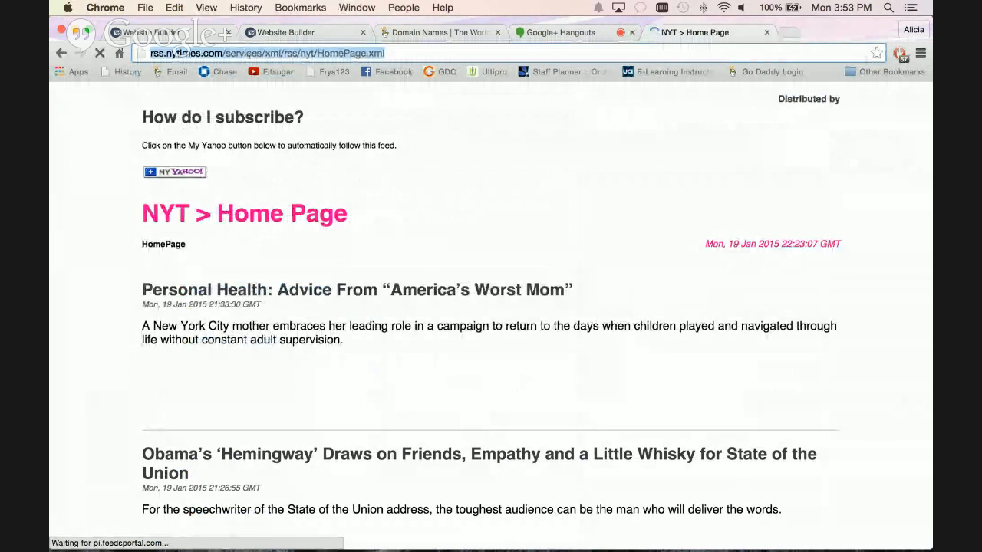
left_click(286, 33)
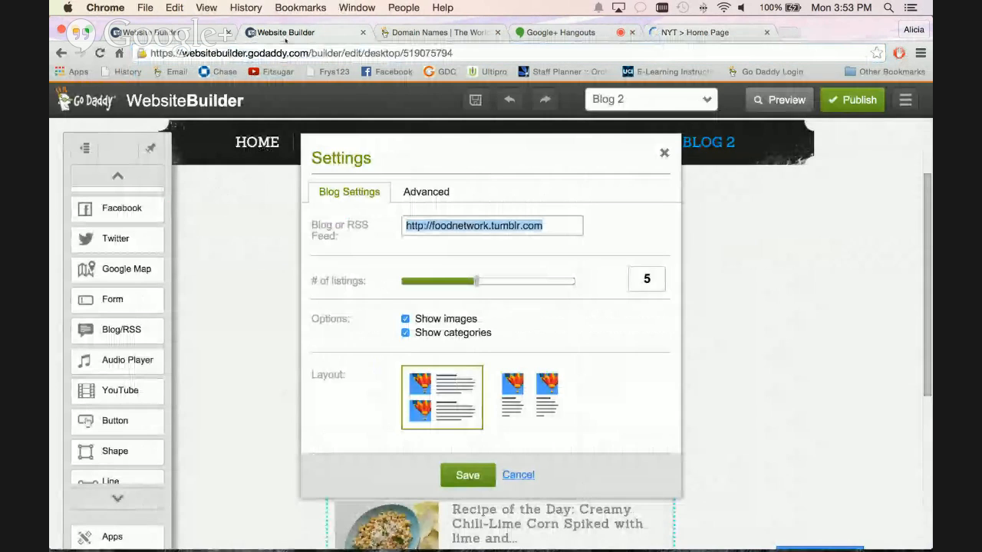
key("super+v")
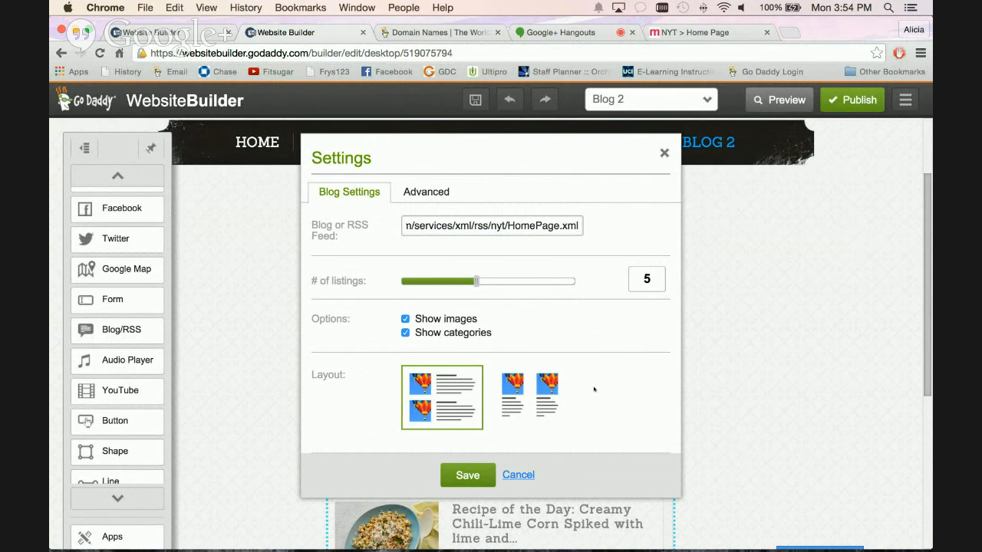
left_click_drag(493, 230, 407, 230)
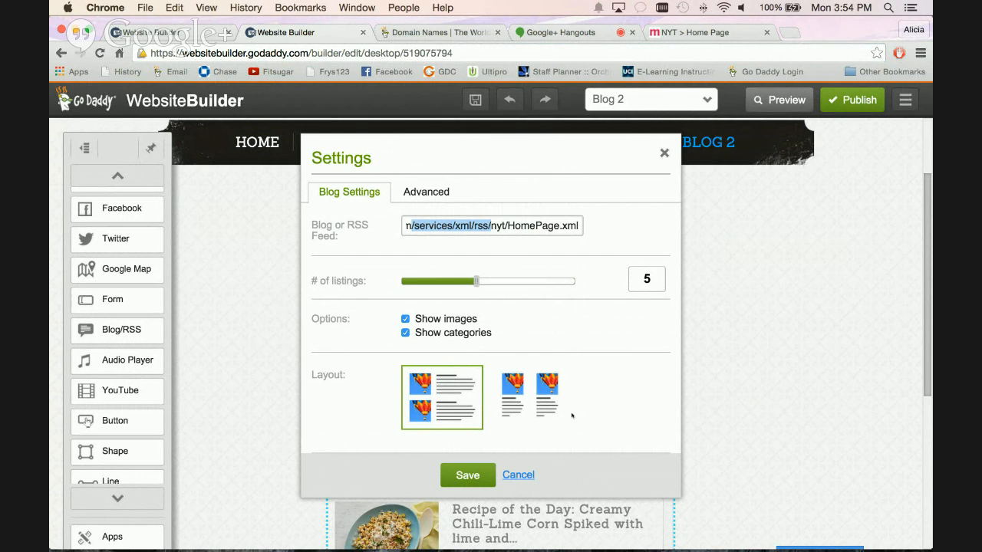
left_click(477, 282)
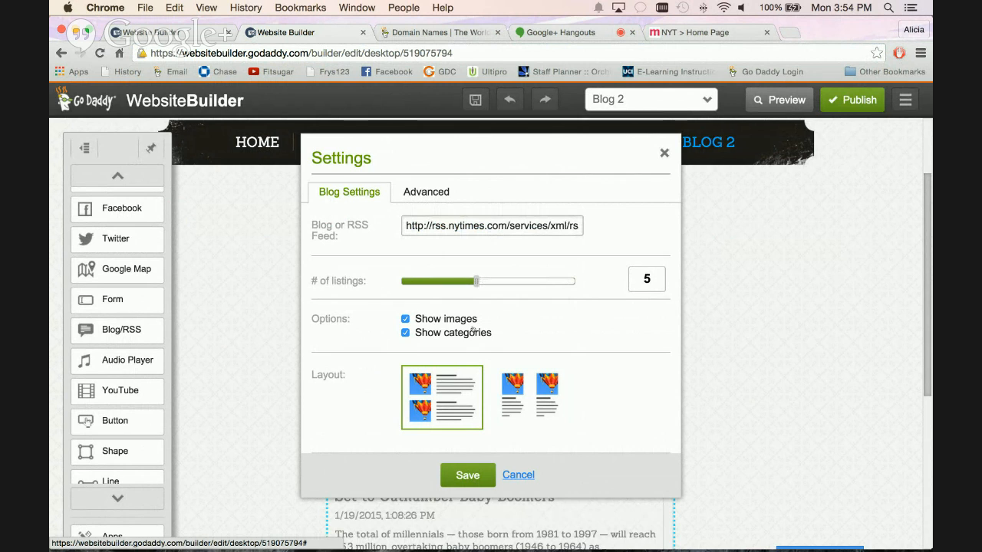
left_click(476, 476)
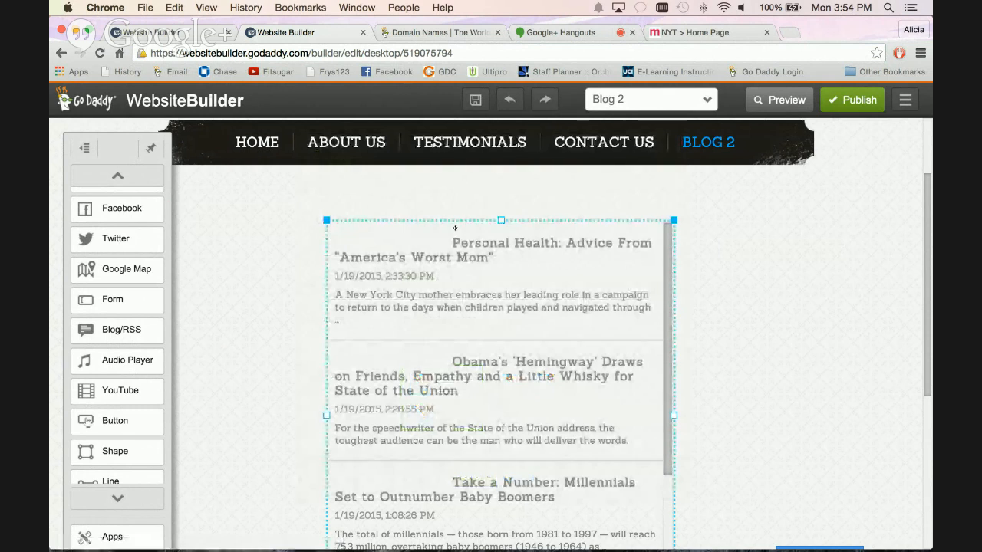
Reposition the blog feed element slightly higher and toward the right side of the Blog 2 page.
left_click_drag(455, 221, 399, 200)
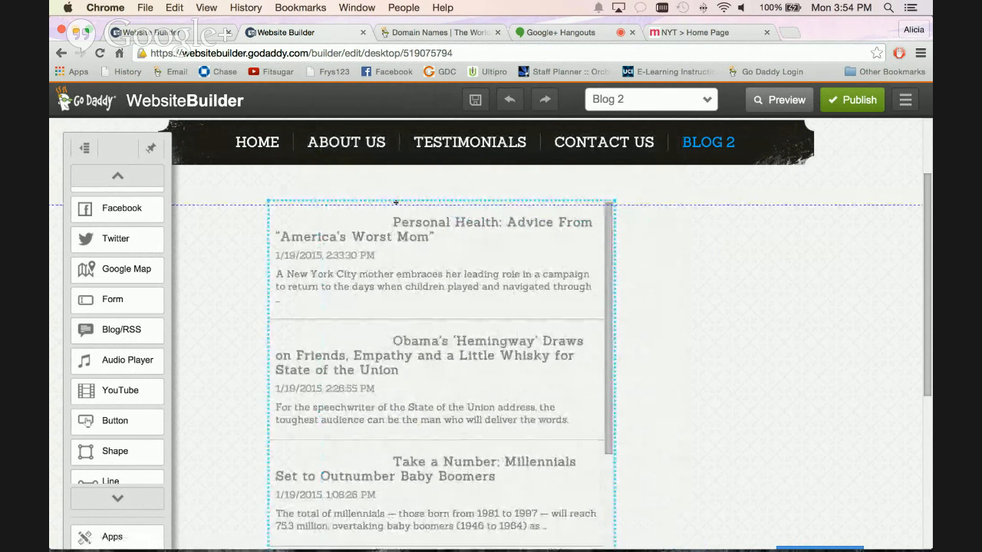
left_click(682, 400)
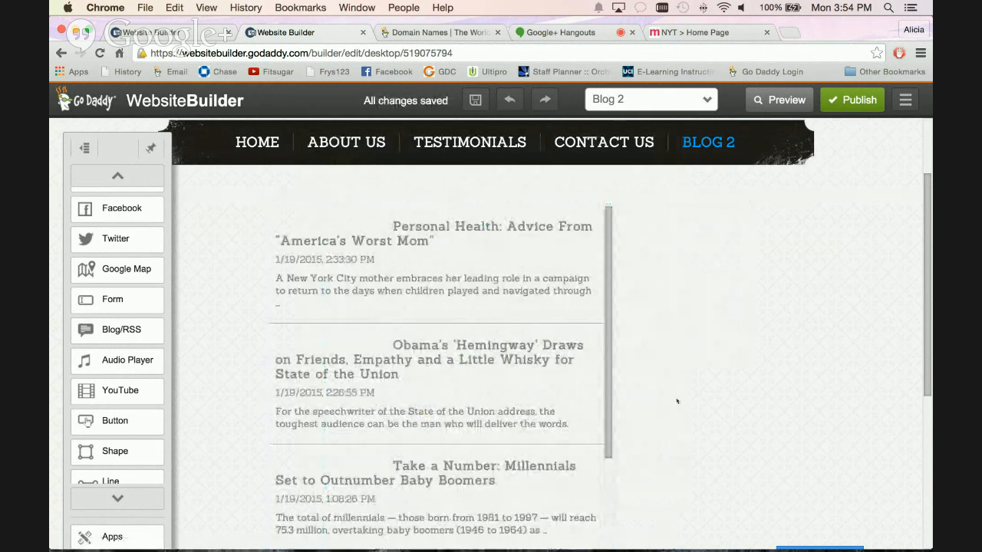
scroll(619, 335, "down", 2)
scroll(620, 335, "up", 2)
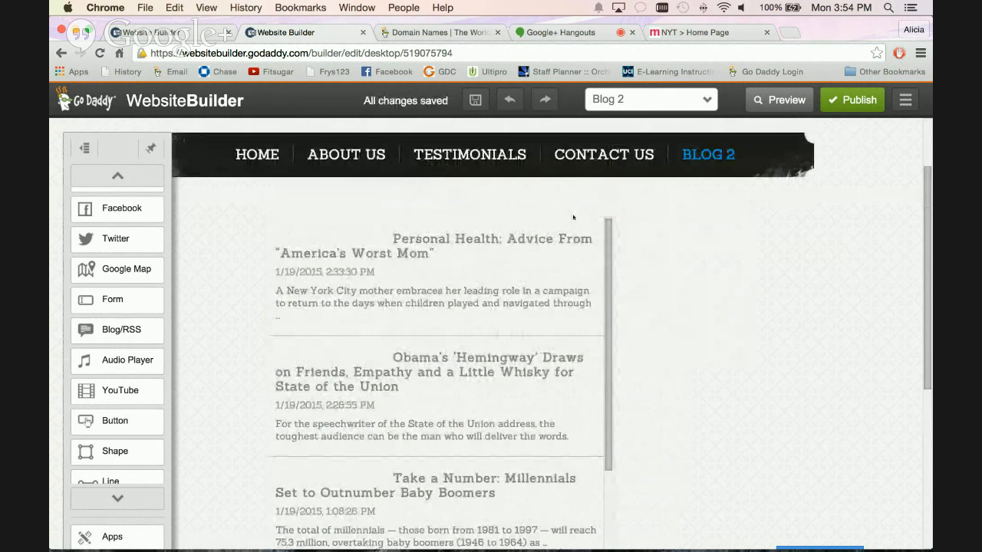
left_click_drag(570, 221, 719, 211)
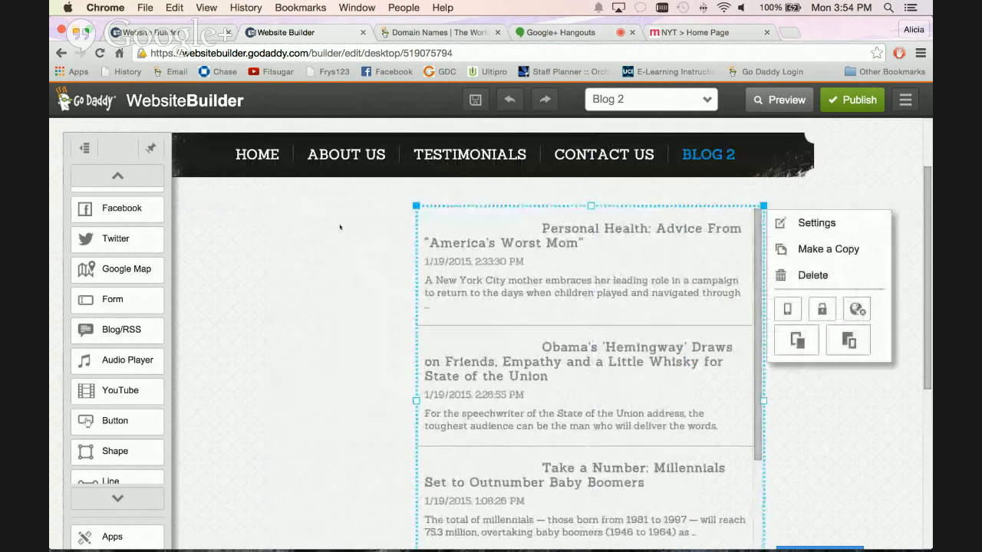
left_click(337, 266)
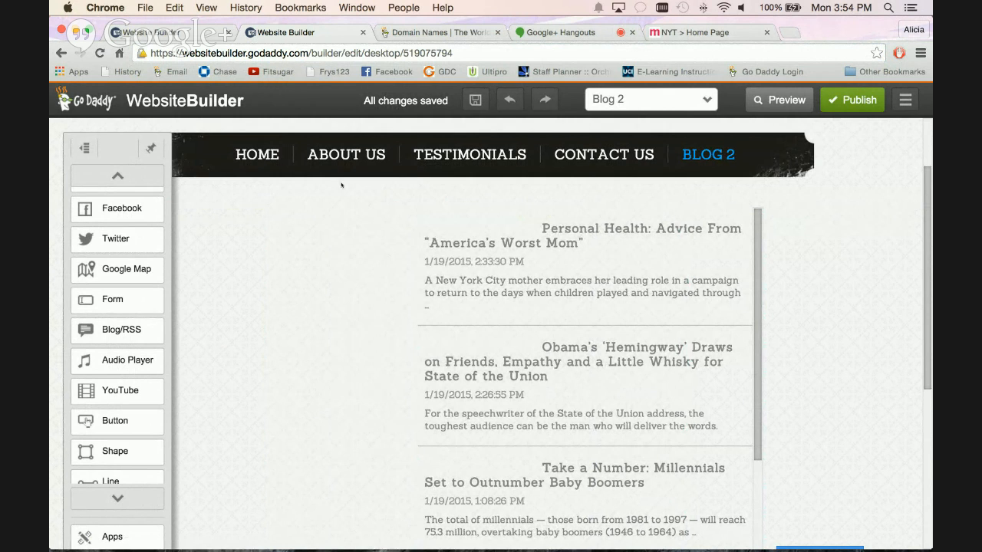
Add the PayPal Sell products and services app to the Home page, using the One-click Check Out payment option.
left_click(257, 154)
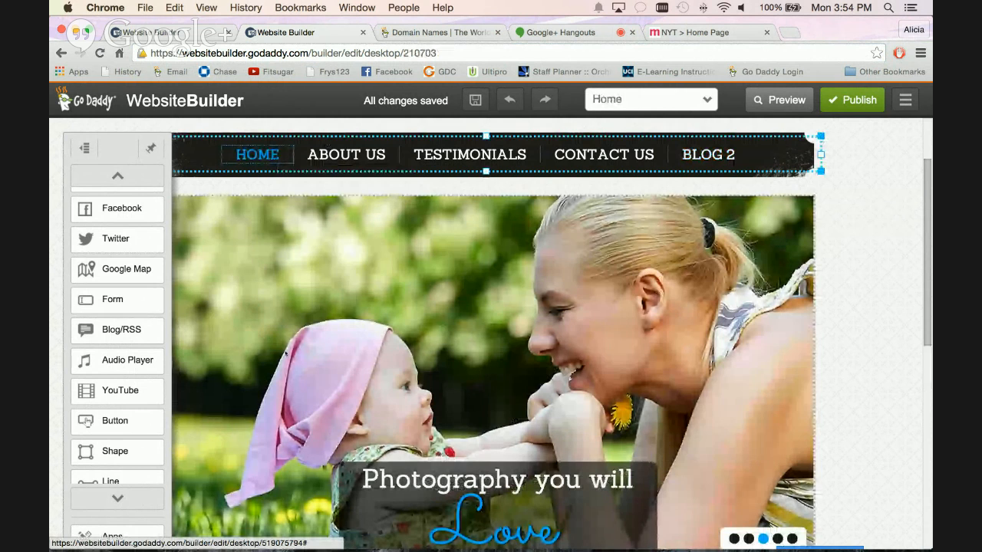
scroll(301, 357, "down", 10)
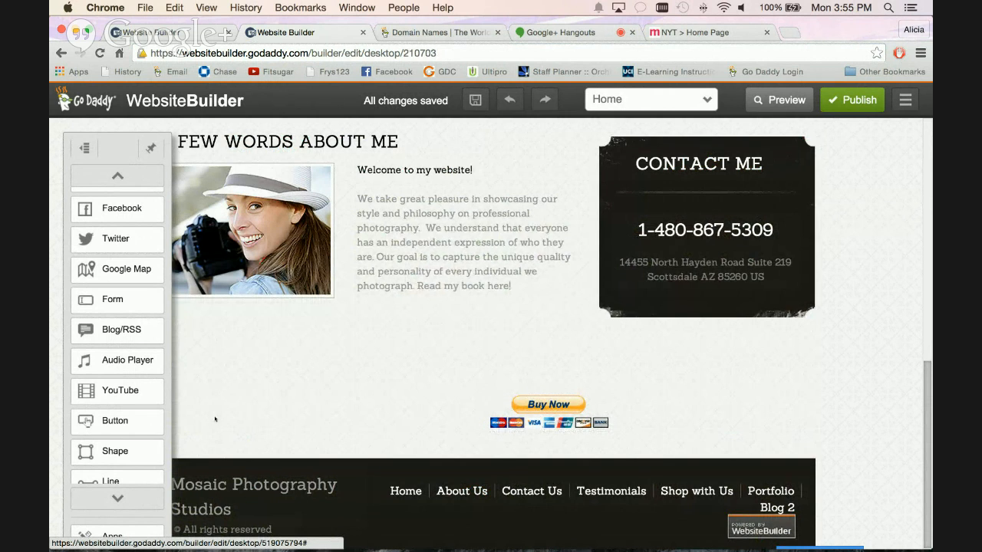
scroll(147, 418, "down", 1)
scroll(145, 445, "down", 1)
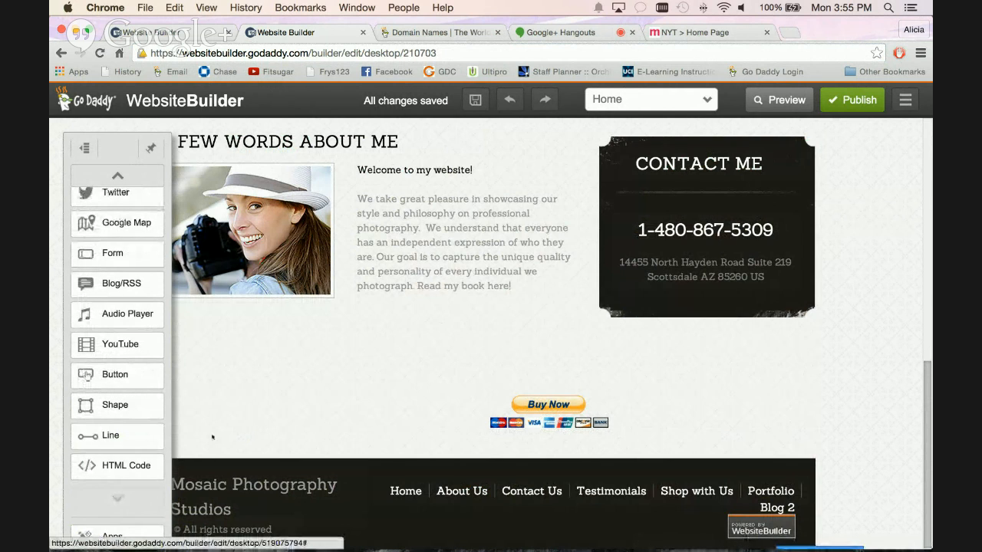
left_click(120, 537)
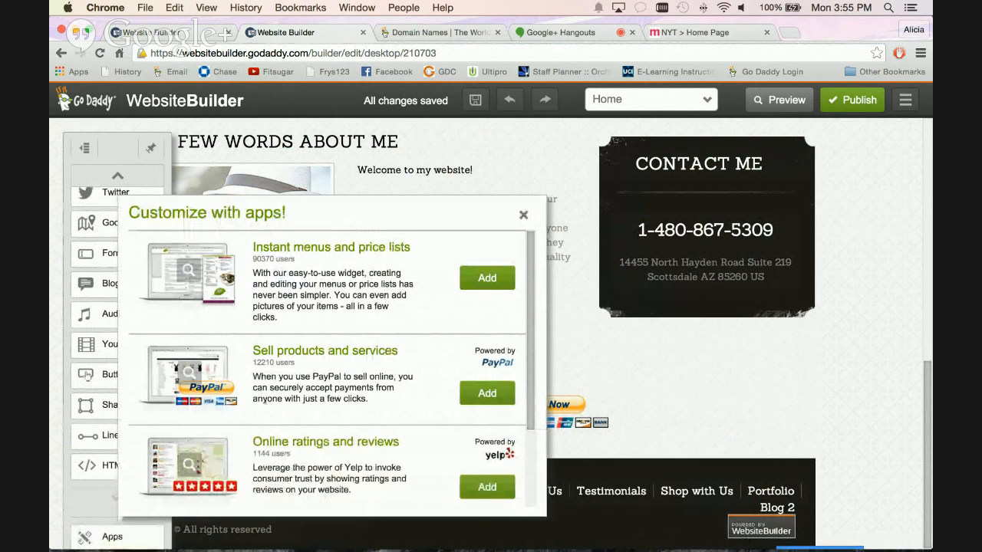
scroll(327, 368, "down", 2)
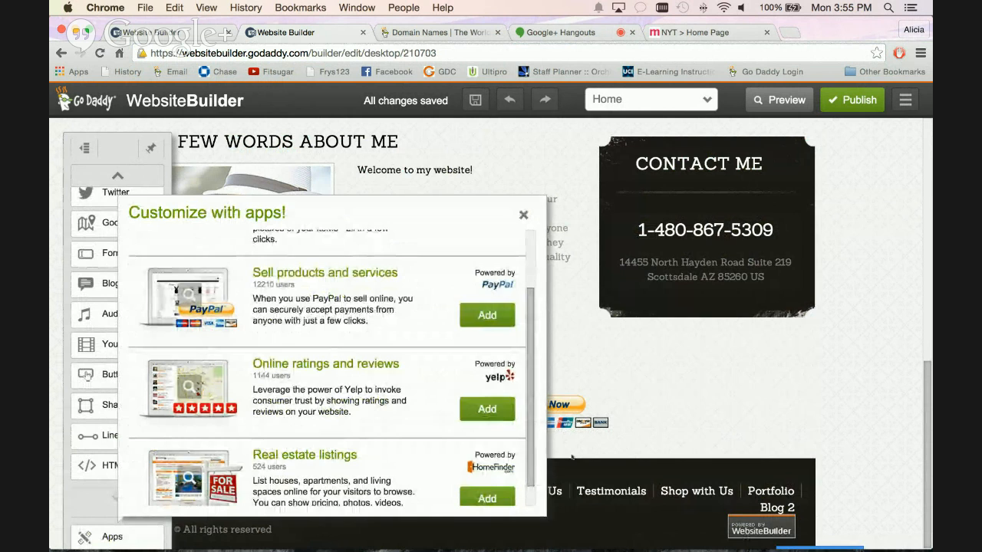
scroll(322, 345, "down", 1)
scroll(307, 227, "up", 3)
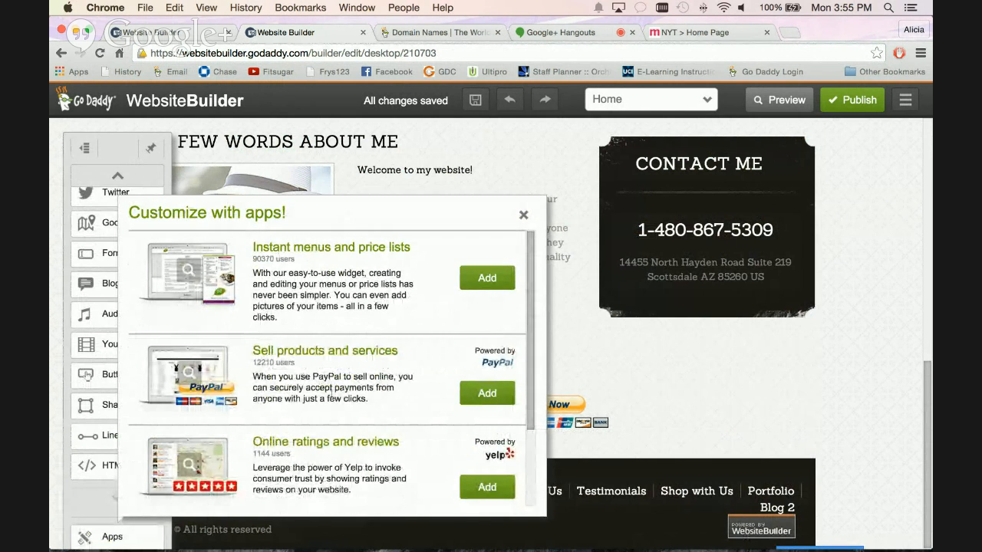
left_click(485, 393)
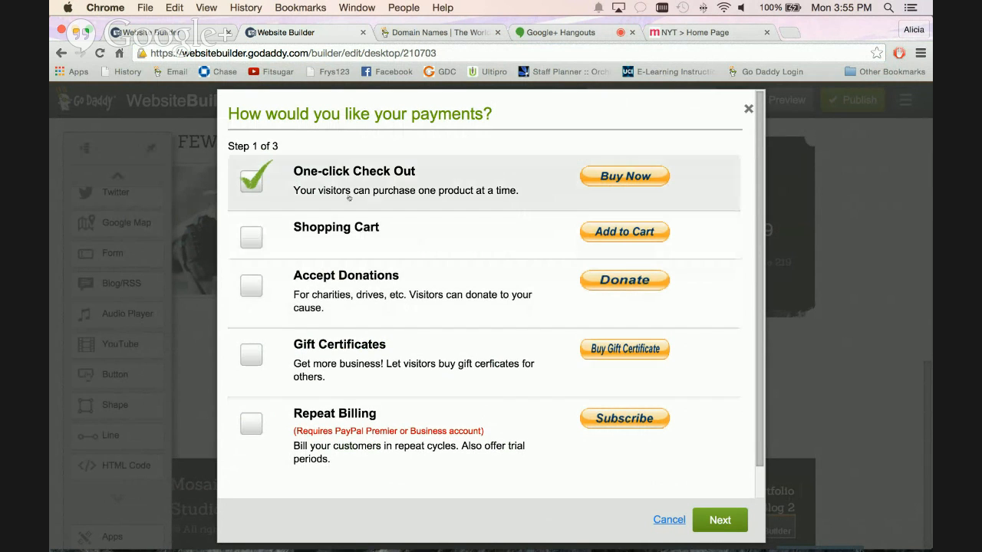
left_click(720, 521)
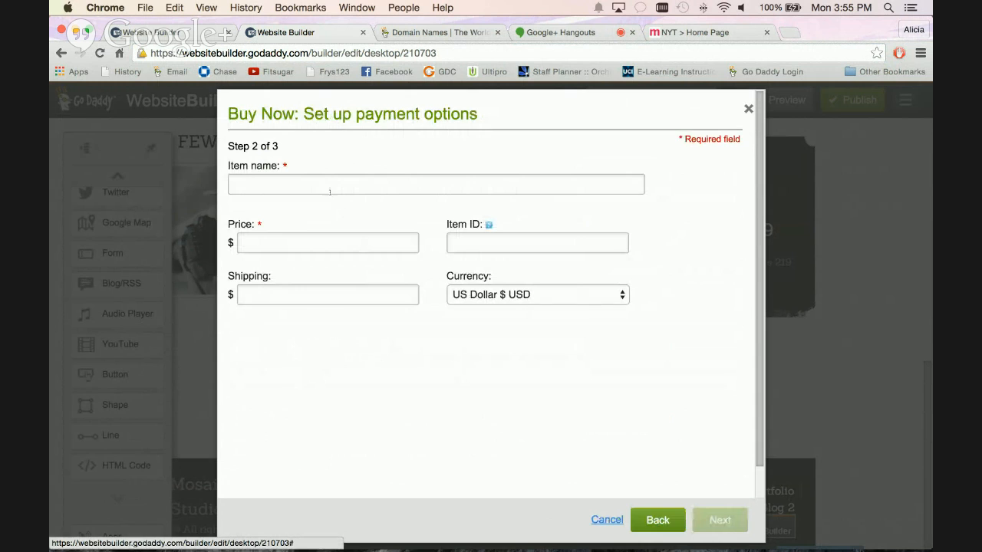
Set up the Buy Now item as Photography Classes with price 150.00 and item ID 2, keeping the prefilled PayPal email.
type("Photo")
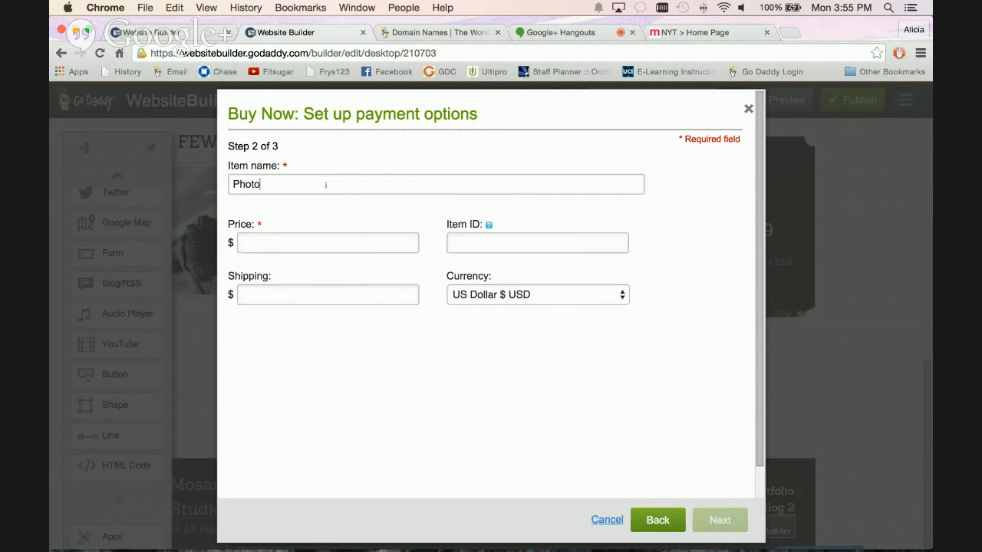
type("graphy Classes")
scroll(329, 189, "down", 1)
left_click(280, 226)
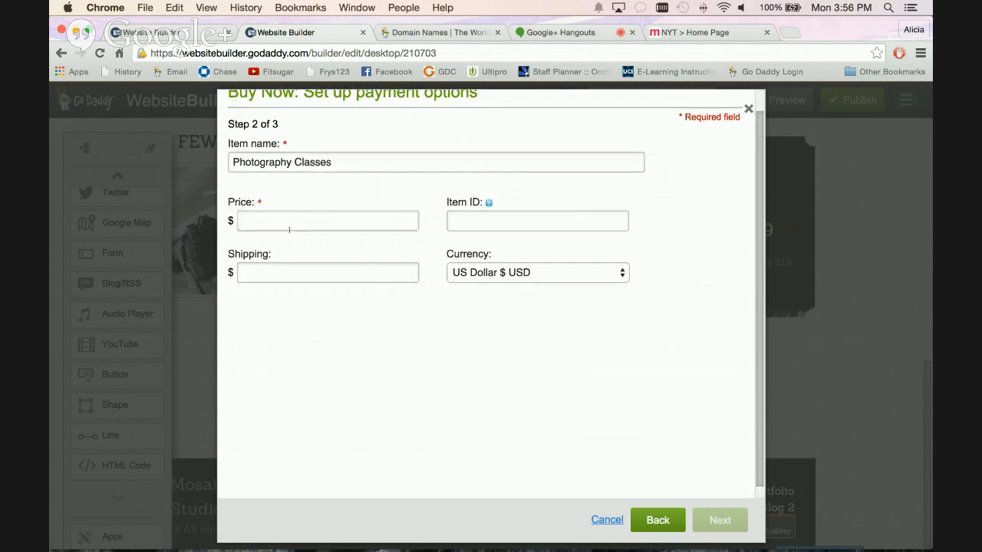
type("150")
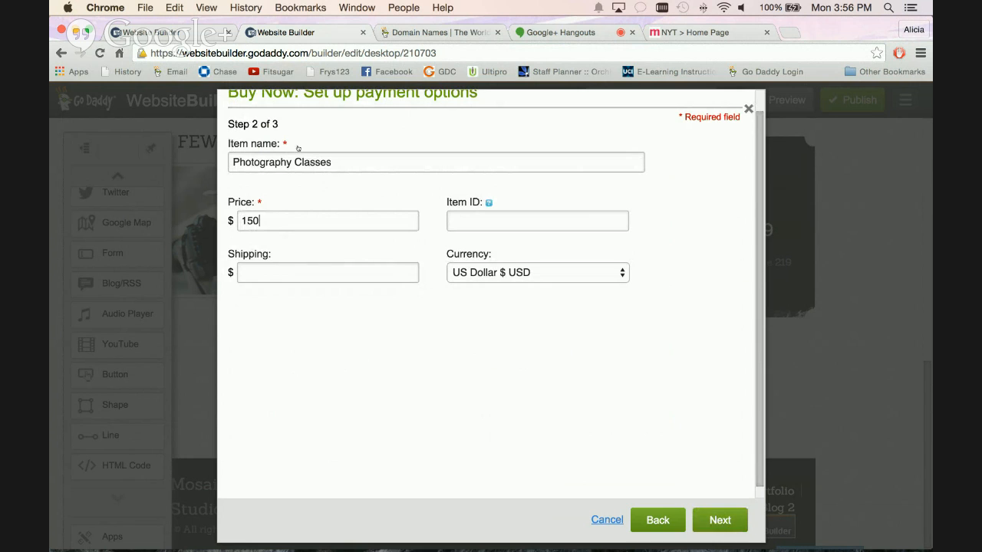
type(".00")
type("2")
scroll(613, 456, "up", 1)
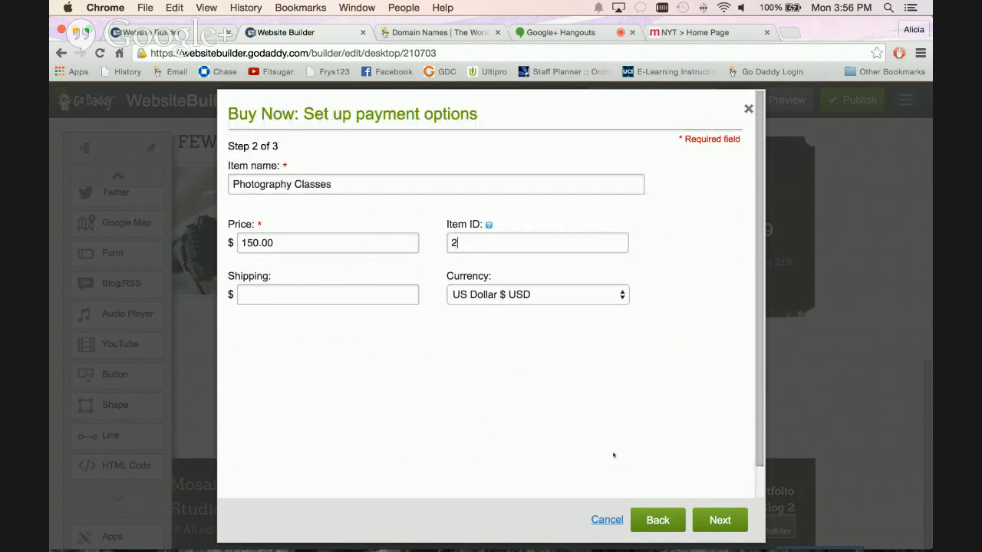
left_click(725, 522)
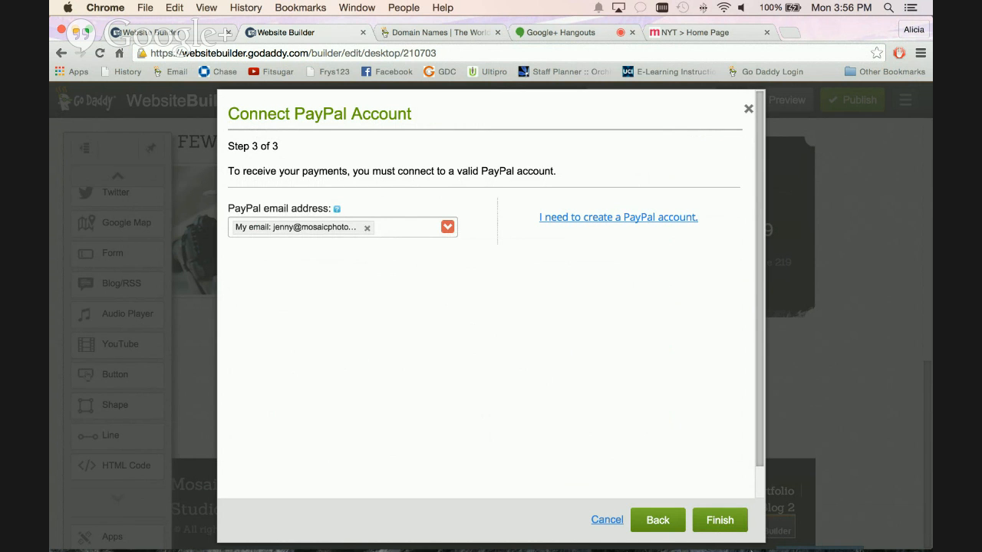
left_click(717, 522)
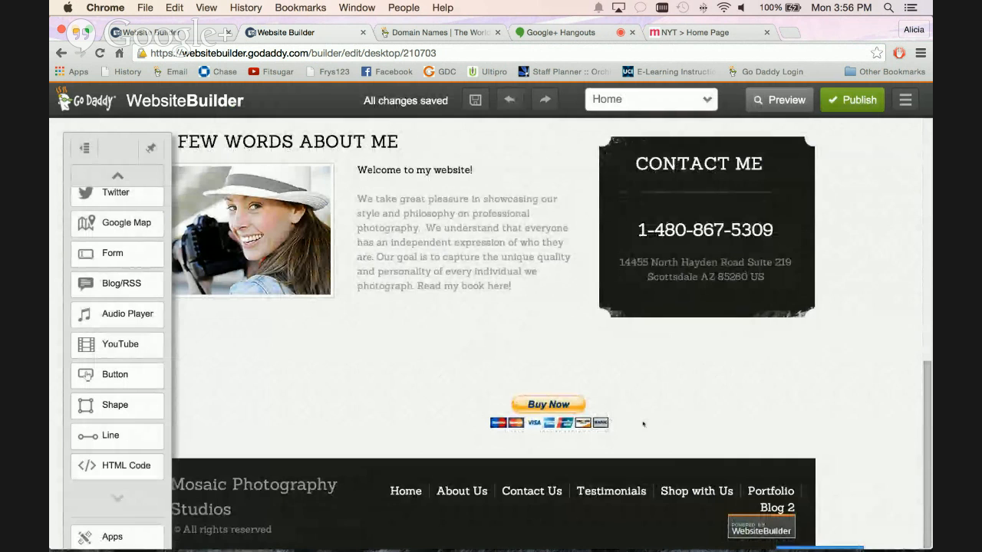
Move the new Buy Now button from the Home page slideshow to the left of the existing Buy Now button above the footer.
scroll(643, 424, "up", 2)
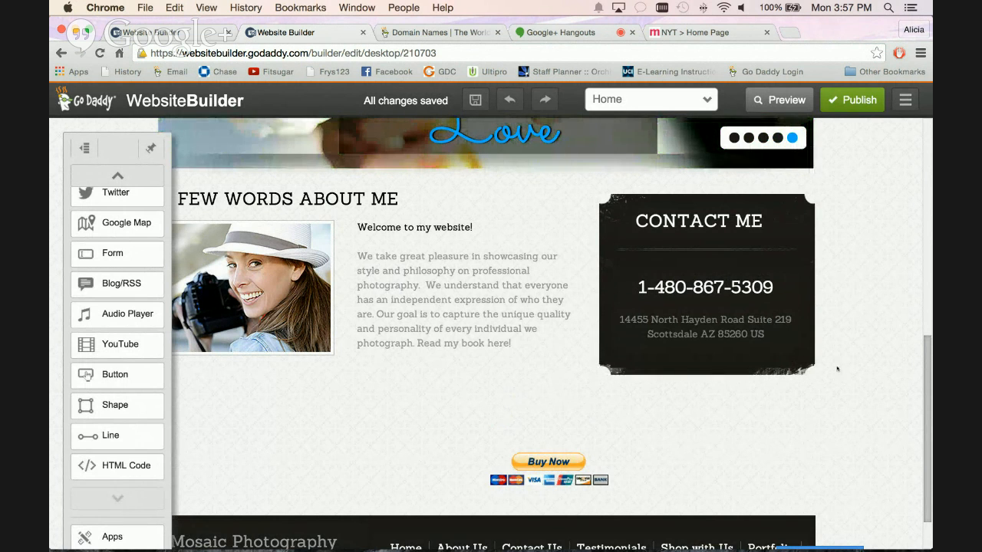
scroll(806, 405, "up", 4)
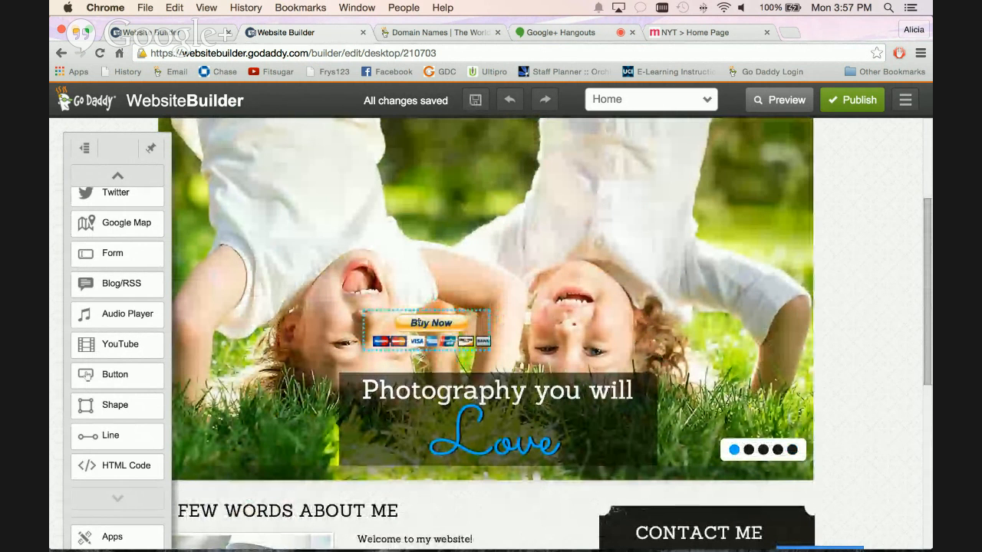
left_click_drag(419, 323, 868, 495)
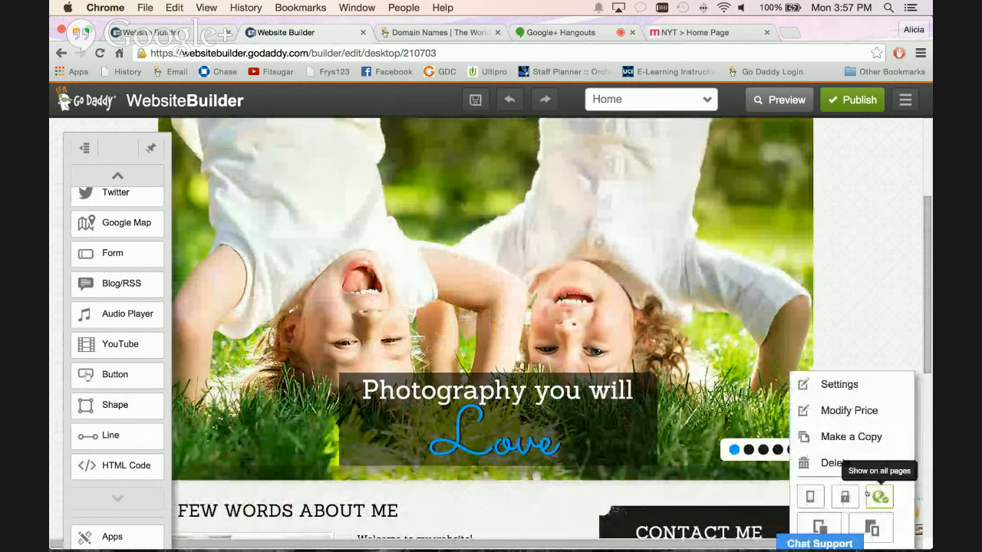
scroll(765, 290, "down", 5)
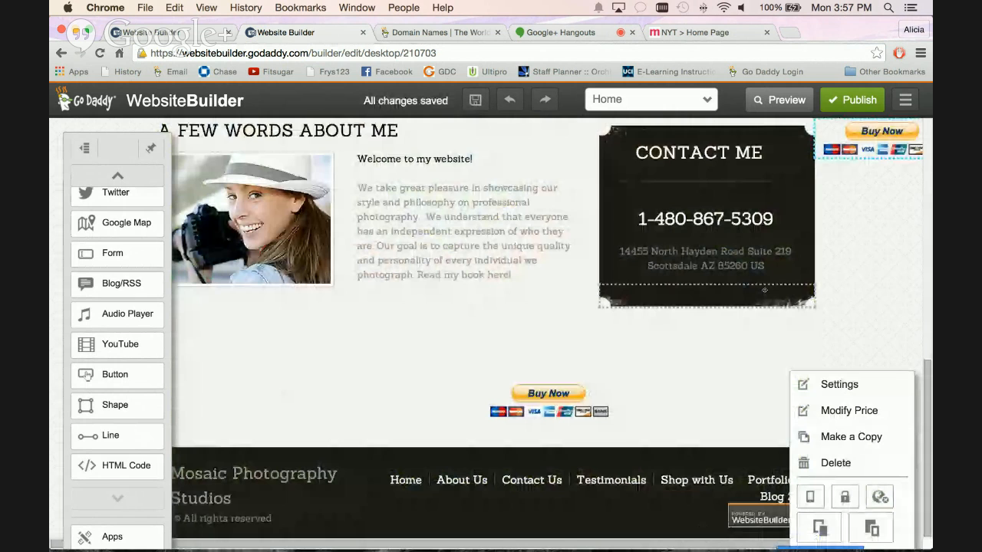
left_click_drag(828, 126, 446, 336)
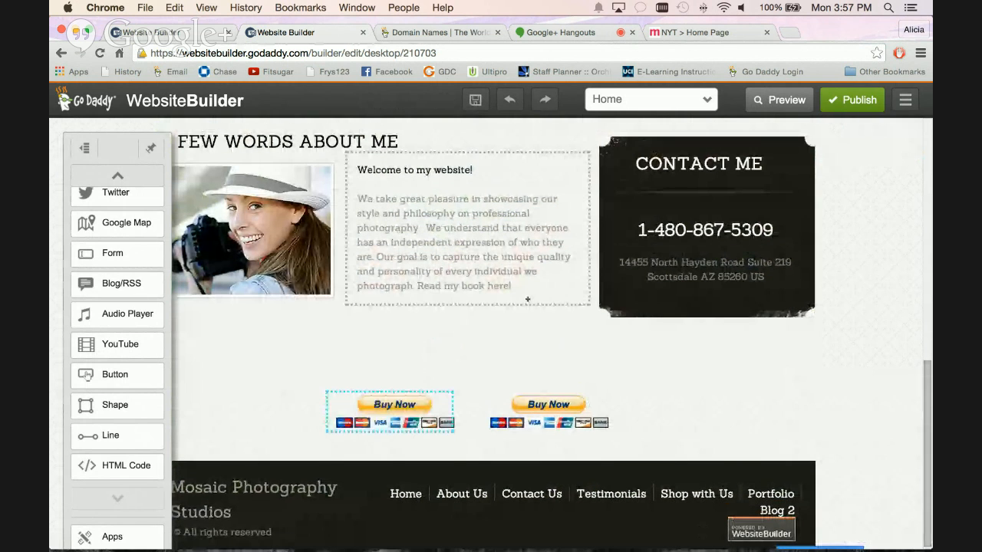
scroll(528, 300, "up", 4)
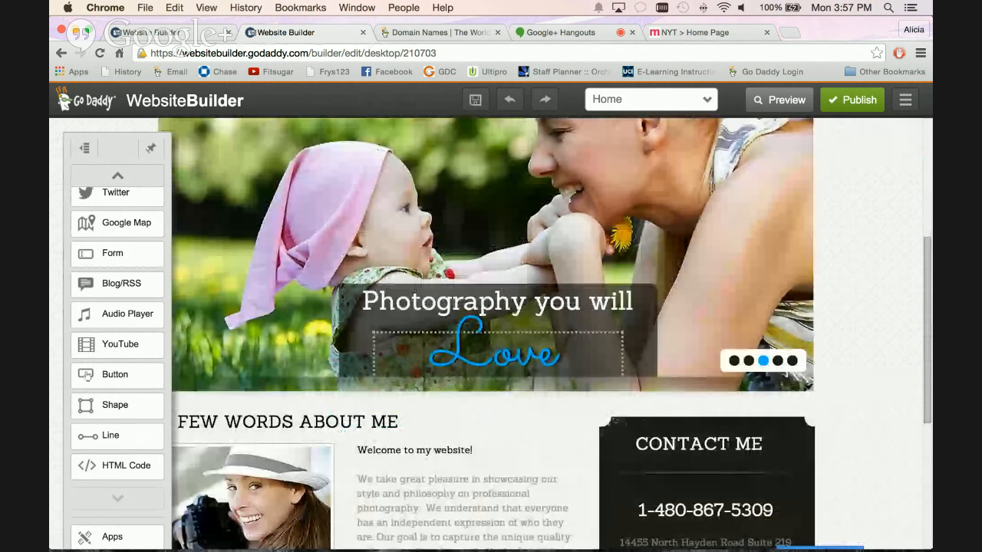
Open the SEO Wizard for the site.
scroll(906, 233, "up", 2)
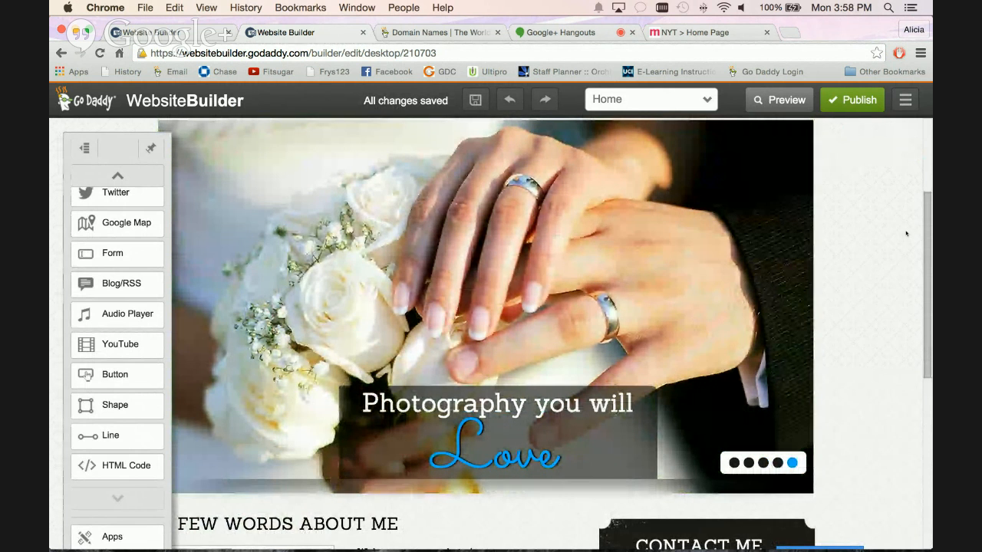
scroll(898, 222, "down", 3)
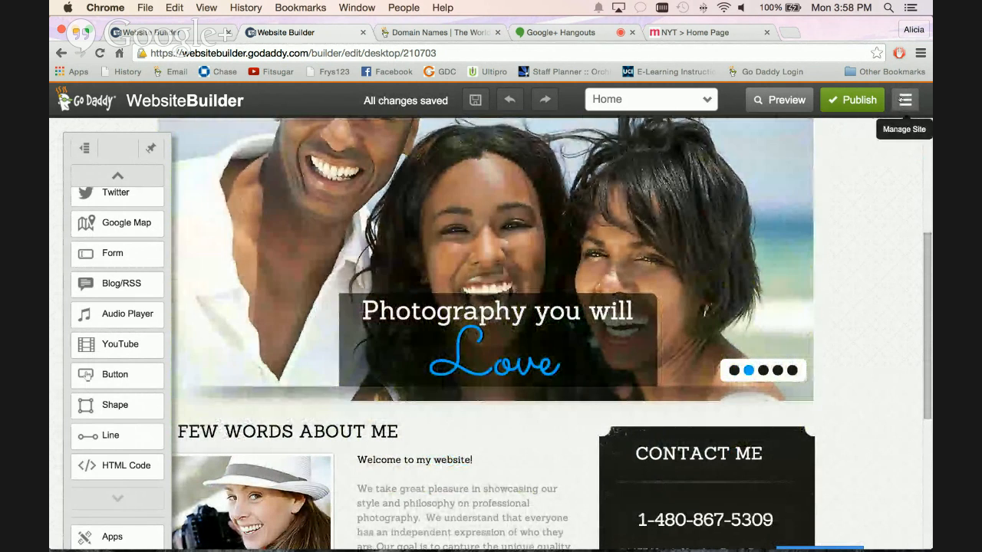
left_click(902, 100)
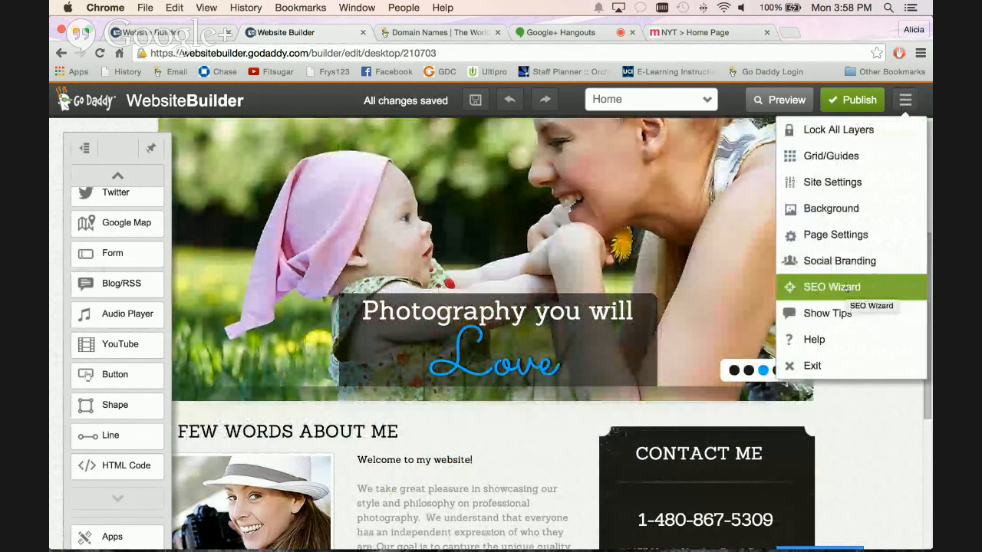
left_click(847, 288)
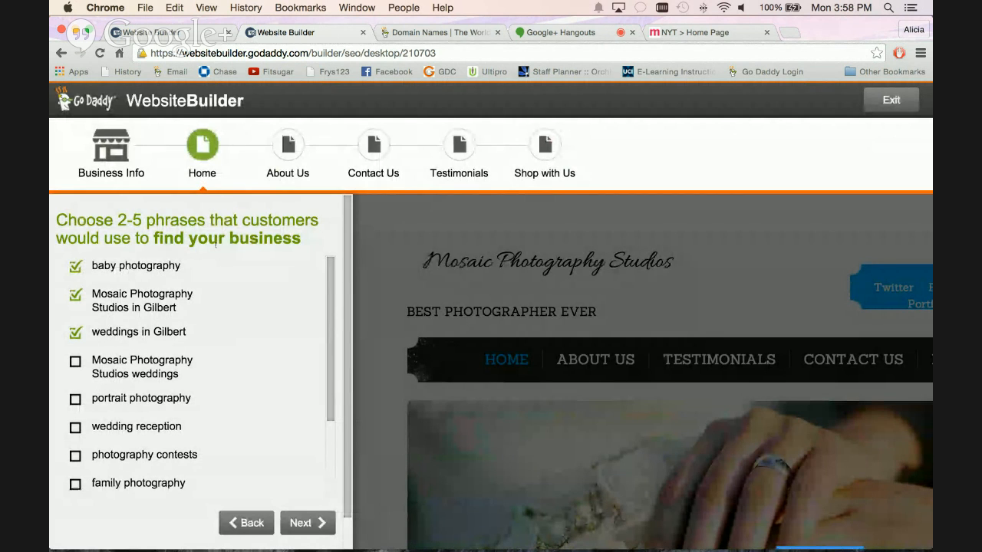
Select the Home page search phrases Mosaic Photography Studios weddings and portrait photography.
scroll(264, 271, "down", 1)
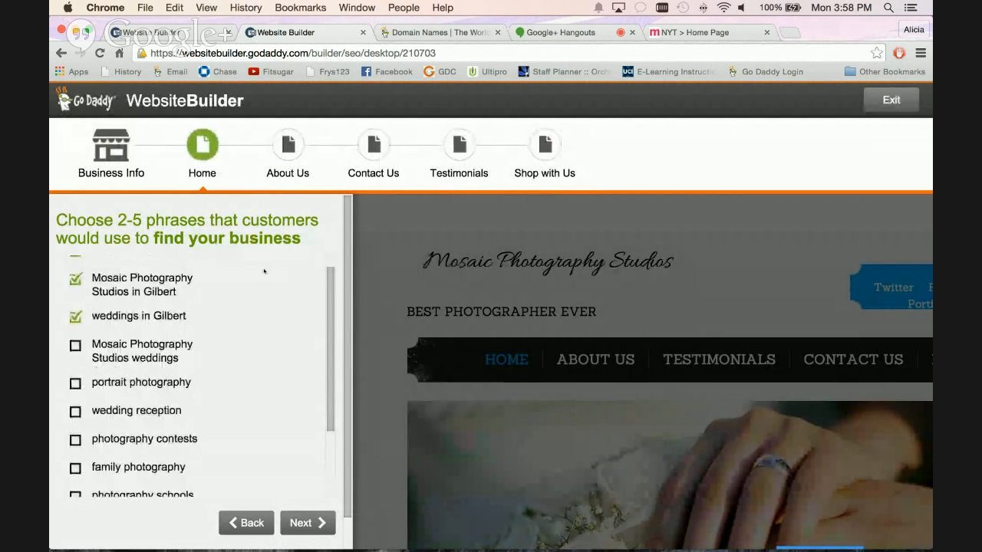
scroll(264, 274, "up", 1)
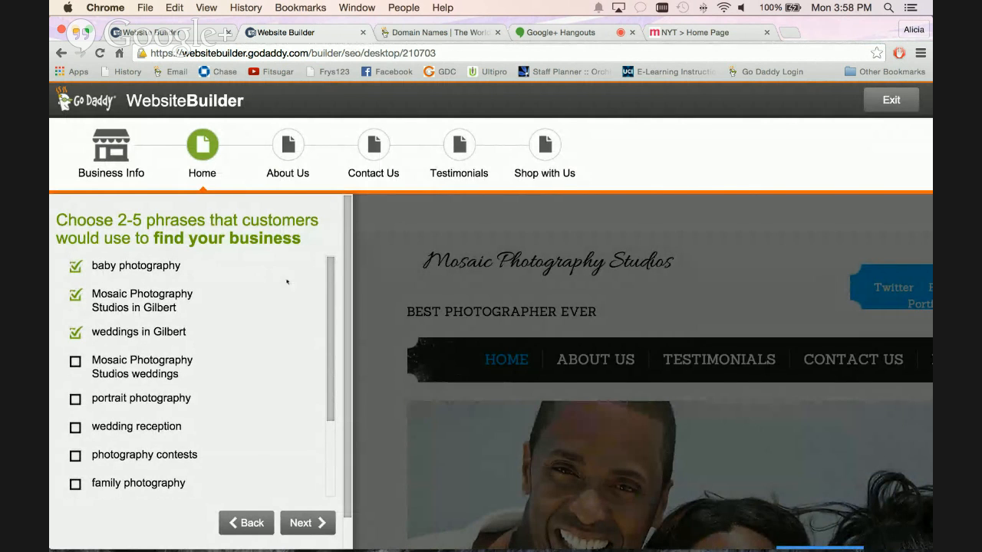
left_click(75, 361)
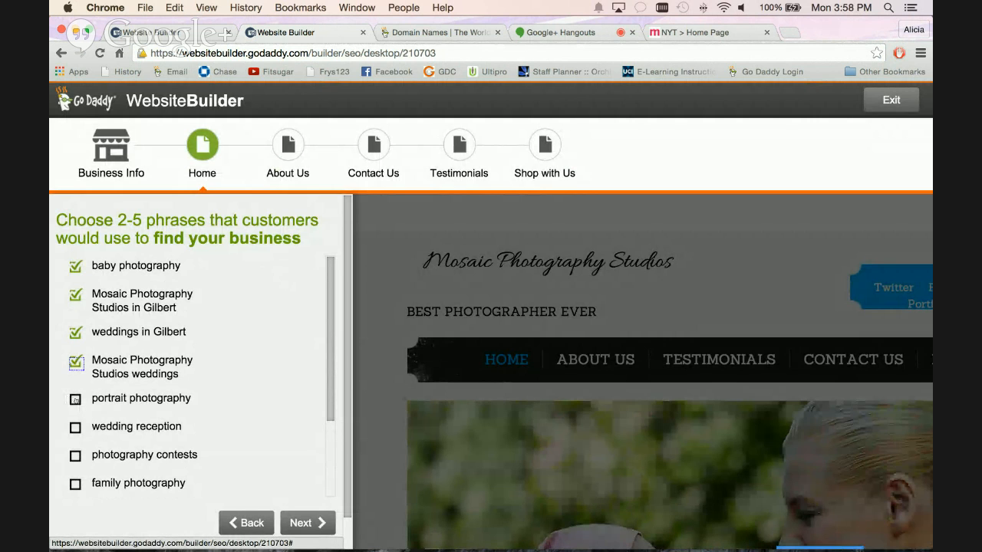
left_click(76, 400)
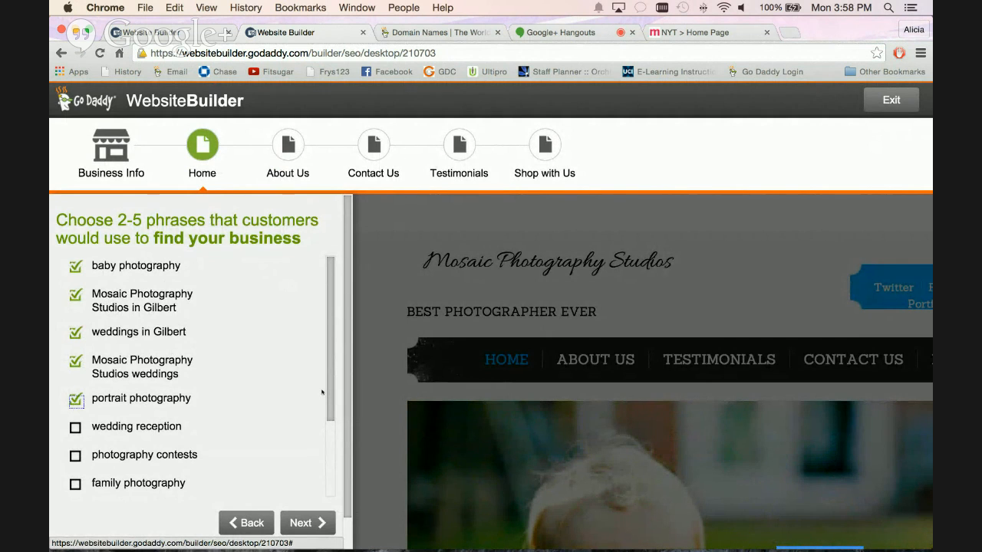
left_click_drag(331, 404, 331, 483)
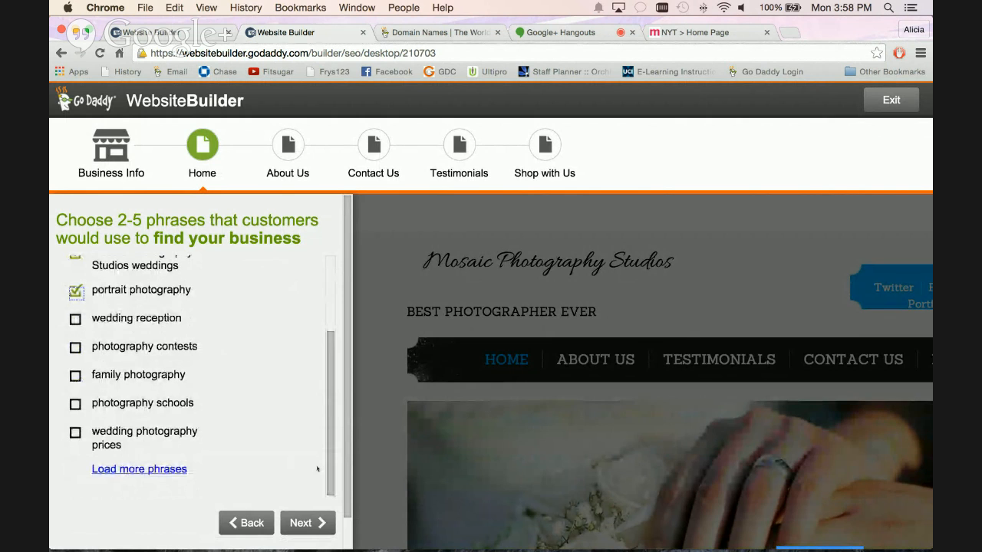
scroll(311, 356, "up", 3)
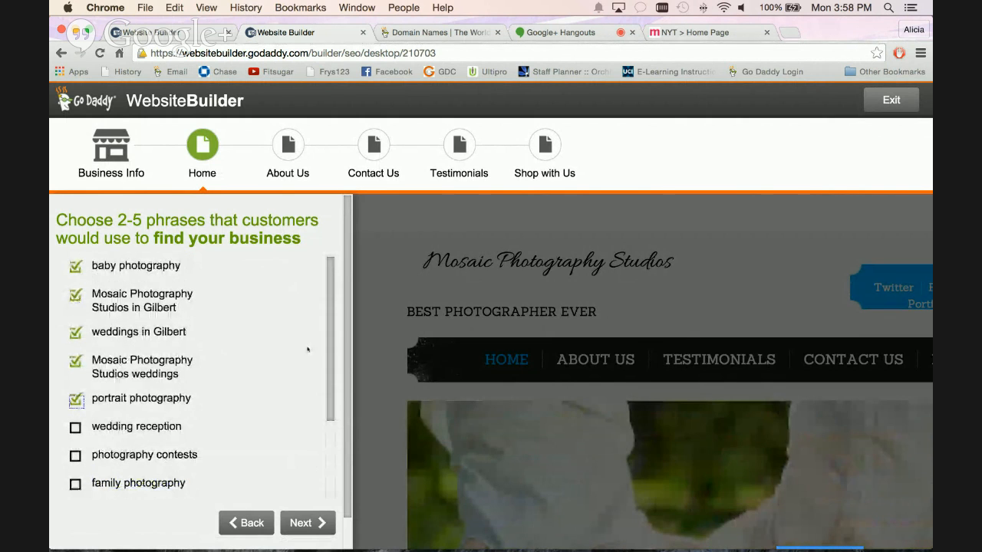
scroll(308, 353, "up", 1)
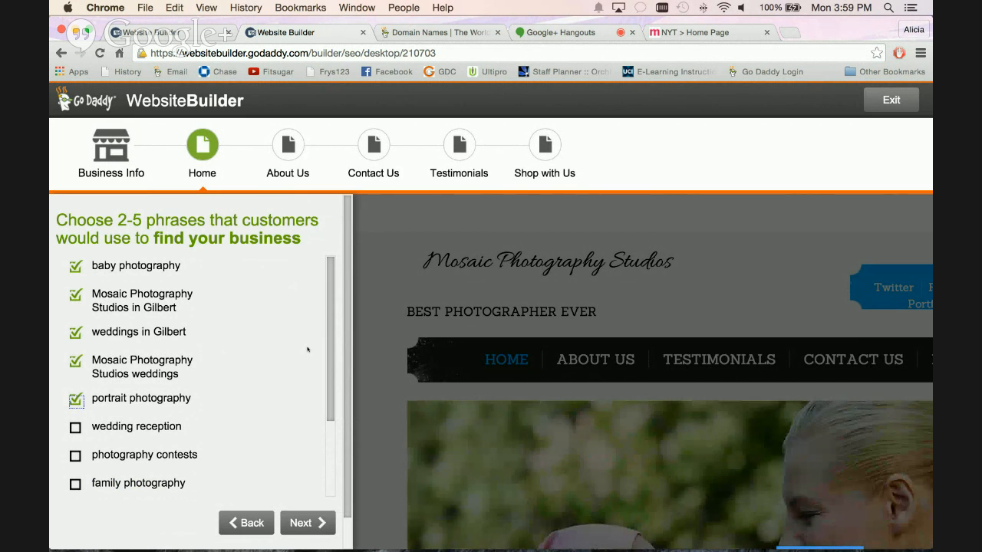
Swap the phrases Mosaic Photography Studios in Gilbert and weddings in Gilbert for wedding reception and photography contests, and submit the phrase selection.
scroll(295, 392, "down", 1)
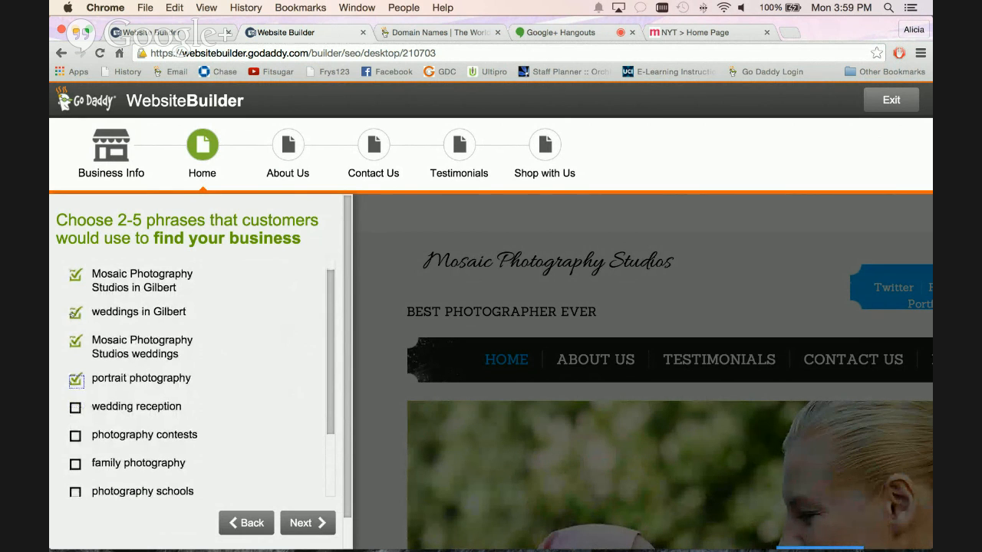
left_click(75, 276)
left_click(75, 311)
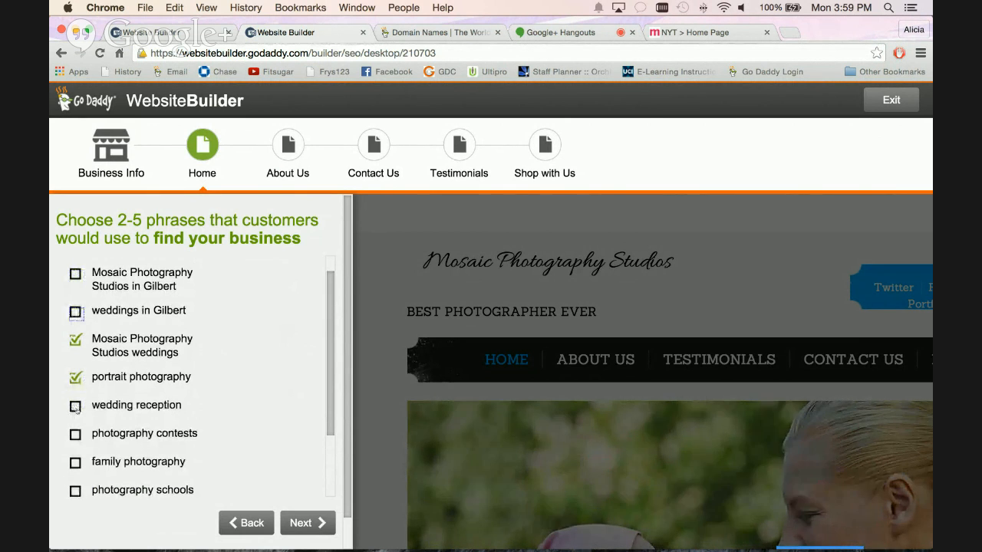
left_click(75, 405)
left_click(76, 433)
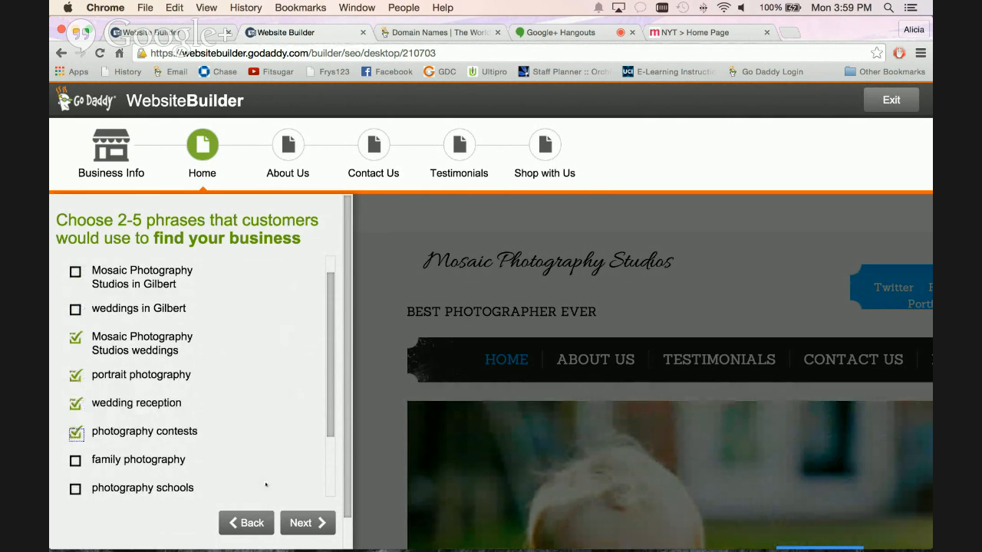
scroll(263, 479, "down", 1)
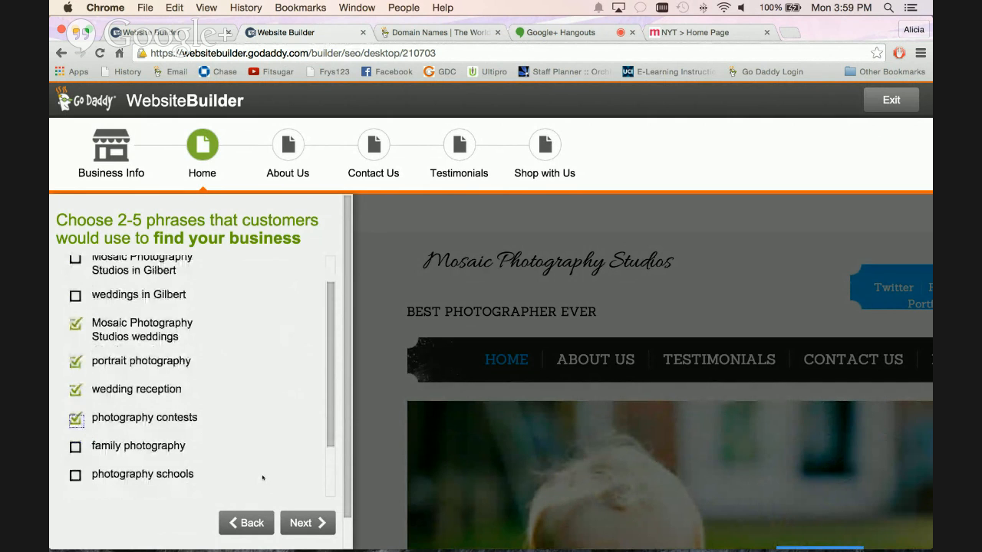
left_click(303, 523)
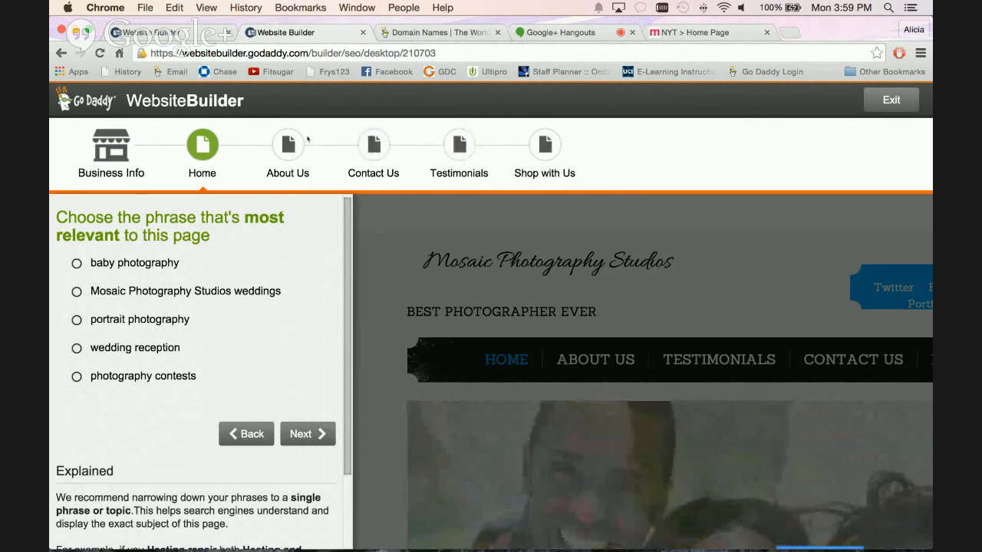
Choose portrait photography as the phrase most relevant to the Home page and continue.
scroll(231, 310, "down", 1)
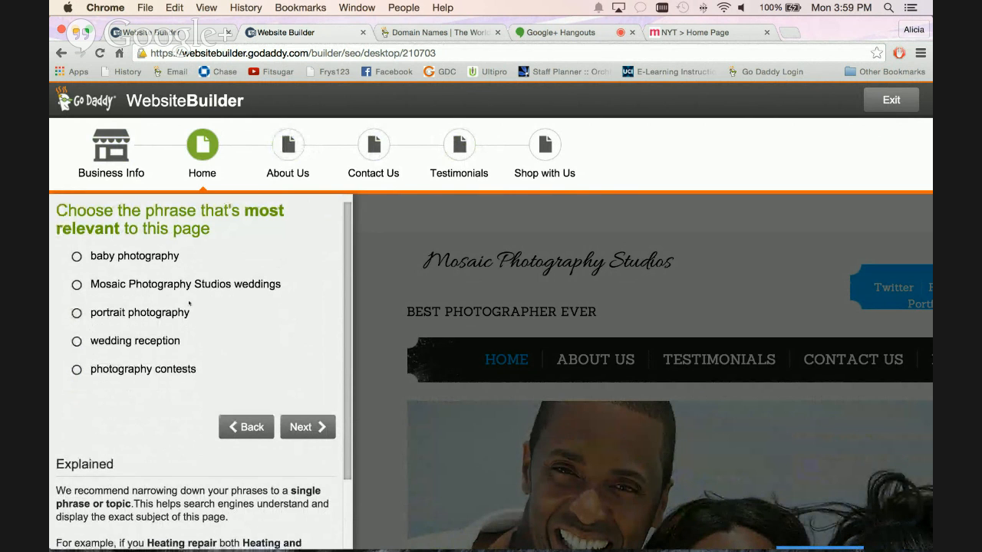
scroll(77, 289, "down", 3)
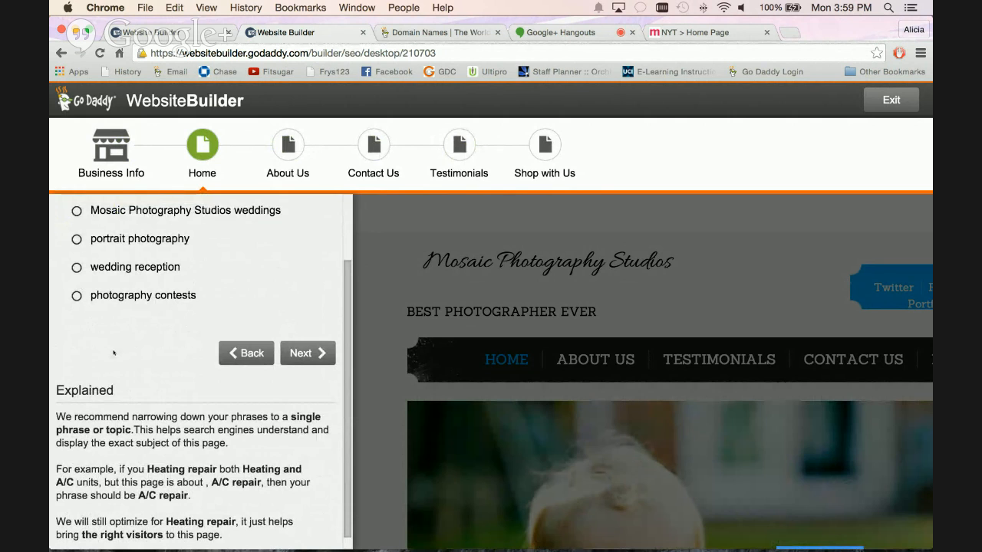
scroll(112, 352, "up", 3)
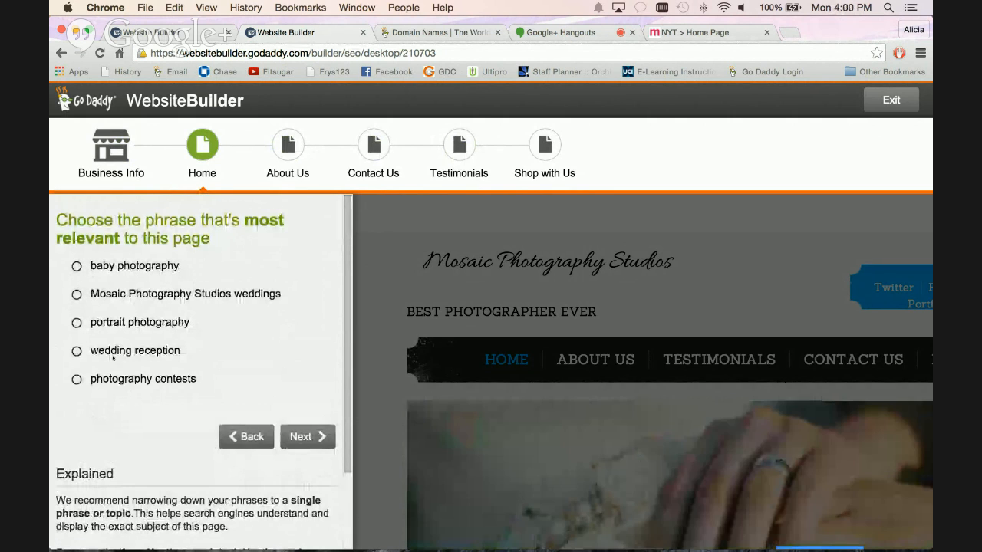
left_click(76, 295)
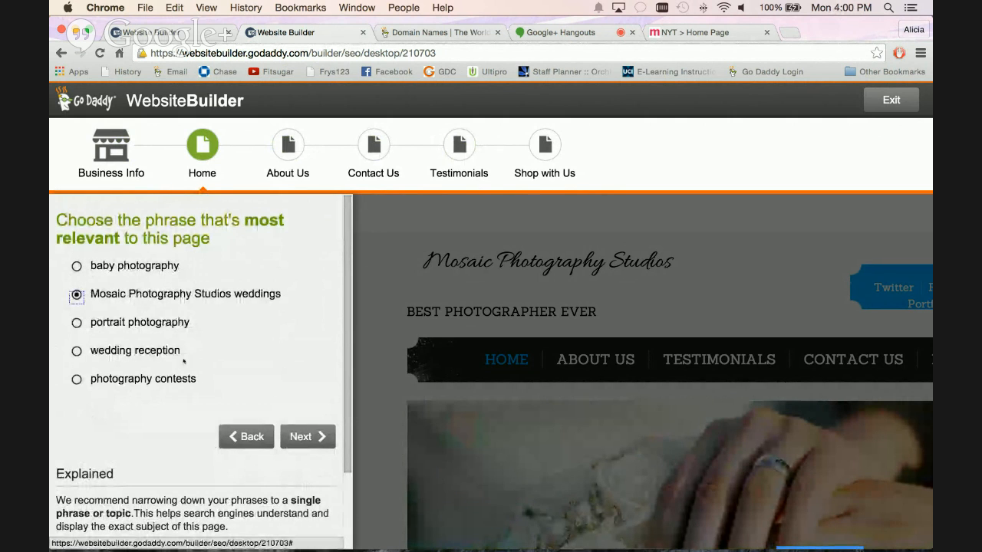
left_click(76, 323)
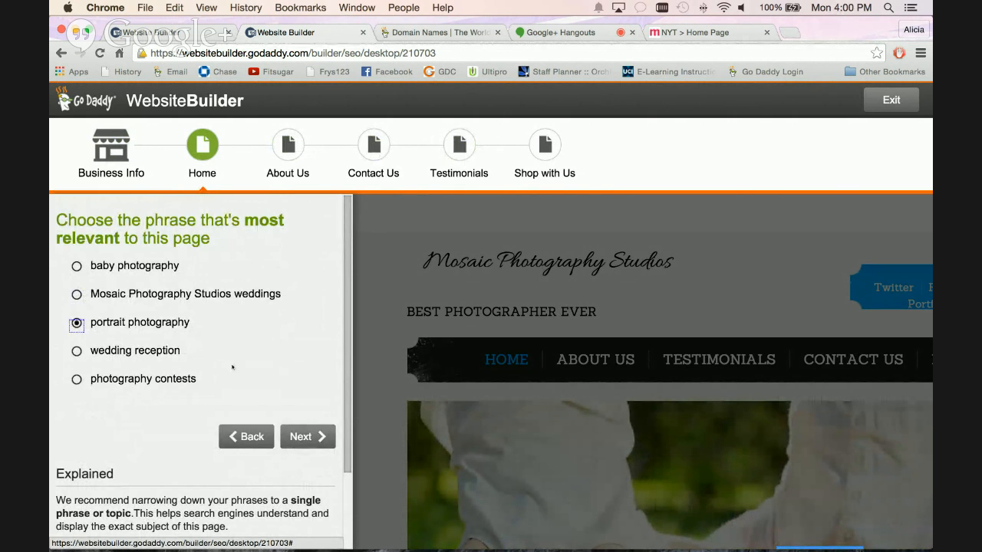
left_click(293, 436)
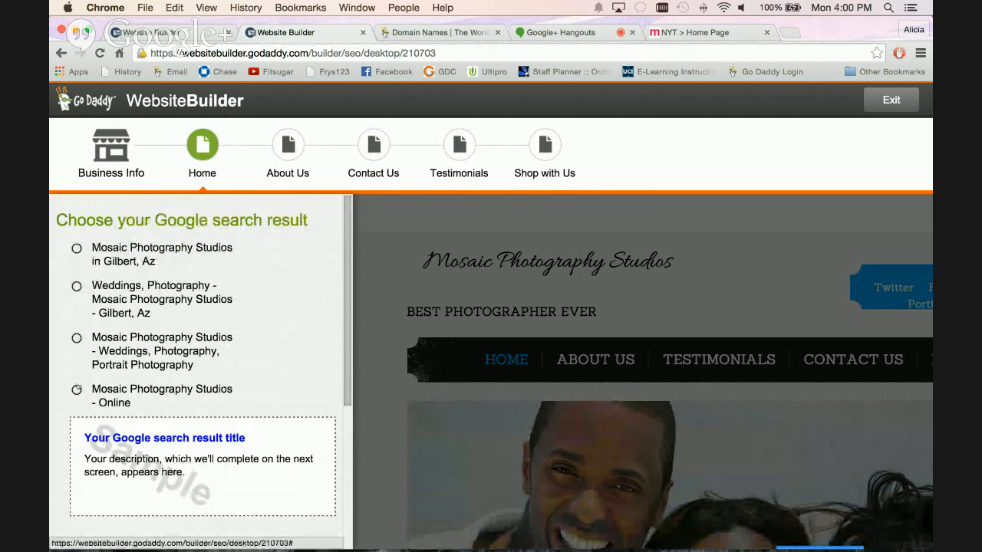
Choose "Mosaic Photography Studios - Weddings, Photography, Portrait Photography" as the Home page's Google search result title and continue.
left_click(76, 338)
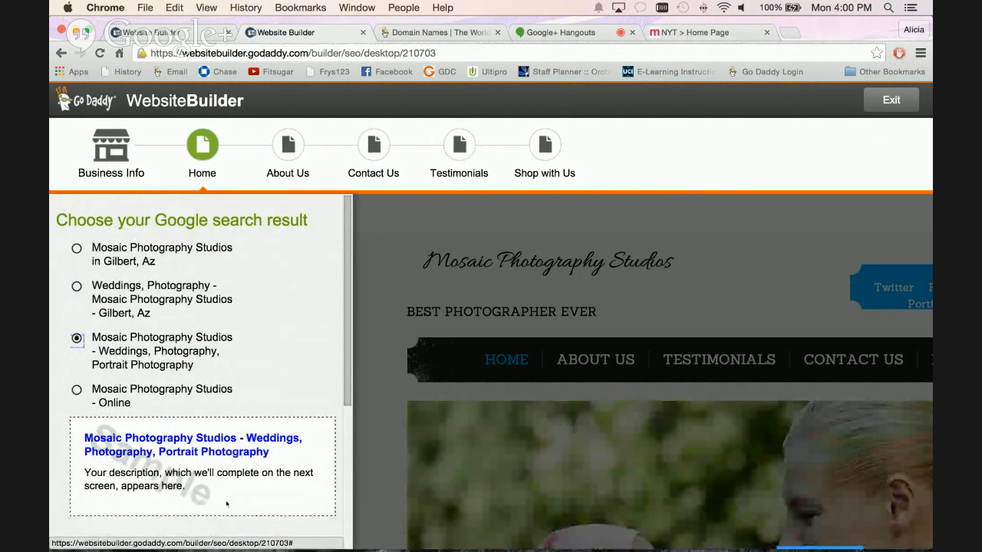
scroll(230, 491, "down", 3)
left_click(292, 475)
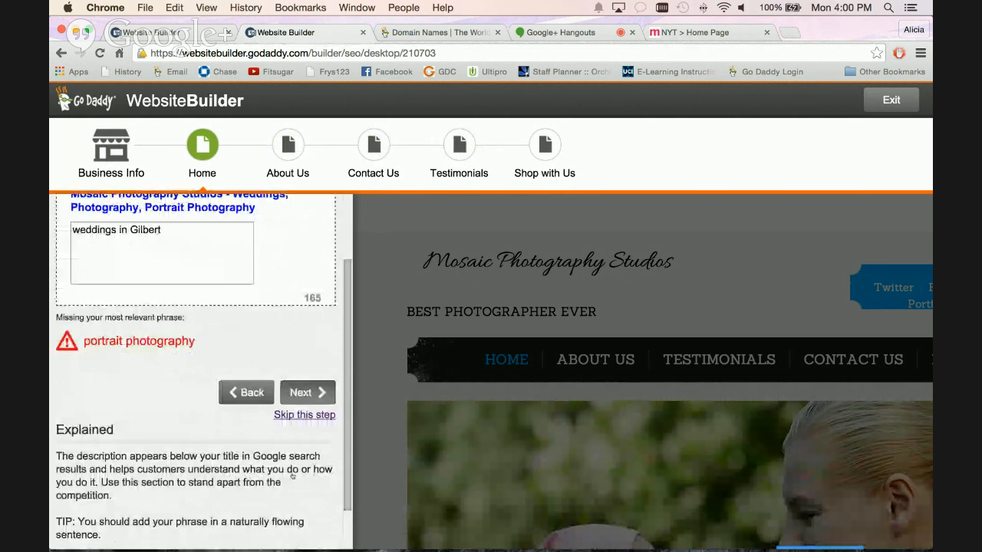
Replace the Home page's Google search description with "portrait photography" and continue to the headline check.
left_click(81, 323)
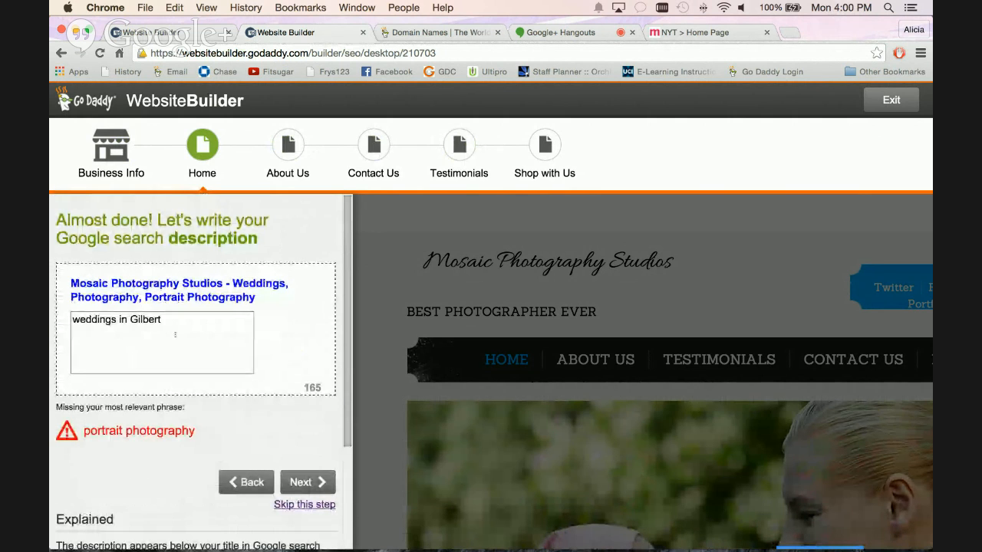
left_click_drag(81, 323, 59, 314)
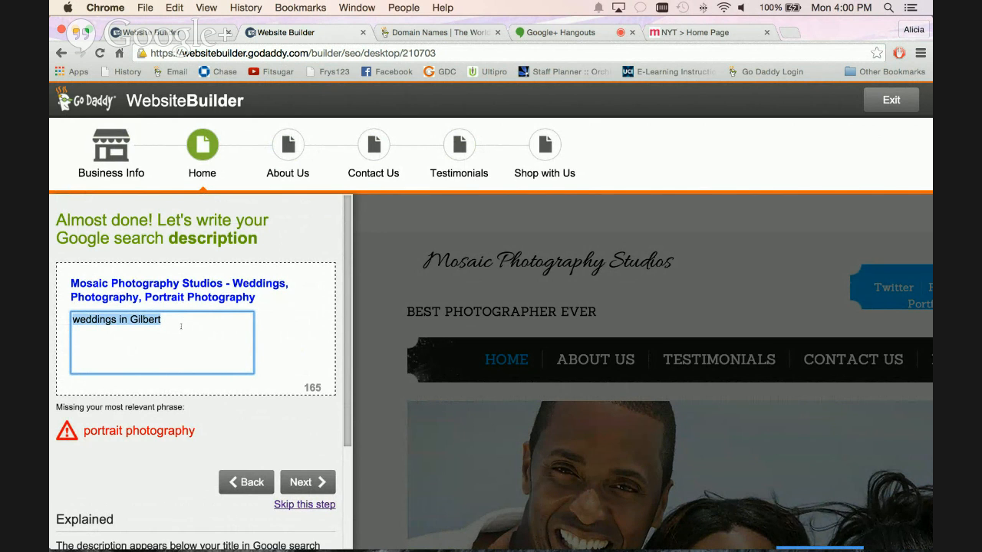
left_click(318, 387)
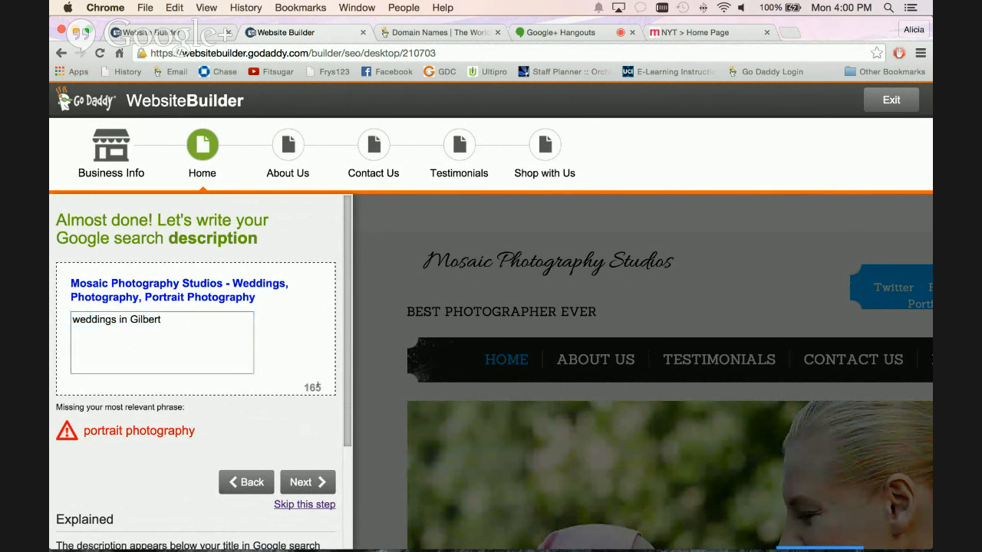
triple_click(185, 338)
key("BackSpace")
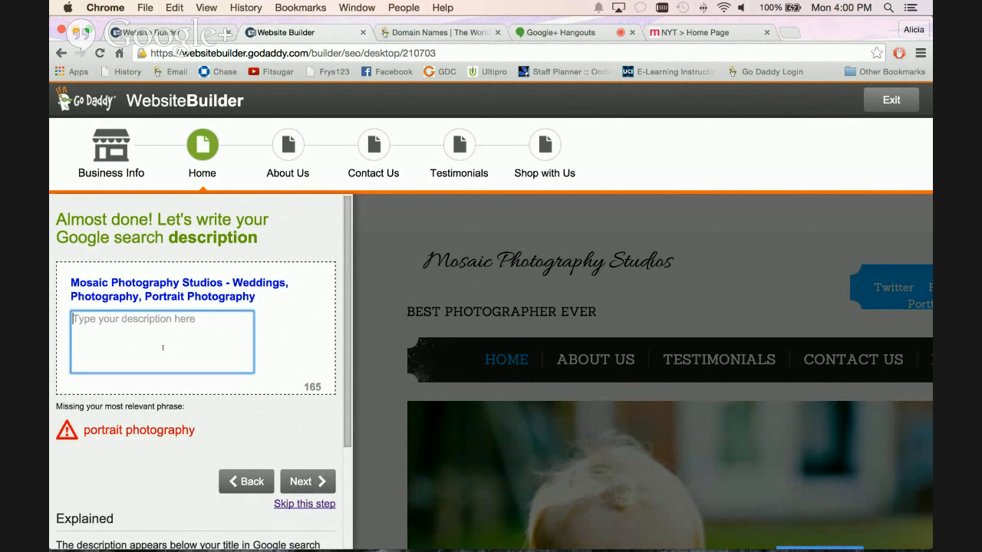
scroll(295, 512, "down", 2)
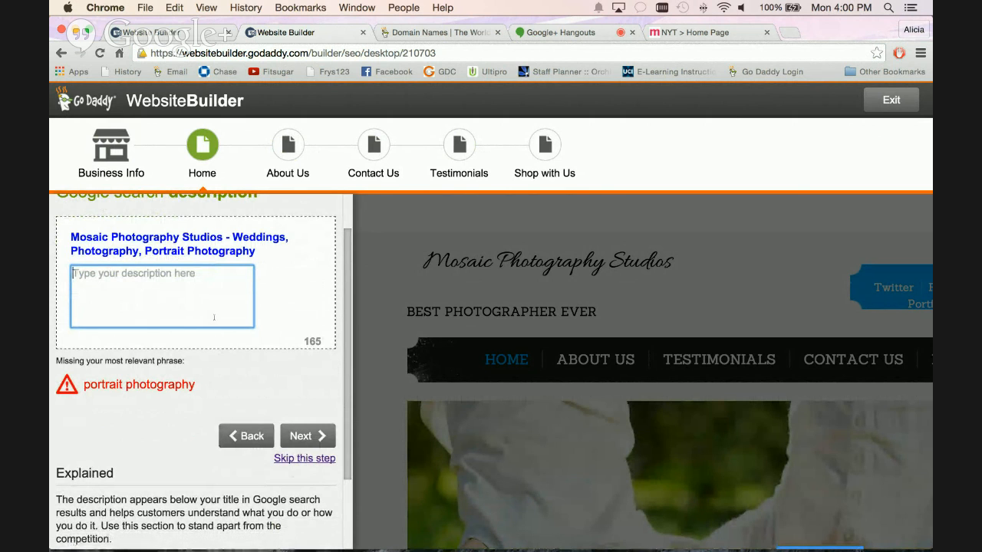
scroll(222, 291, "up", 2)
type("p")
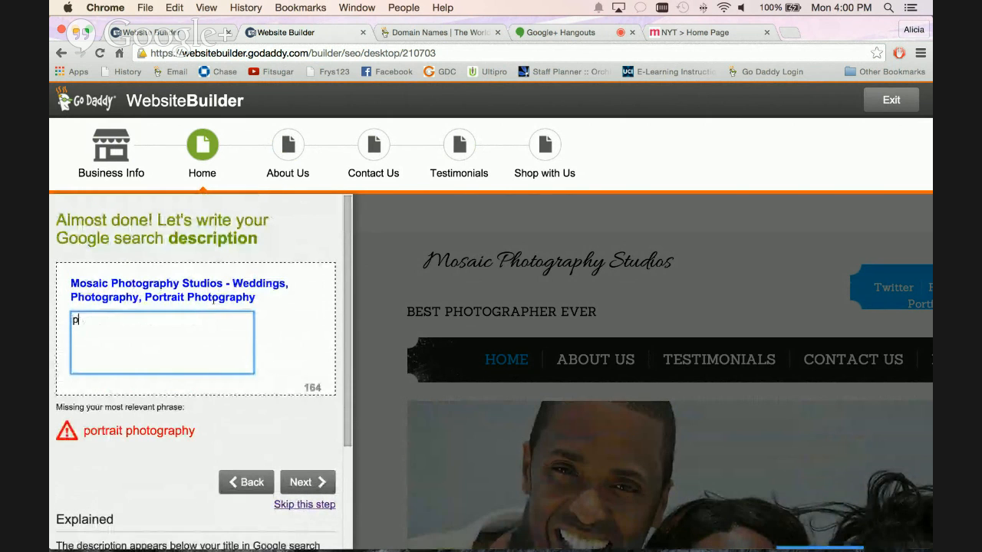
type("ortrait phot")
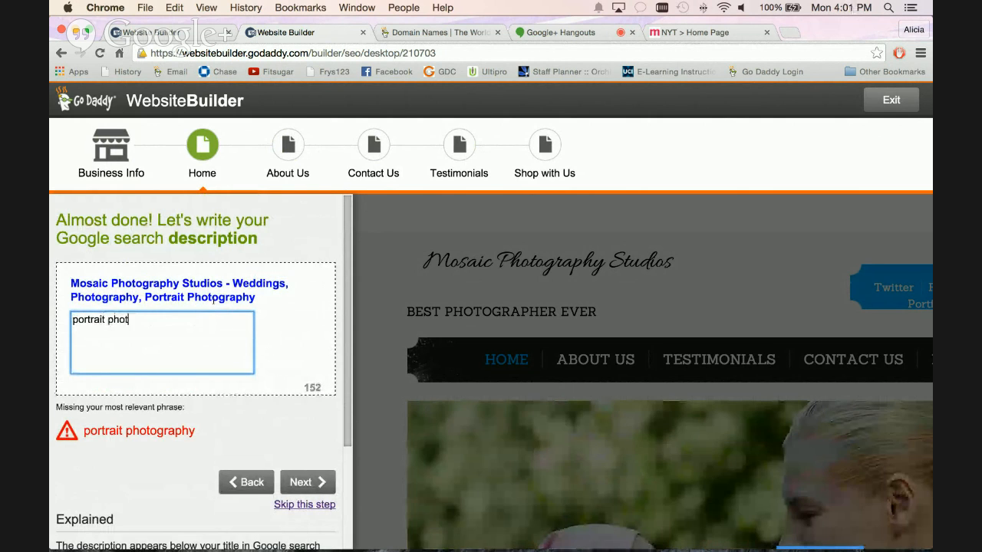
type("ography")
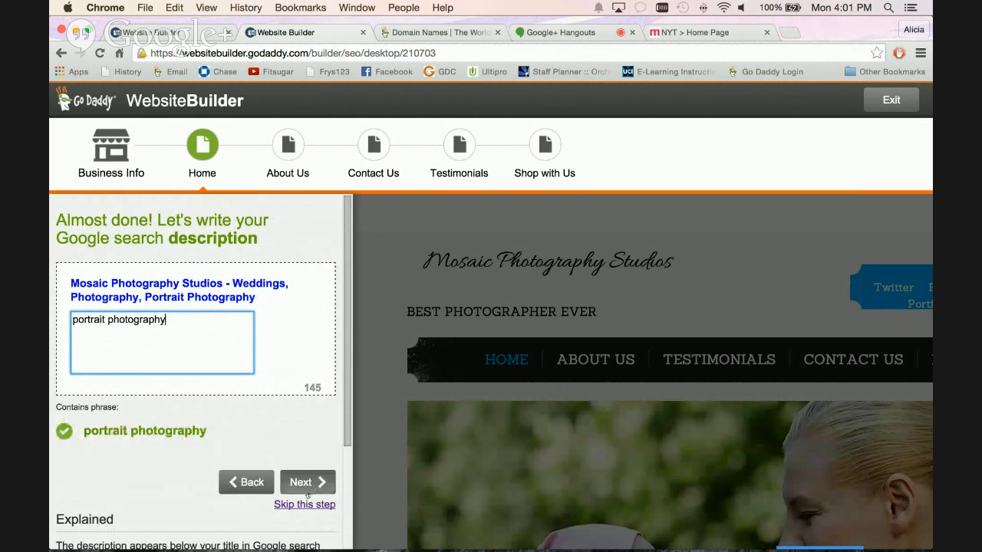
left_click(298, 483)
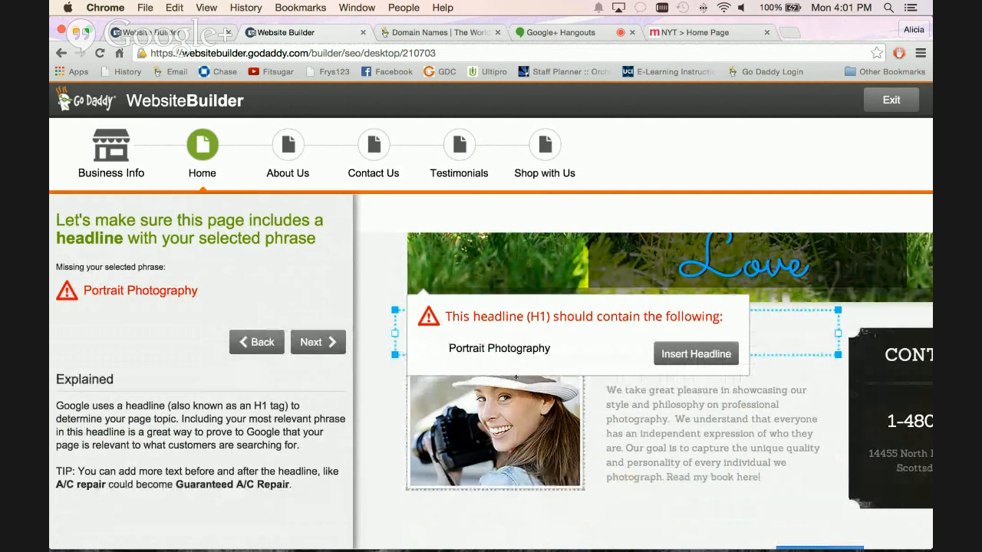
Insert the suggested Portrait Photography headline above the Home page's about-me section and open that headline's options.
left_click(696, 354)
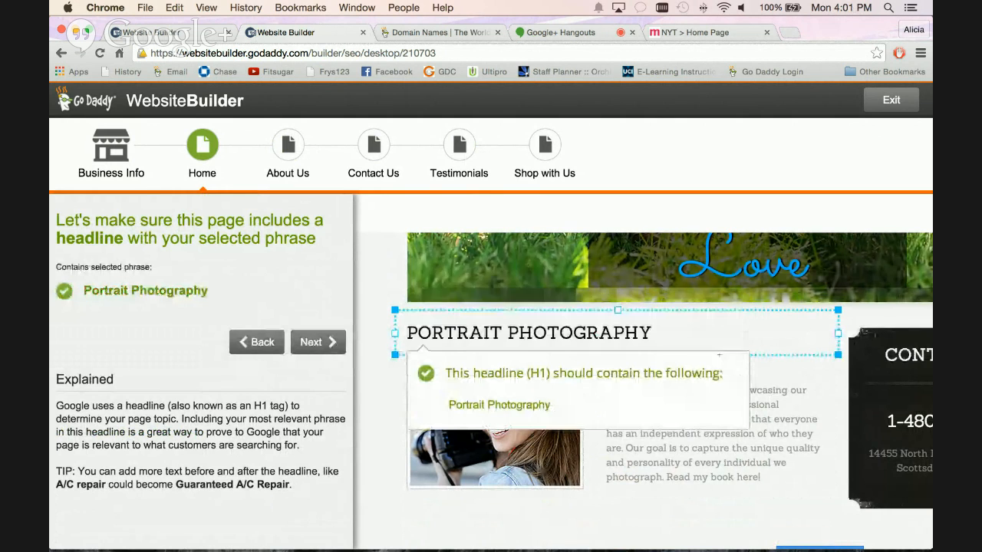
left_click(799, 332)
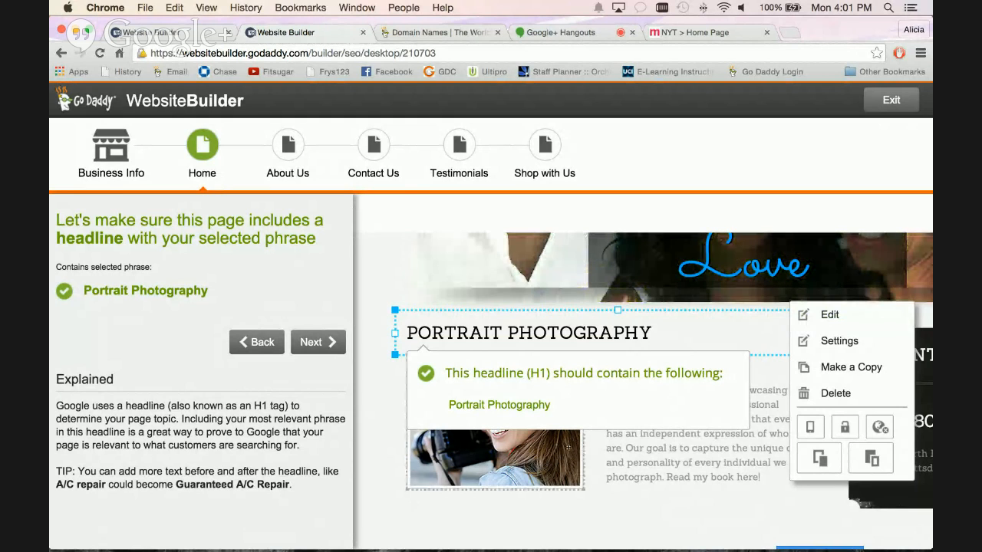
Add "AWESOME" before the Home page's Portrait Photography headline and continue to the paragraph phrase check.
left_click(829, 314)
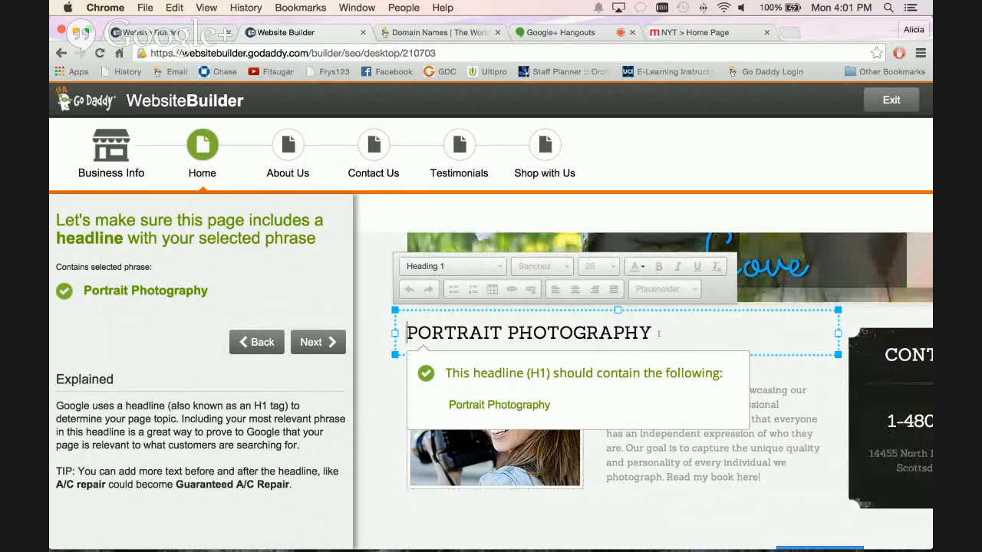
type("AWESOME")
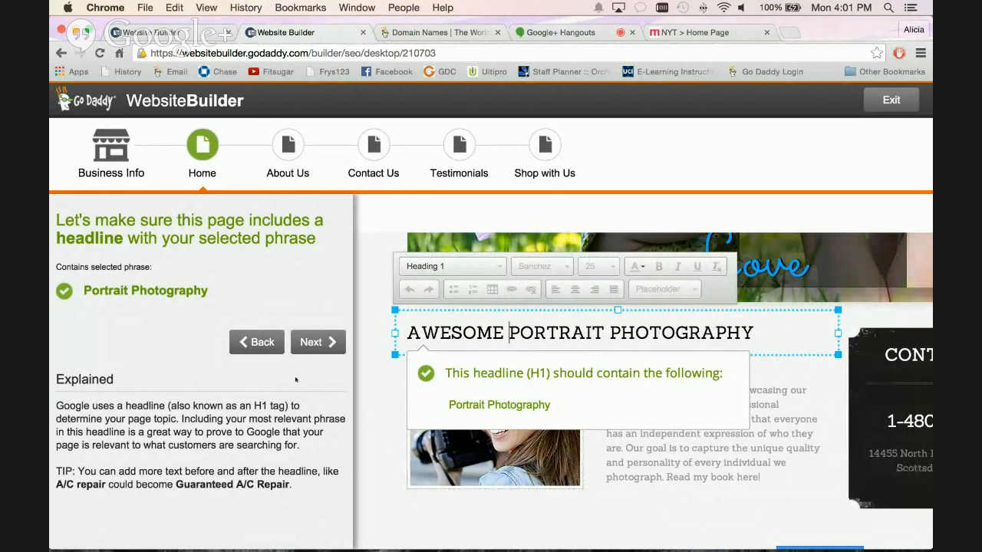
left_click(318, 342)
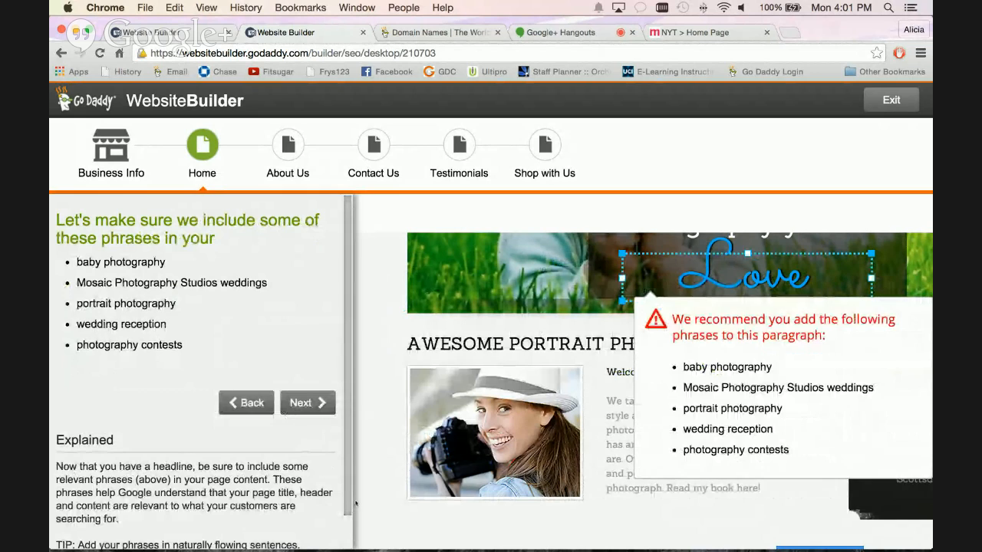
Skip the recommended paragraph phrases and exit the SEO Wizard without publishing the site.
left_click(307, 404)
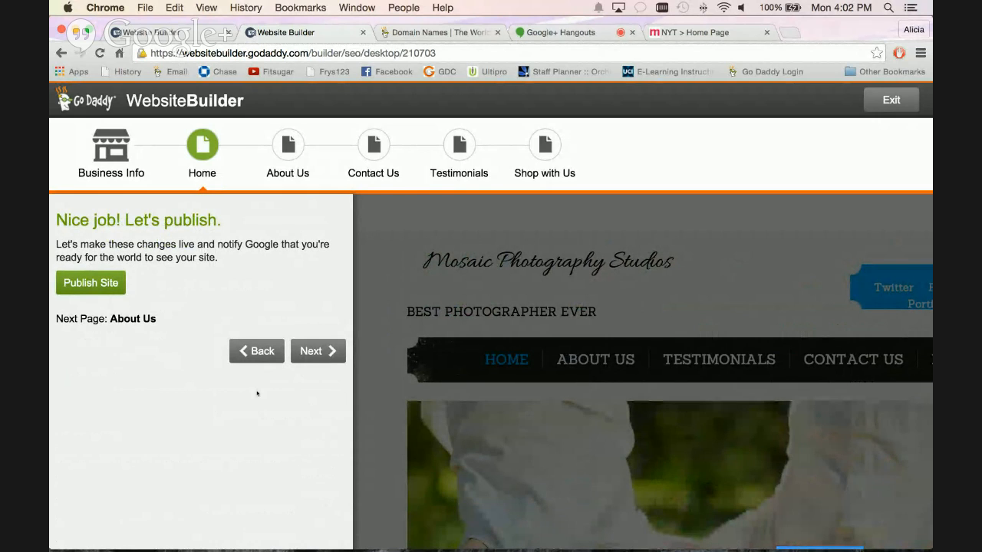
left_click(888, 103)
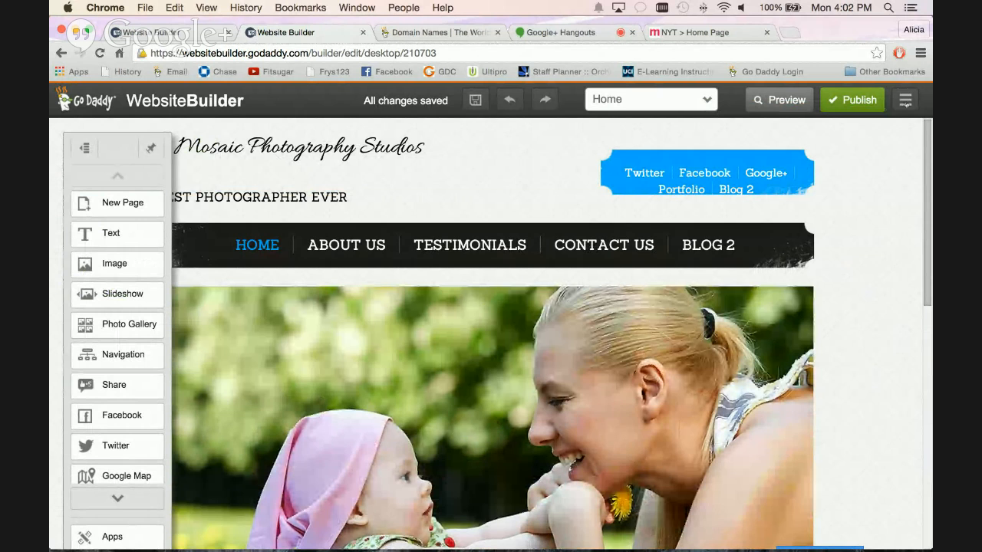
Open Social Branding and start connecting the site to Facebook.
left_click(906, 101)
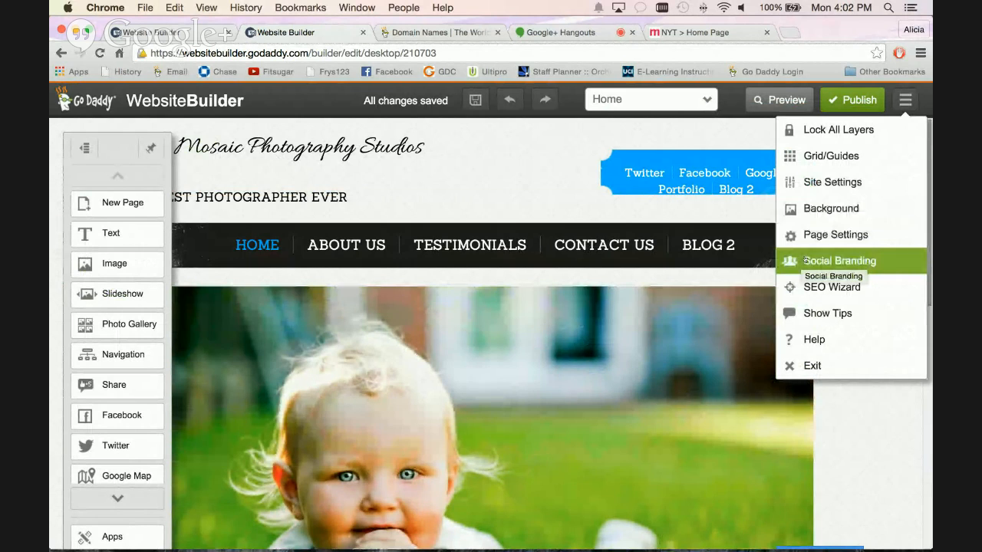
left_click(805, 260)
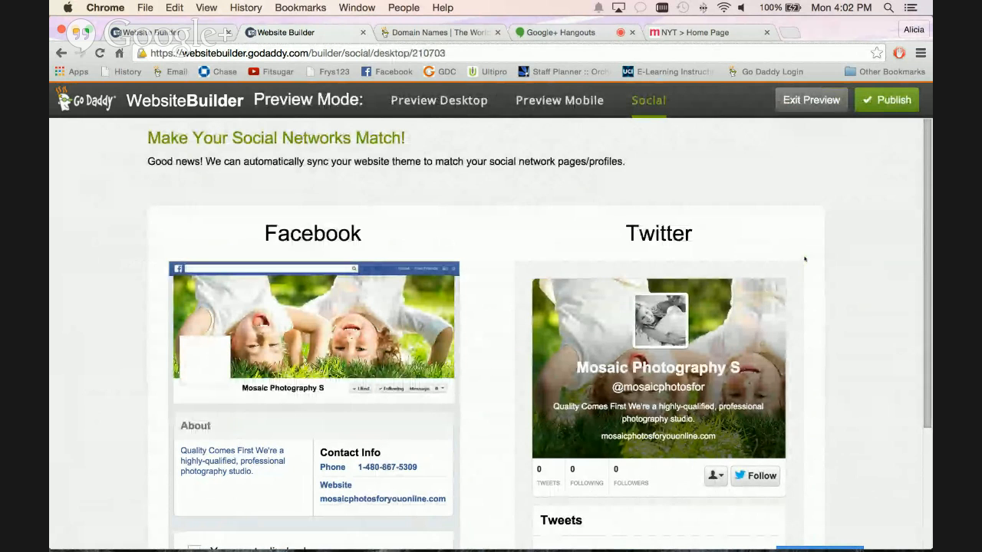
scroll(858, 257, "down", 1)
scroll(859, 258, "down", 3)
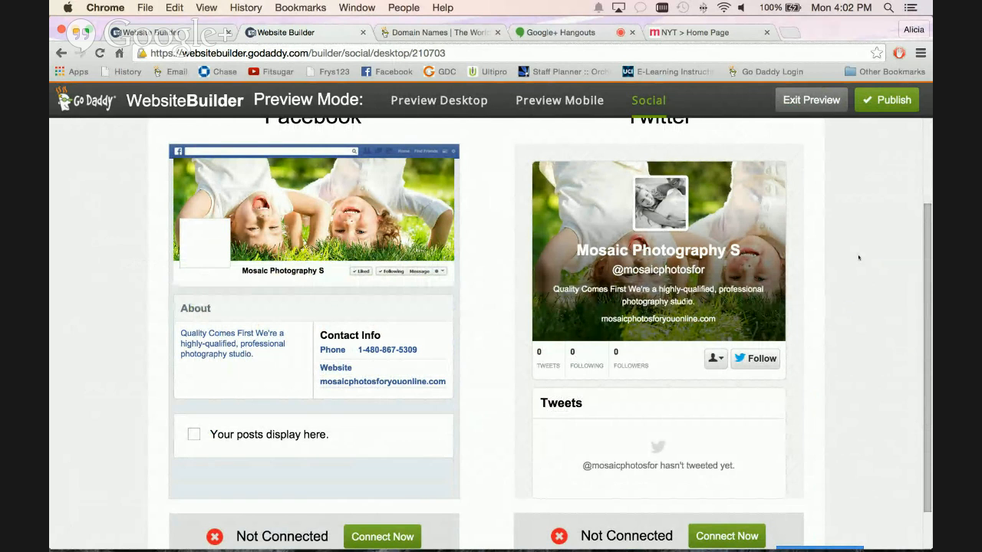
scroll(198, 191, "down", 1)
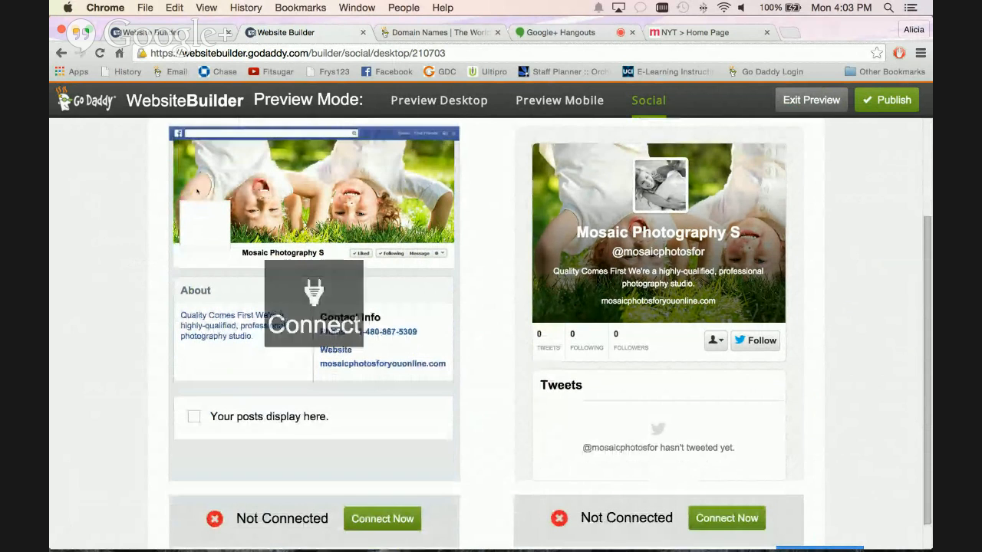
scroll(197, 192, "down", 2)
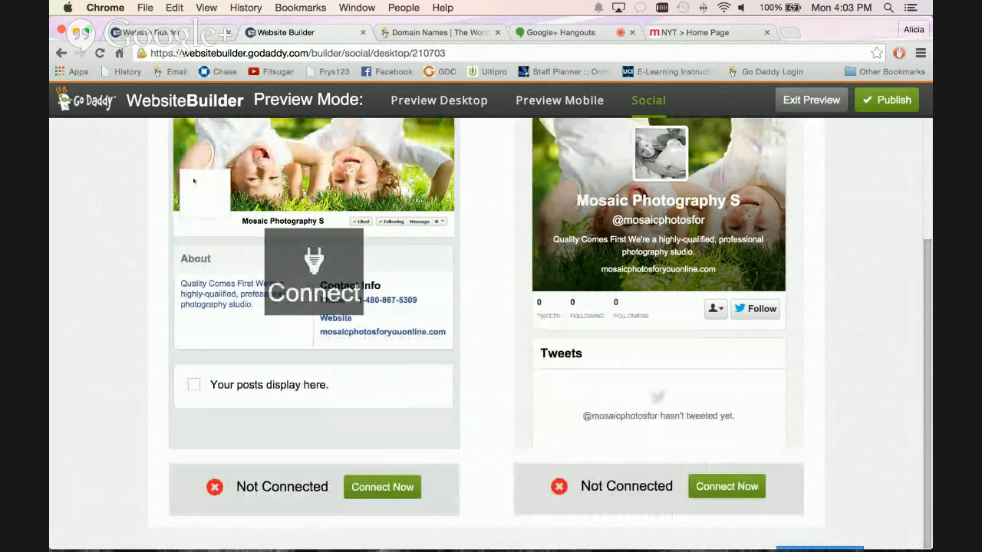
left_click(374, 488)
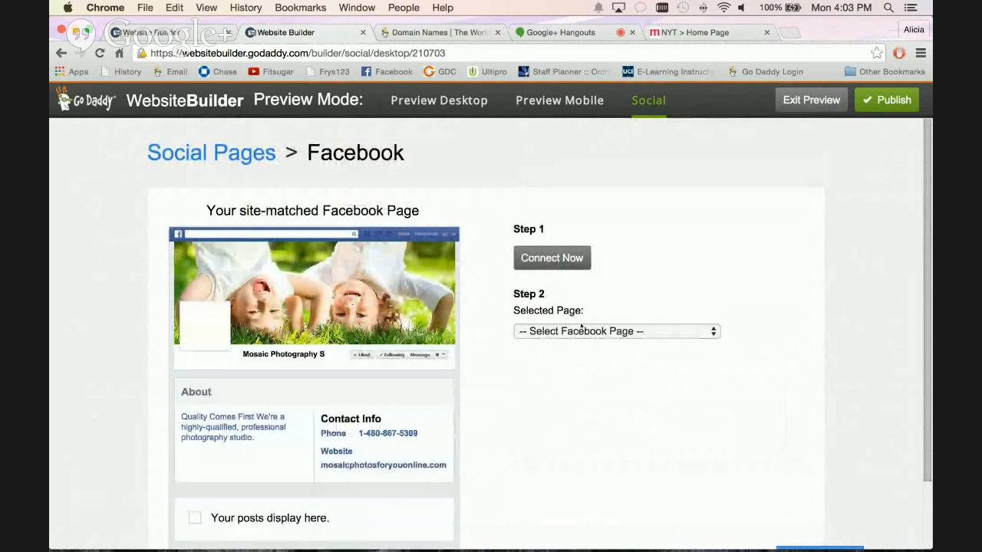
Connect the Facebook account with Mosaic Photo Studio as the selected page, finish the setup and return to the editor.
left_click(552, 261)
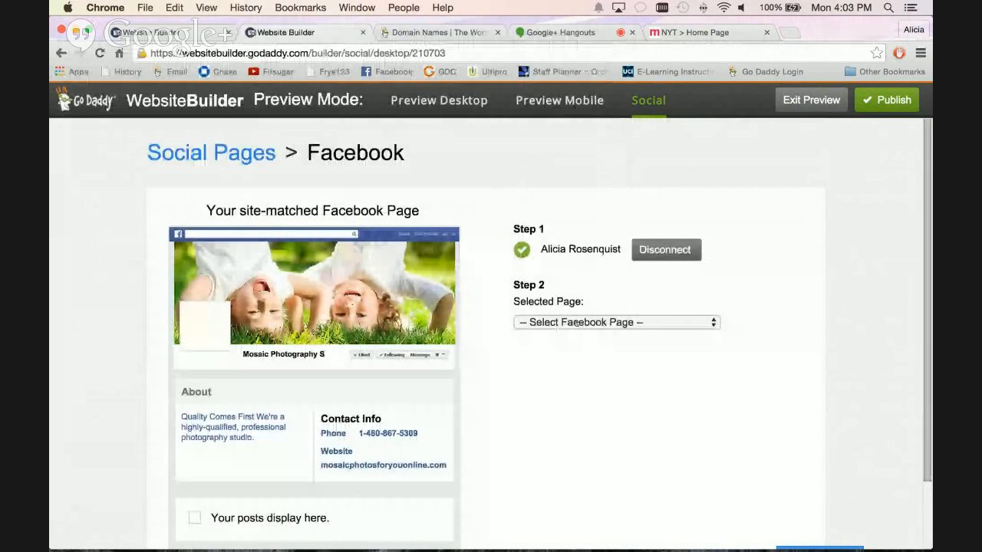
left_click(577, 323)
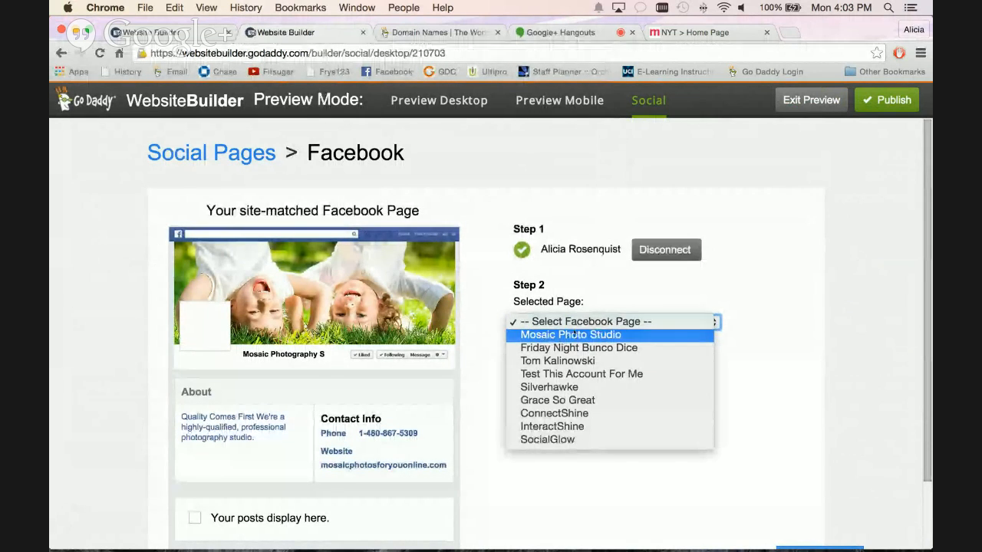
left_click(593, 335)
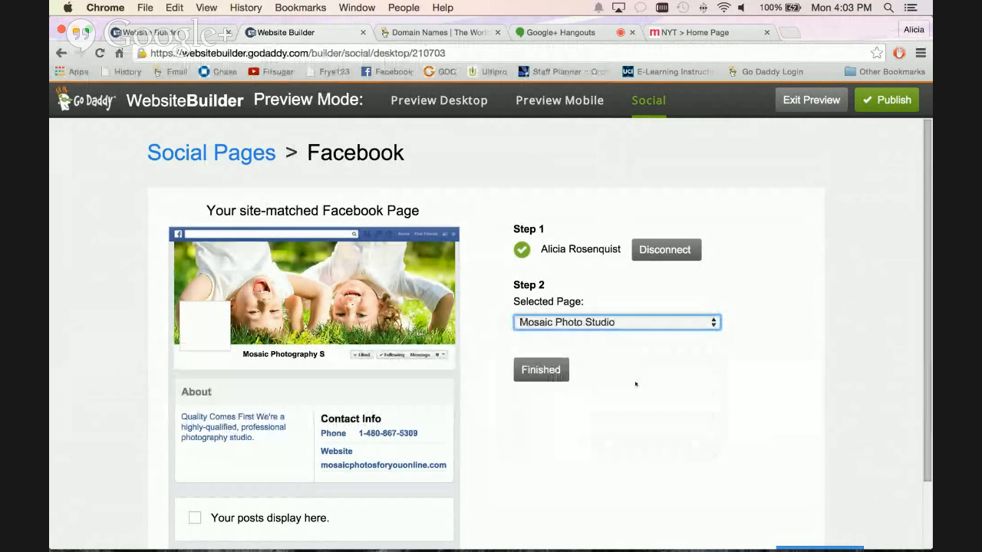
left_click(540, 370)
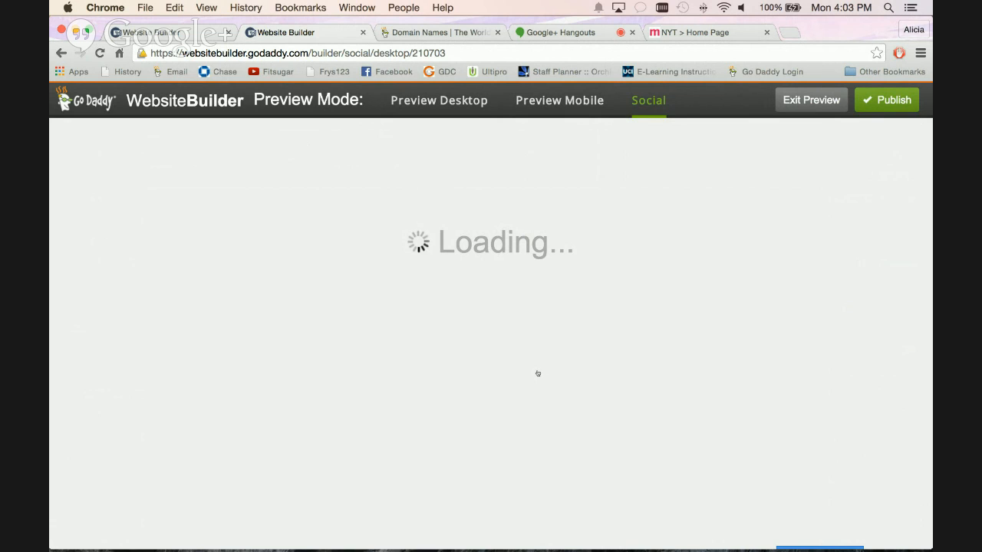
left_click(812, 100)
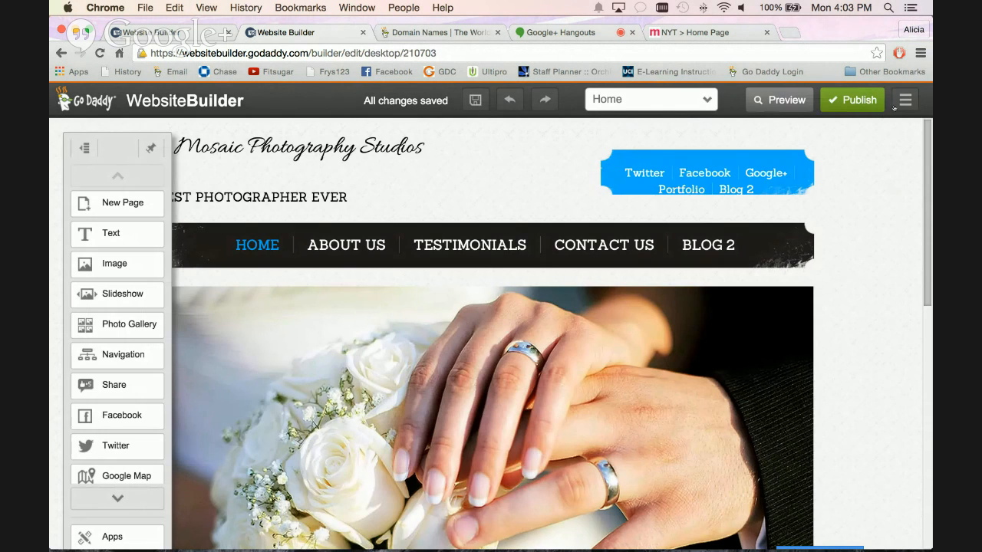
Reopen Social Branding and start connecting the site to Twitter.
left_click(898, 102)
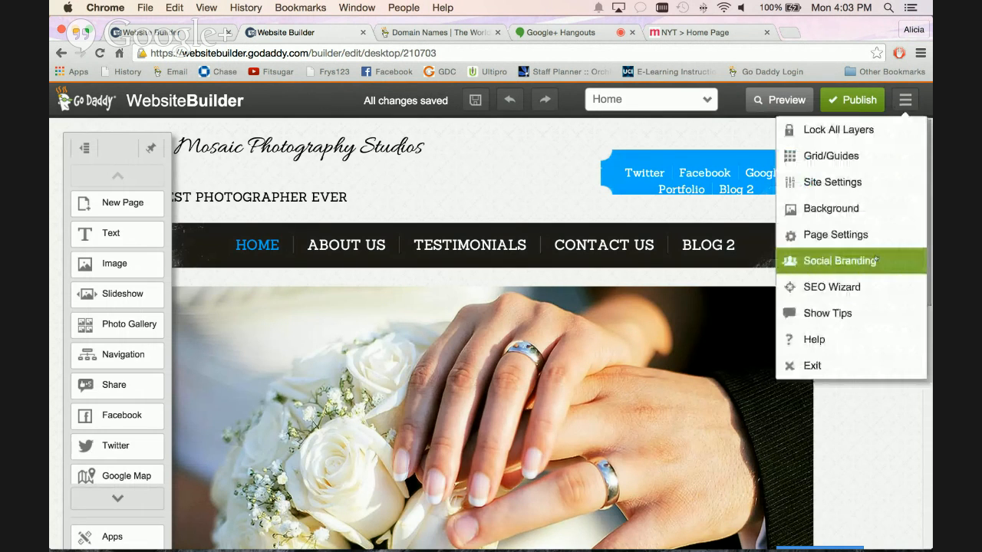
left_click(823, 261)
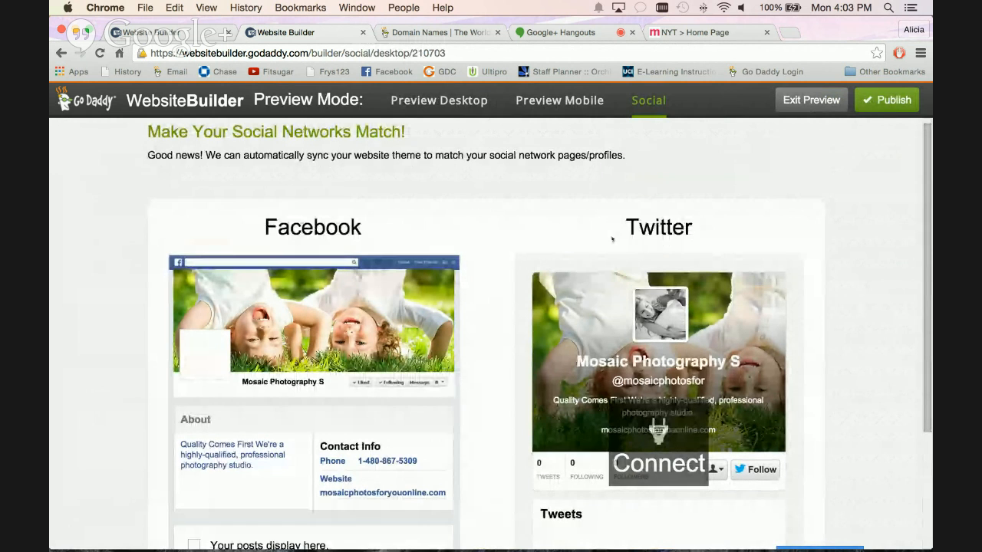
scroll(706, 307, "down", 5)
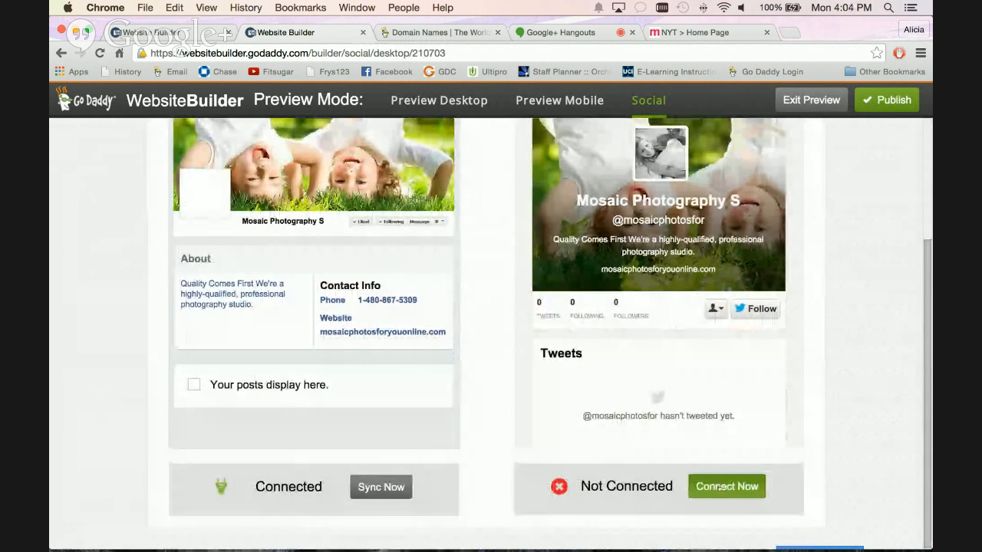
left_click(720, 486)
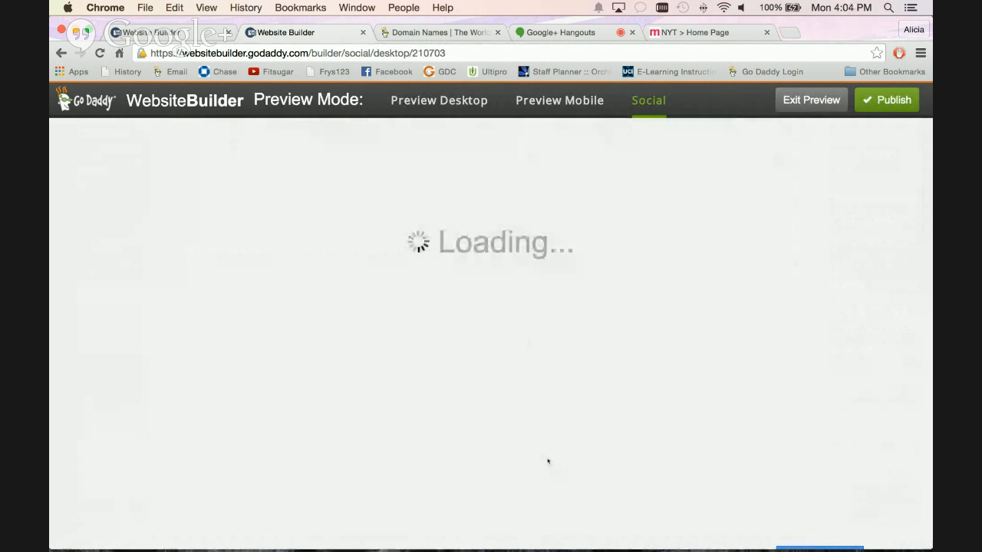
Link the existing Twitter account by authorizing Website Builder Share, and return to the editor.
scroll(568, 323, "down", 1)
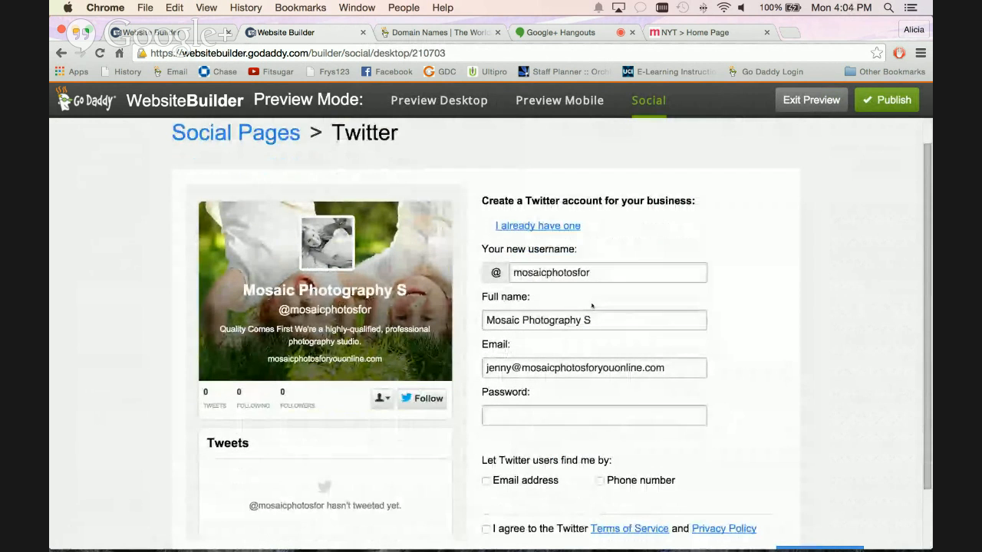
scroll(575, 223, "down", 1)
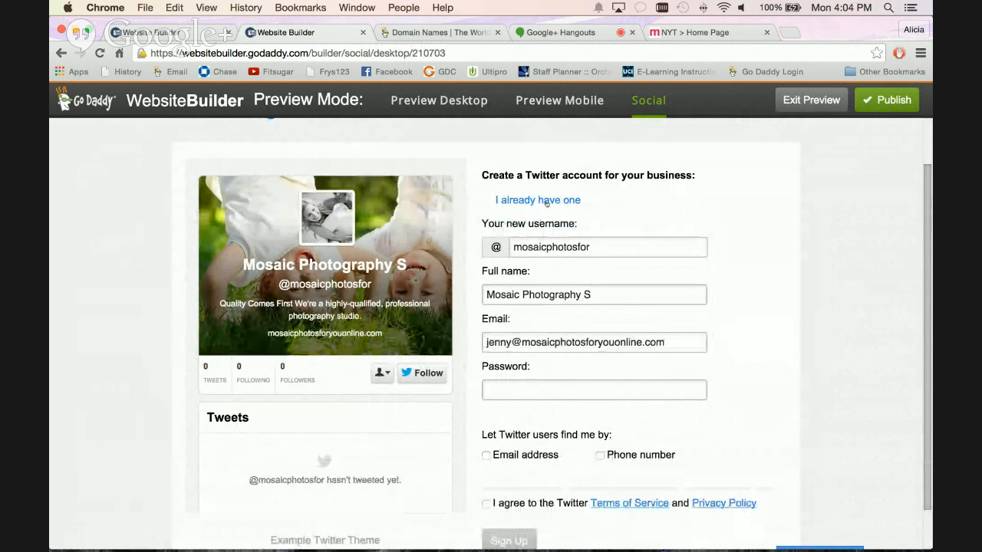
left_click(553, 201)
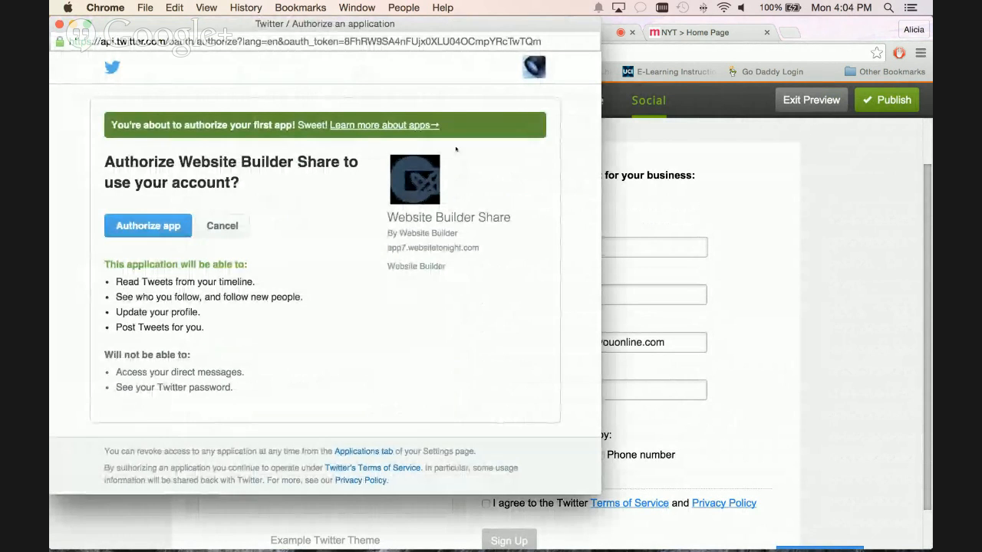
left_click(146, 227)
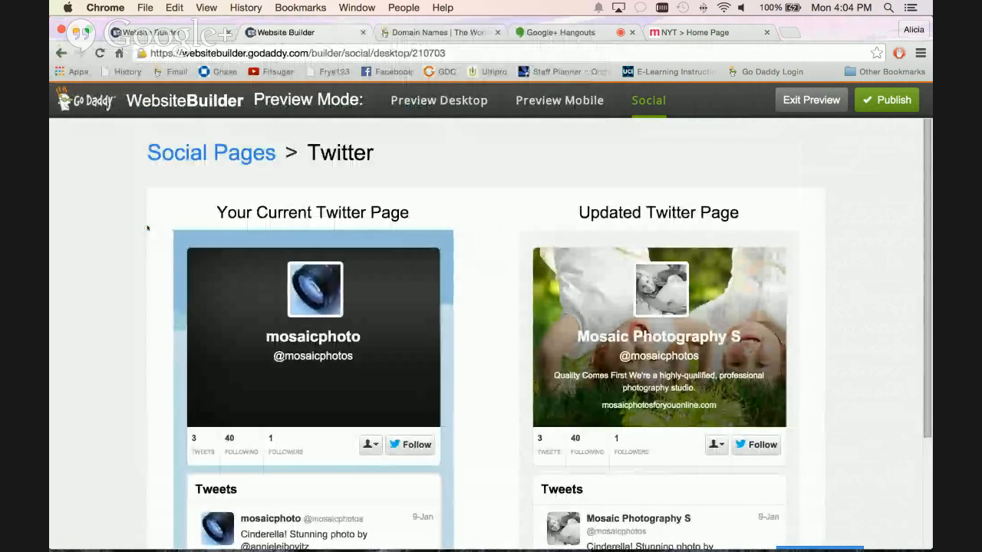
left_click(811, 100)
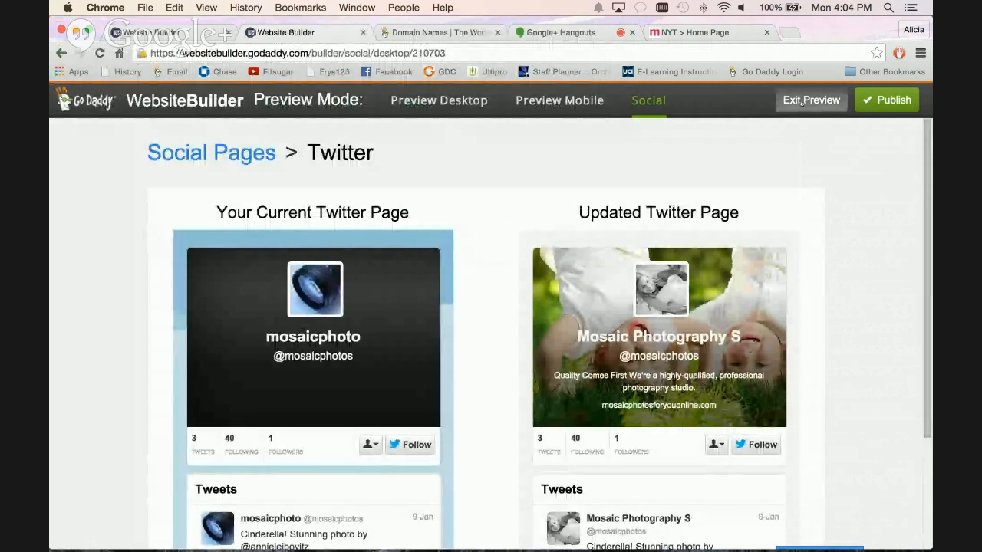
scroll(451, 194, "down", 5)
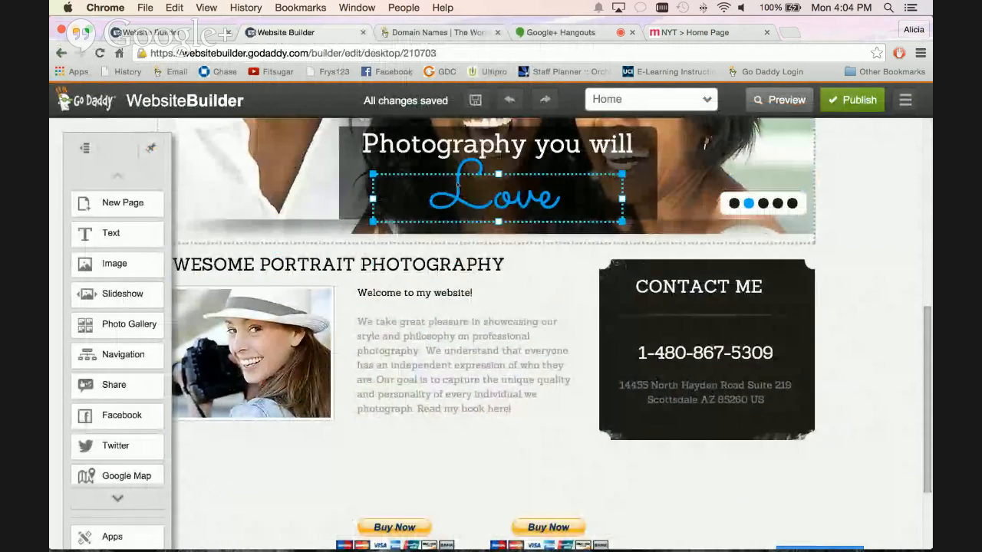
scroll(440, 197, "up", 4)
scroll(439, 197, "up", 1)
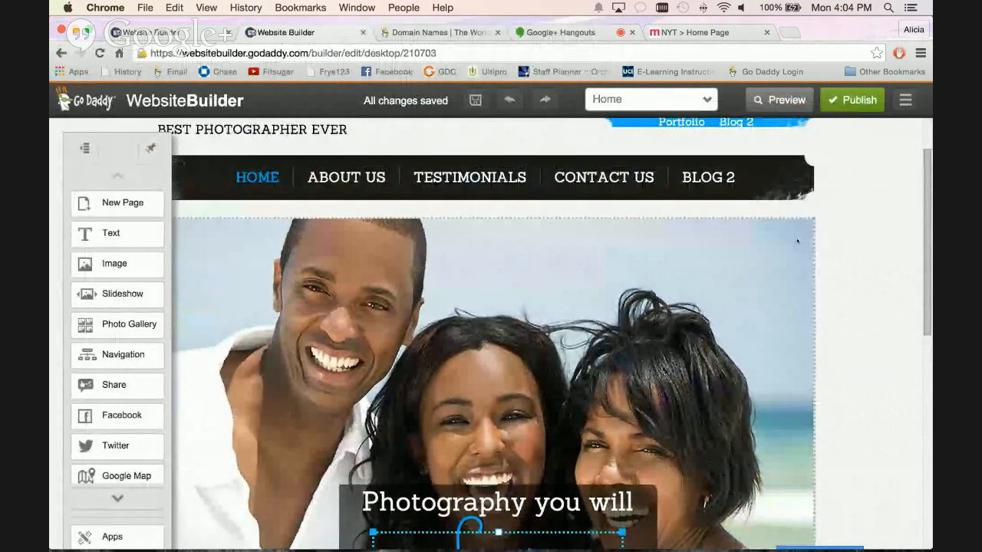
scroll(835, 246, "up", 1)
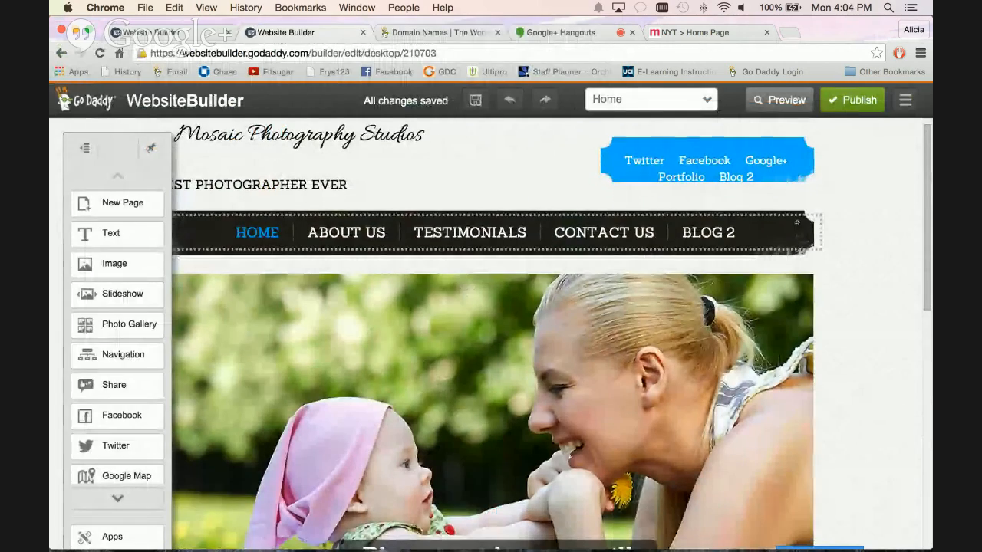
scroll(821, 205, "down", 3)
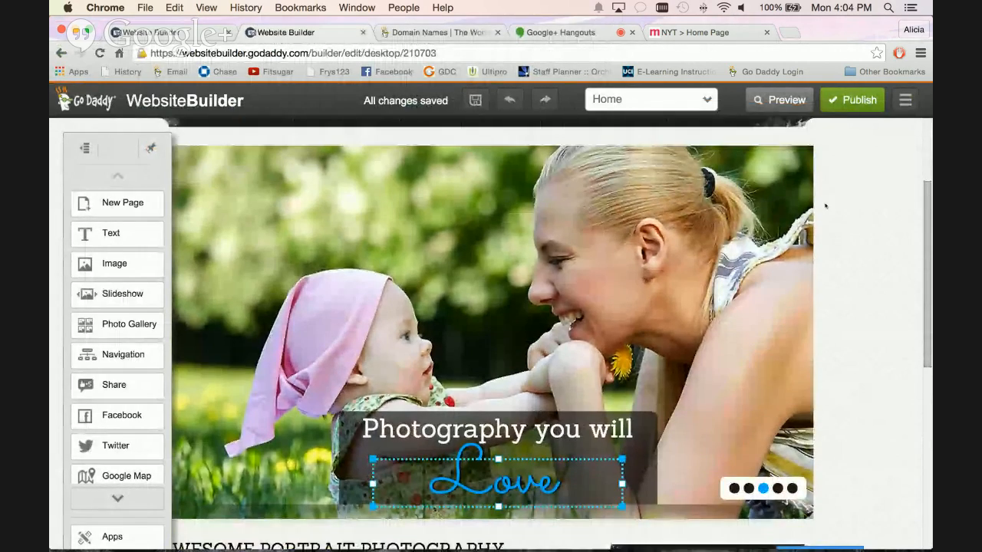